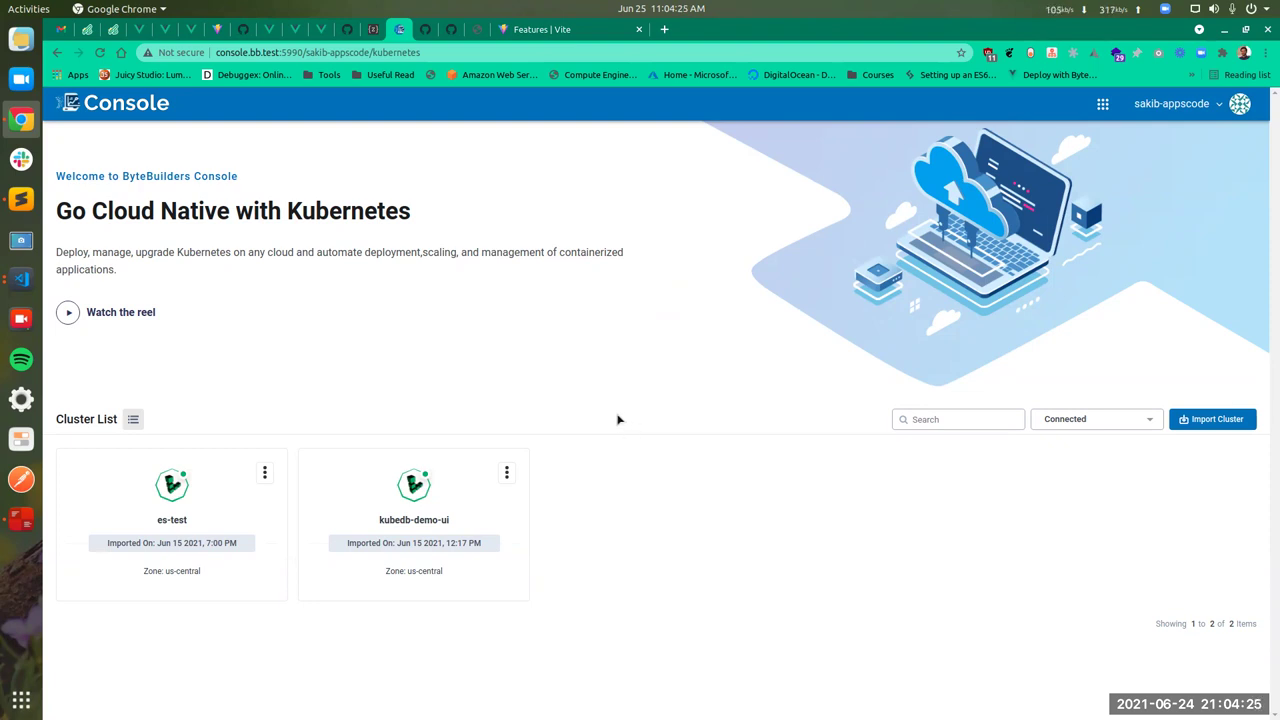
# View the KubeConfig of the kubedb-demo-ui cluster and close it
pyautogui.click(507, 472)
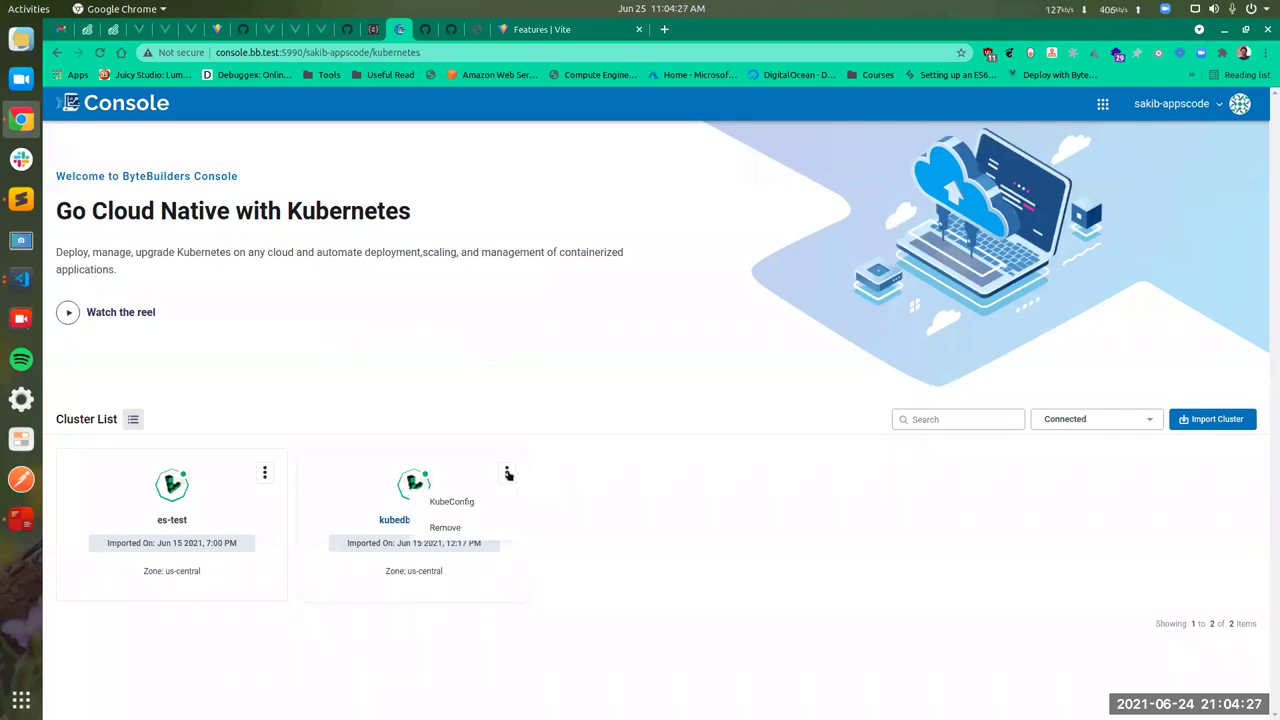
pyautogui.click(507, 471)
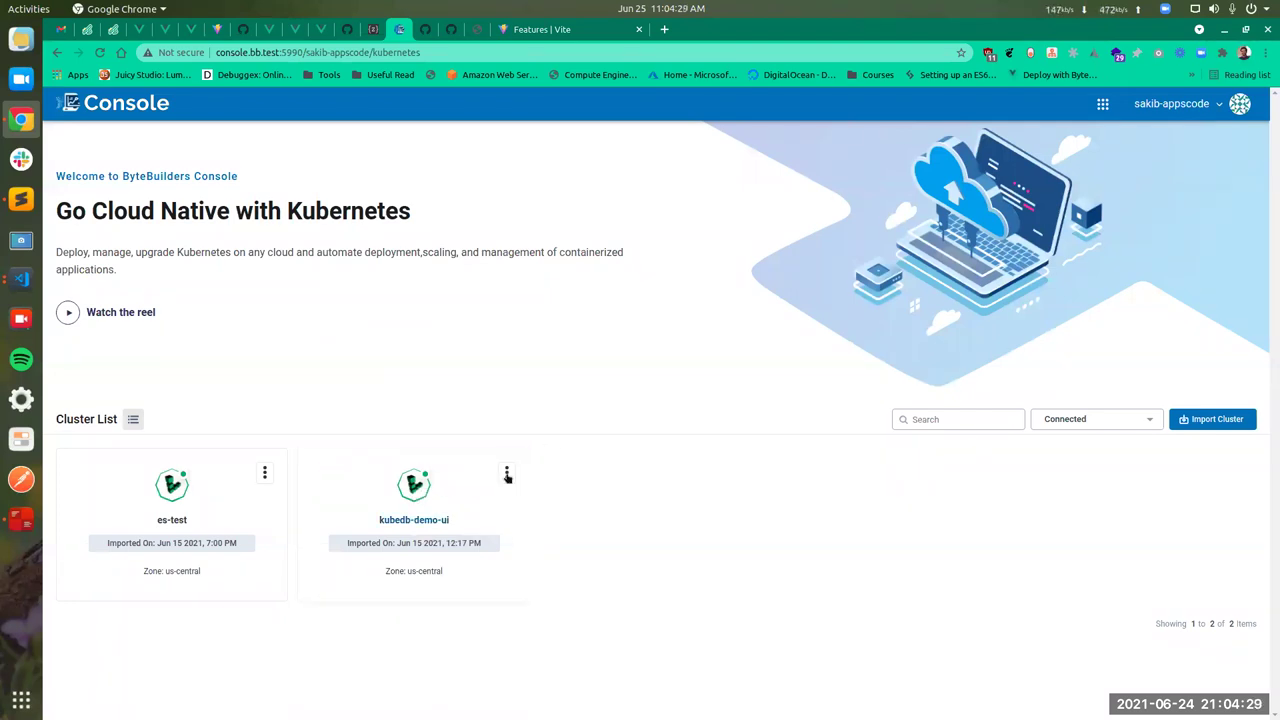
pyautogui.click(507, 474)
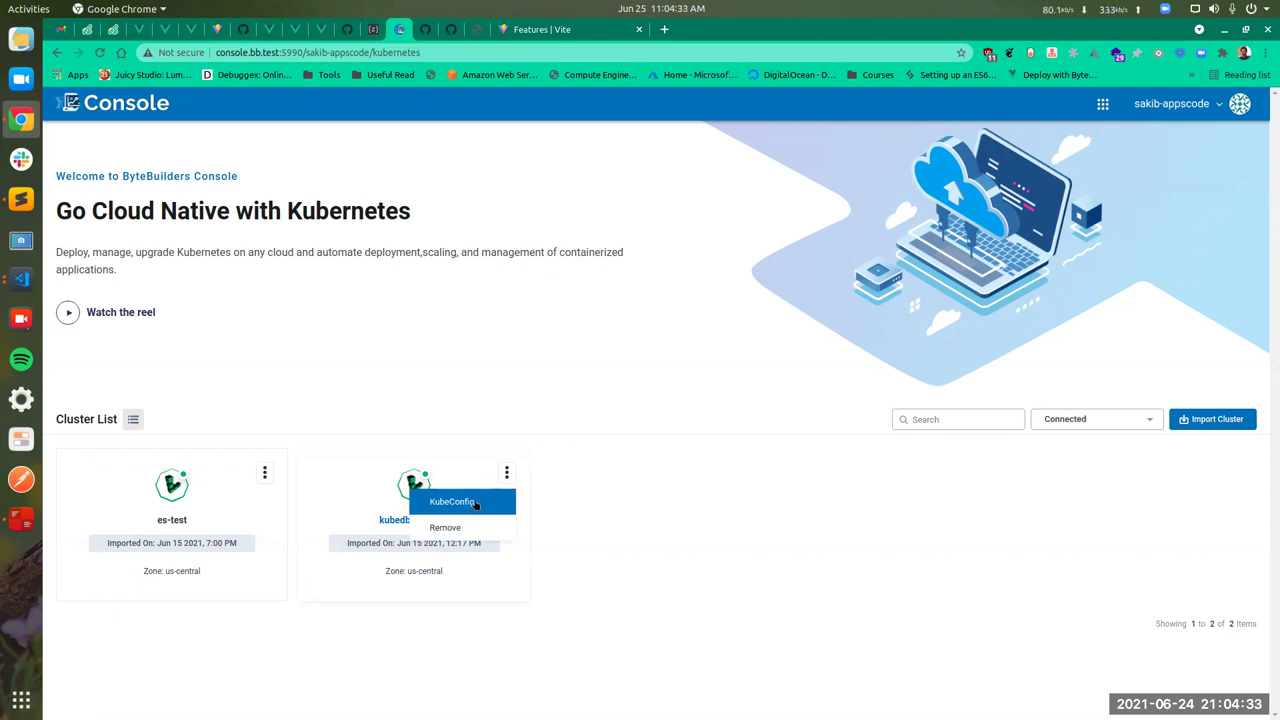
pyautogui.click(471, 504)
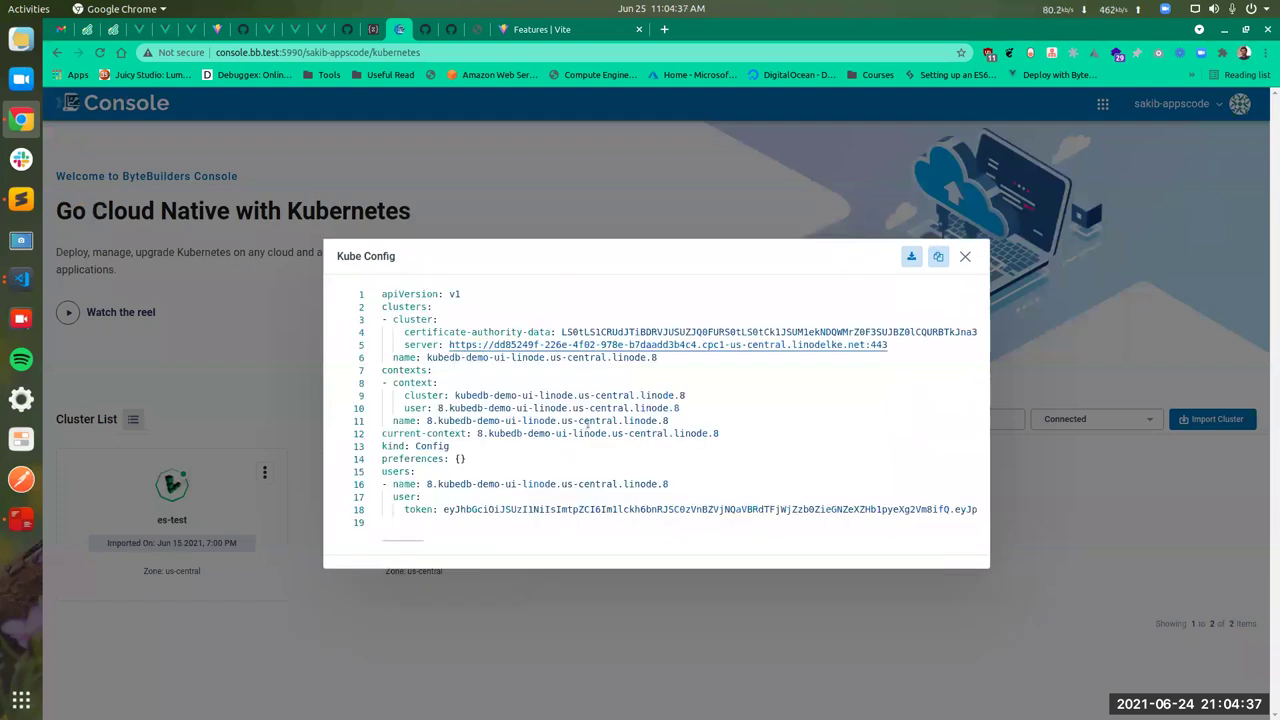
pyautogui.click(965, 256)
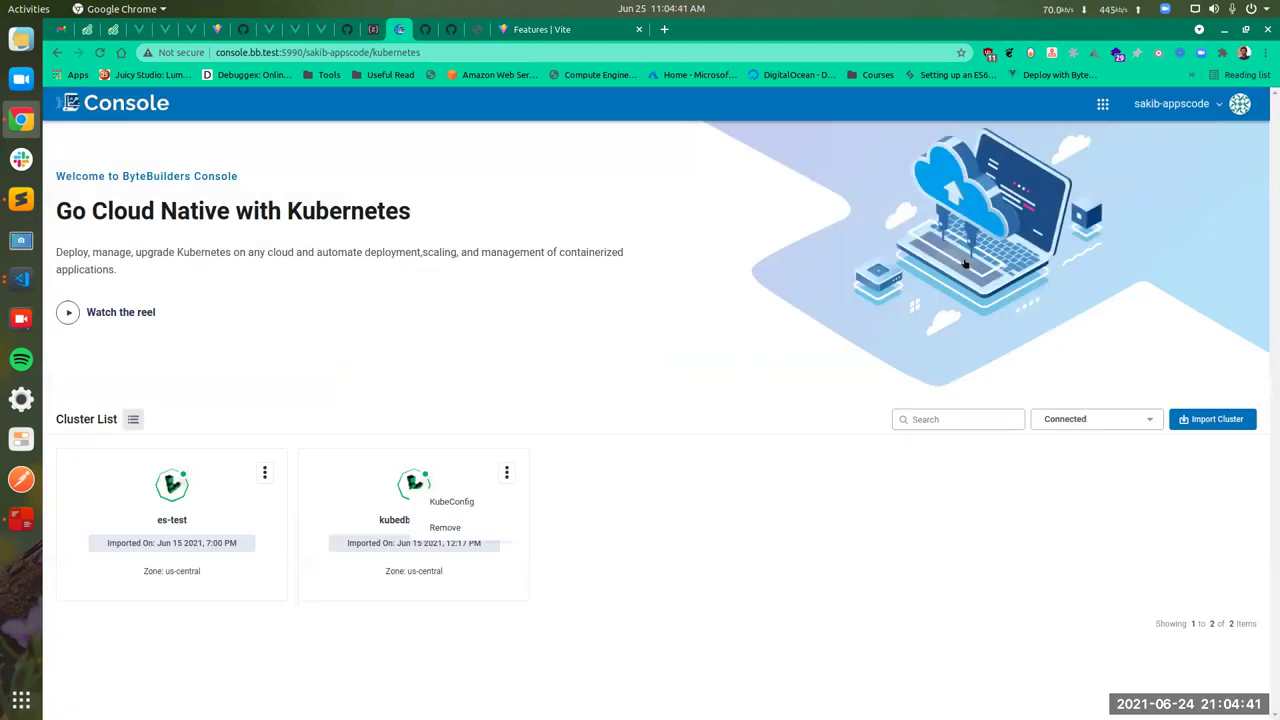
# Remove the kubedb-demo-ui cluster from the cluster list and confirm the removal
pyautogui.click(455, 528)
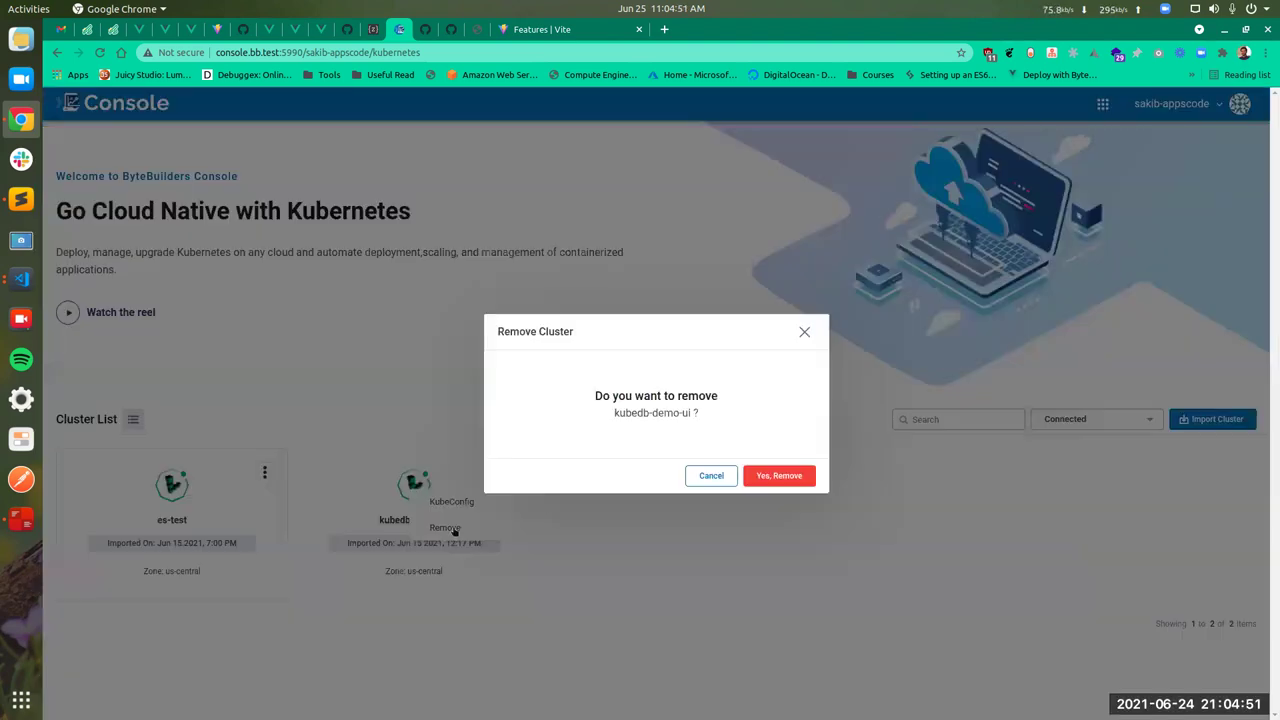
pyautogui.click(778, 476)
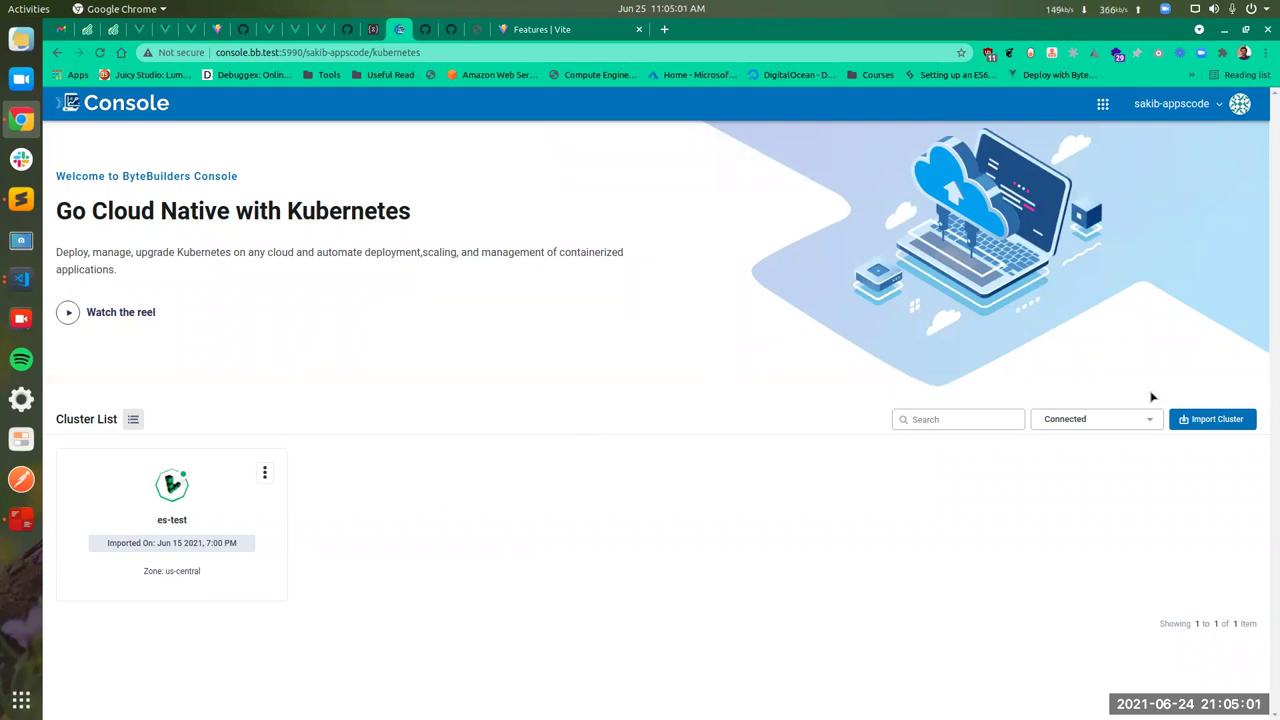
# Import the kubedb-demo-ui cluster from the Linode provider using the linode-cred credential
pyautogui.click(1202, 418)
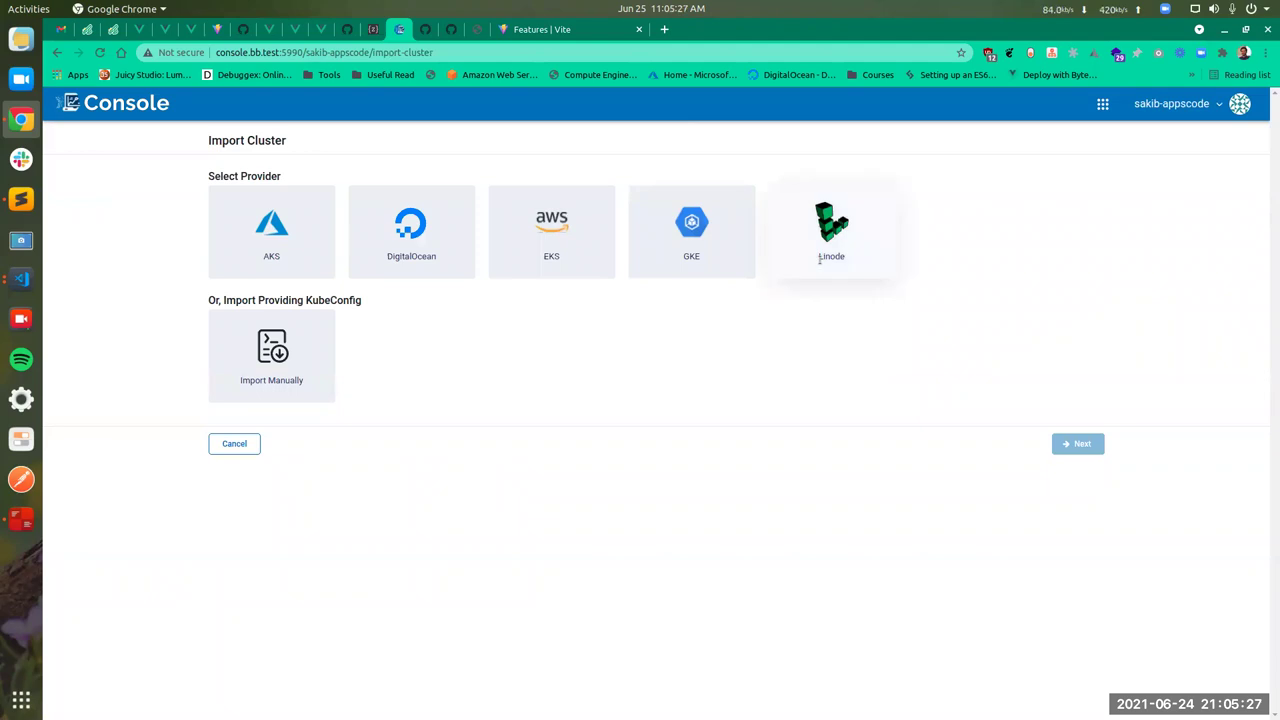
pyautogui.click(872, 257)
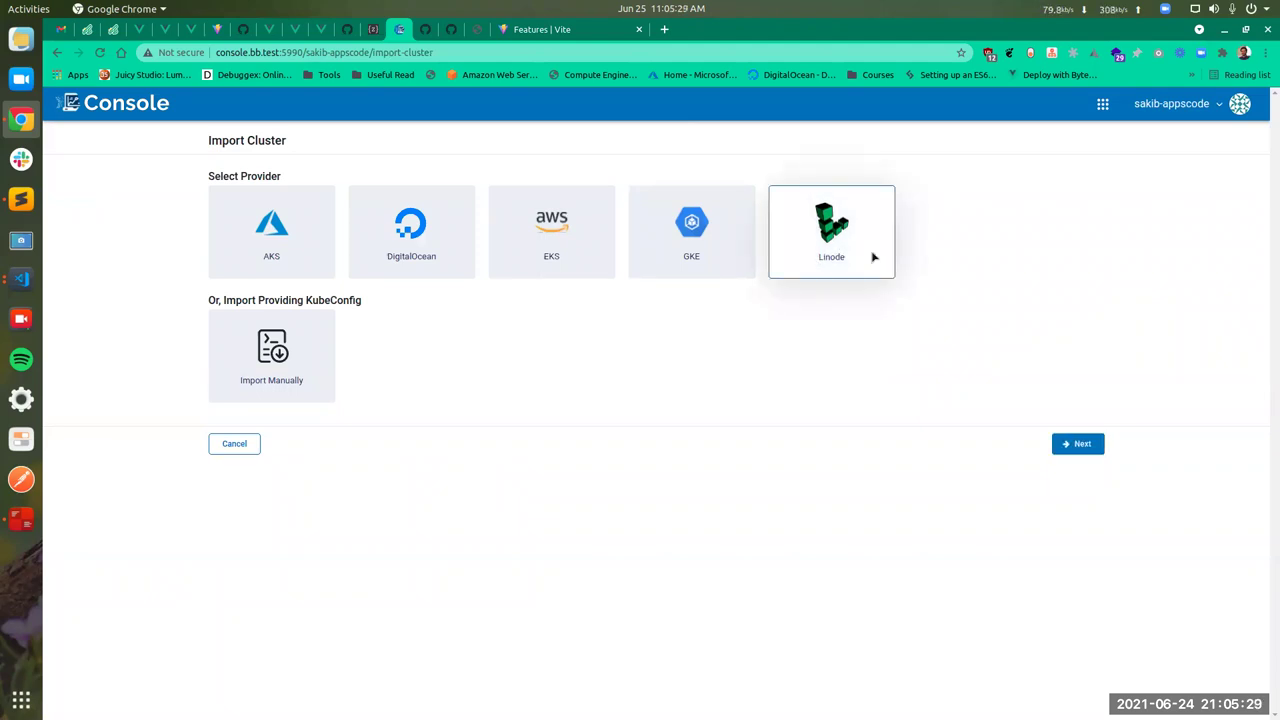
pyautogui.click(1078, 444)
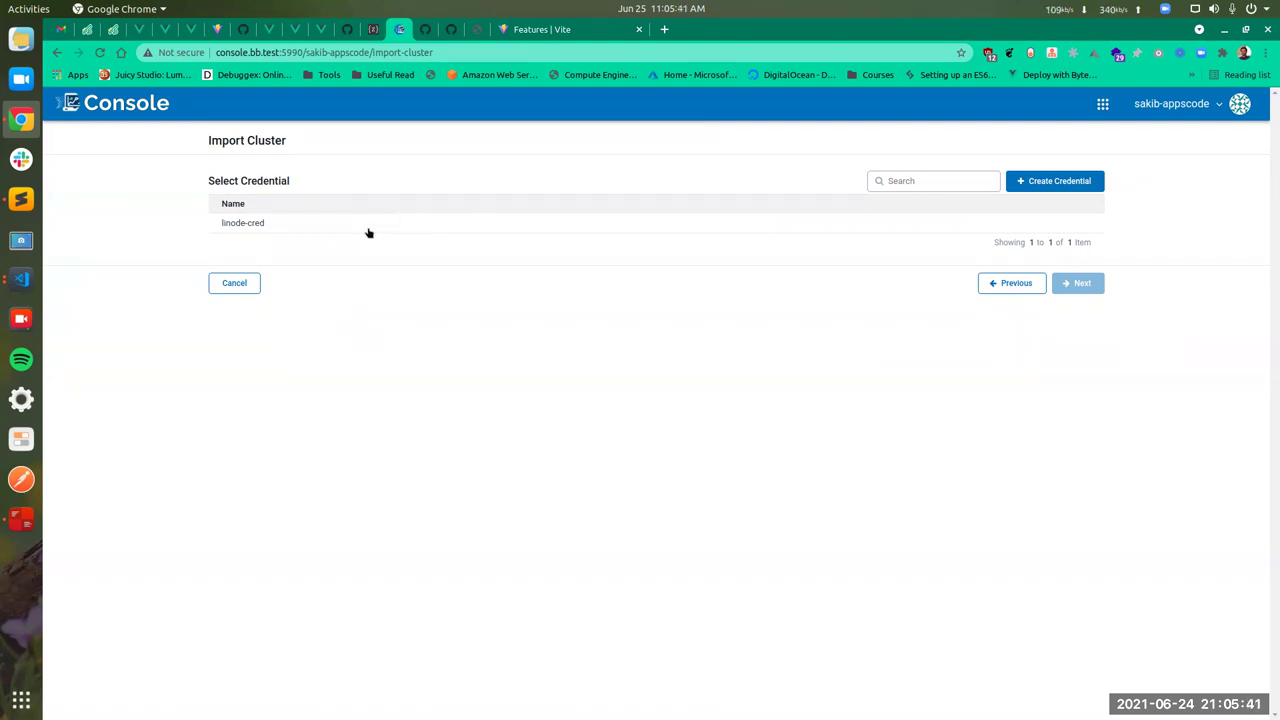
pyautogui.click(312, 226)
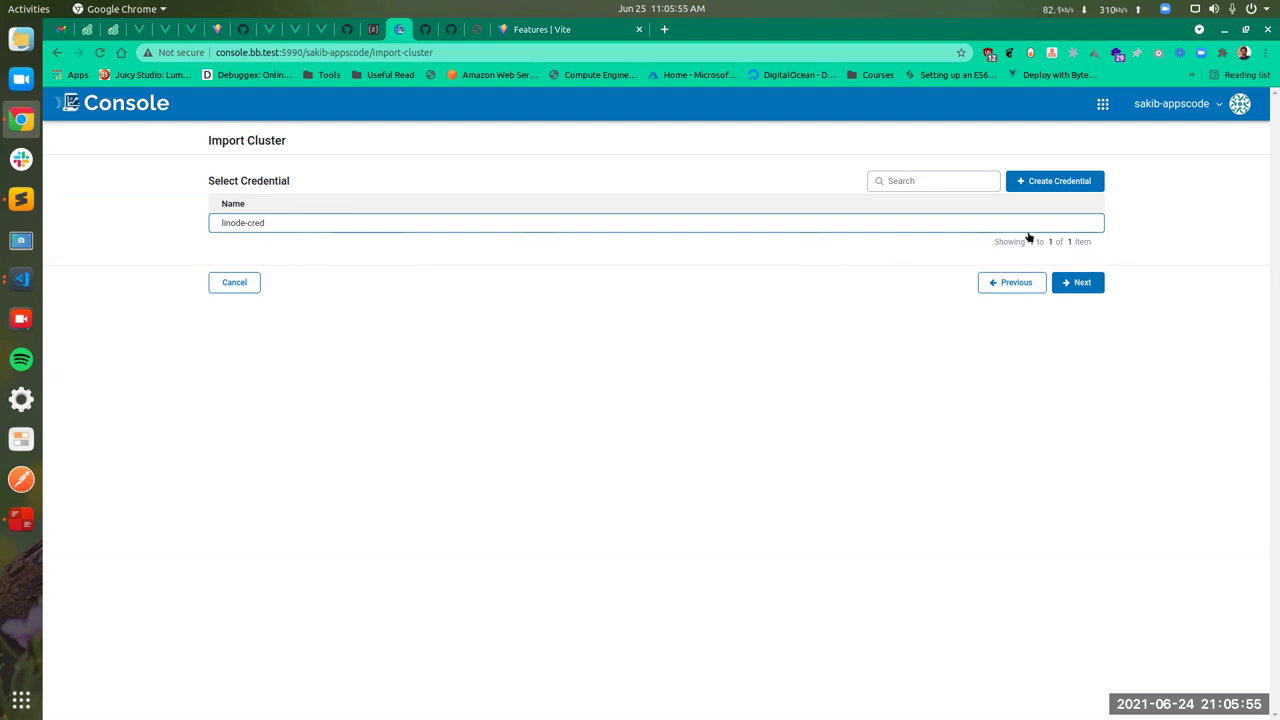
pyautogui.click(1083, 285)
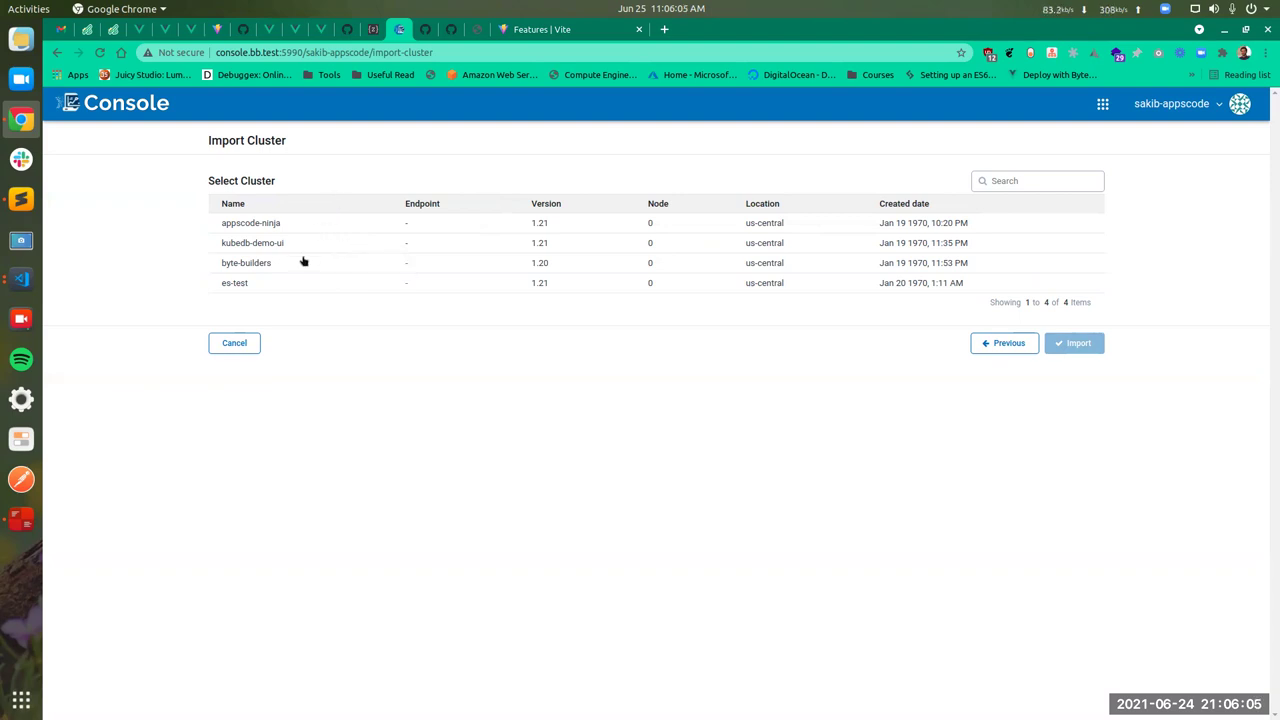
pyautogui.click(298, 246)
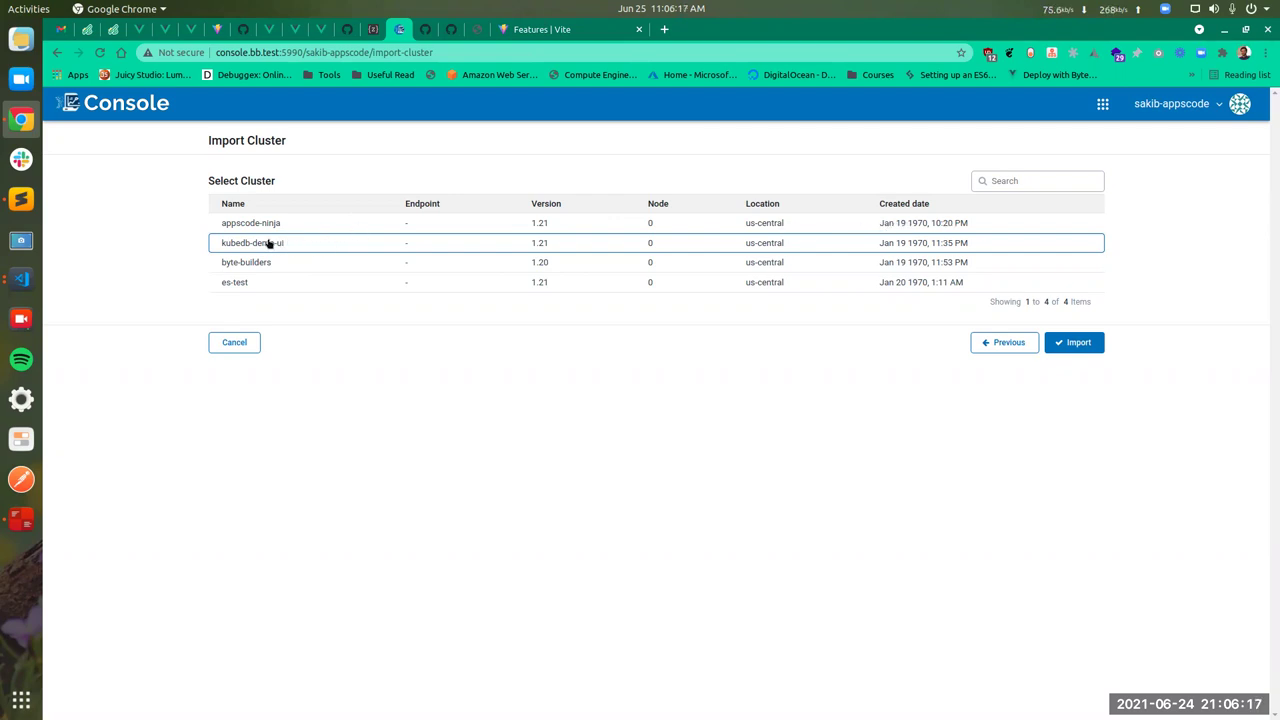
pyautogui.click(1070, 343)
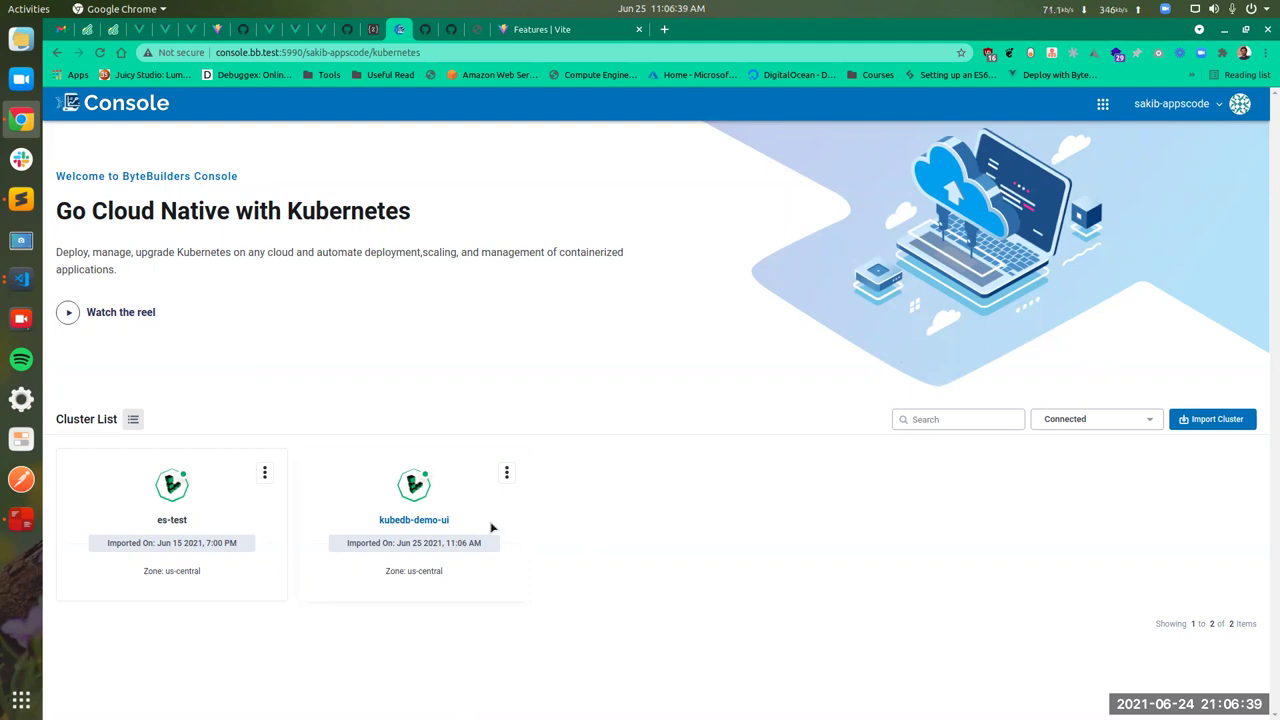
# Open the kubedb-demo-ui cluster and examine its basic details
pyautogui.click(440, 522)
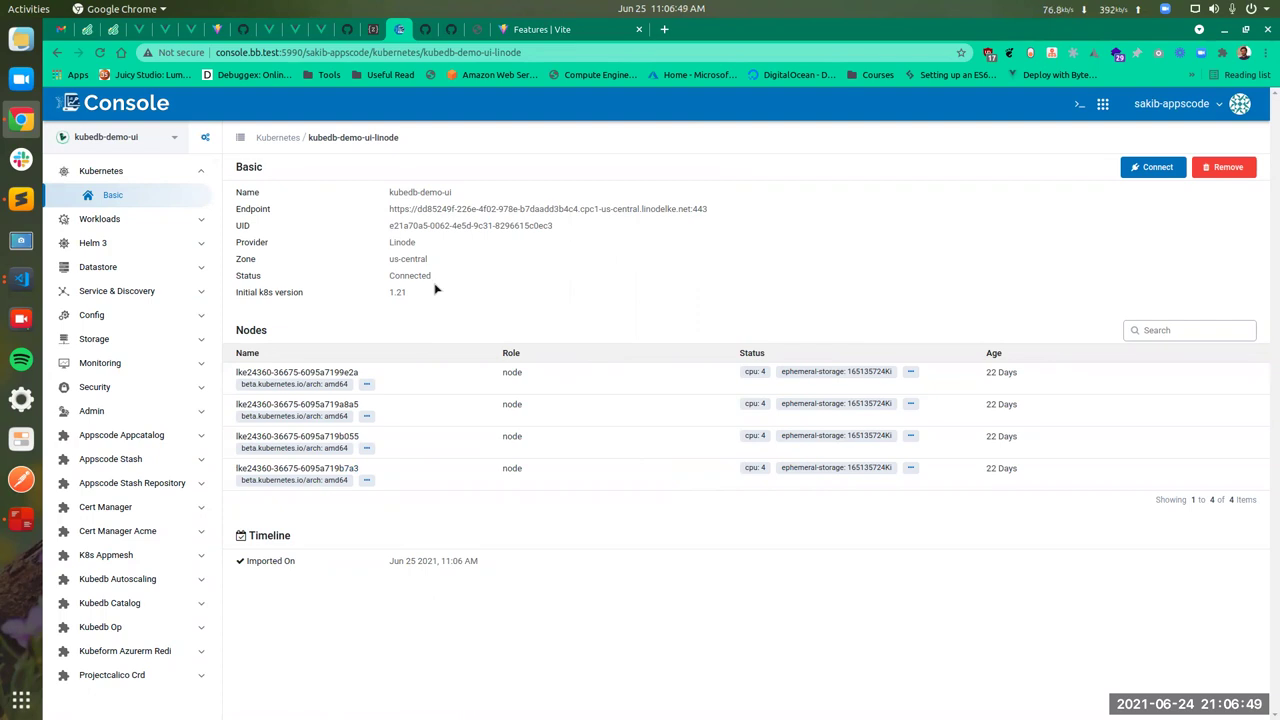
pyautogui.moveTo(414, 290); pyautogui.dragTo(390, 200)
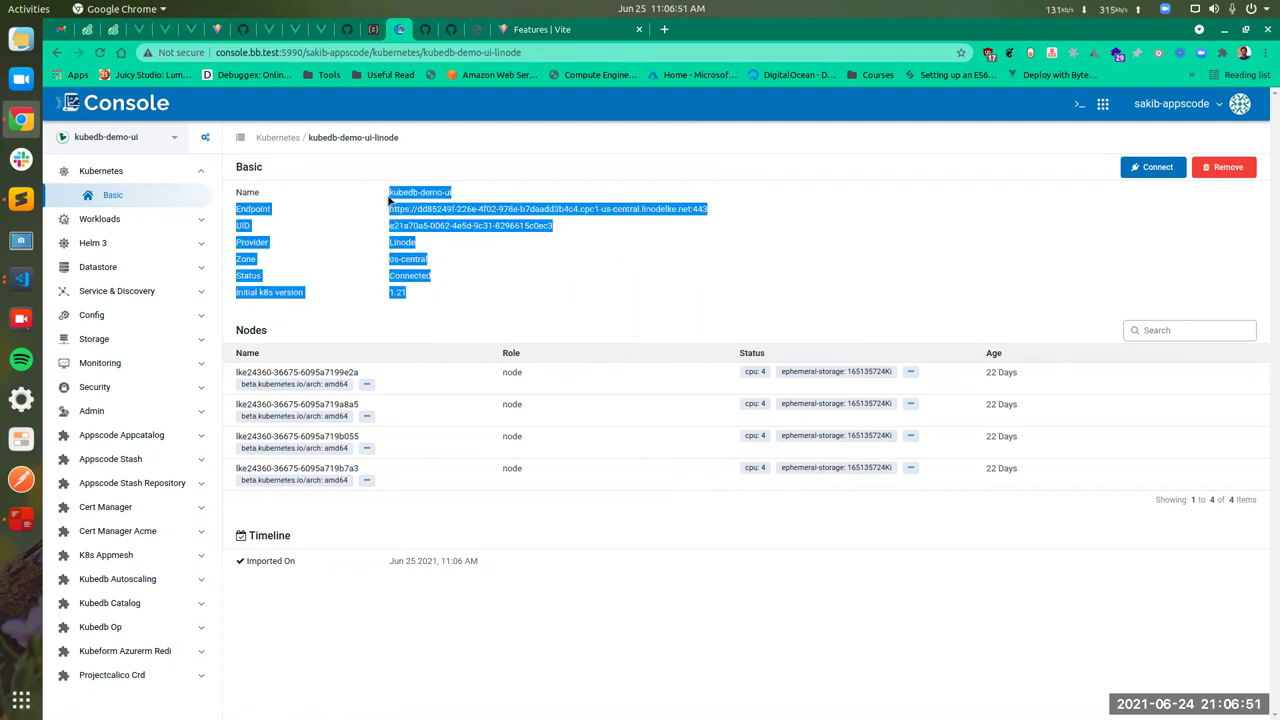
pyautogui.click(565, 282)
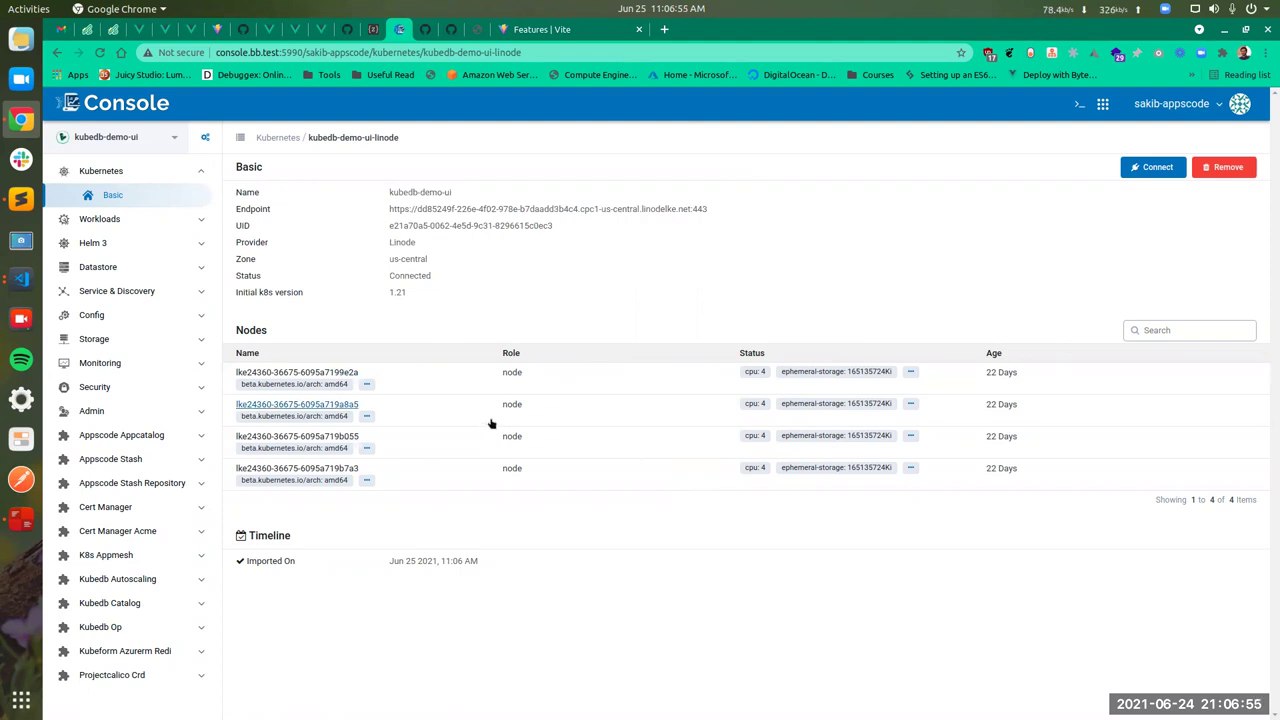
# View the first node's full status and the cluster's connection KubeConfig, closing each one
pyautogui.click(910, 373)
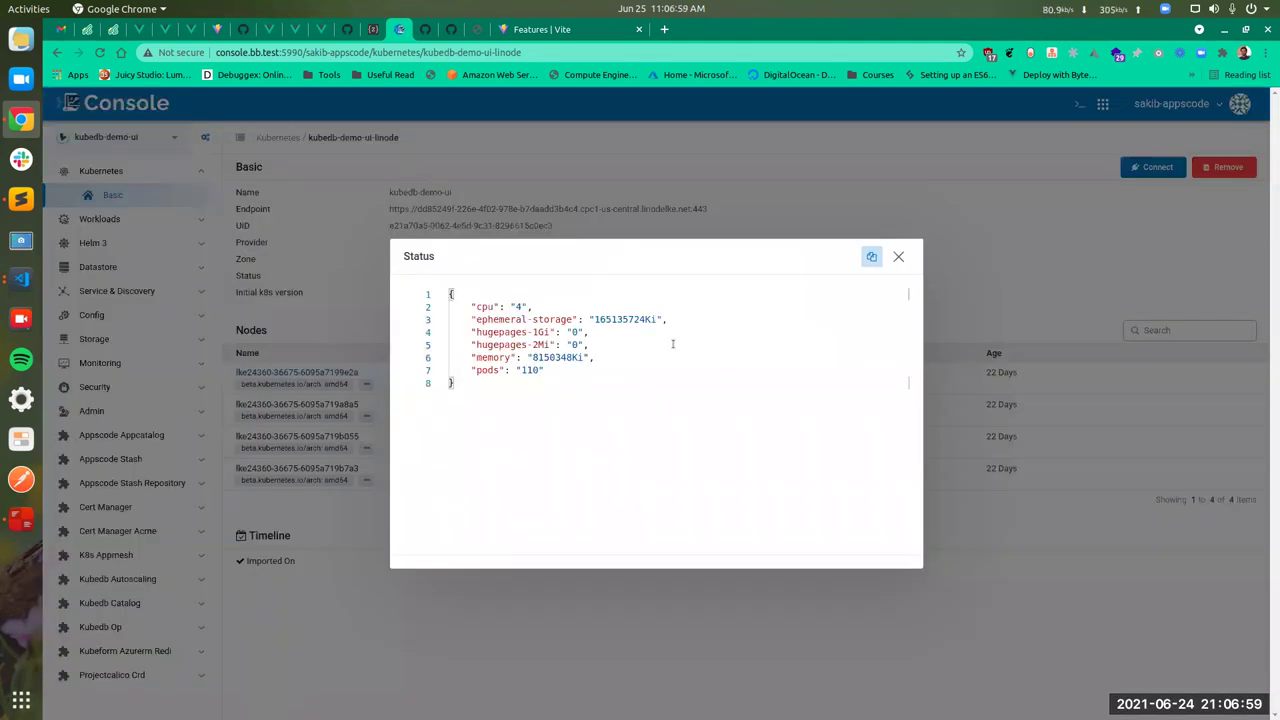
pyautogui.click(898, 256)
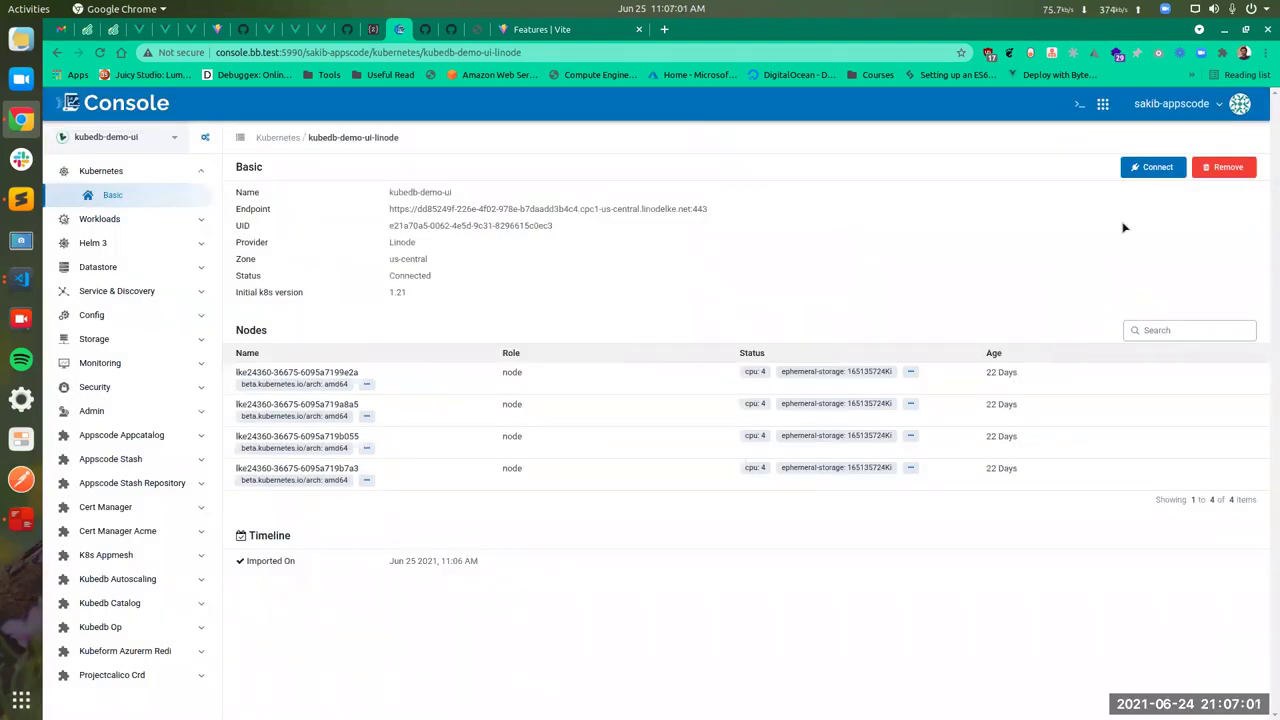
pyautogui.click(1158, 167)
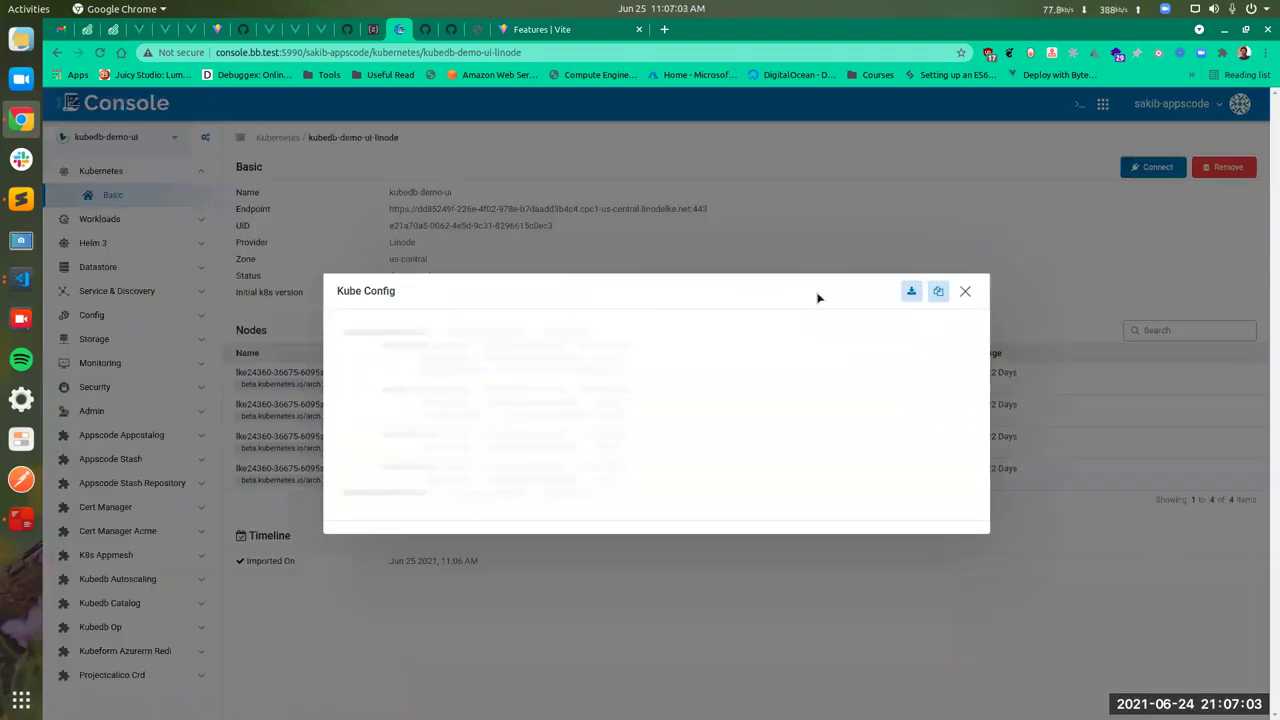
pyautogui.click(967, 257)
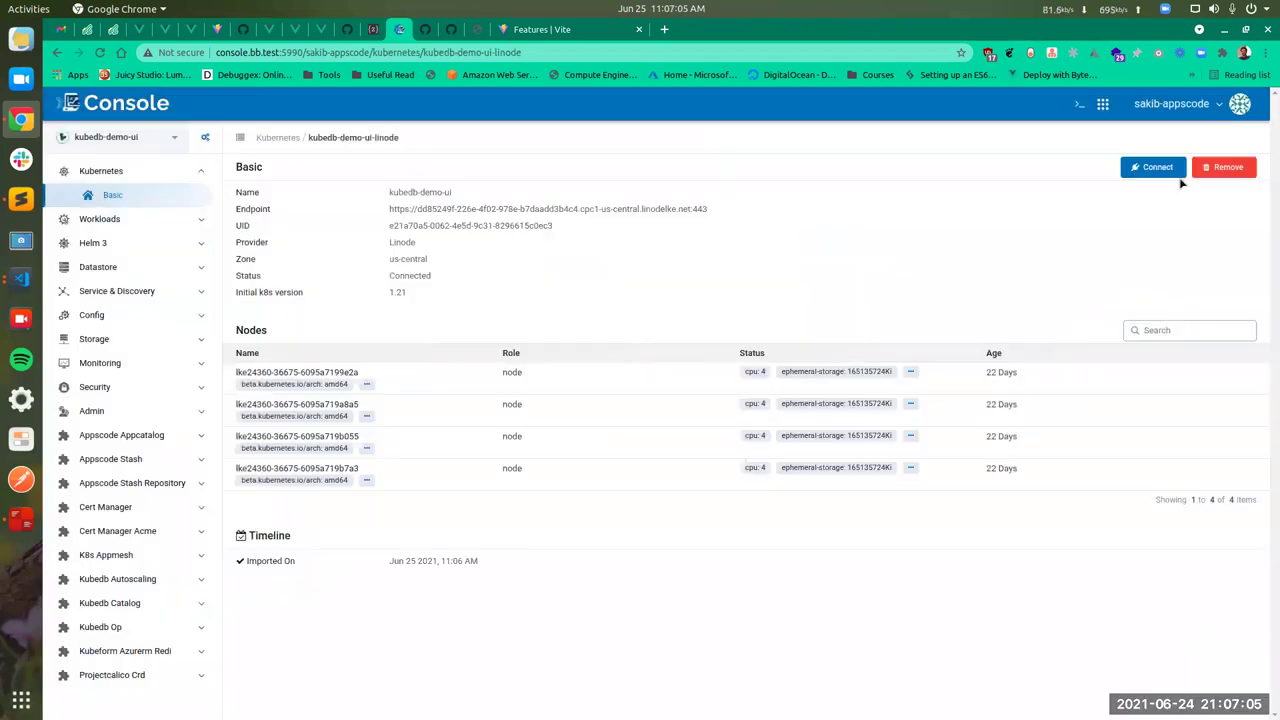
# Examine the cluster's resource groups, including Workloads, Helm 3, Datastore, Service & Discovery and Appscode Appcatalog, by expanding and collapsing them
pyautogui.click(190, 224)
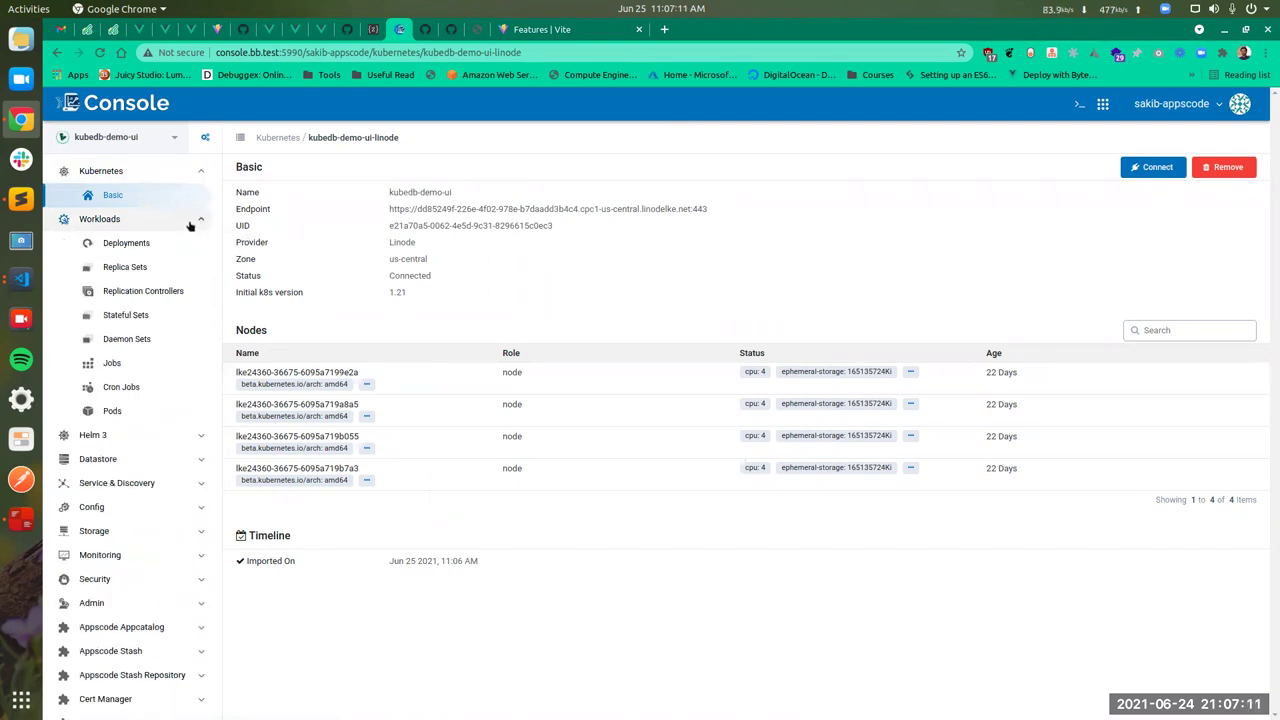
pyautogui.click(190, 222)
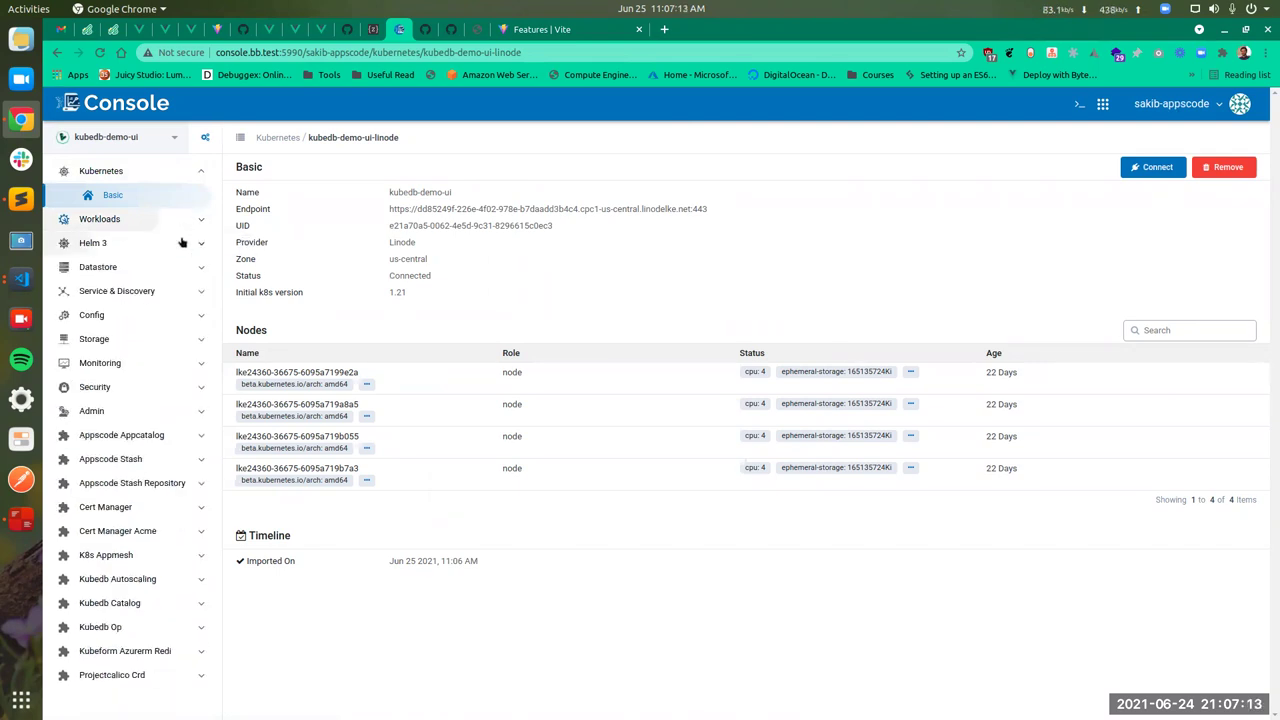
pyautogui.click(170, 270)
pyautogui.click(170, 270)
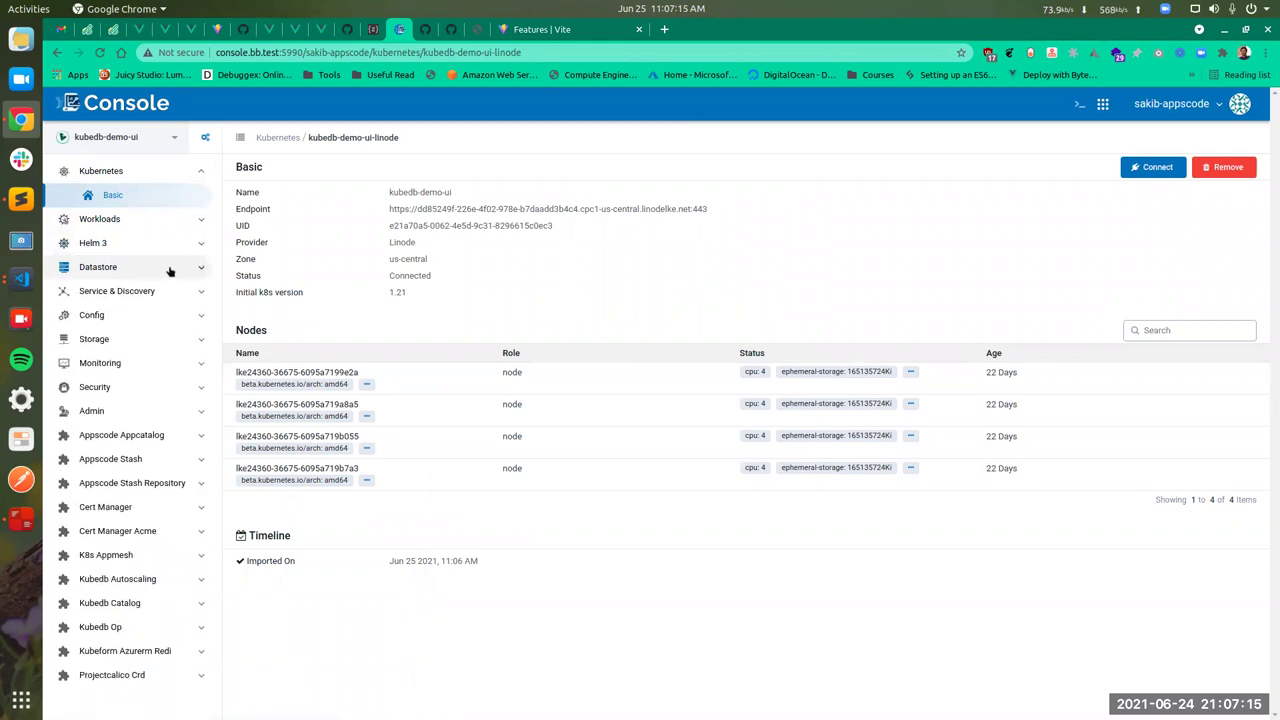
pyautogui.click(158, 222)
pyautogui.click(158, 222)
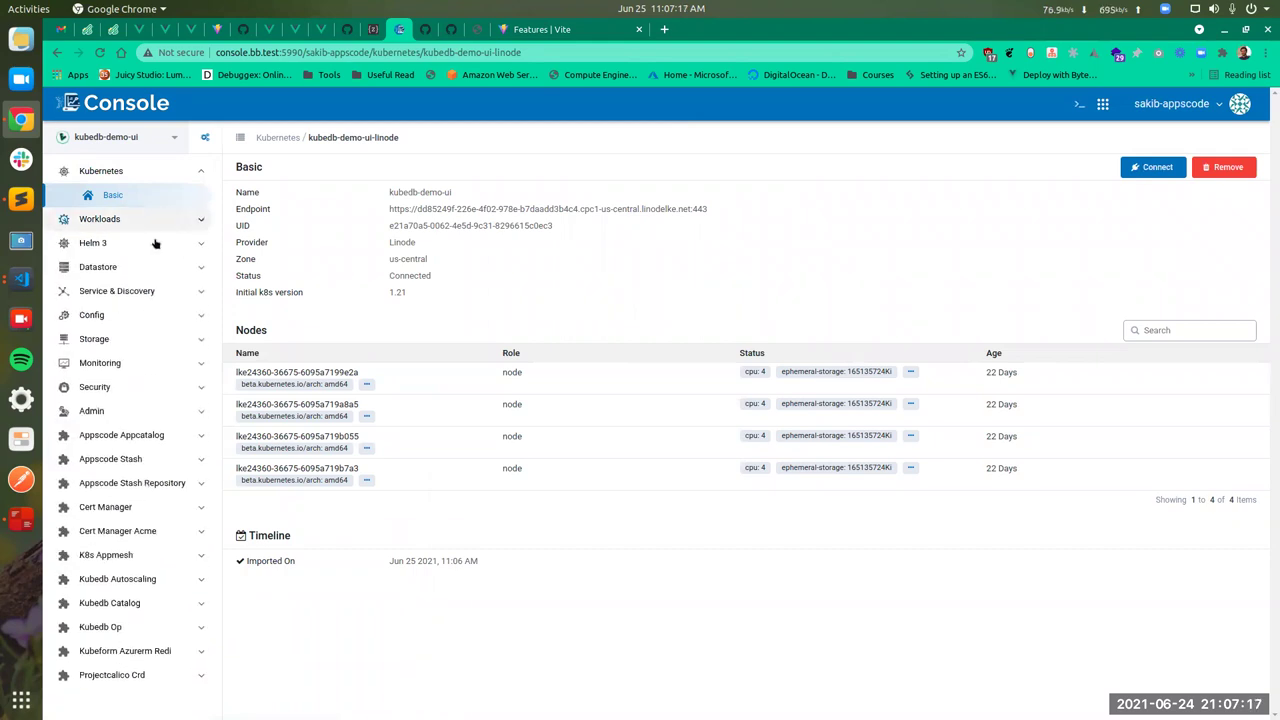
pyautogui.click(155, 244)
pyautogui.click(155, 253)
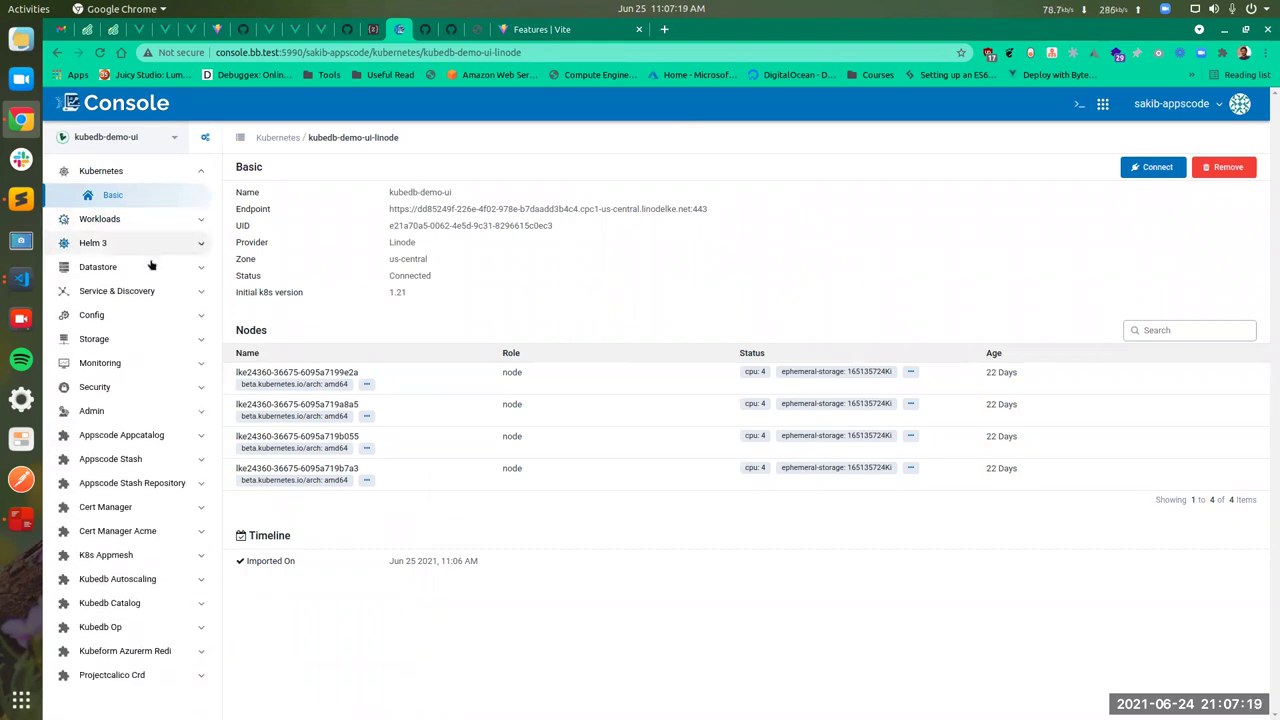
pyautogui.click(149, 266)
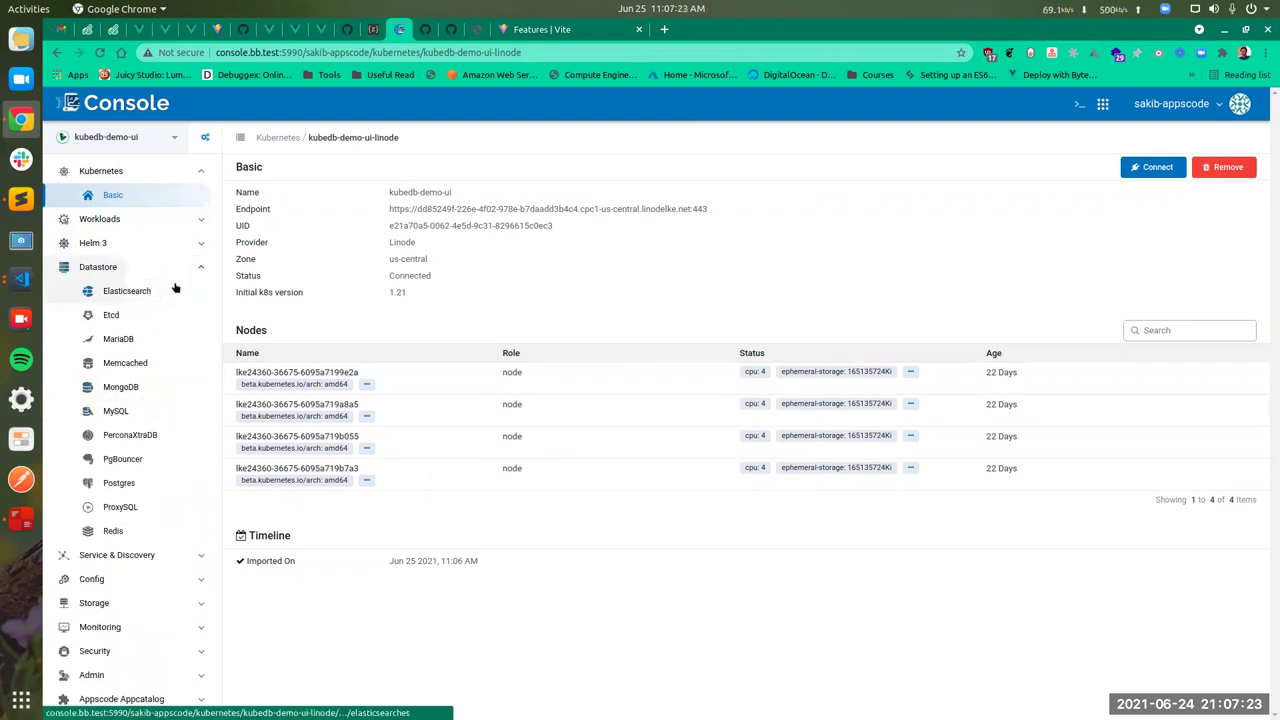
pyautogui.click(183, 268)
pyautogui.click(143, 295)
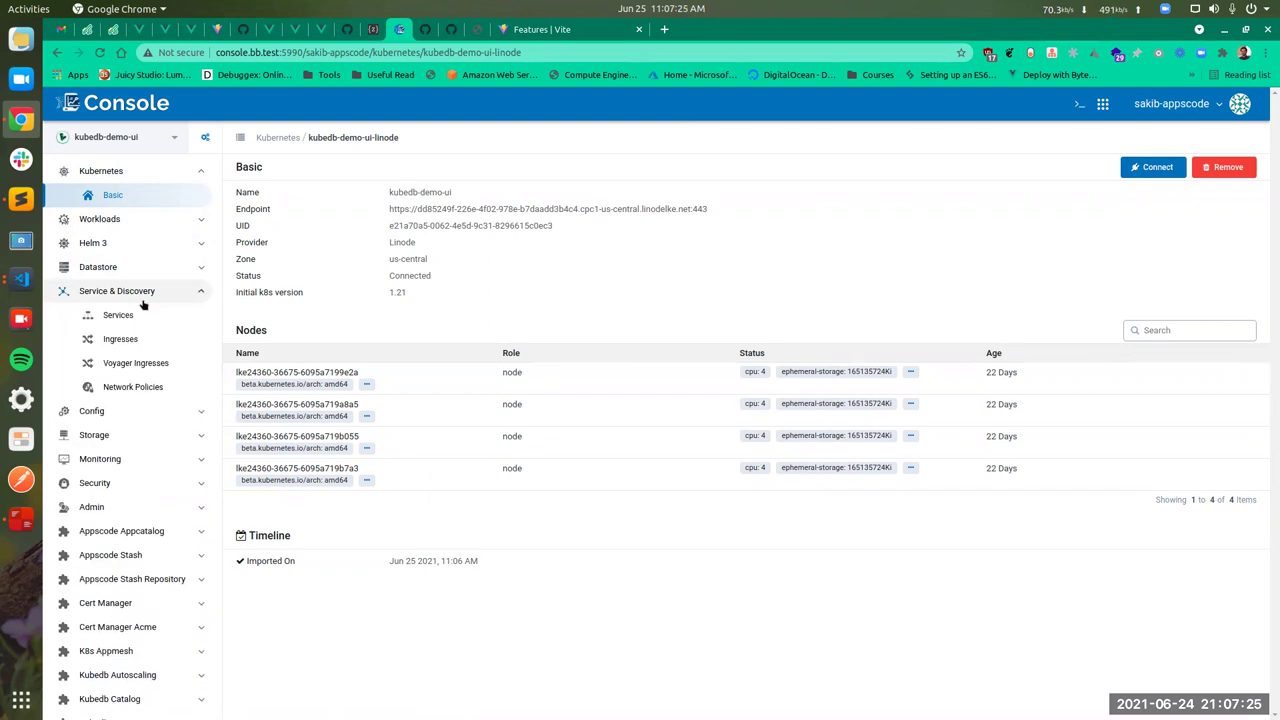
pyautogui.click(141, 298)
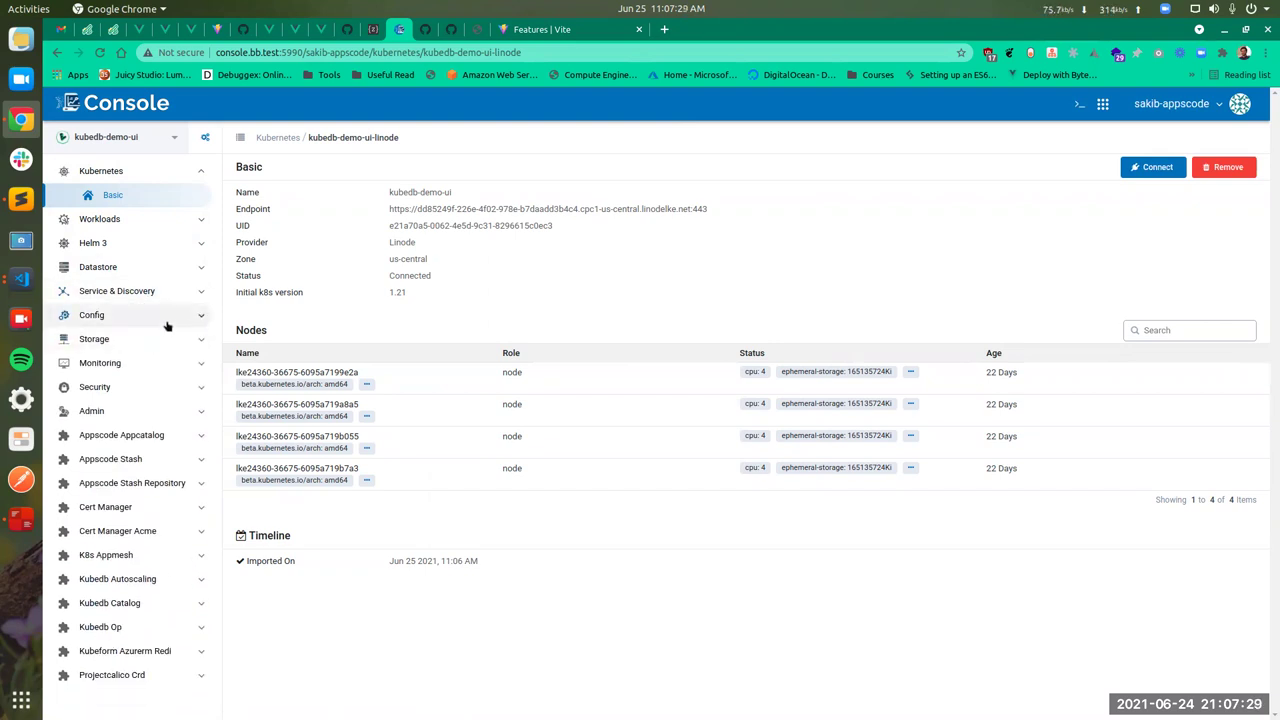
pyautogui.click(146, 437)
pyautogui.click(148, 437)
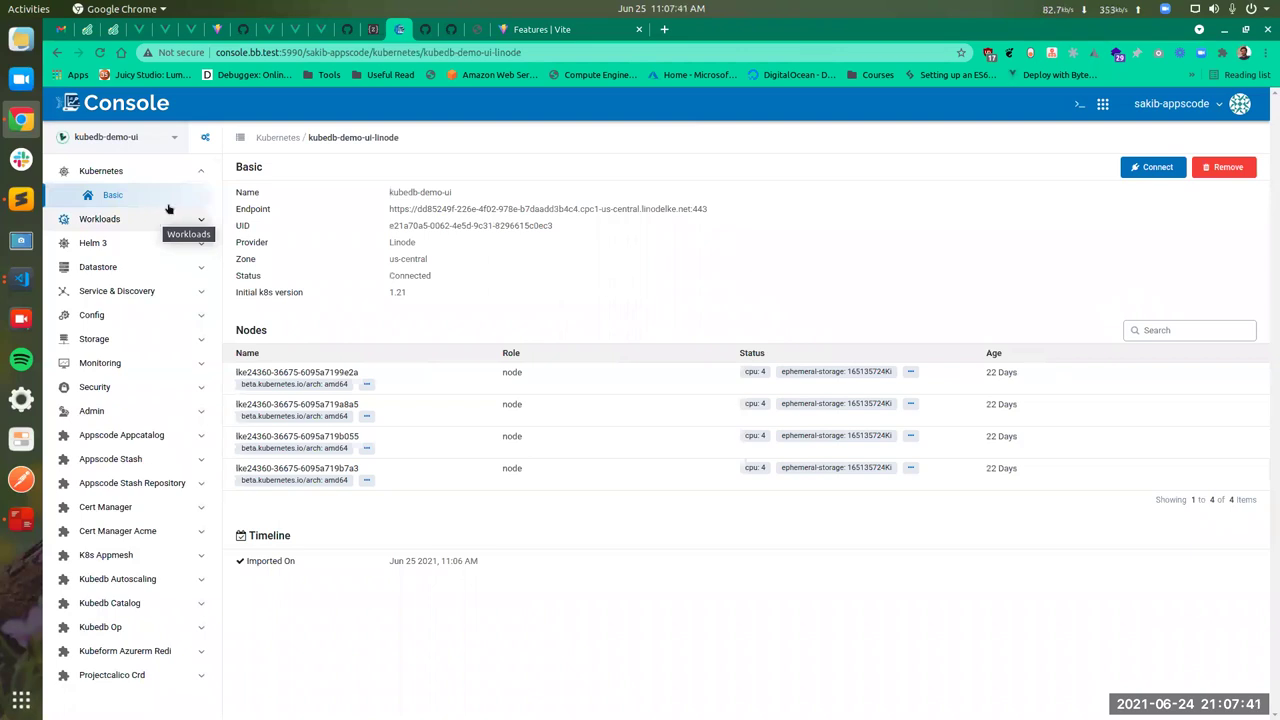
# Open the cluster's sidebar settings and add Machine Sets to the Kubernetes group of the updated list
pyautogui.click(205, 137)
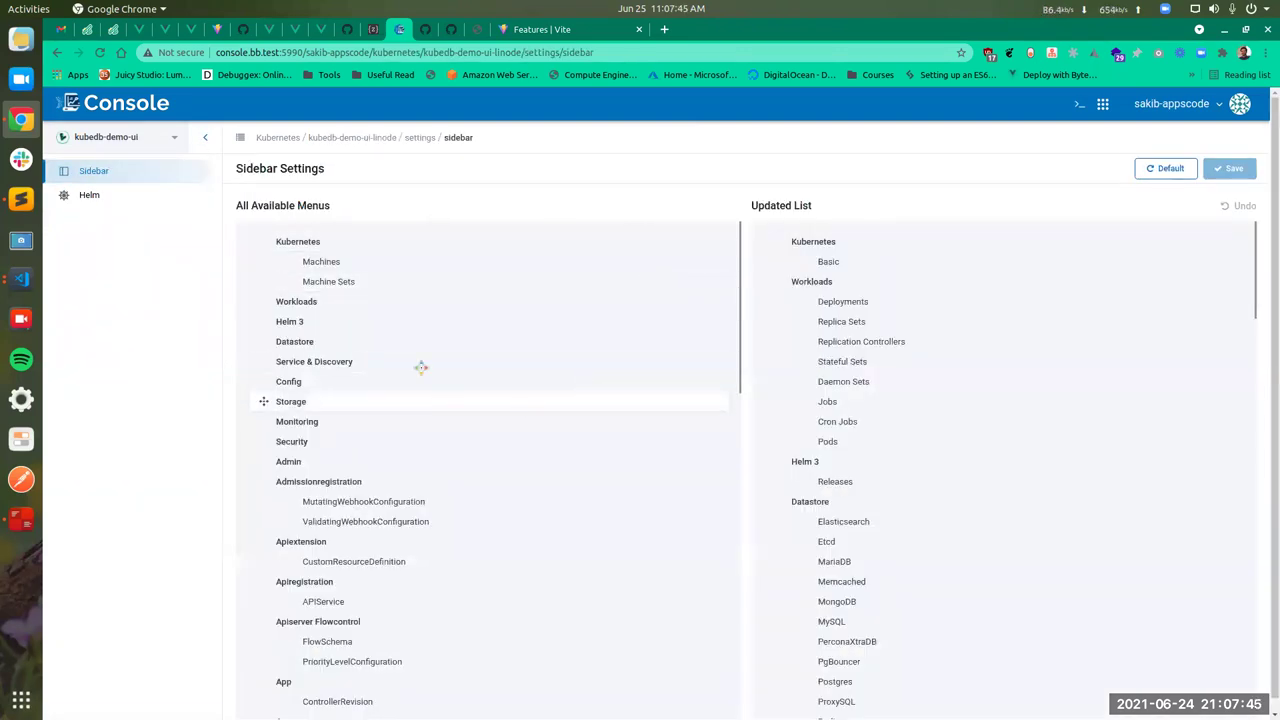
pyautogui.moveTo(391, 281)
pyautogui.mouseDown()
pyautogui.moveTo(840, 274)
pyautogui.moveTo(410, 270)
pyautogui.mouseUp()
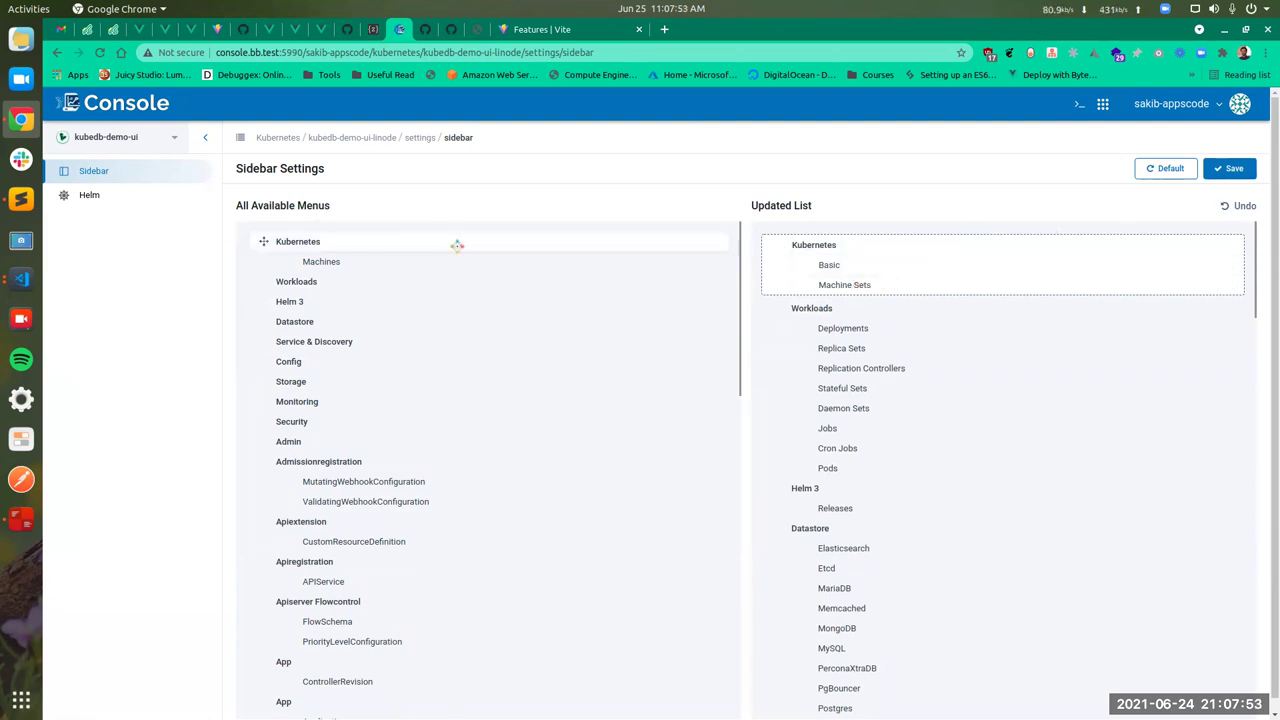
# View the Helm settings, discarding the unsaved sidebar changes, and return to the cluster's basic overview
pyautogui.click(87, 194)
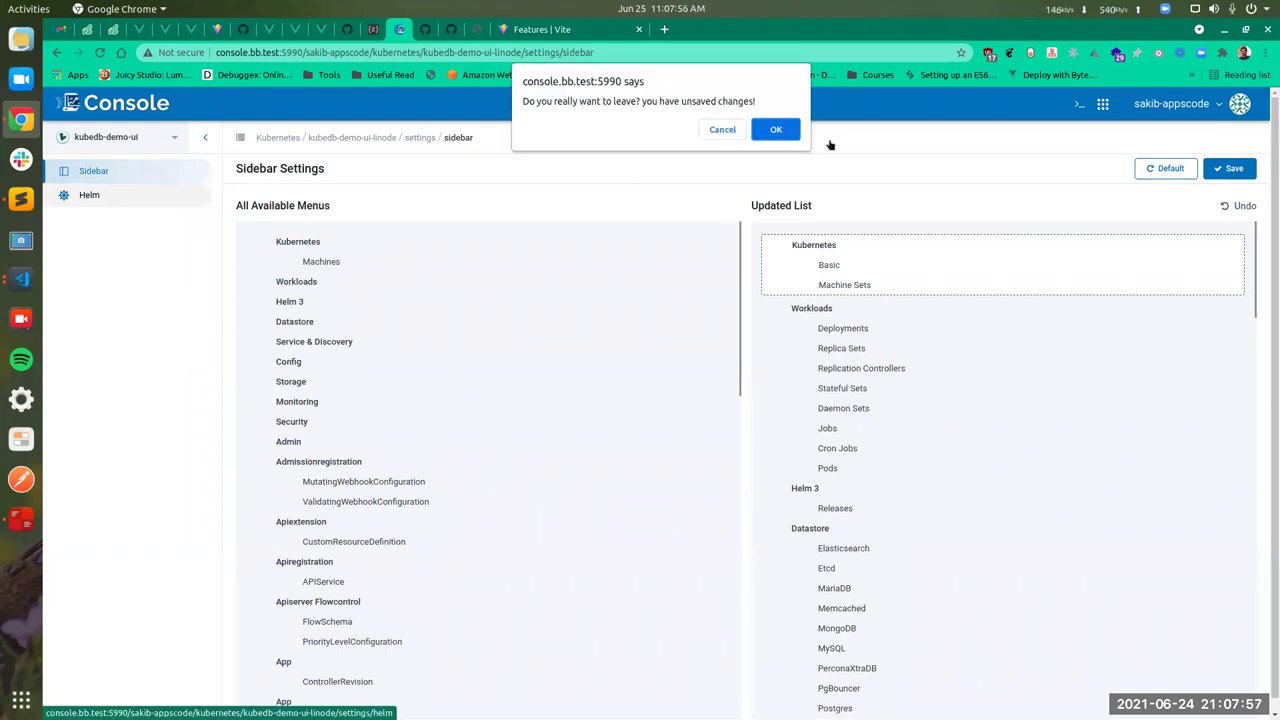
pyautogui.click(762, 130)
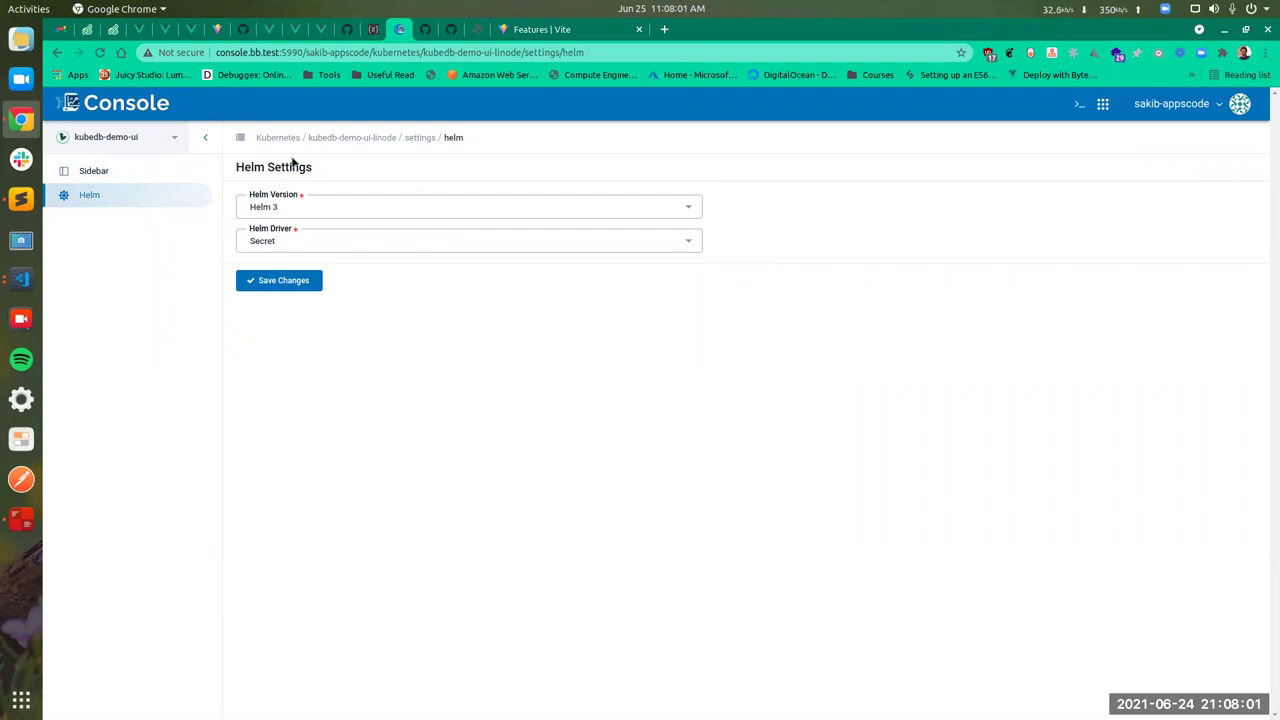
pyautogui.click(206, 137)
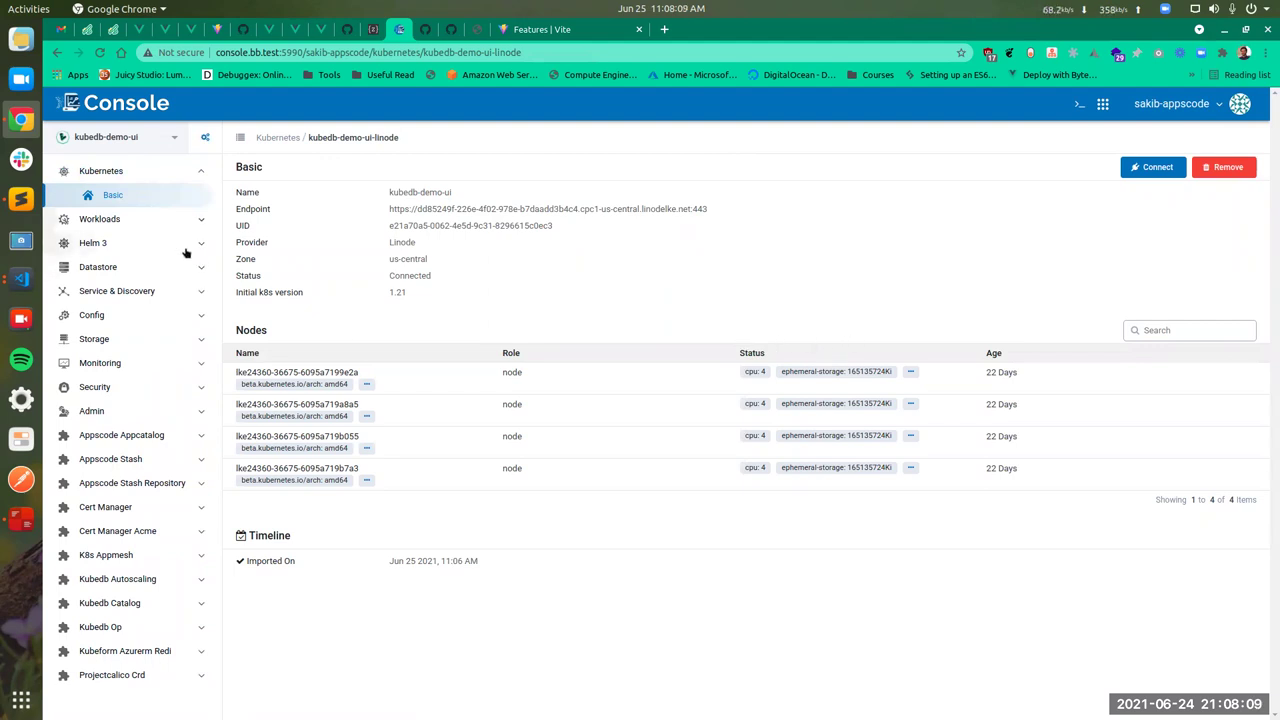
# Open the bb-deployment-test deployment from the cluster's Workloads deployments list
pyautogui.click(120, 219)
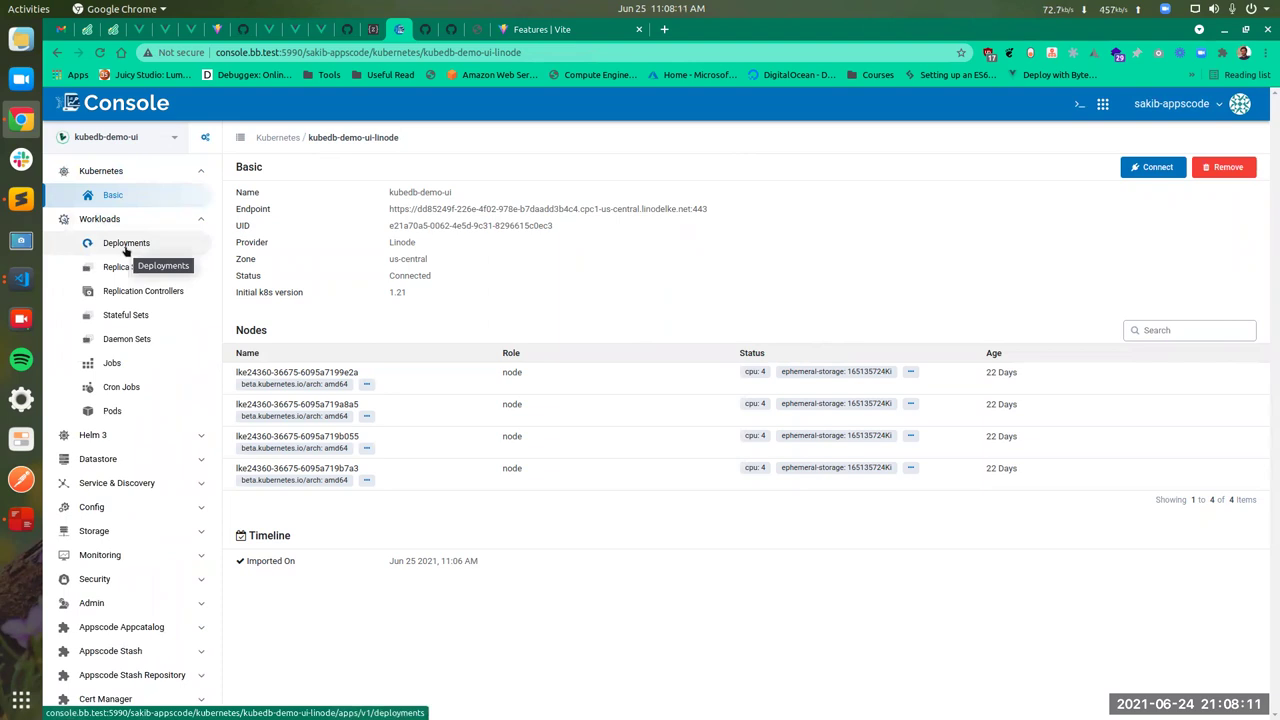
pyautogui.click(125, 246)
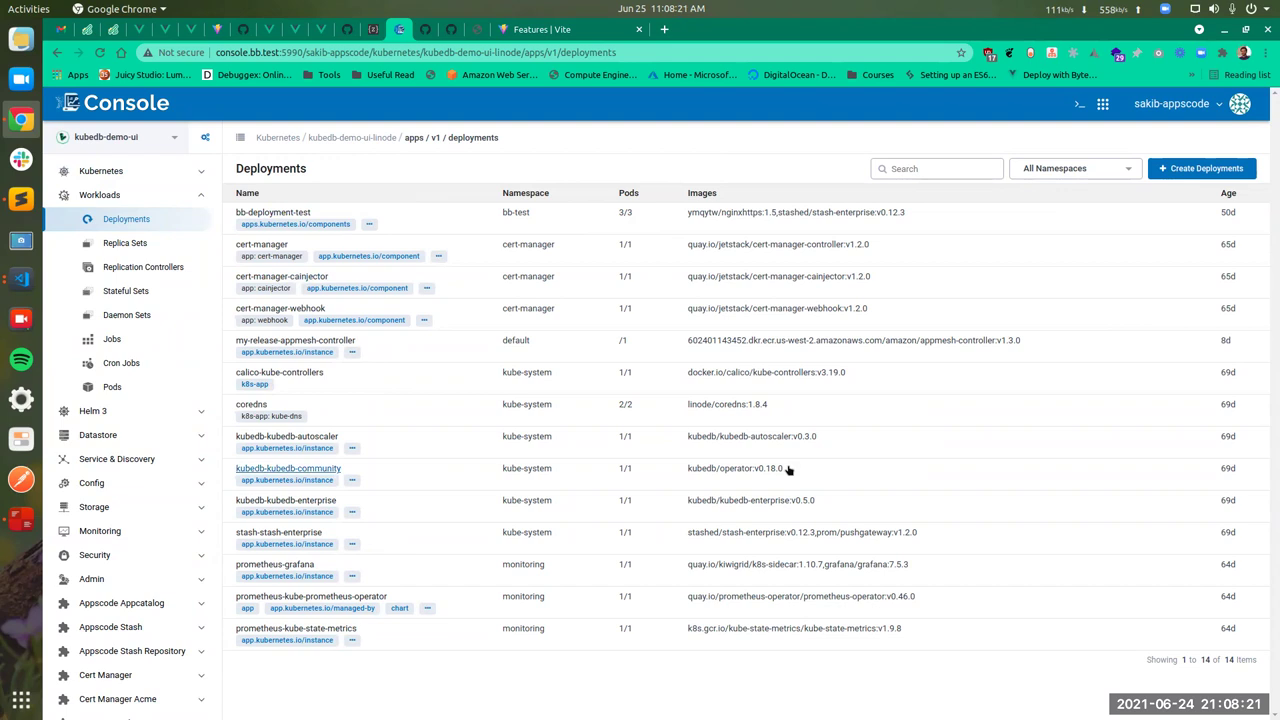
pyautogui.click(300, 213)
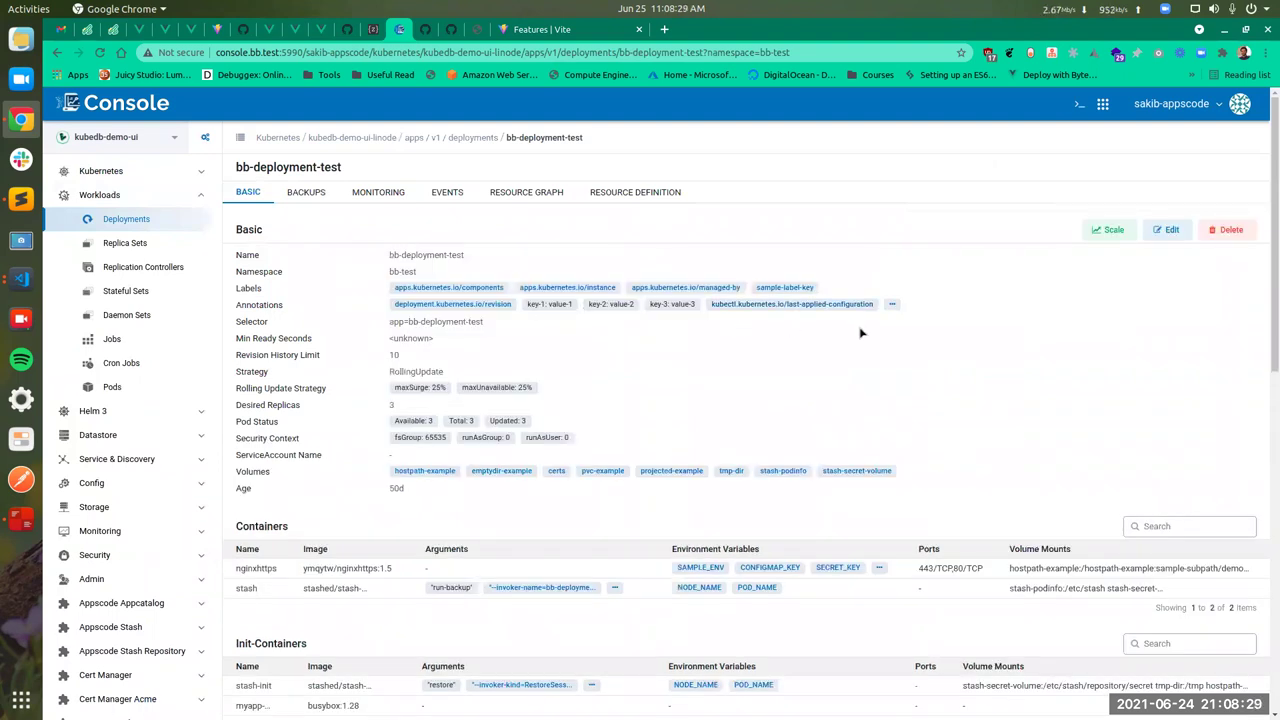
# Examine the deployment's basic information, containers, init-containers, conditions, replica sets, pods and services
pyautogui.scroll(-1, 876, 420)
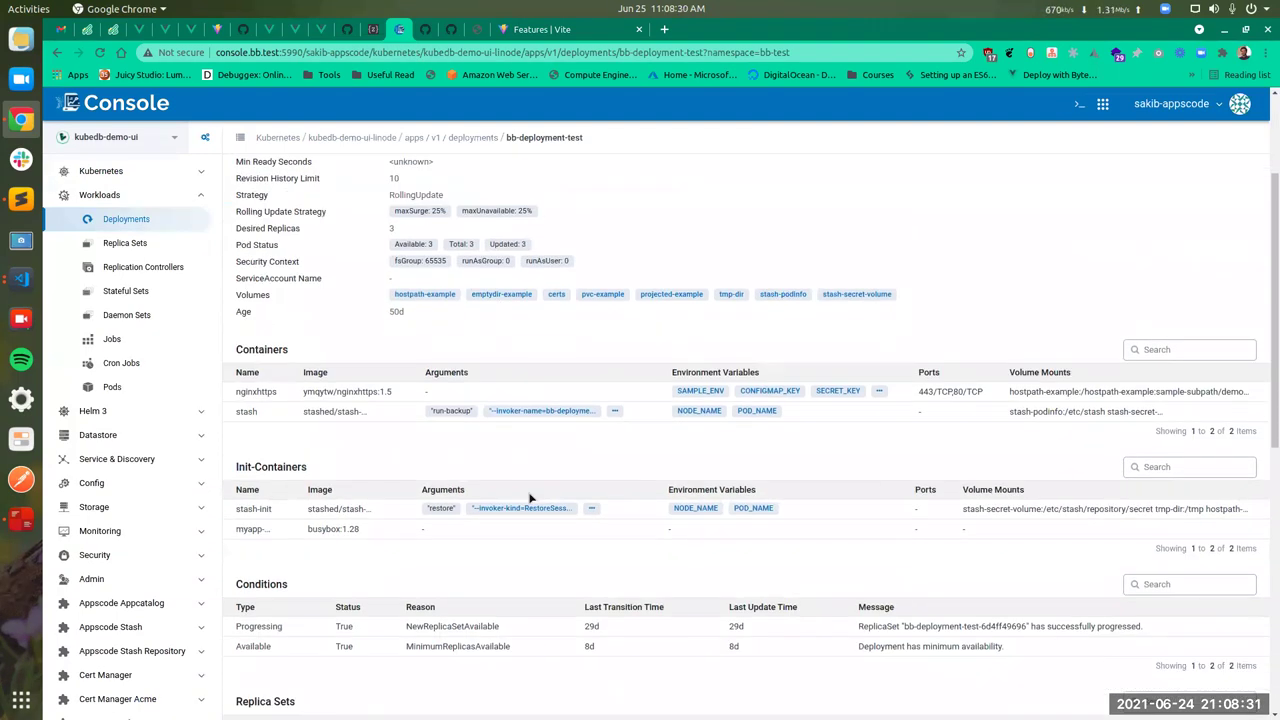
pyautogui.scroll(-2, 878, 475)
pyautogui.scroll(-1, 900, 467)
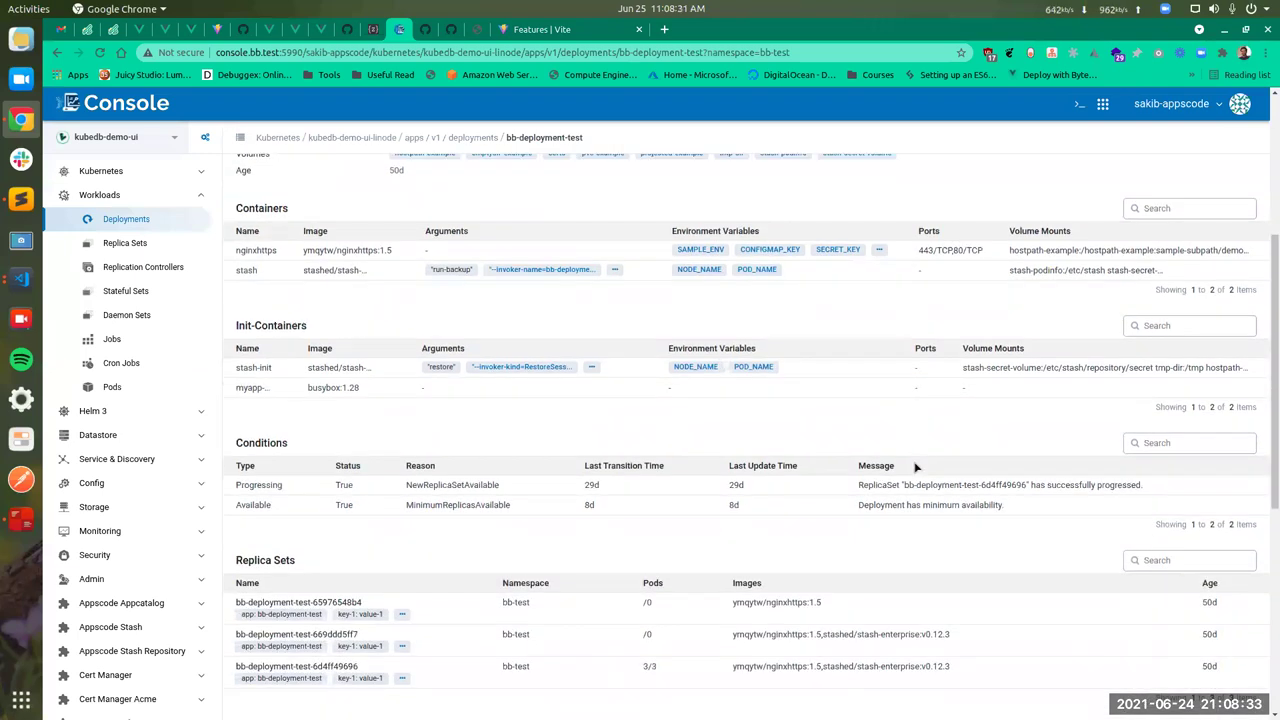
pyautogui.scroll(-3, 875, 426)
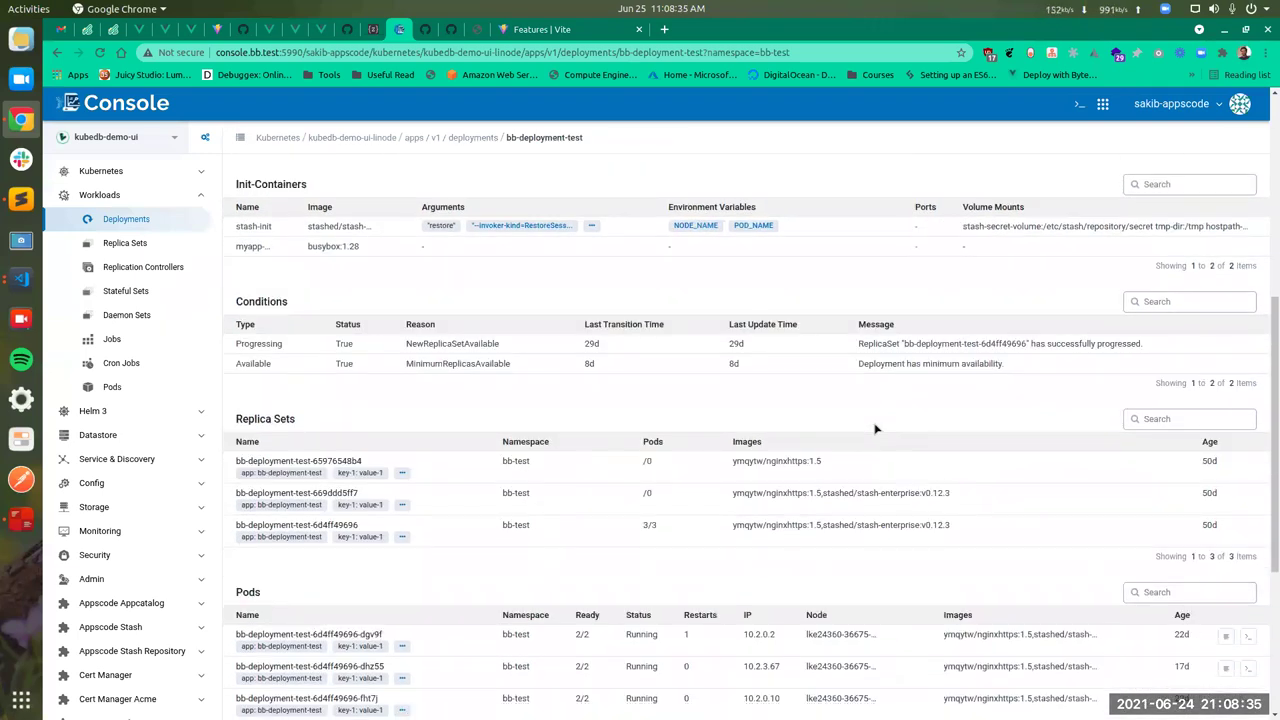
pyautogui.scroll(-4, 876, 429)
pyautogui.scroll(-2, 876, 429)
pyautogui.scroll(11, 880, 425)
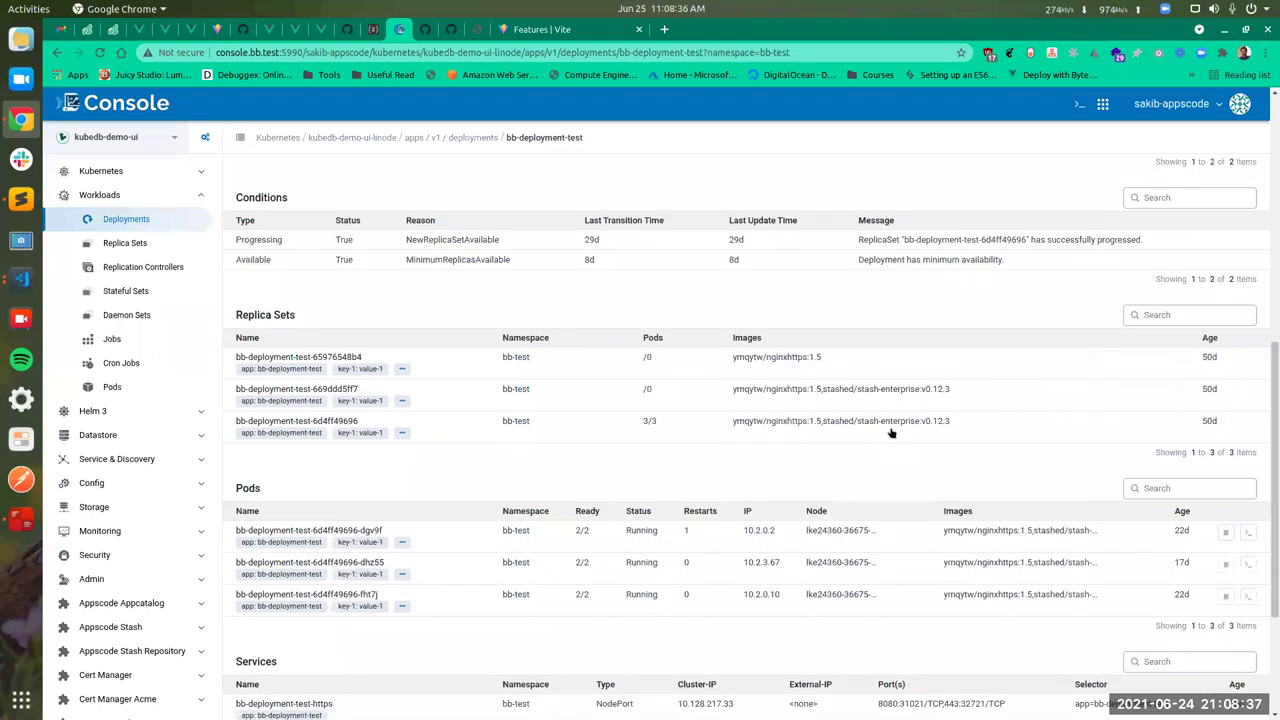
pyautogui.scroll(5, 875, 418)
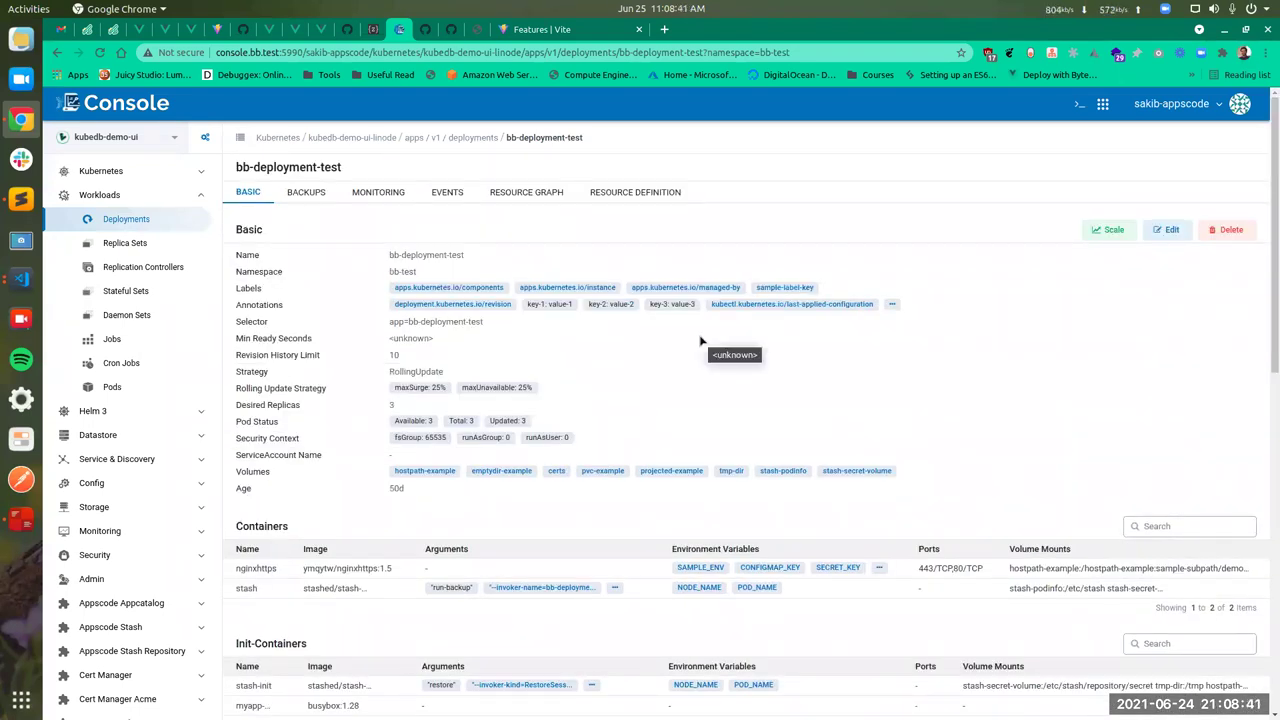
pyautogui.scroll(-3, 823, 406)
pyautogui.scroll(3, 823, 394)
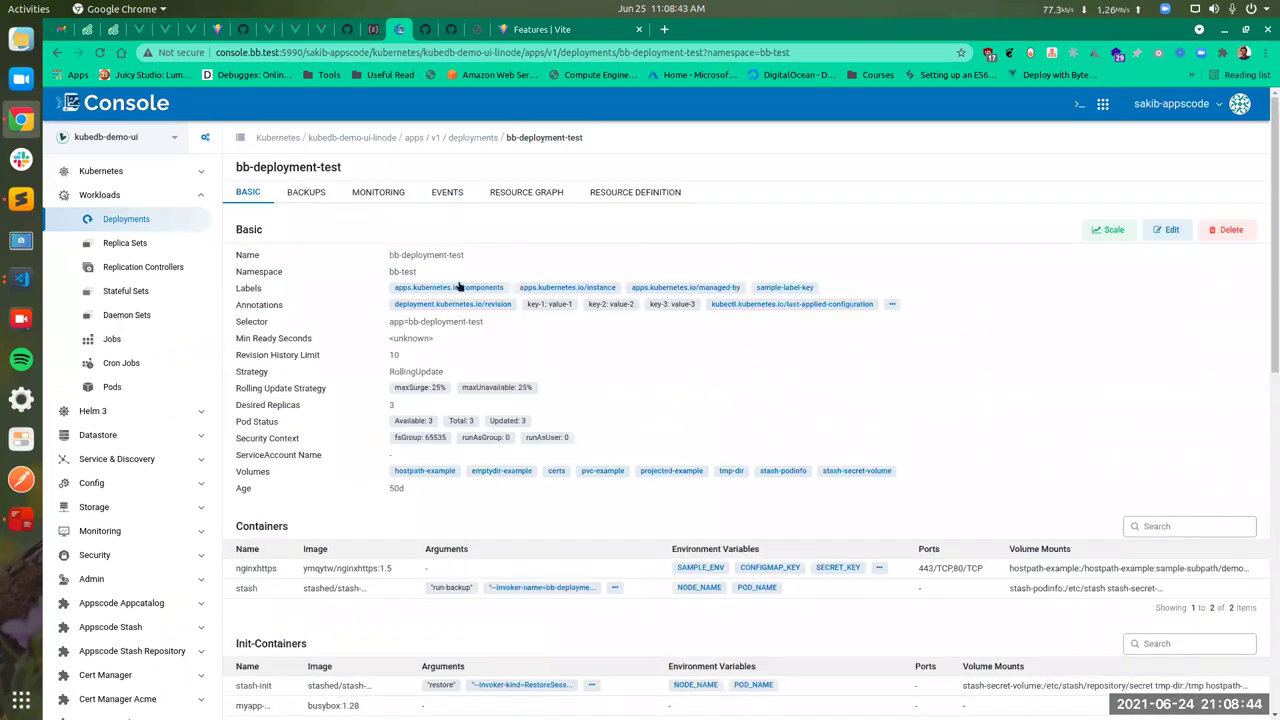
# View the deployment's backups, monitoring and events, and bring up its resource graph
pyautogui.click(308, 196)
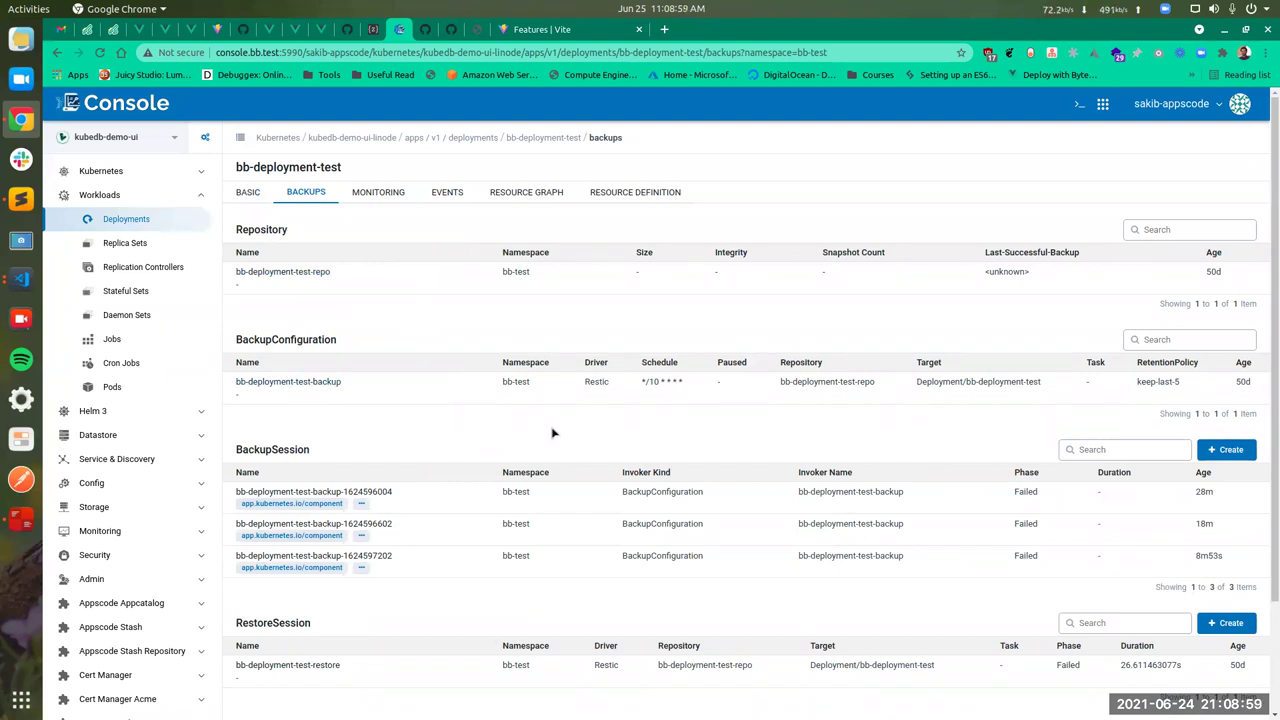
pyautogui.click(383, 195)
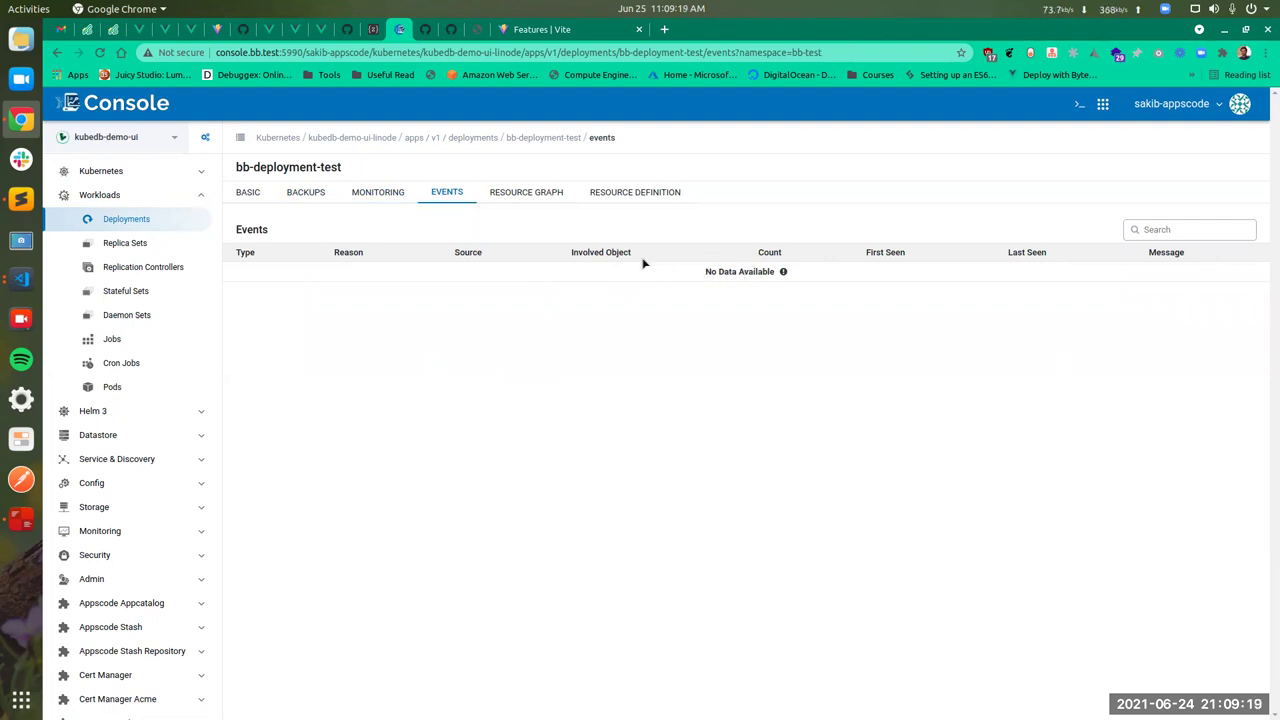
pyautogui.click(540, 200)
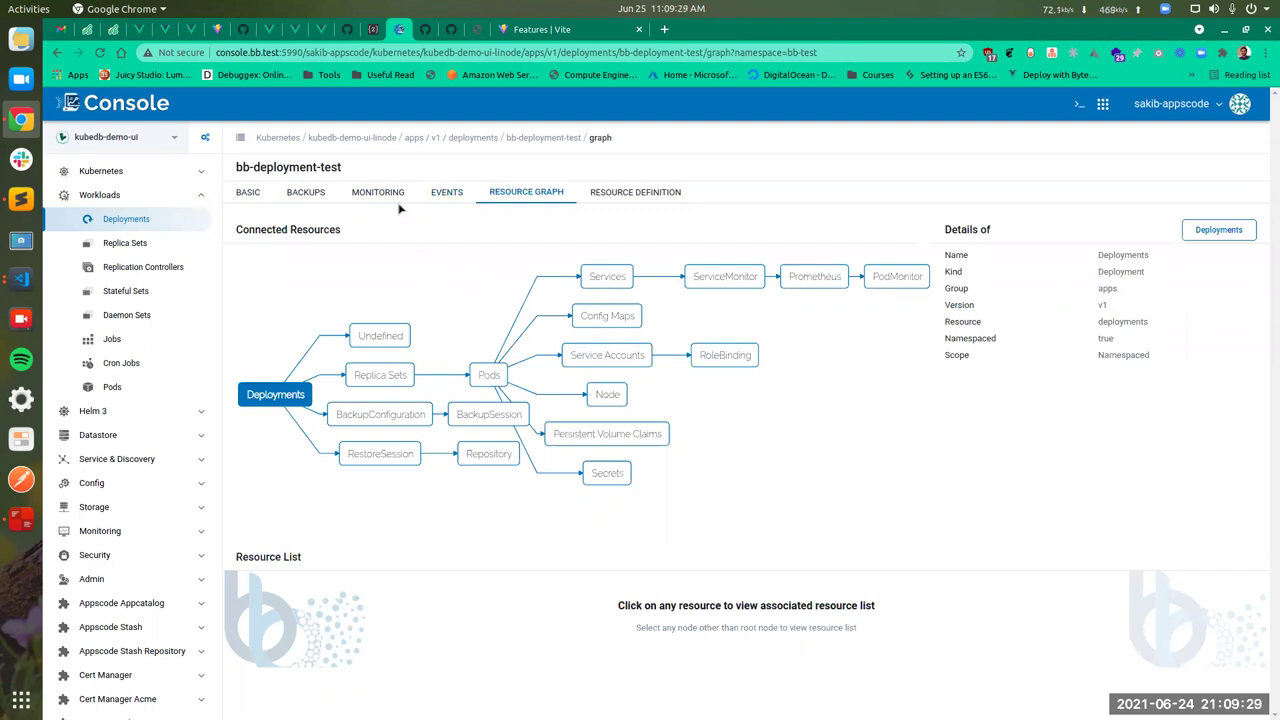
pyautogui.moveTo(340, 167); pyautogui.dragTo(236, 169)
pyautogui.click(231, 172)
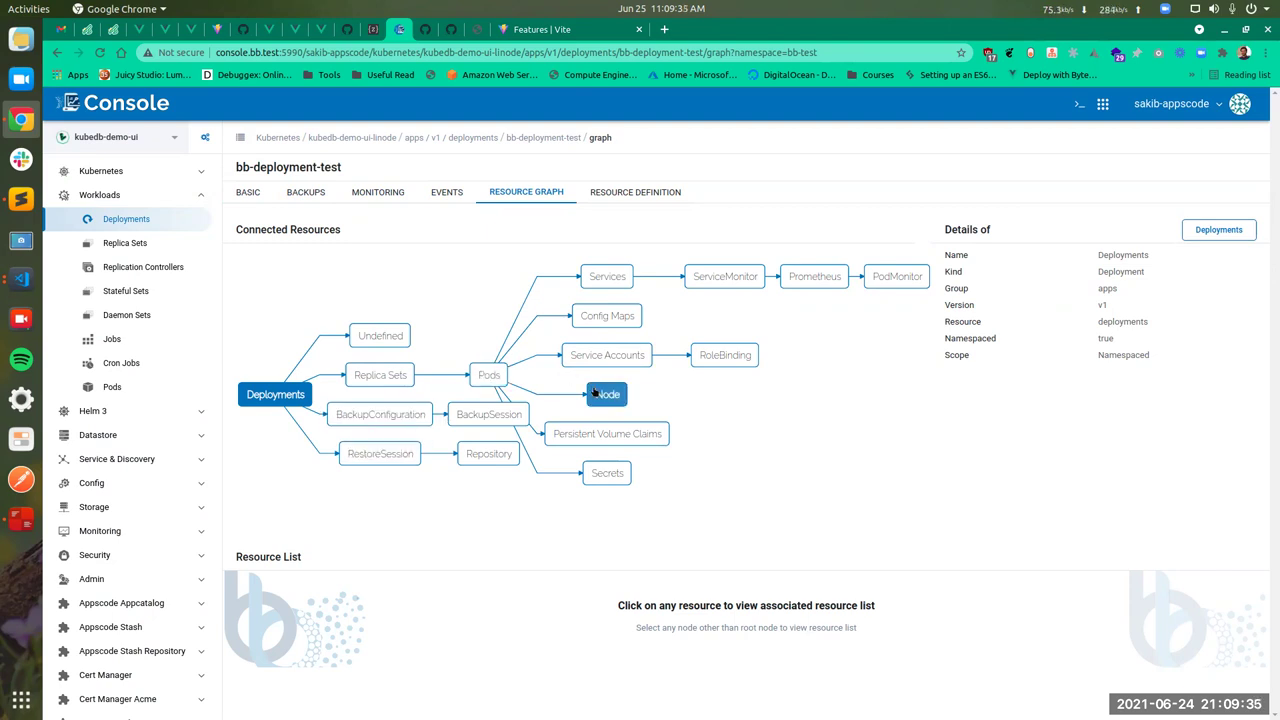
# Inspect the Replica Sets, Services, Undefined and Config Maps nodes in the graph of connected resources
pyautogui.click(407, 375)
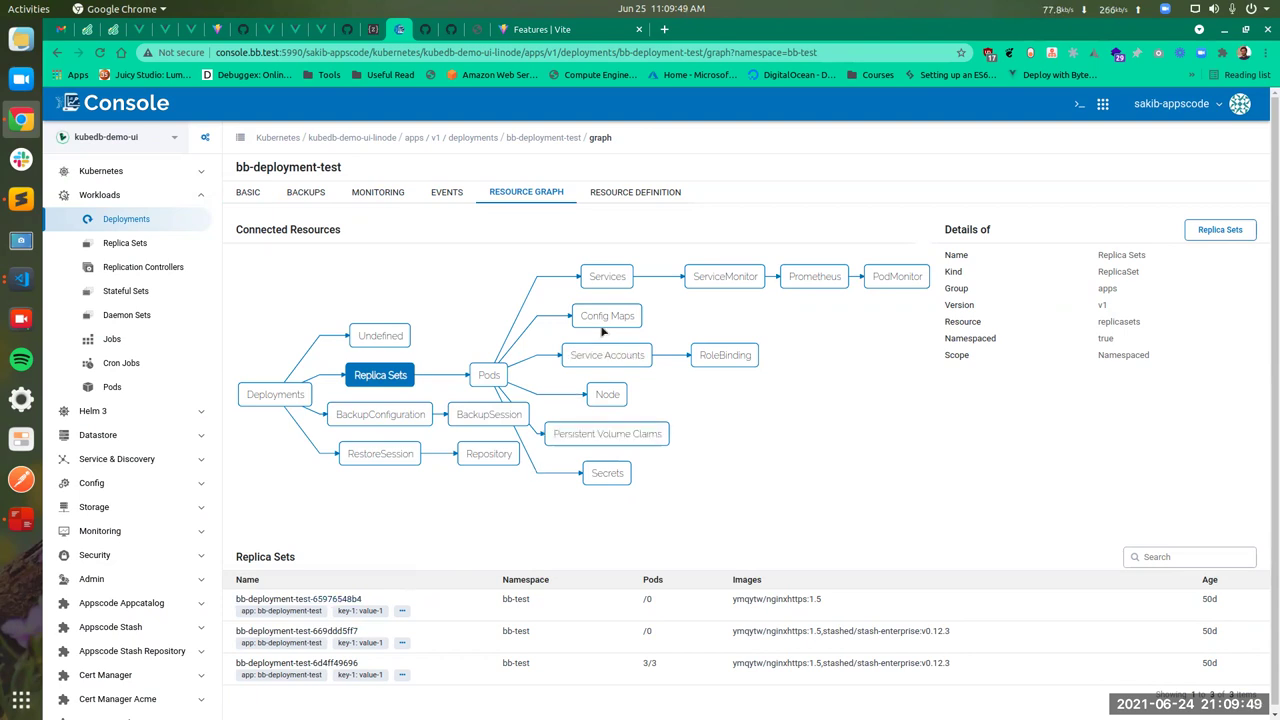
pyautogui.click(609, 282)
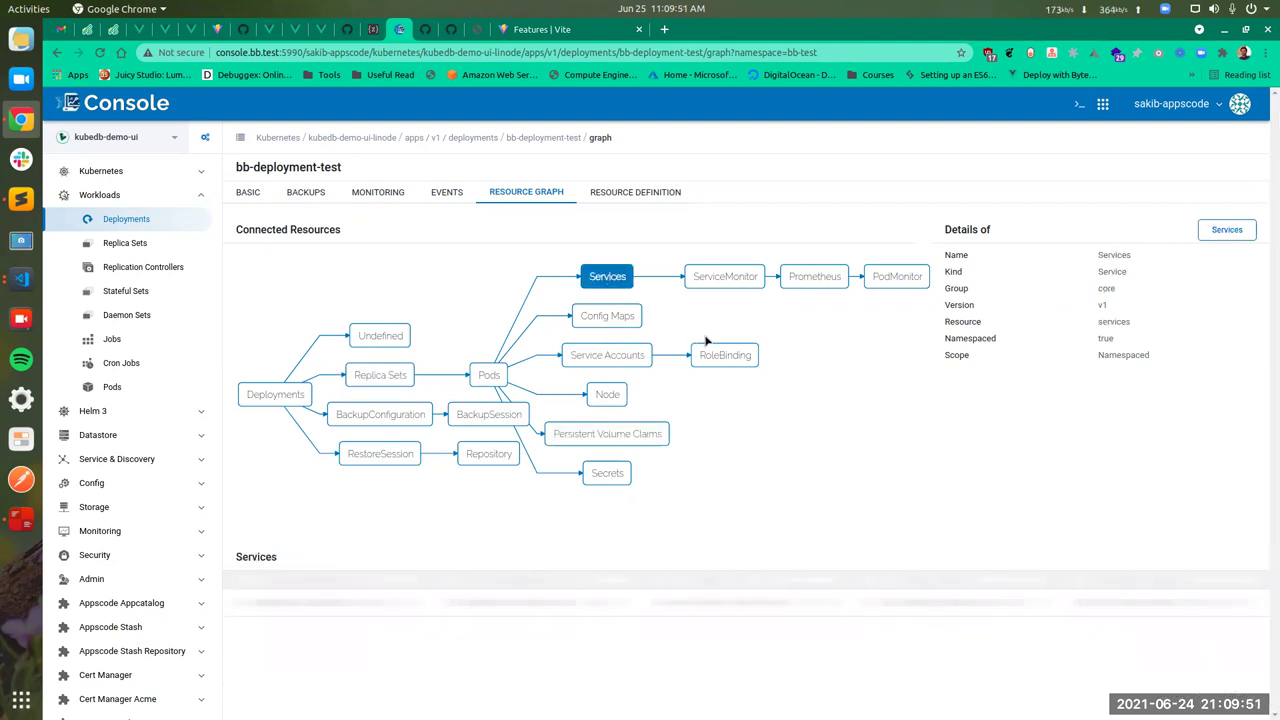
pyautogui.click(381, 343)
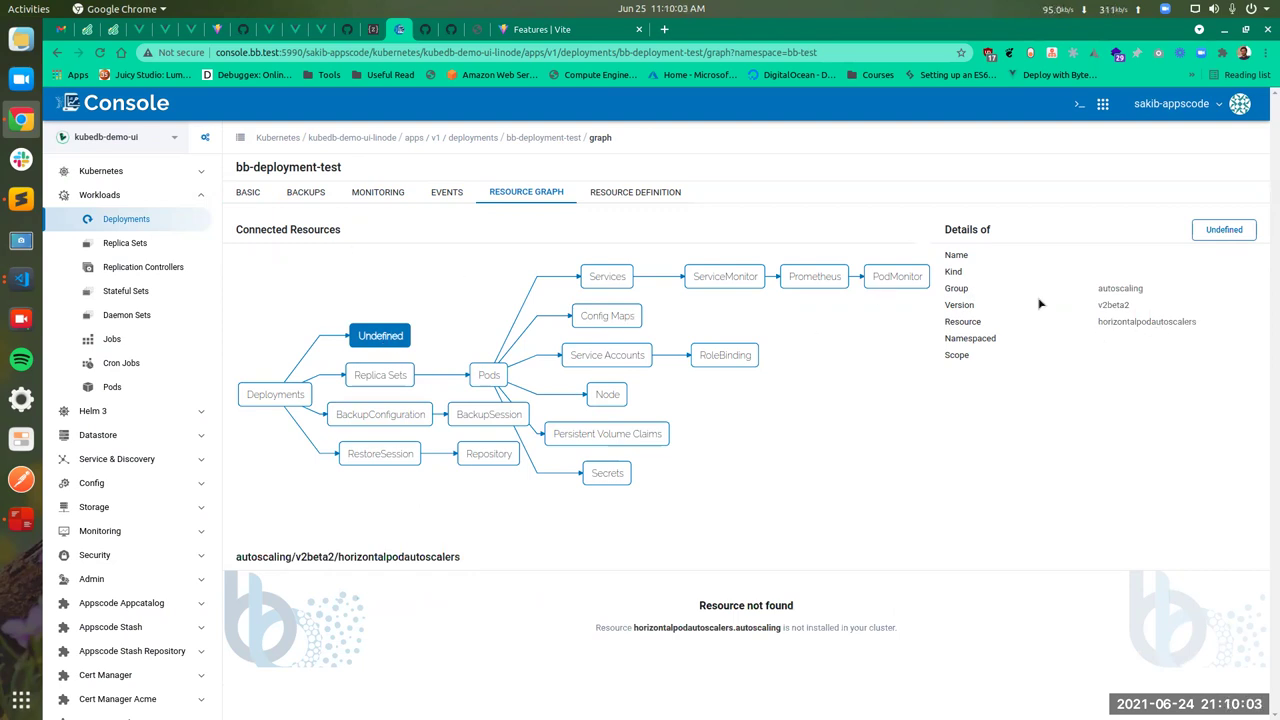
pyautogui.moveTo(1133, 310); pyautogui.dragTo(1106, 305)
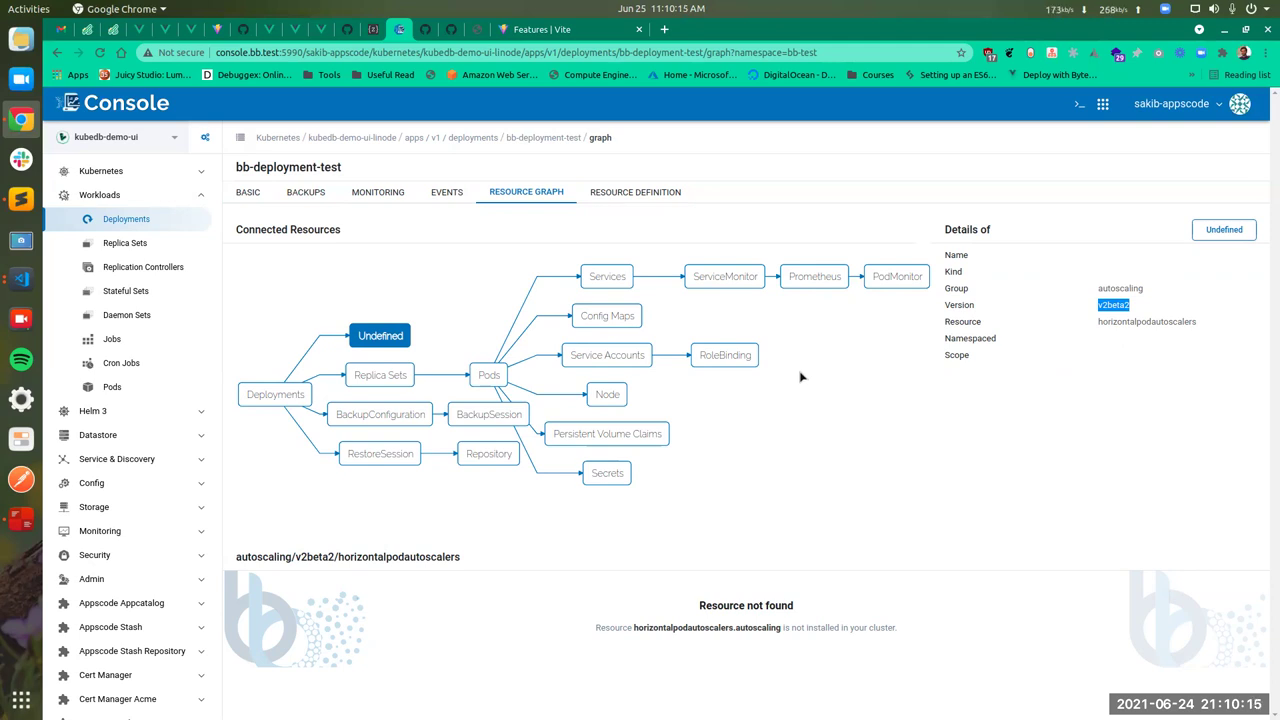
pyautogui.click(630, 314)
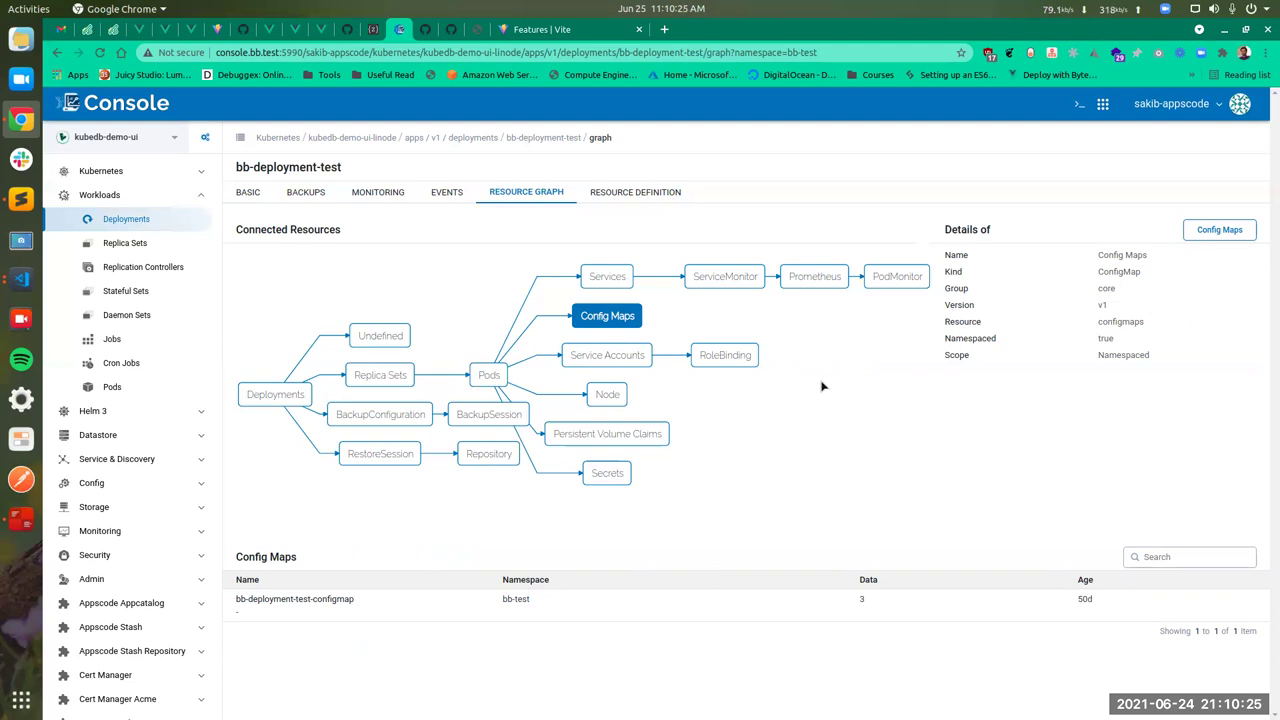
pyautogui.moveTo(345, 167); pyautogui.dragTo(243, 167)
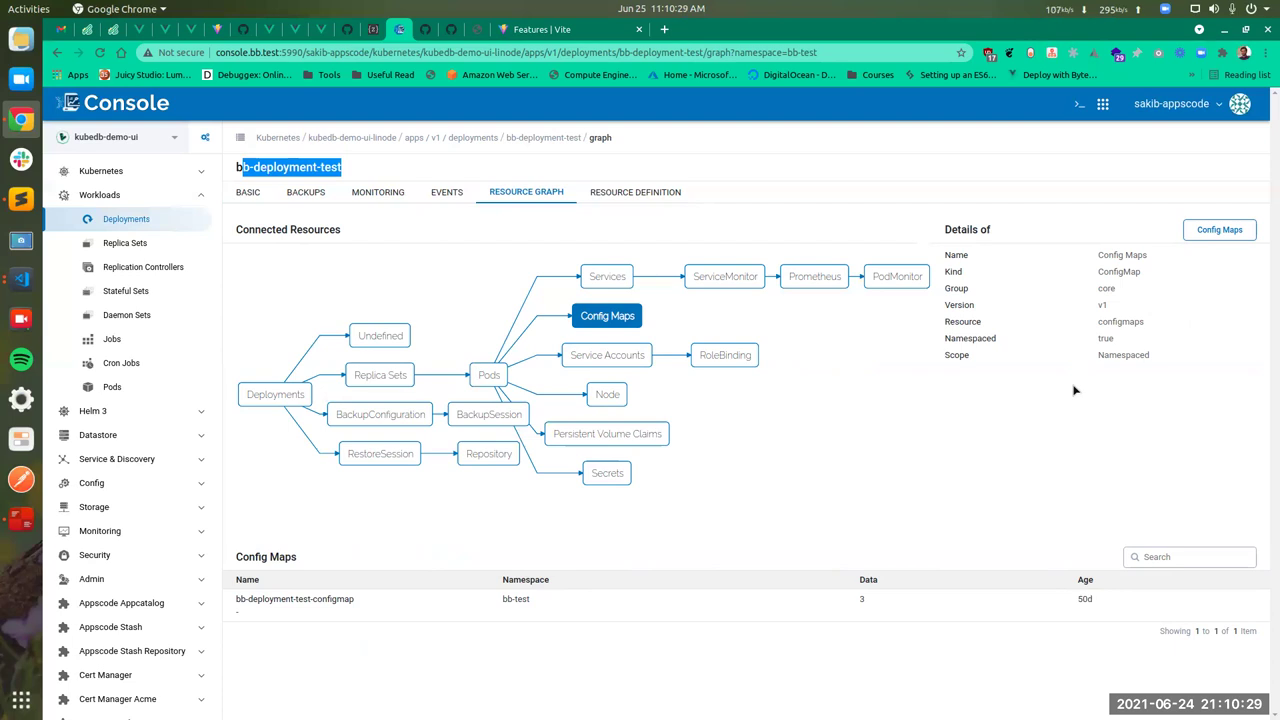
# Open the deployment's resource definition and review its YAML
pyautogui.click(650, 192)
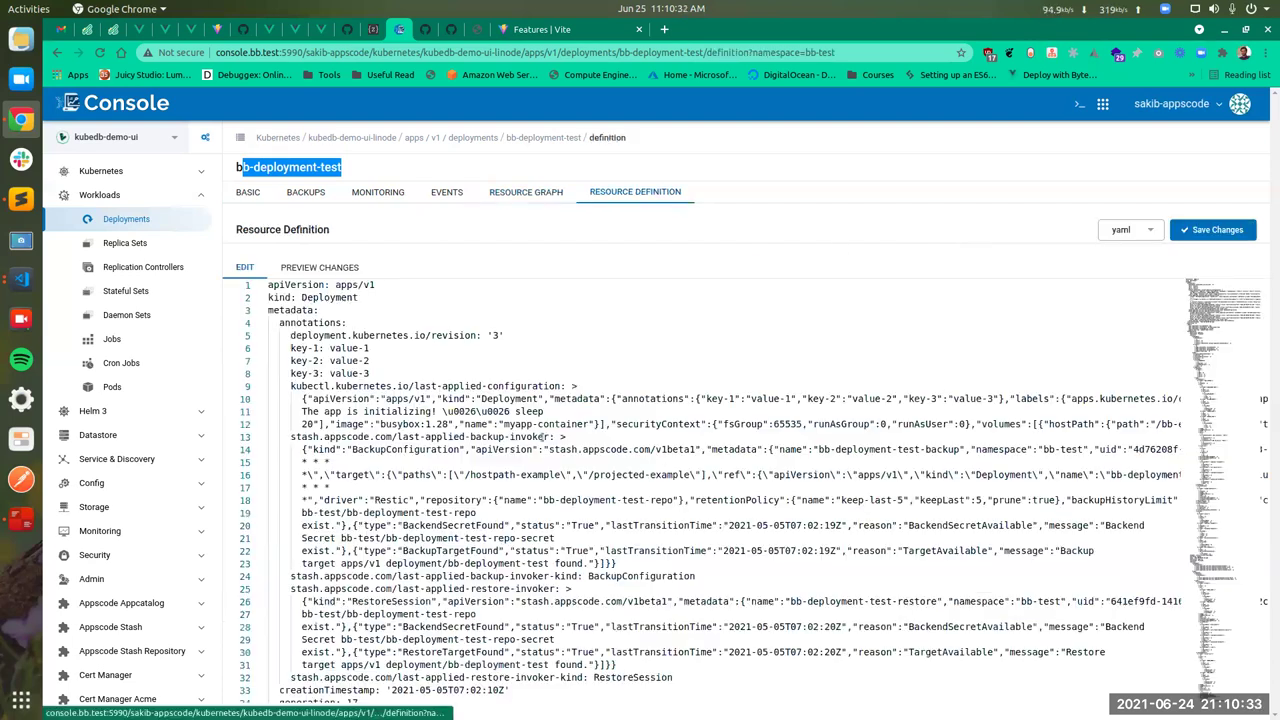
pyautogui.scroll(-8, 597, 393)
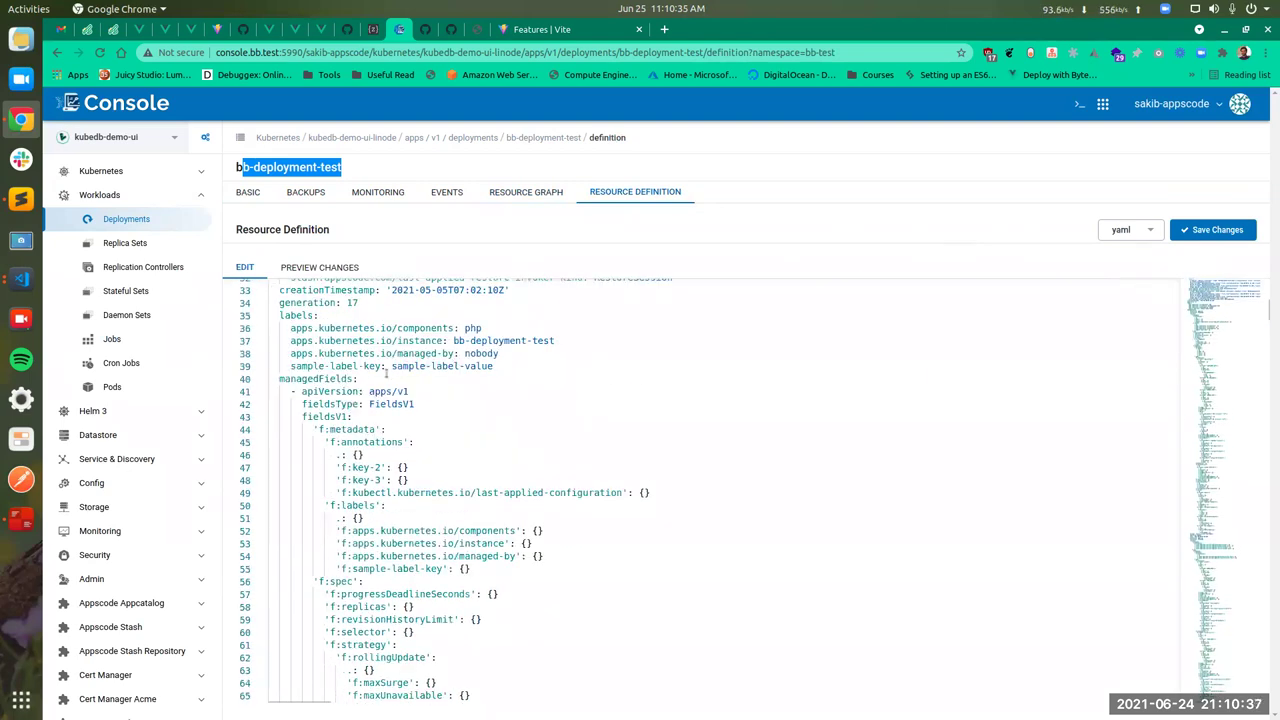
pyautogui.scroll(5, 386, 373)
pyautogui.scroll(4, 447, 366)
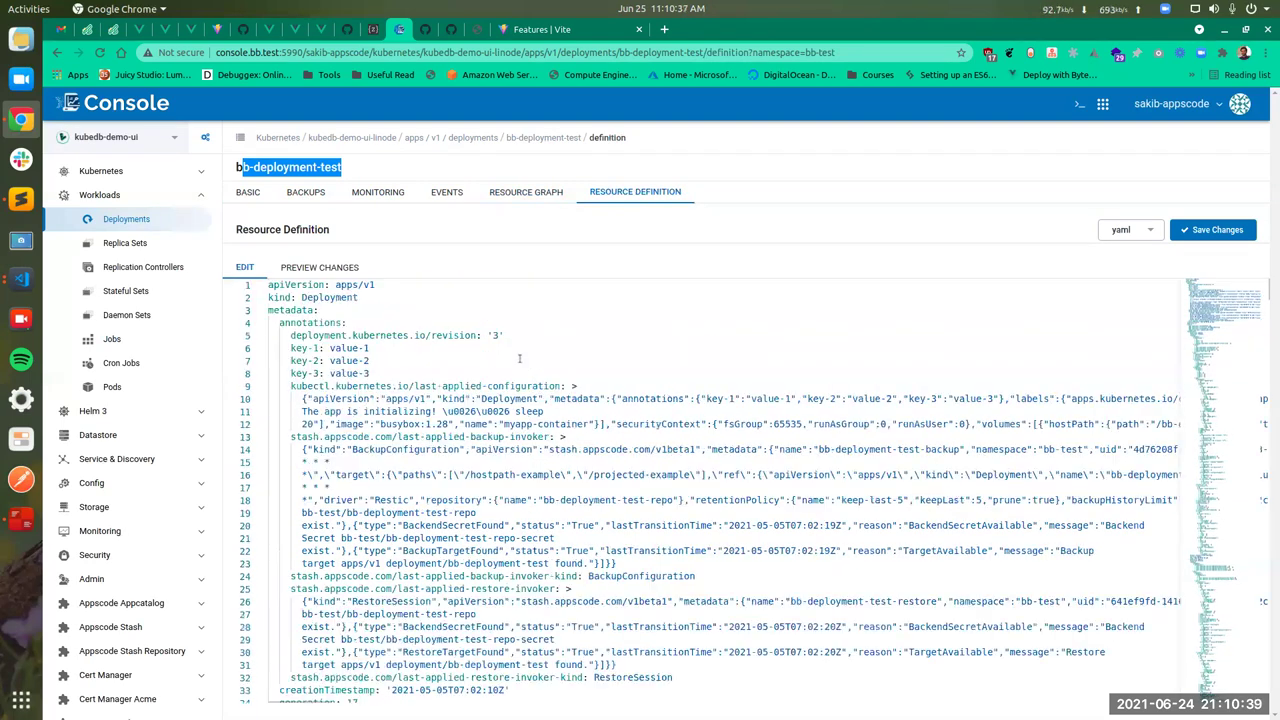
# Add the annotation ha: ha below key-3 in the YAML definition and preview the change
pyautogui.click(370, 373)
pyautogui.press('Return')
pyautogui.write('ha: ha')
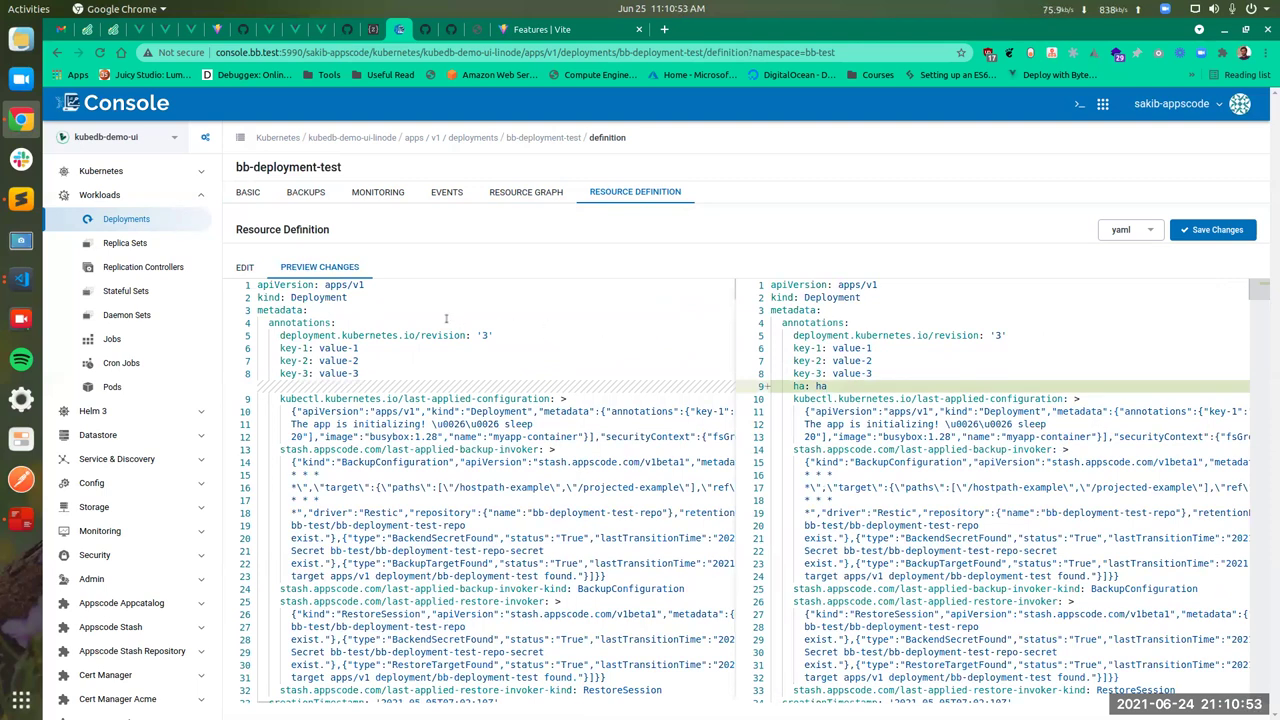
pyautogui.click(931, 334)
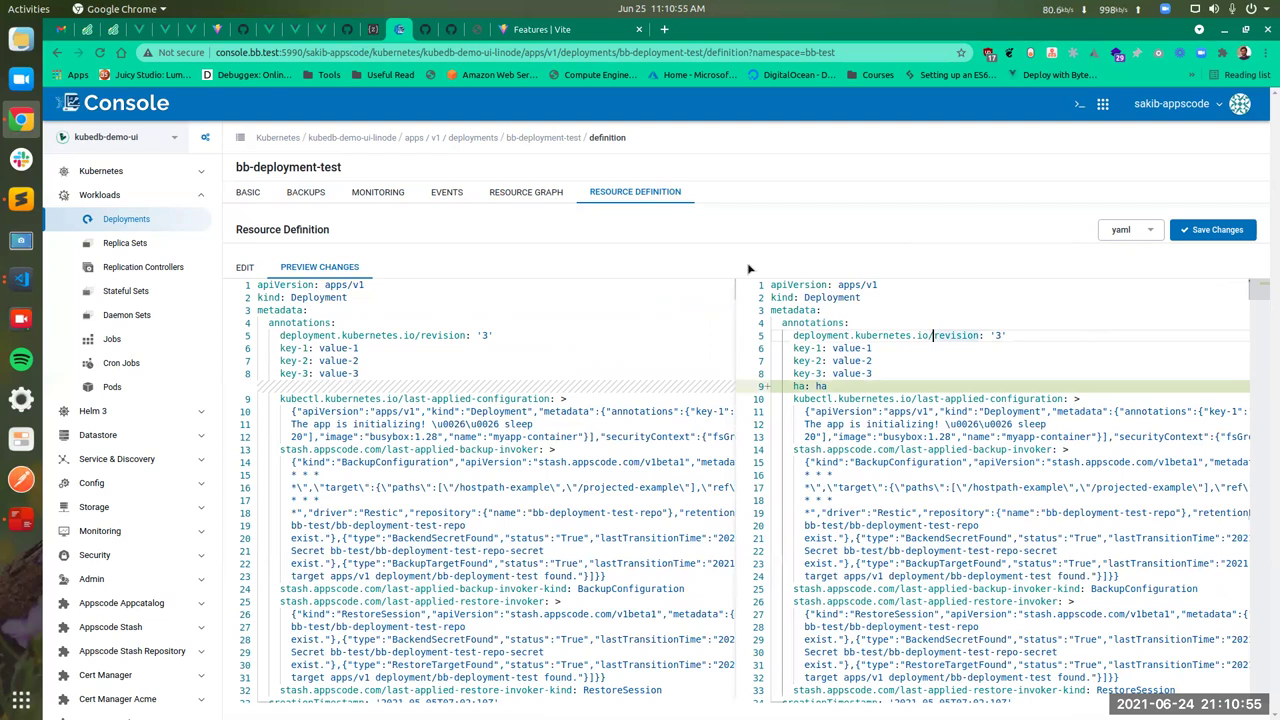
# Switch the resource definition format to json and return to the edit view
pyautogui.click(1133, 229)
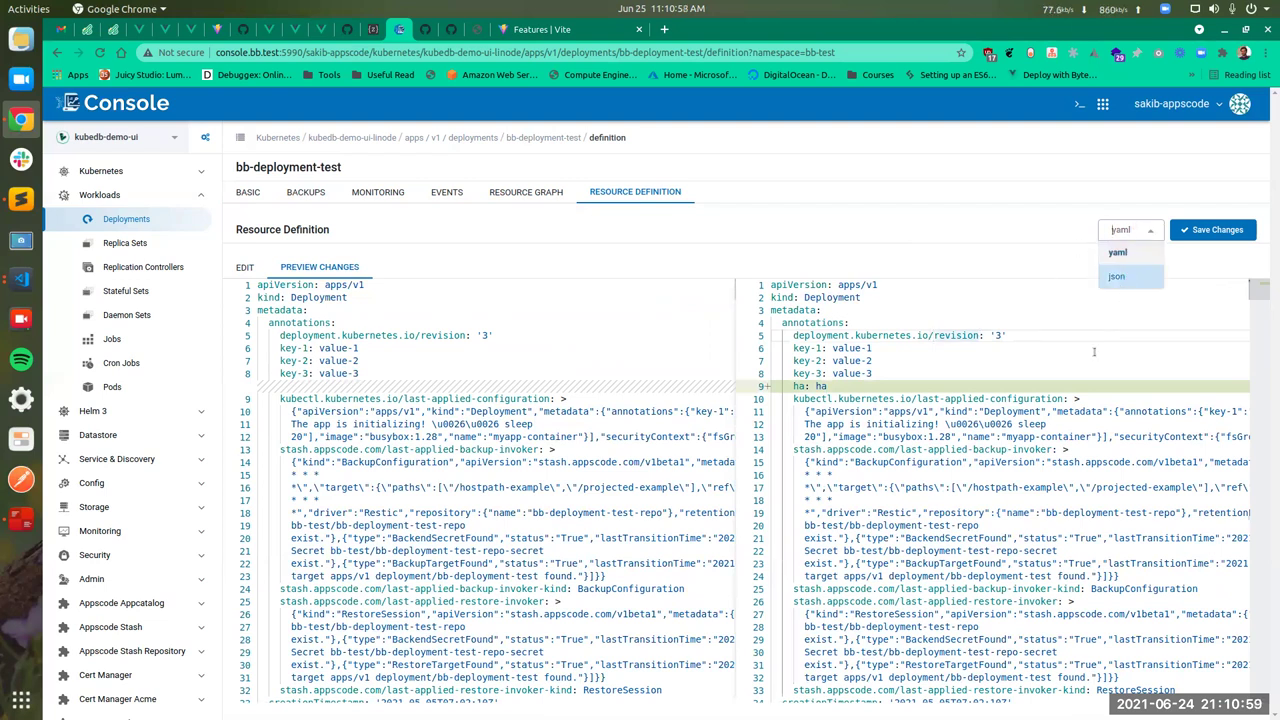
pyautogui.press('Return')
pyautogui.click(250, 268)
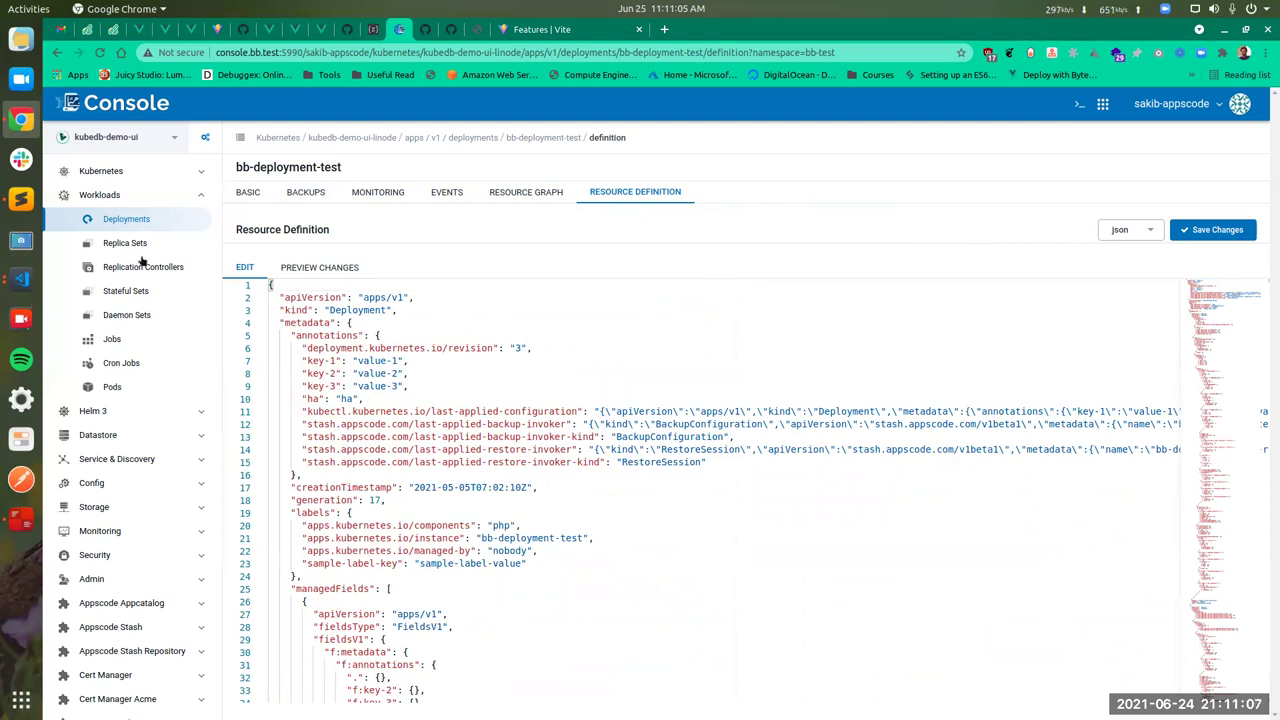
# Leave the resource definition without saving and list the Secrets connected to the deployment in its resource graph
pyautogui.click(248, 193)
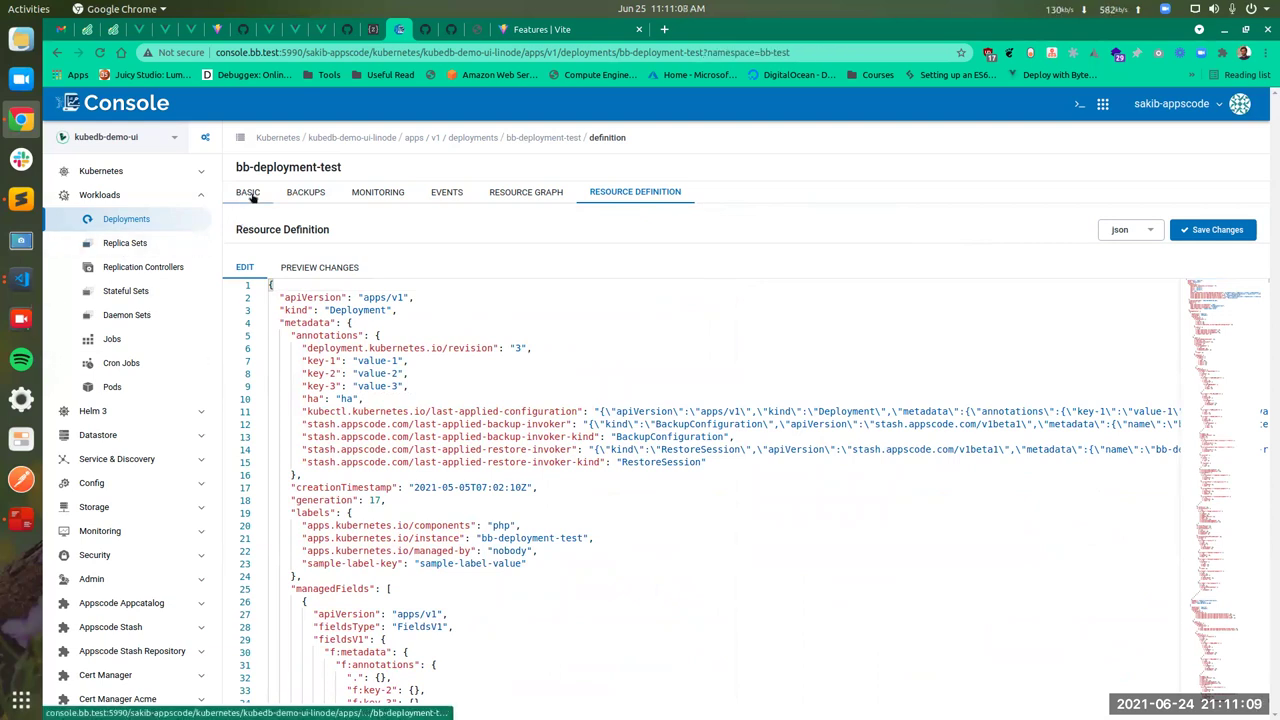
pyautogui.click(604, 193)
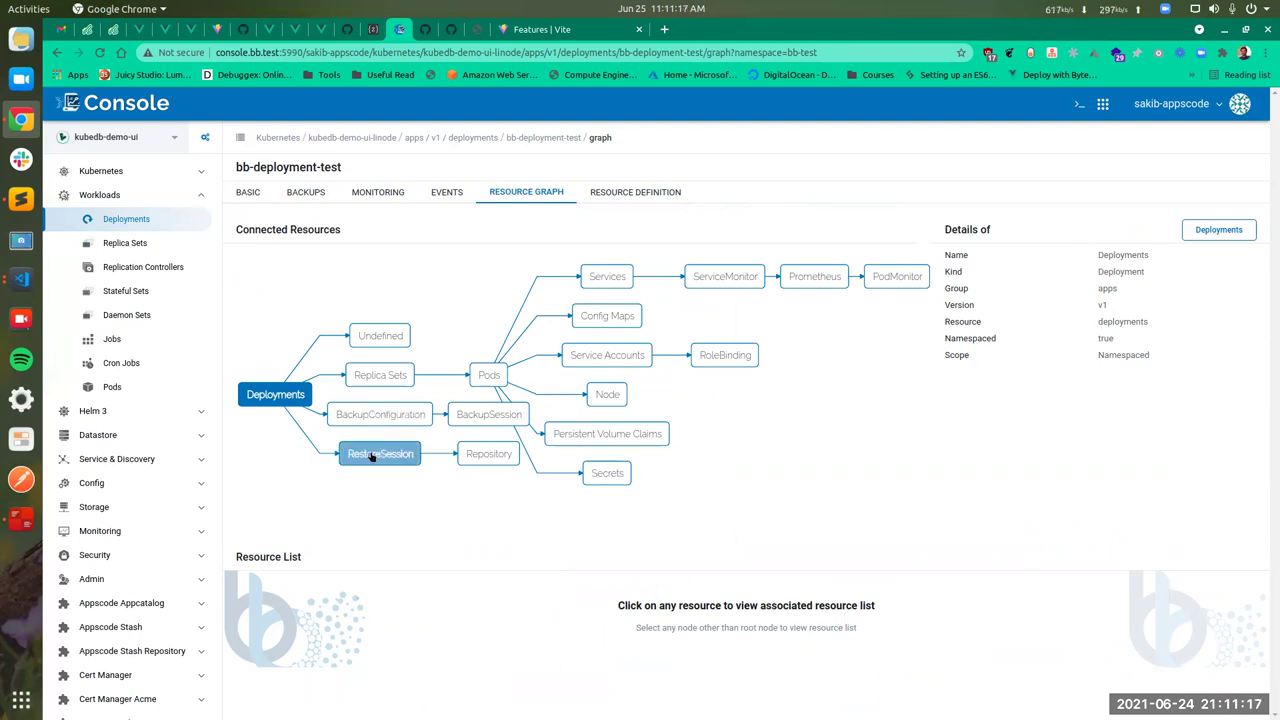
pyautogui.click(617, 477)
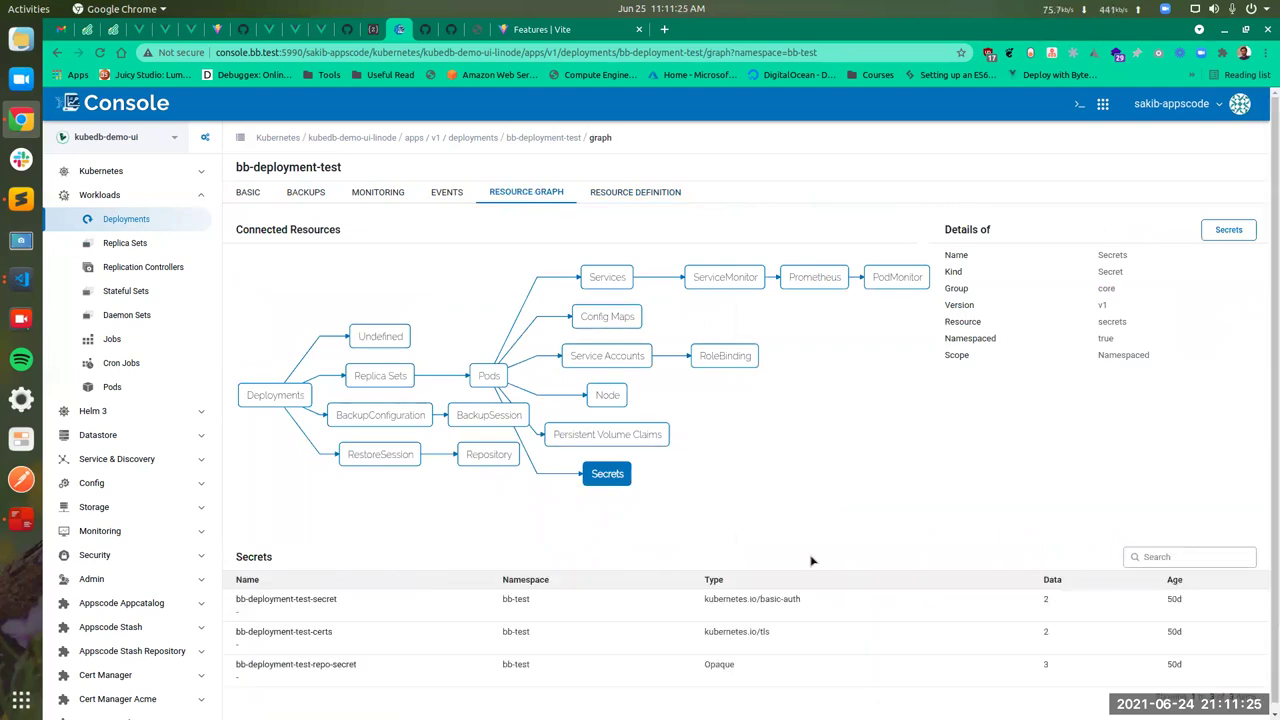
pyautogui.scroll(-1, 817, 590)
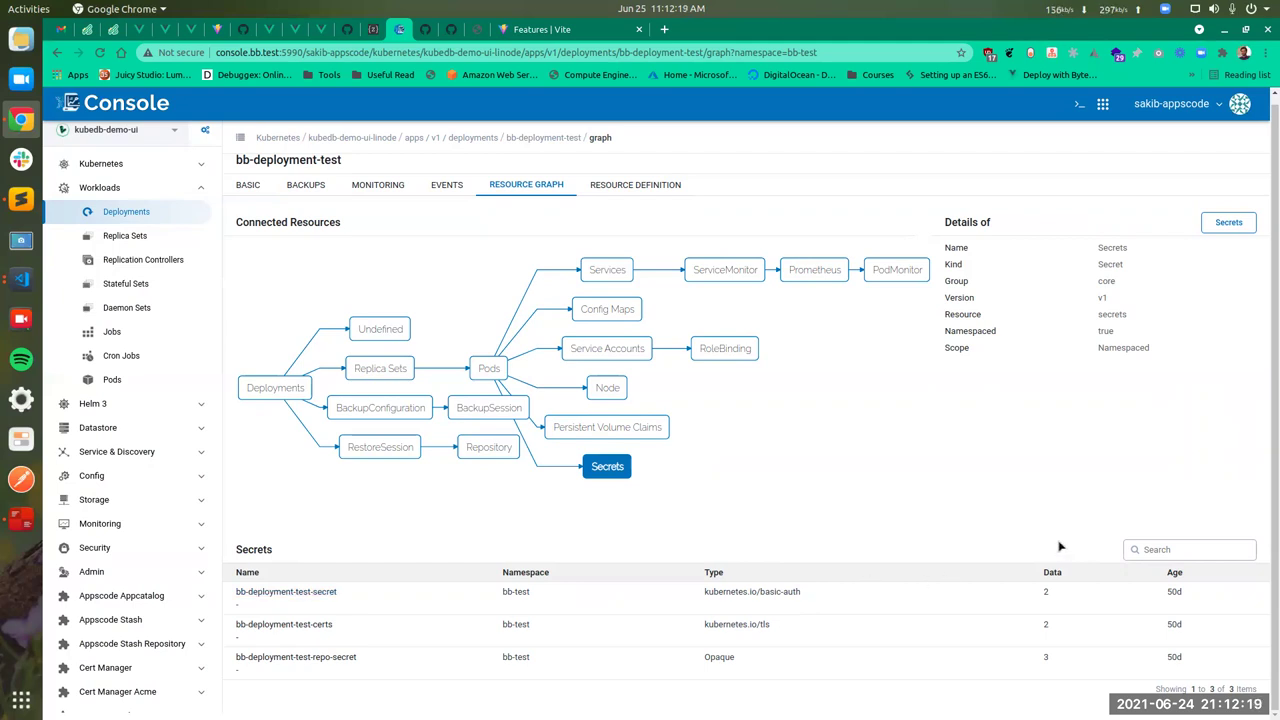
# Open the replica set bb-deployment-test-65976548b4 and examine its details, including containers, conditions, owners, pods and services
pyautogui.click(155, 238)
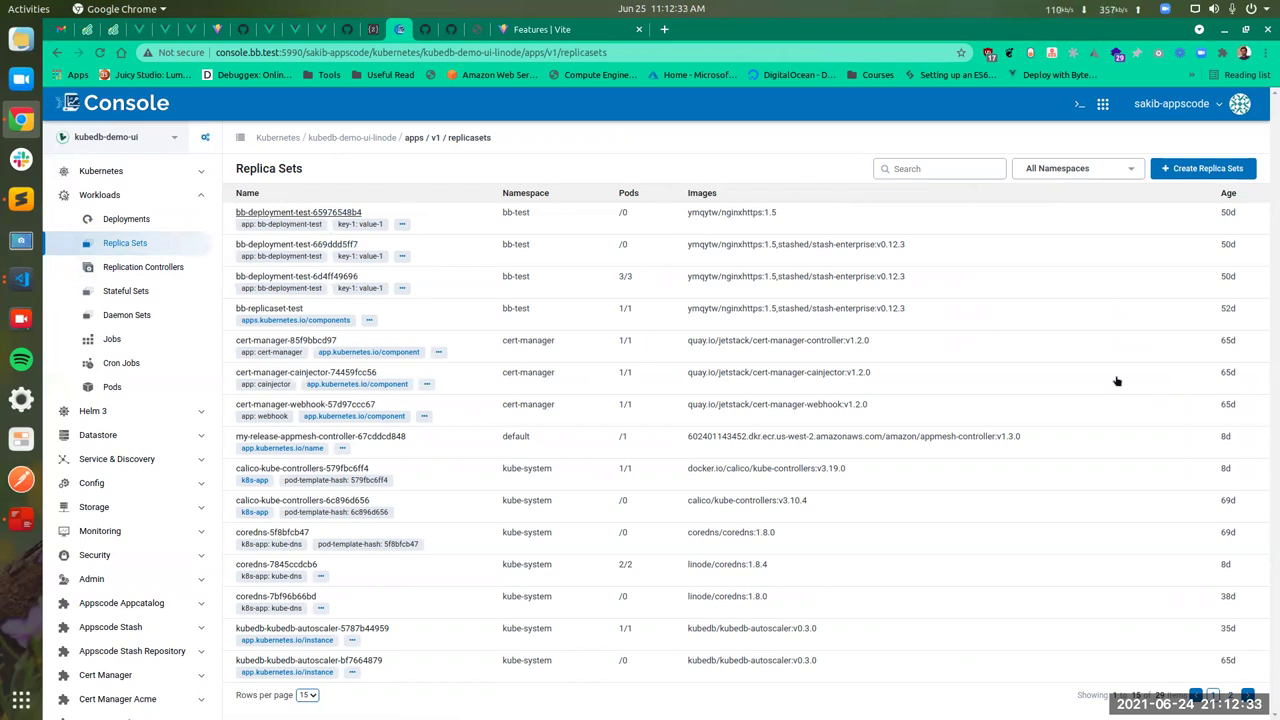
pyautogui.click(354, 212)
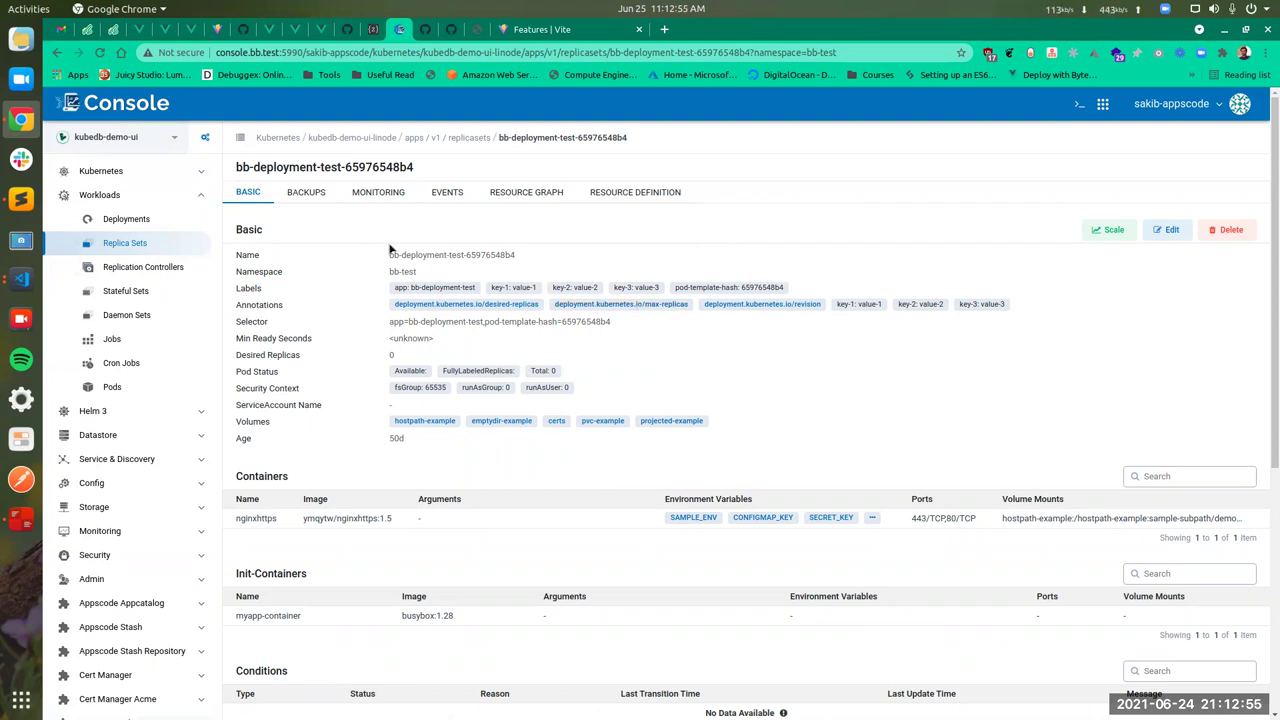
pyautogui.scroll(-3, 495, 460)
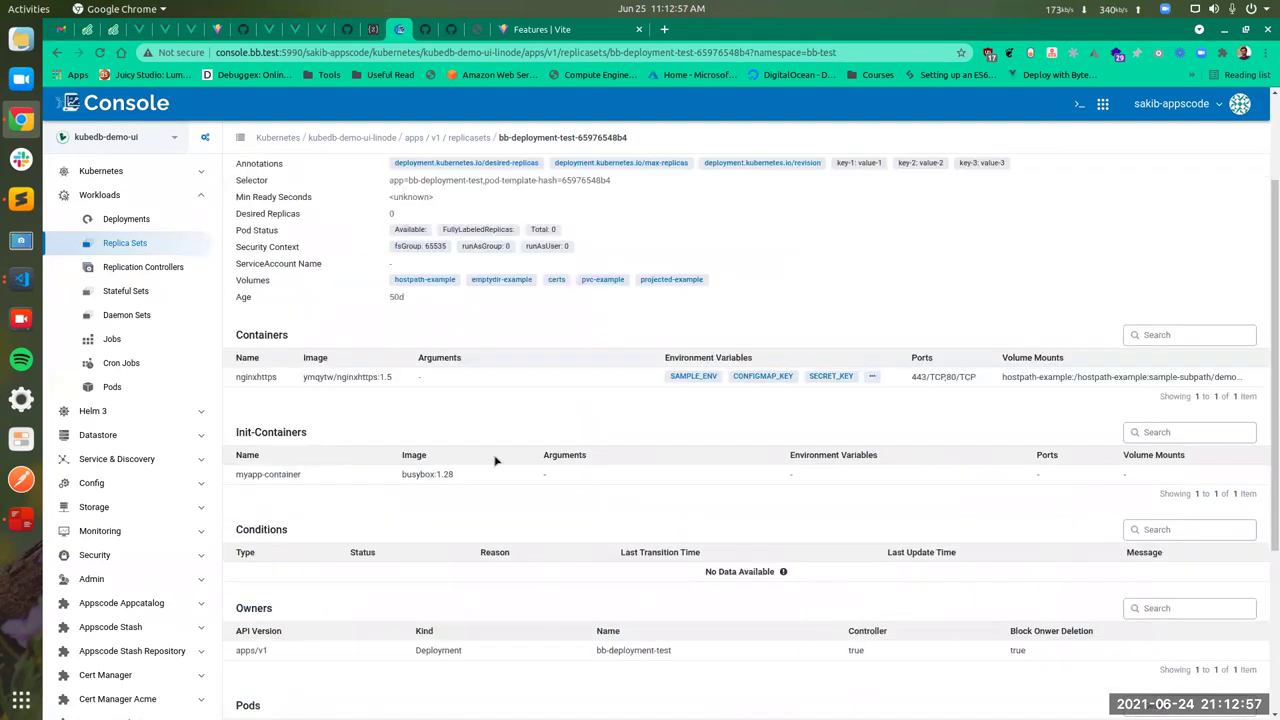
pyautogui.scroll(-2, 597, 434)
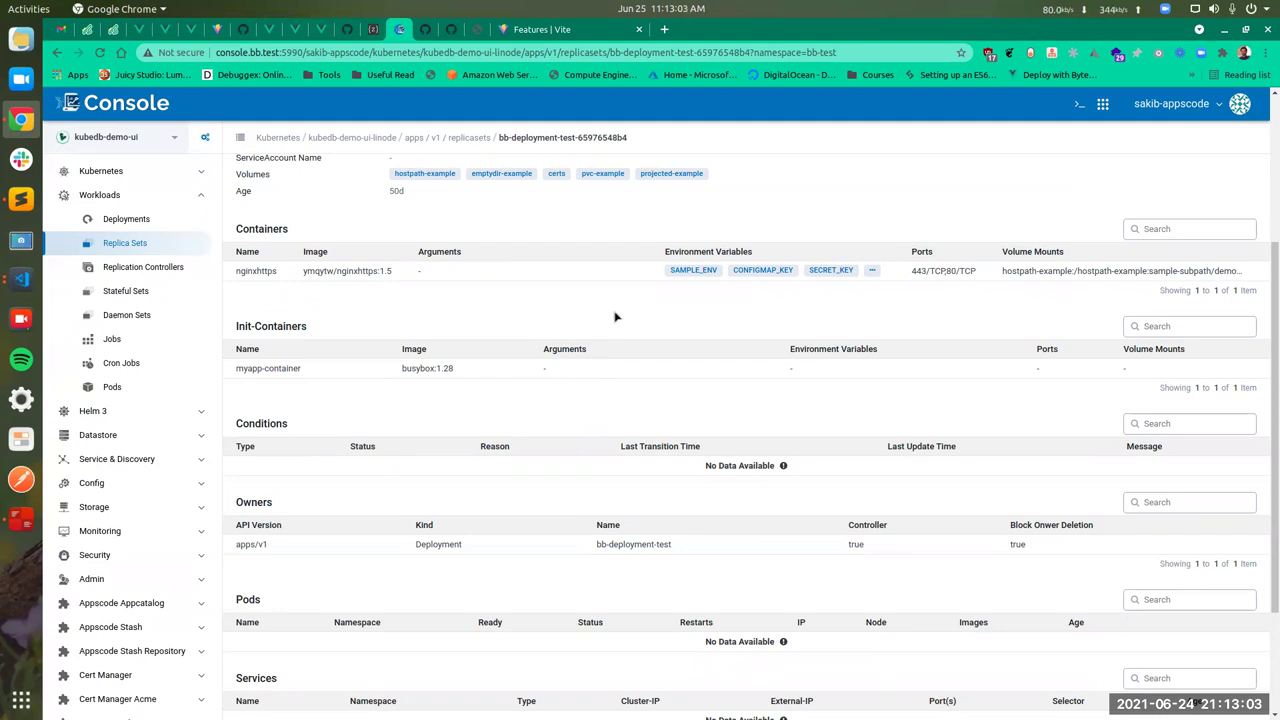
pyautogui.scroll(-2, 610, 343)
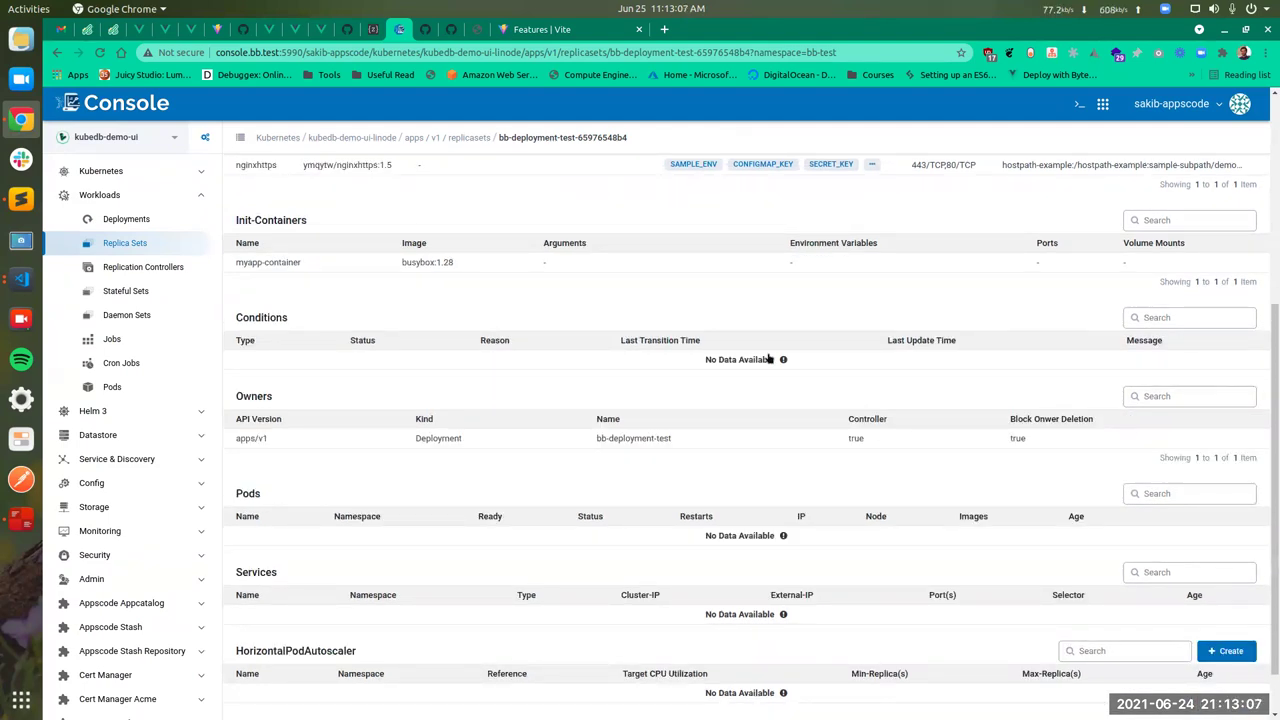
# Review the replica set's page from its basic details and containers through owners and services to the timeline
pyautogui.scroll(2, 775, 325)
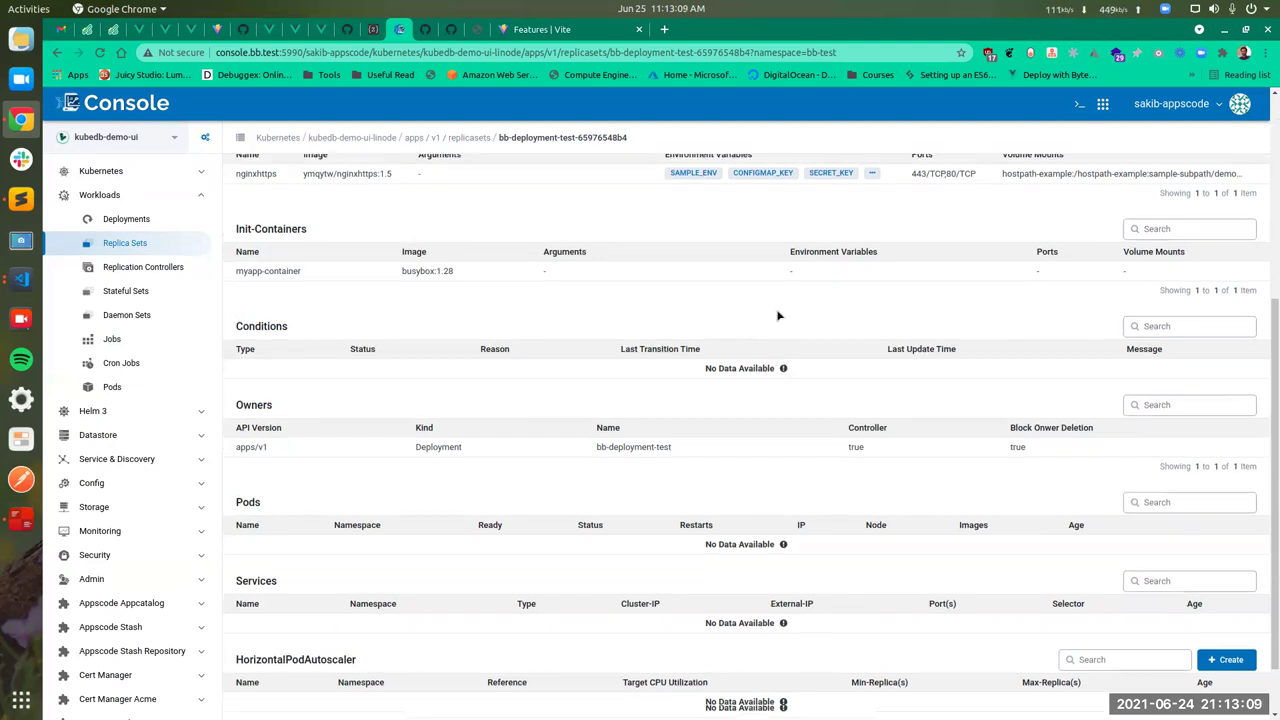
pyautogui.scroll(2, 778, 316)
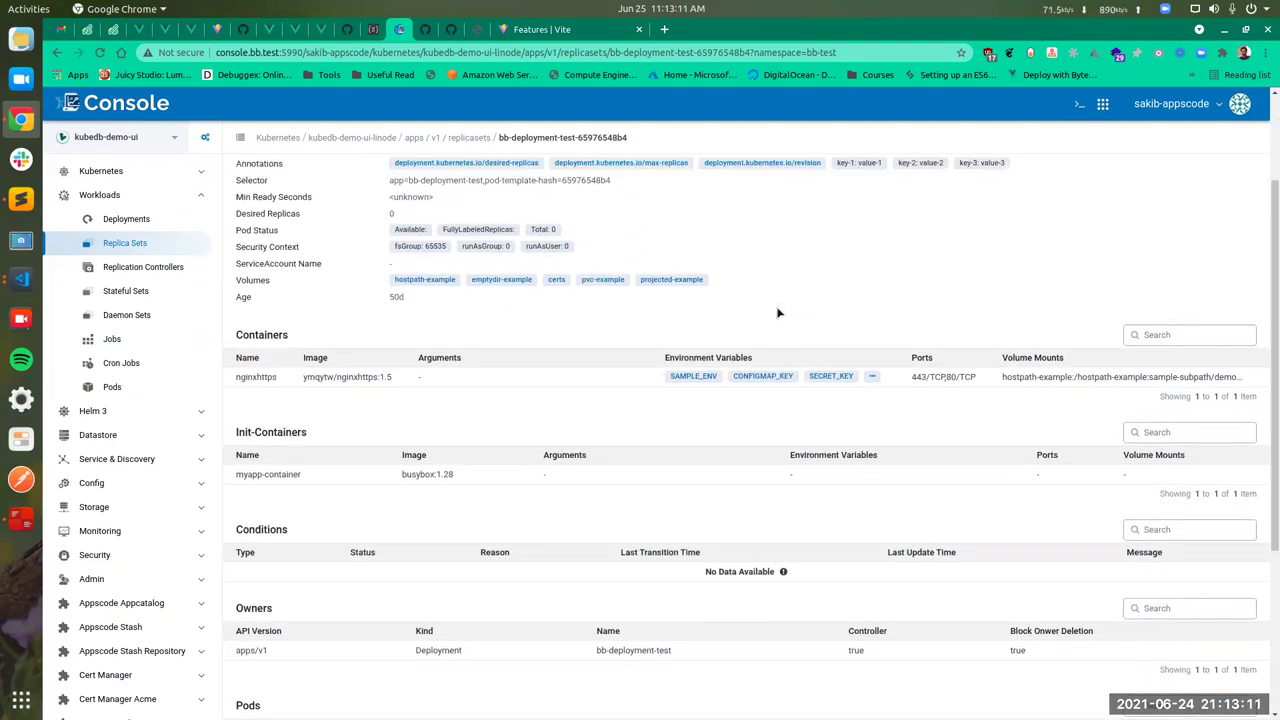
pyautogui.scroll(3, 778, 313)
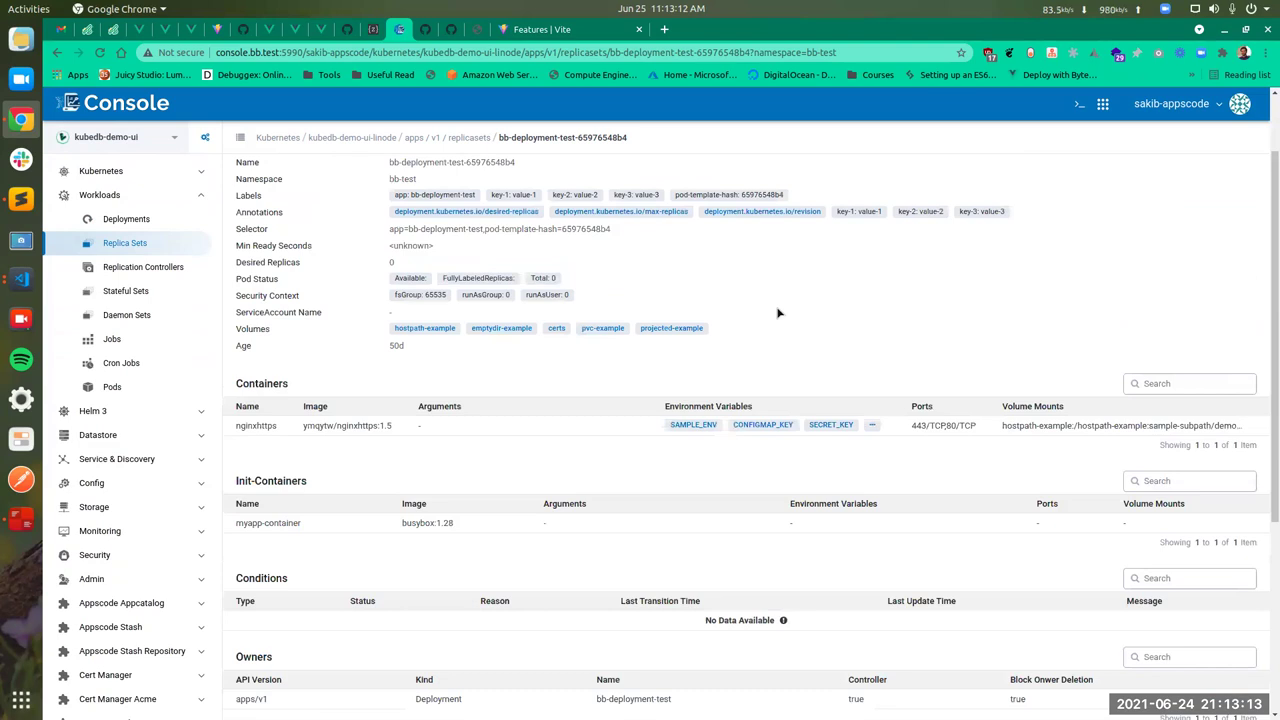
pyautogui.scroll(-1, 786, 338)
pyautogui.scroll(-2, 786, 338)
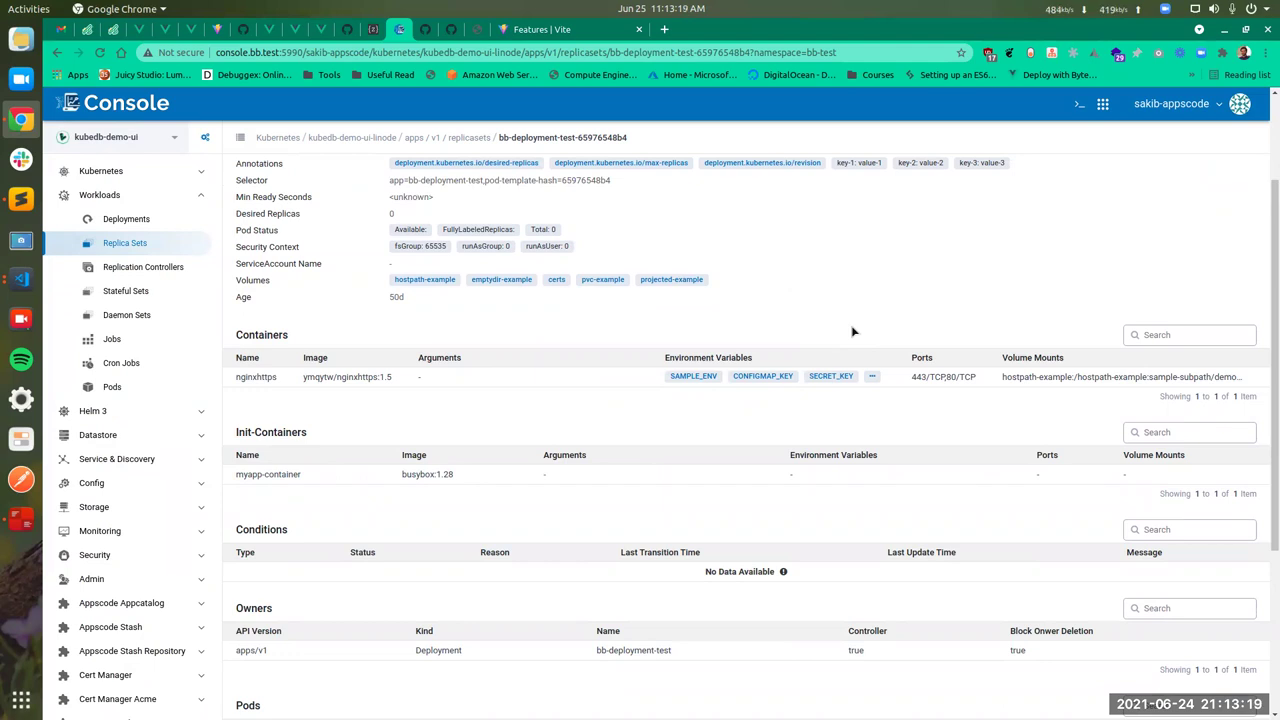
pyautogui.scroll(-5, 551, 358)
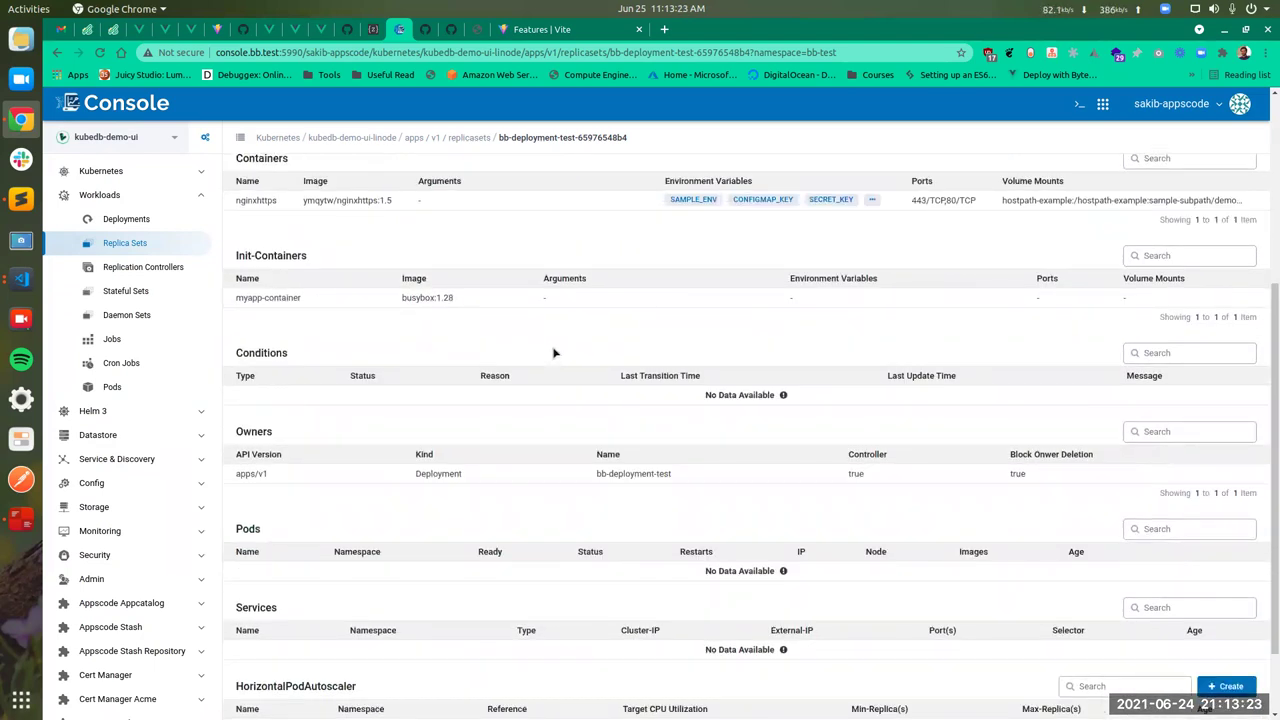
pyautogui.scroll(-3, 580, 350)
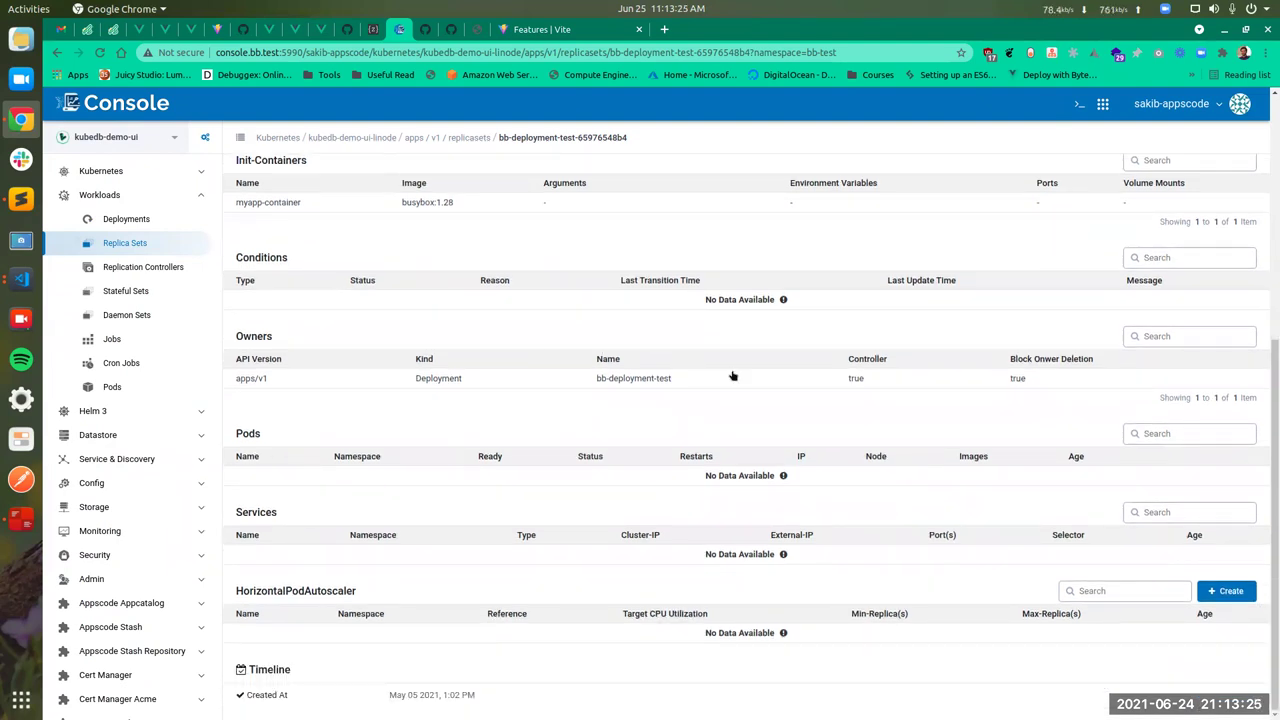
pyautogui.scroll(4, 740, 466)
pyautogui.scroll(6, 740, 466)
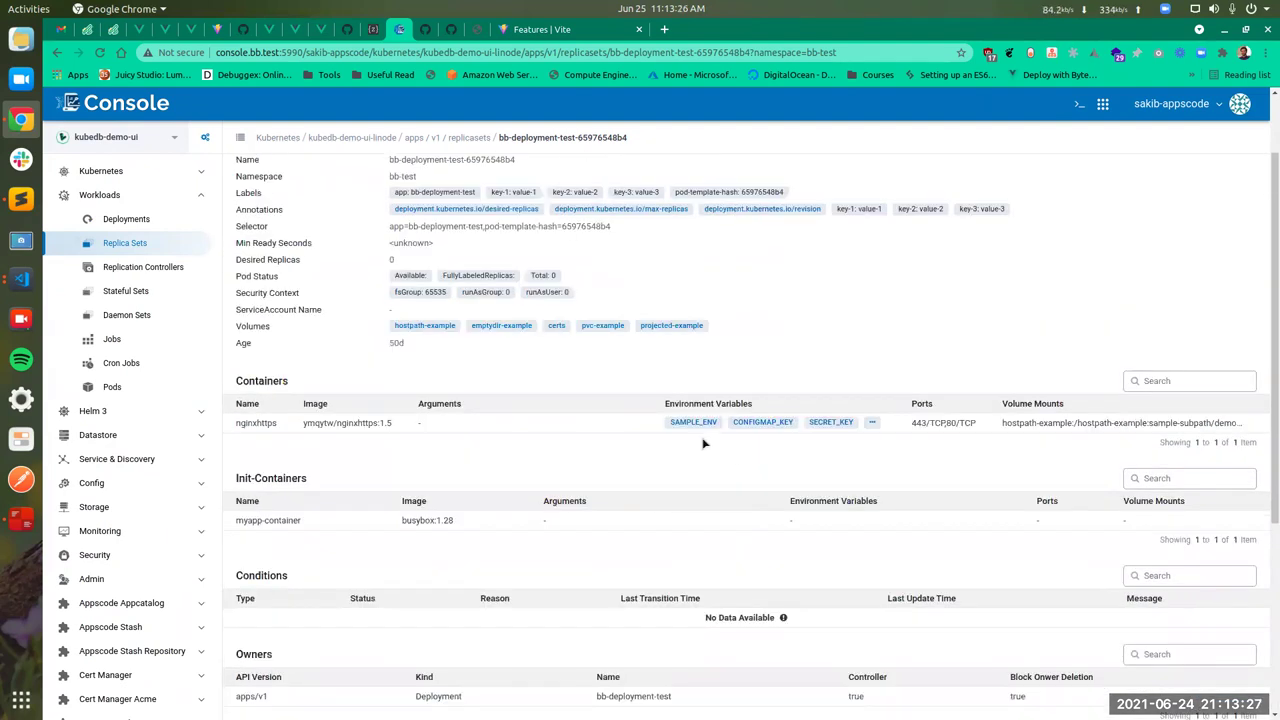
# List the cluster's pods and open the logs of the pod bb-mongodb-test-mongos-1
pyautogui.click(140, 390)
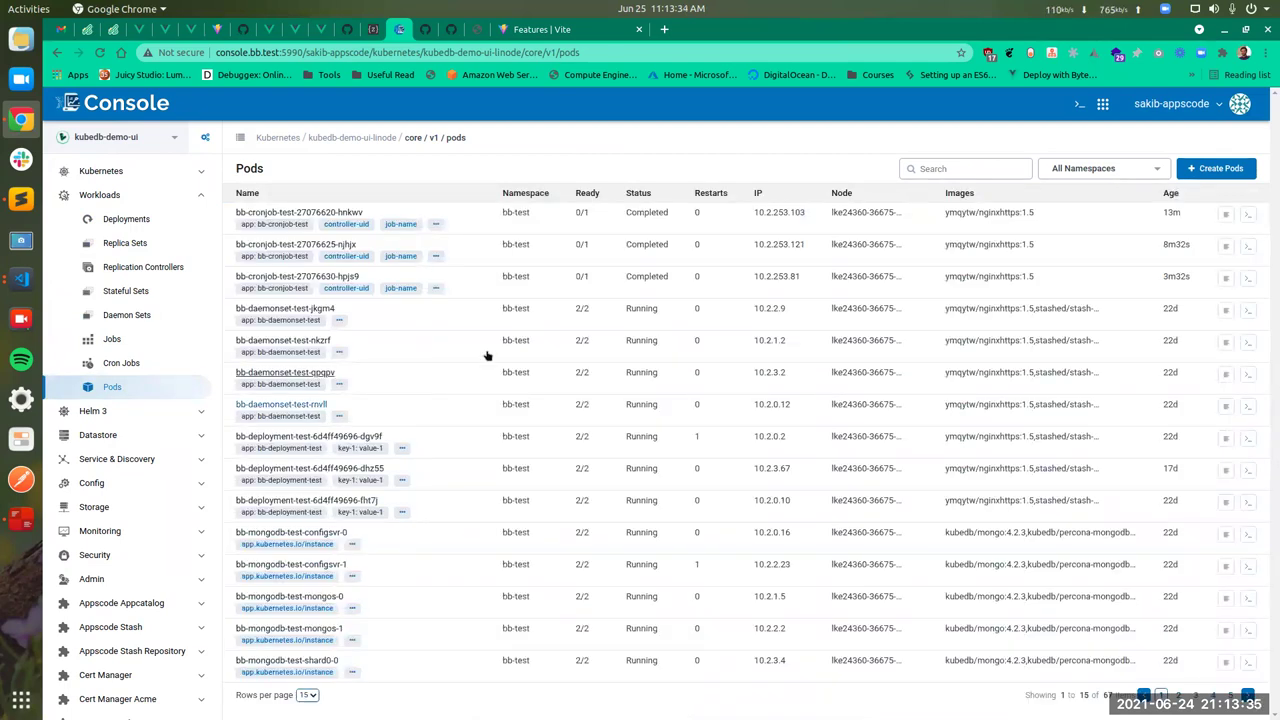
pyautogui.click(1250, 218)
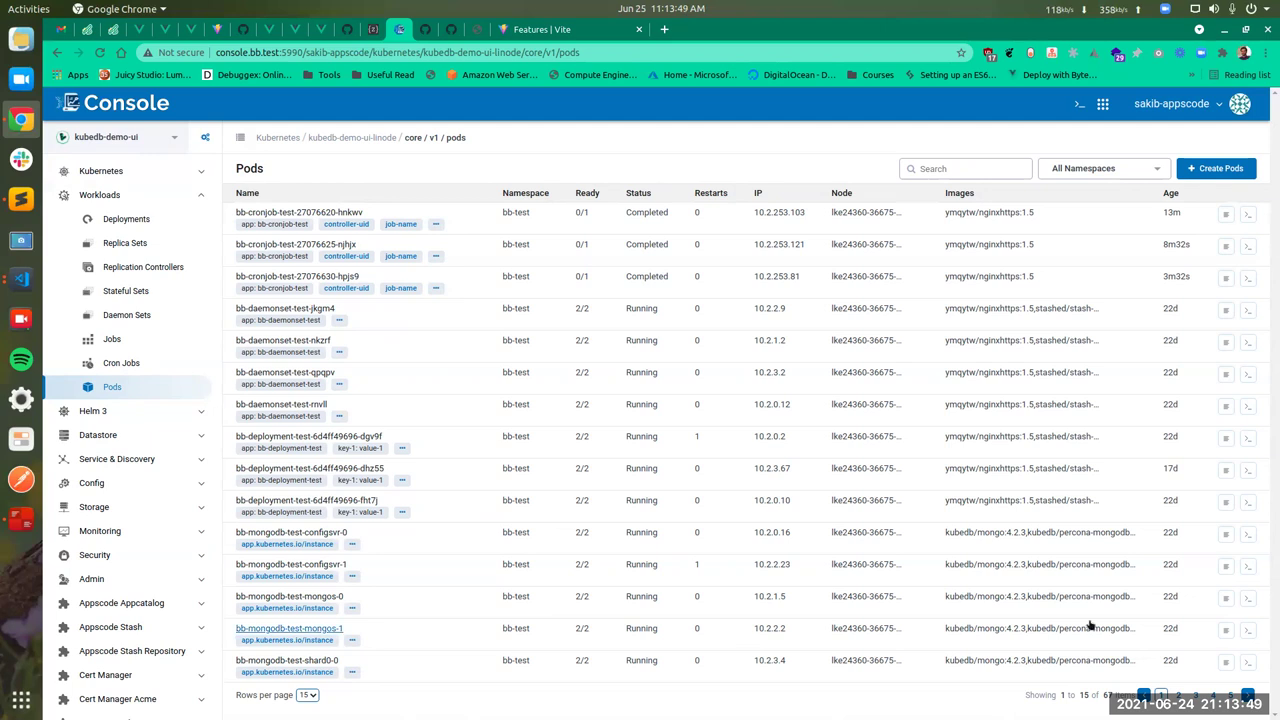
pyautogui.click(1227, 629)
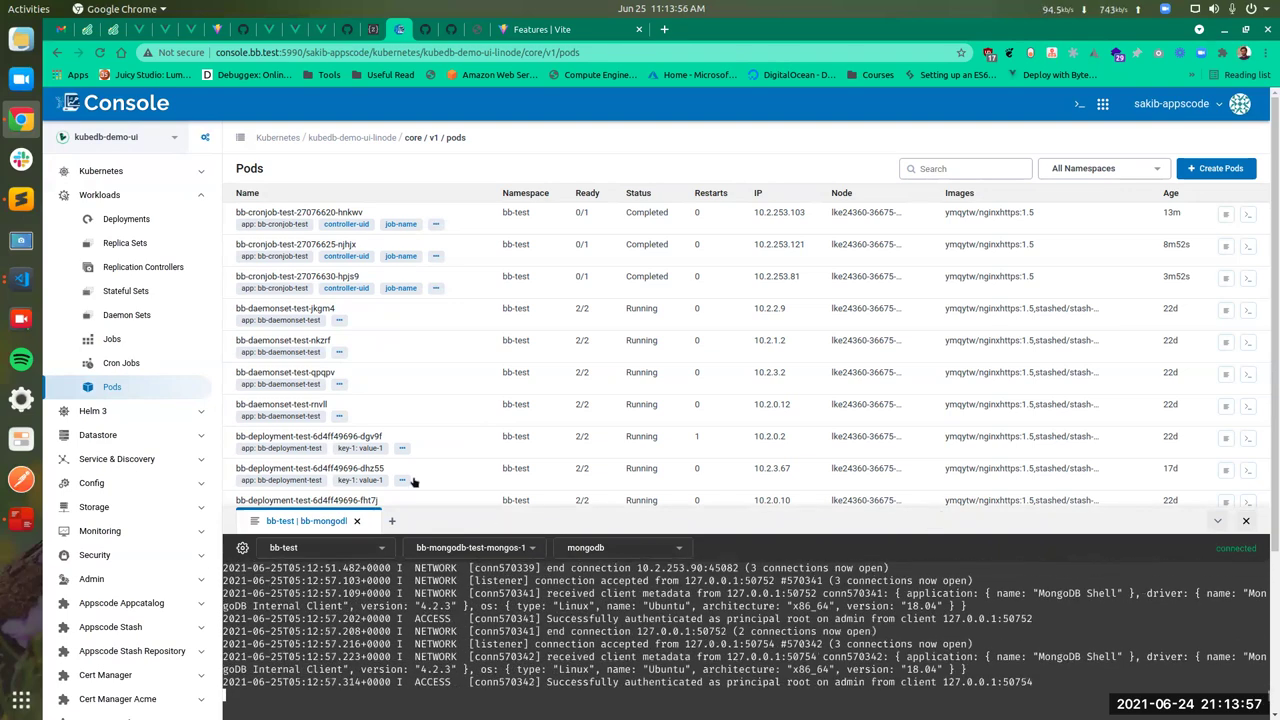
pyautogui.scroll(-1, 490, 453)
pyautogui.scroll(-3, 370, 553)
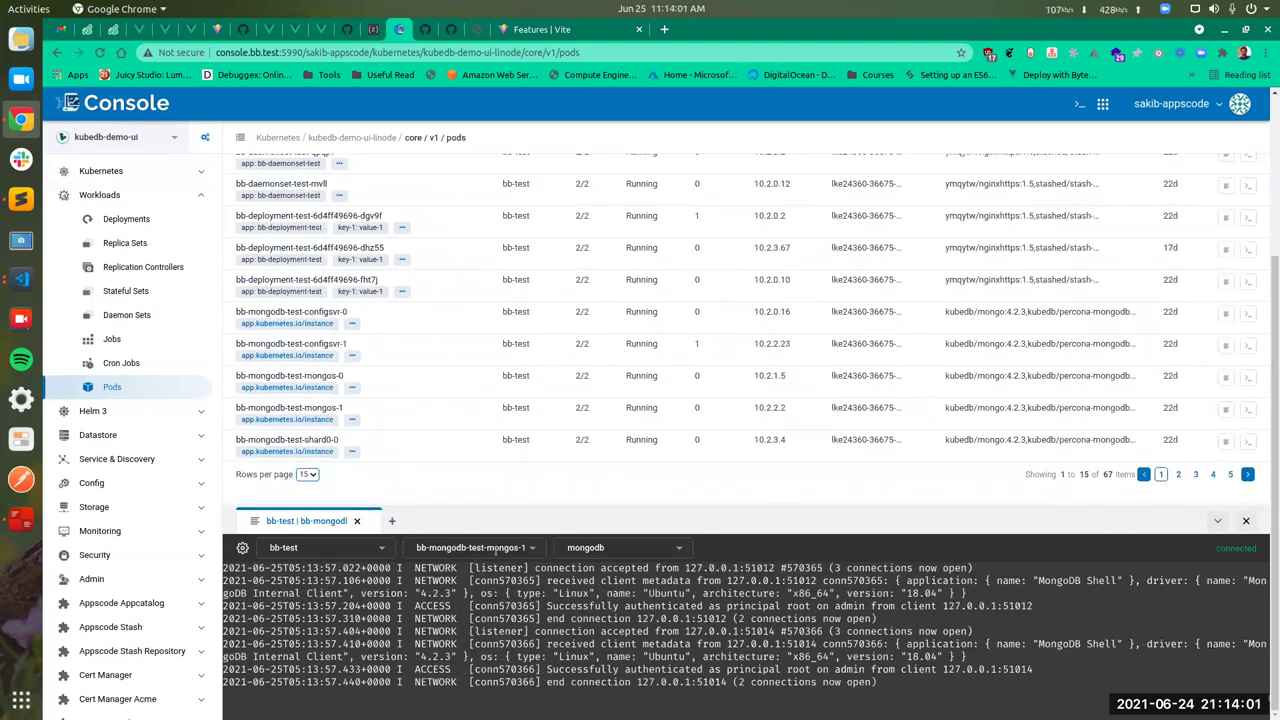
# Check the container selector of the pod log and enlarge the log panel to about half the window height
pyautogui.click(630, 553)
pyautogui.click(800, 550)
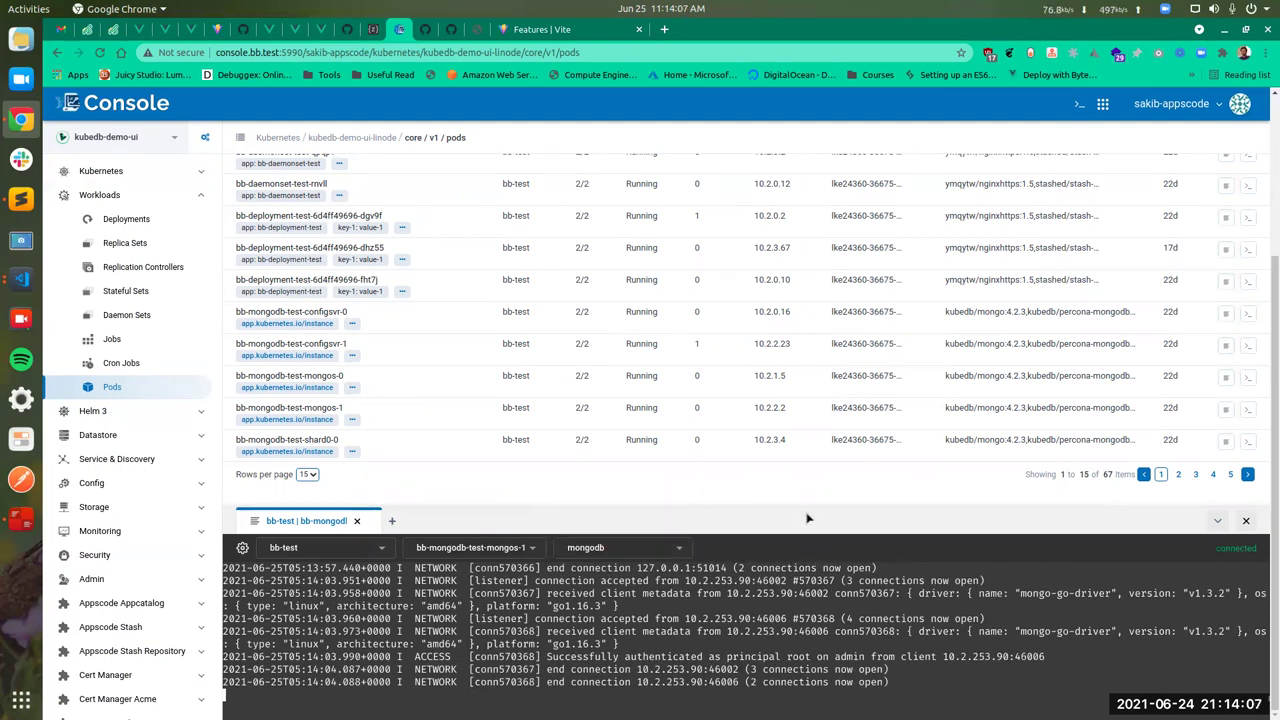
pyautogui.moveTo(810, 513); pyautogui.dragTo(815, 405)
pyautogui.moveTo(799, 505); pyautogui.dragTo(798, 325)
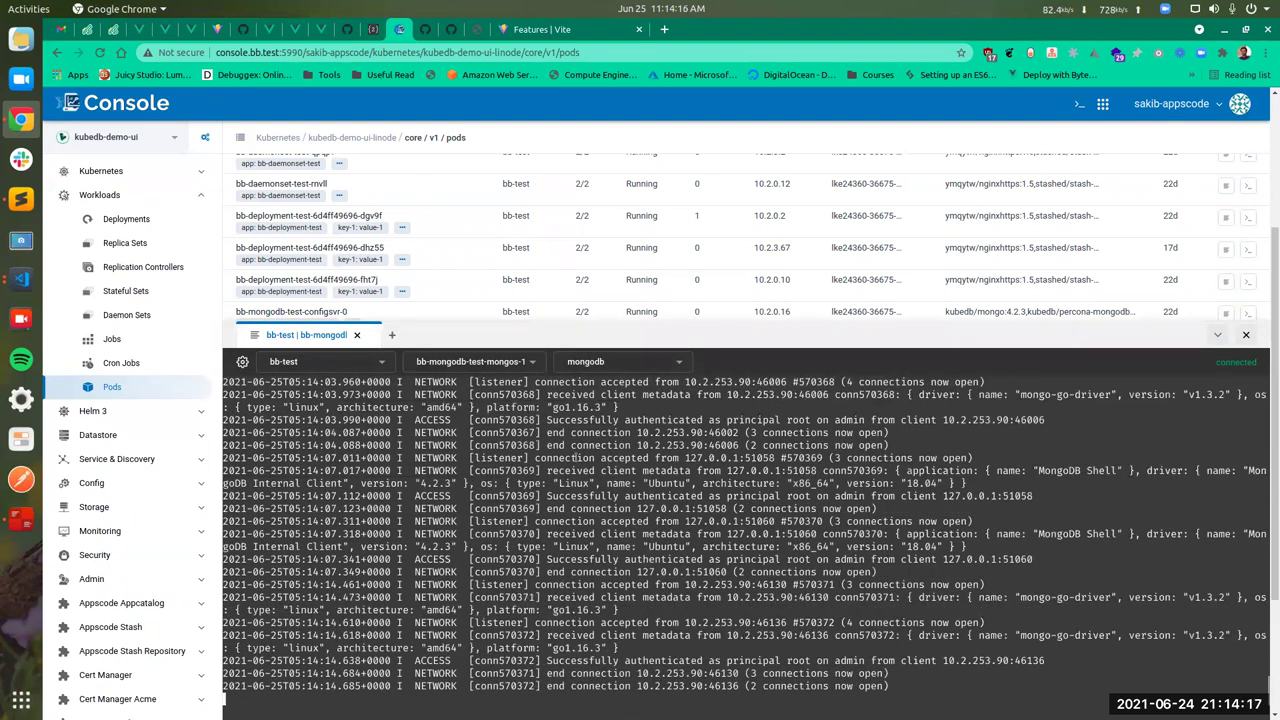
# Add an Exec session for the pod demo-mongo-rs-1-0 in the default namespace with the /bin/bash shell
pyautogui.click(391, 335)
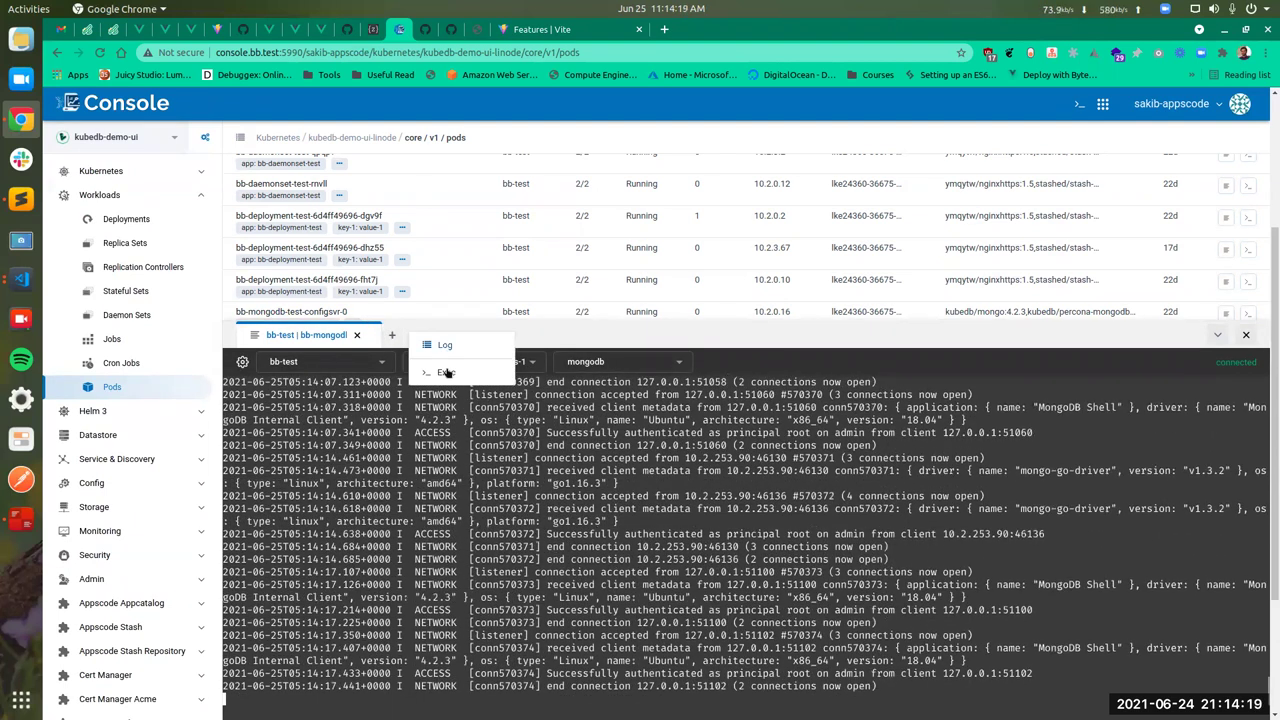
pyautogui.click(446, 372)
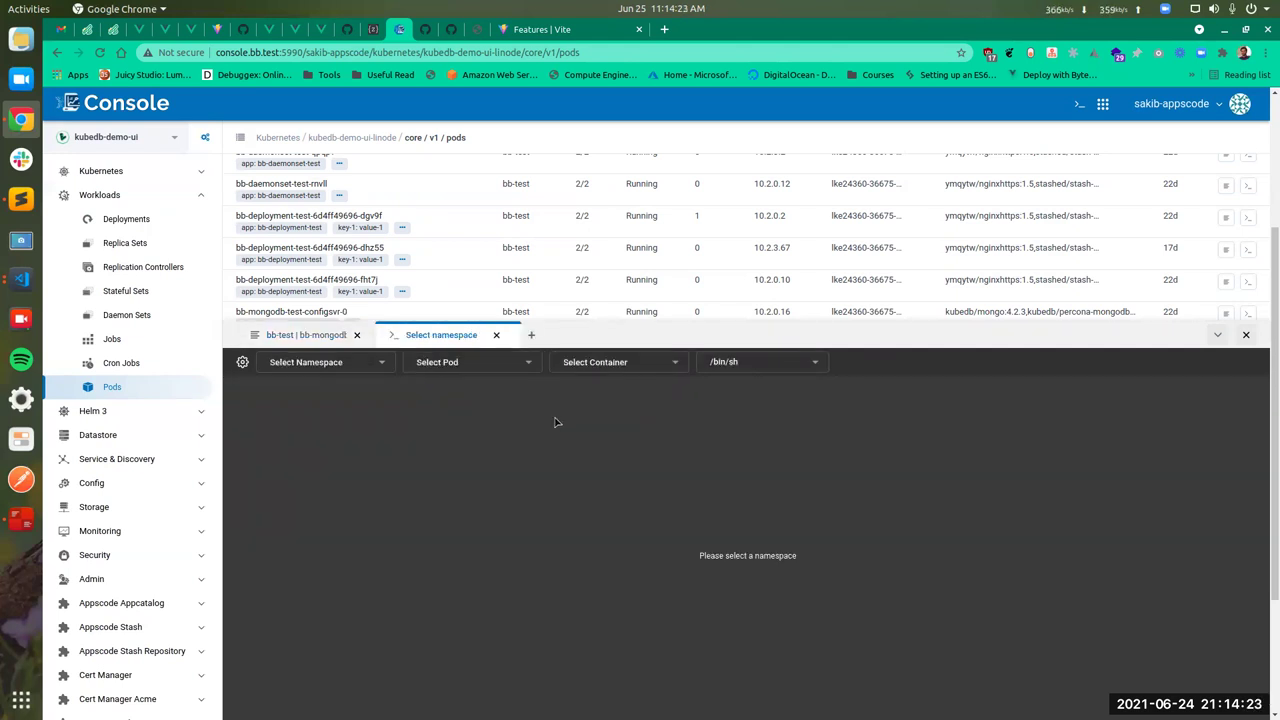
pyautogui.click(363, 362)
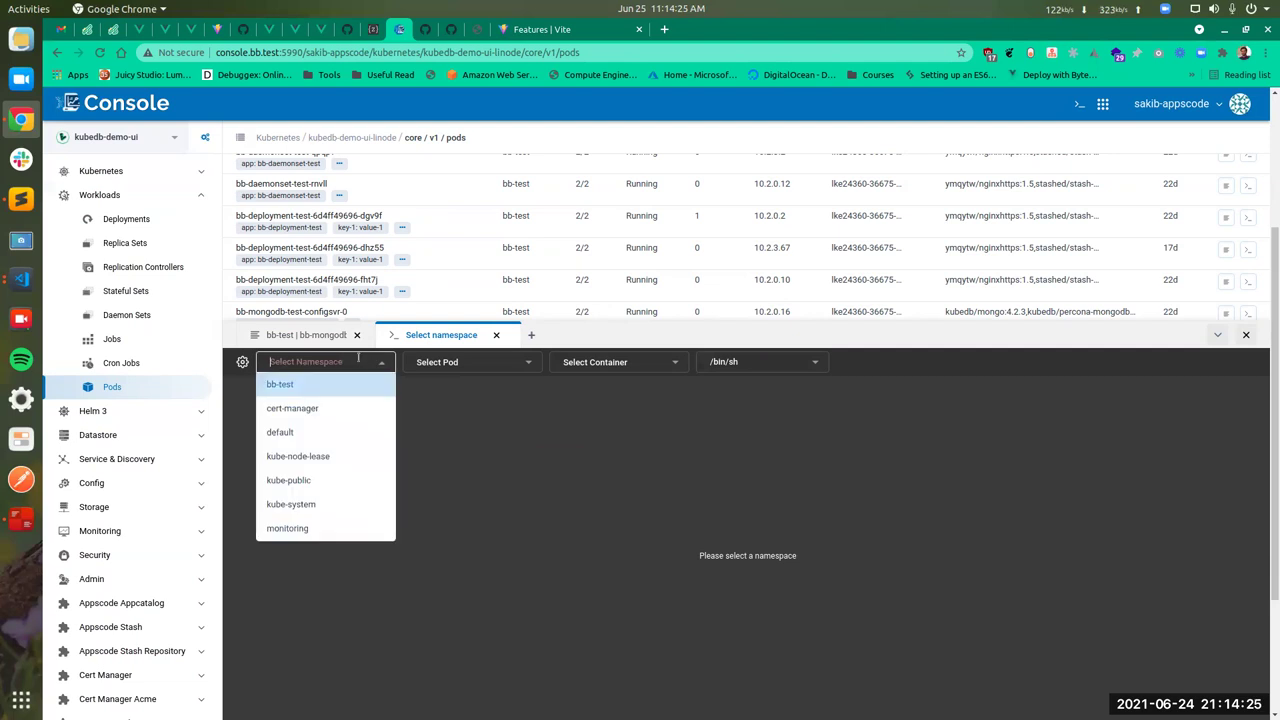
pyautogui.click(368, 430)
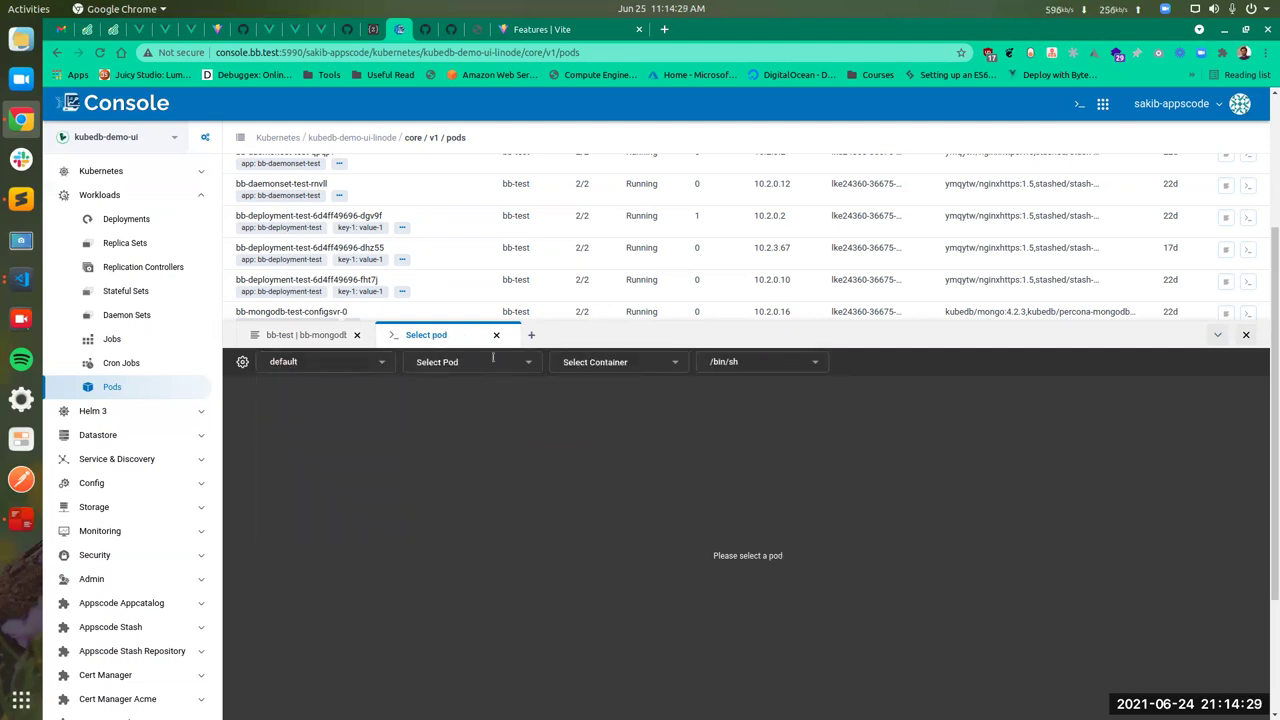
pyautogui.click(492, 360)
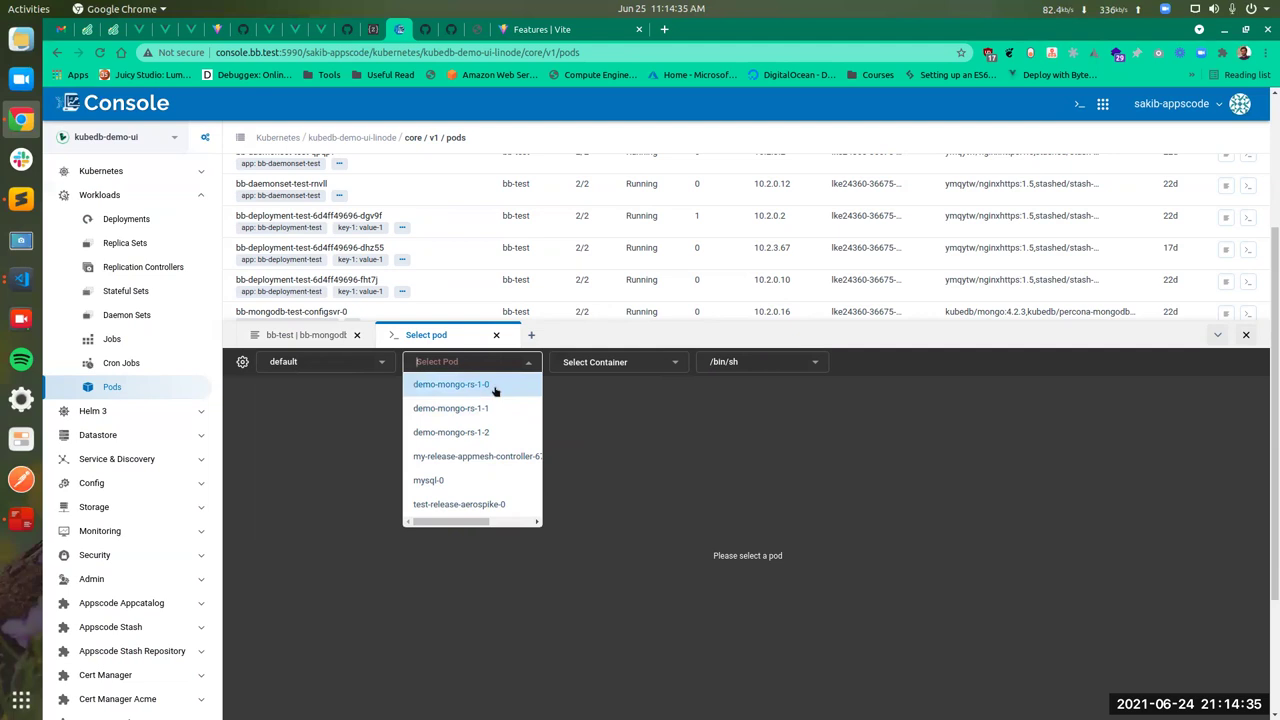
pyautogui.click(494, 386)
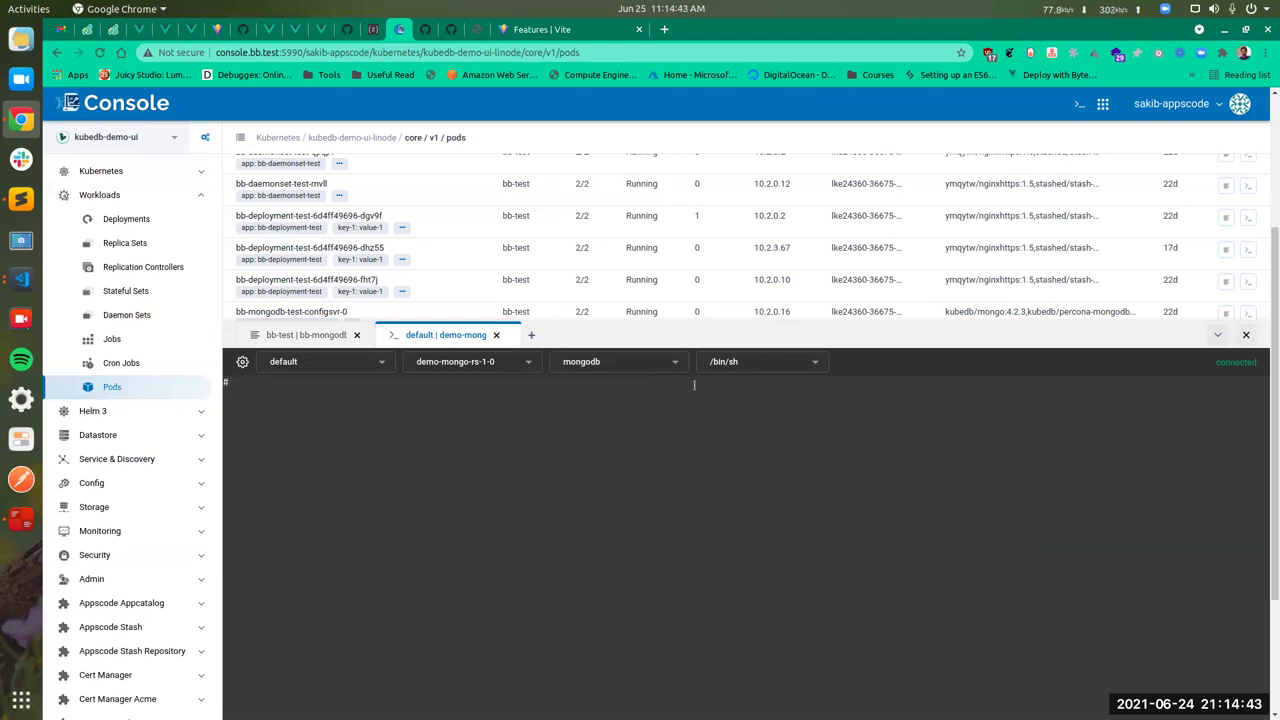
pyautogui.click(780, 365)
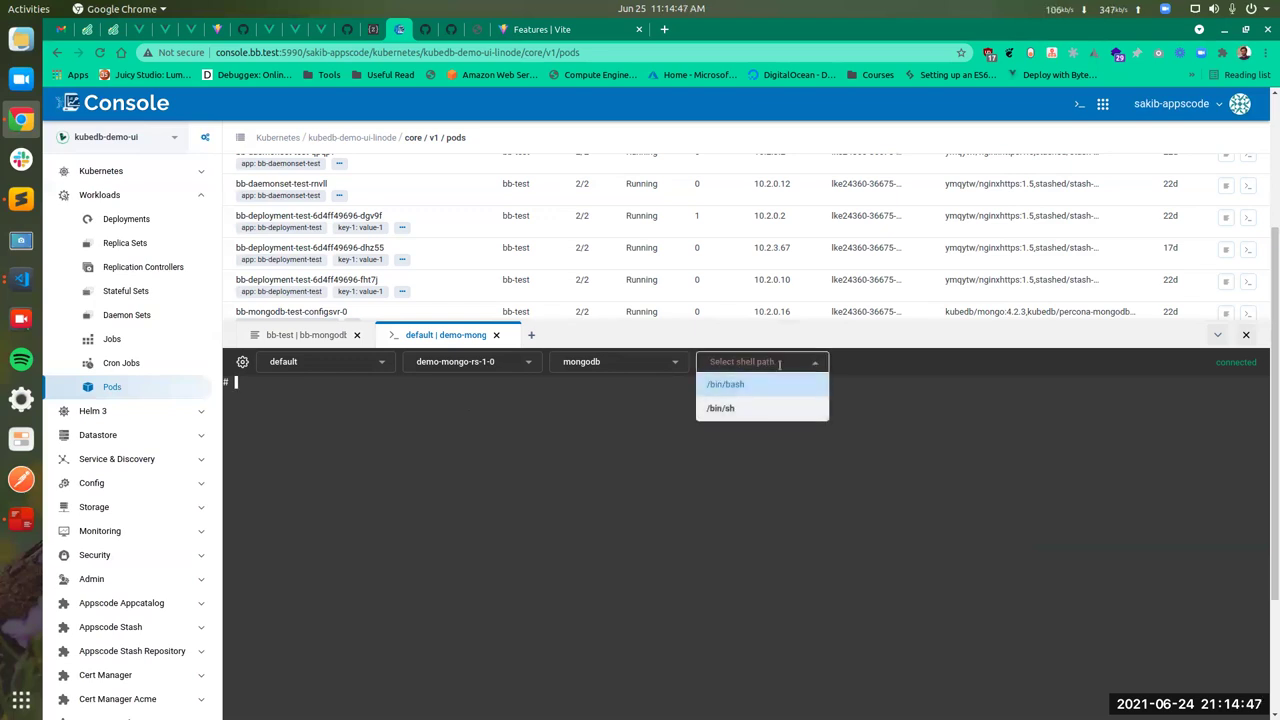
pyautogui.click(769, 390)
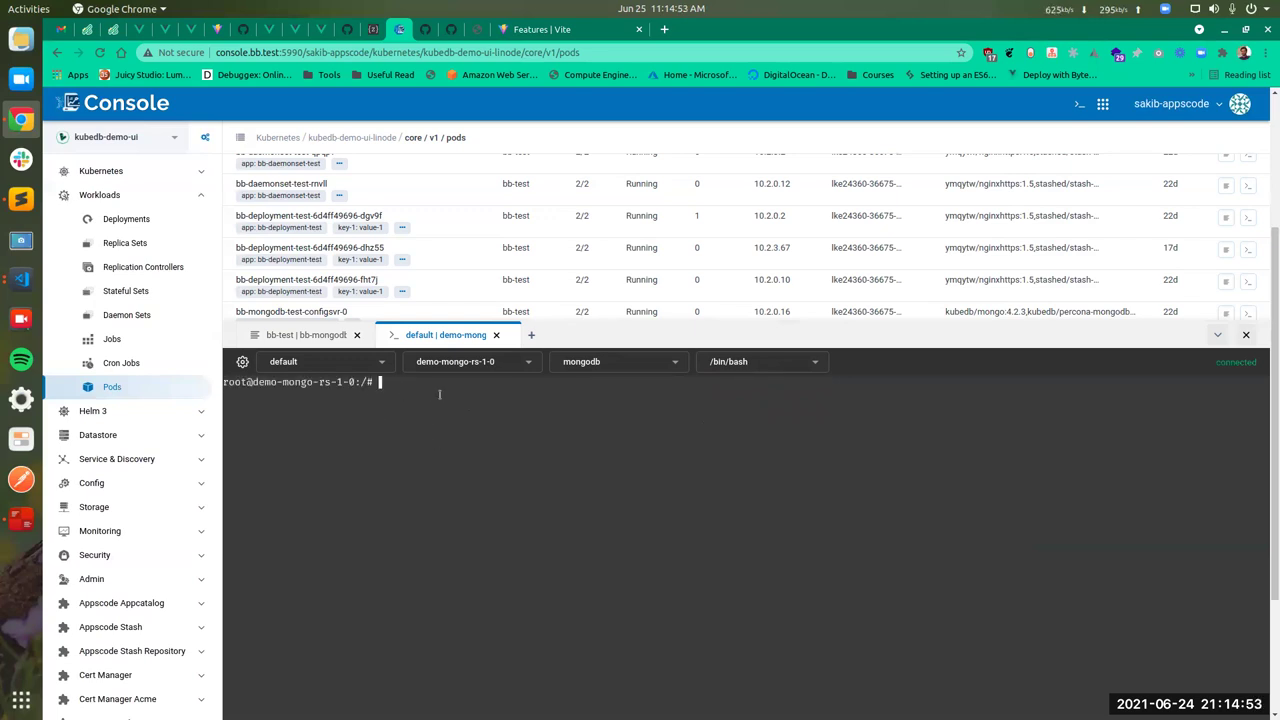
# Run ls in the pod's shell, print the js-yaml.js file with cat, and collapse the terminal panel
pyautogui.write('ls')
pyautogui.press('Return')
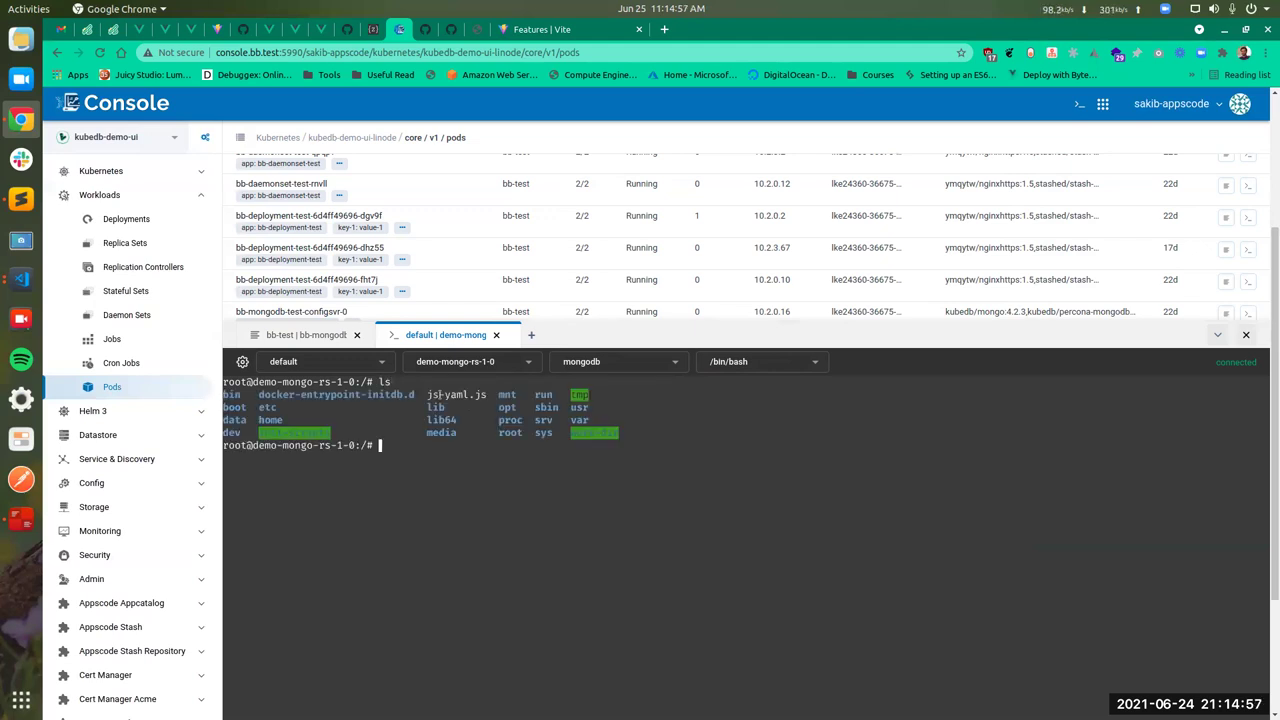
pyautogui.write('cat js-')
pyautogui.press('Tab')
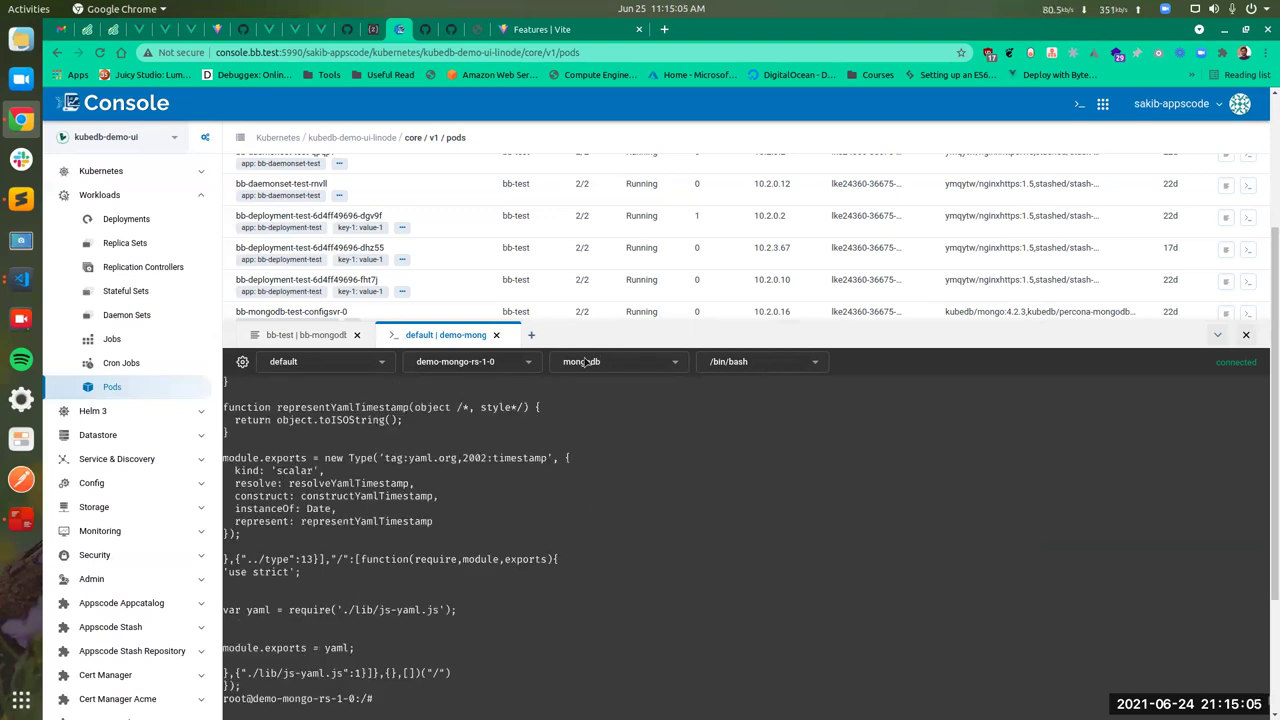
pyautogui.click(1217, 334)
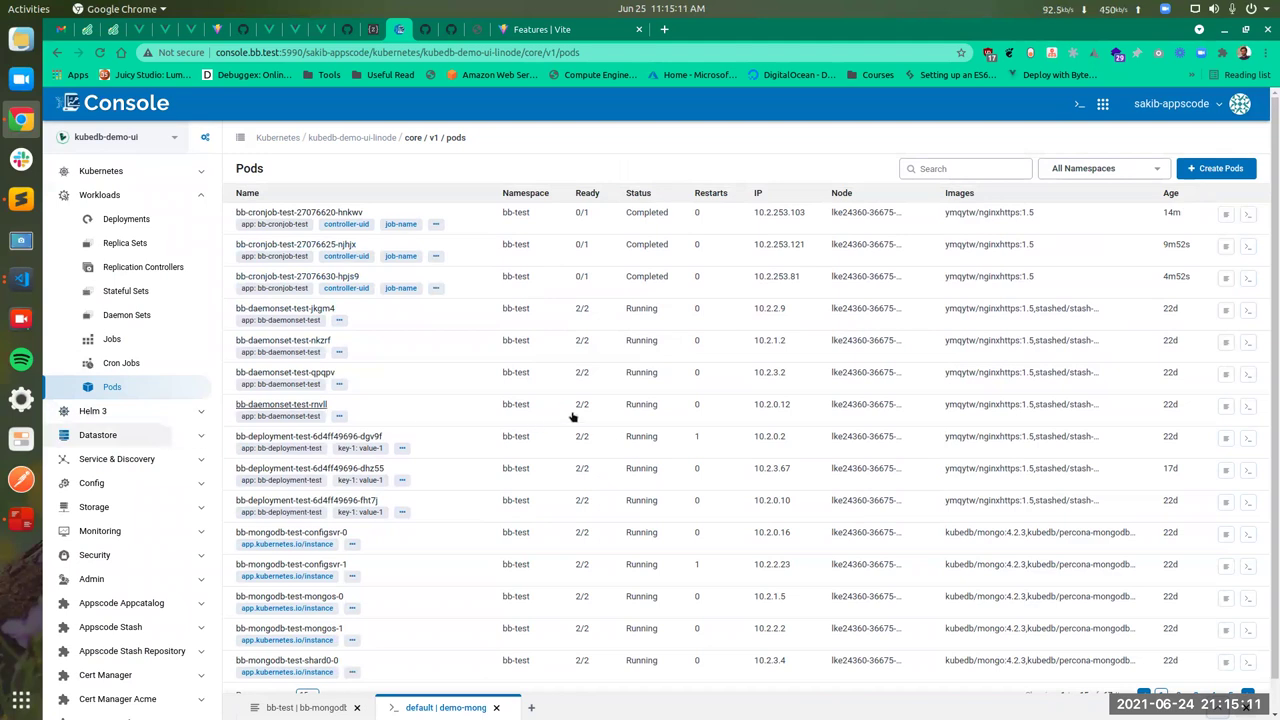
# List the Helm 3 releases and examine the basic details, config and timeline of the cert-manager release
pyautogui.click(136, 413)
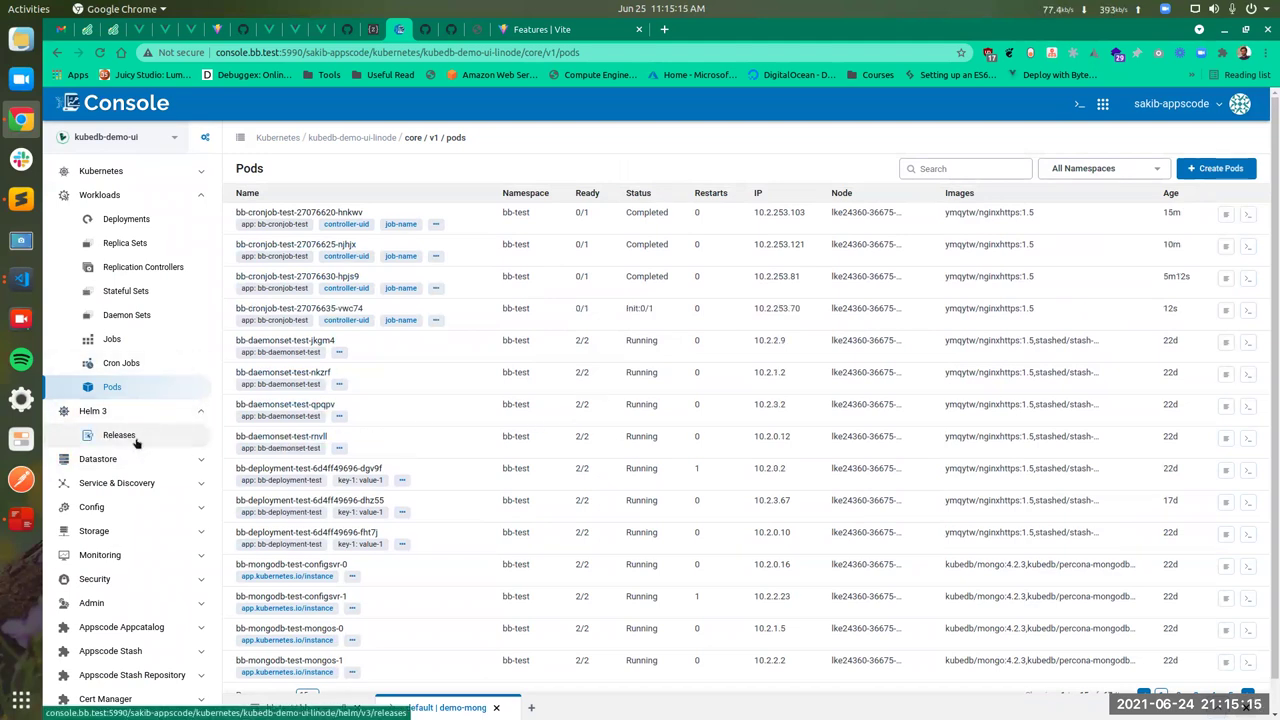
pyautogui.click(135, 435)
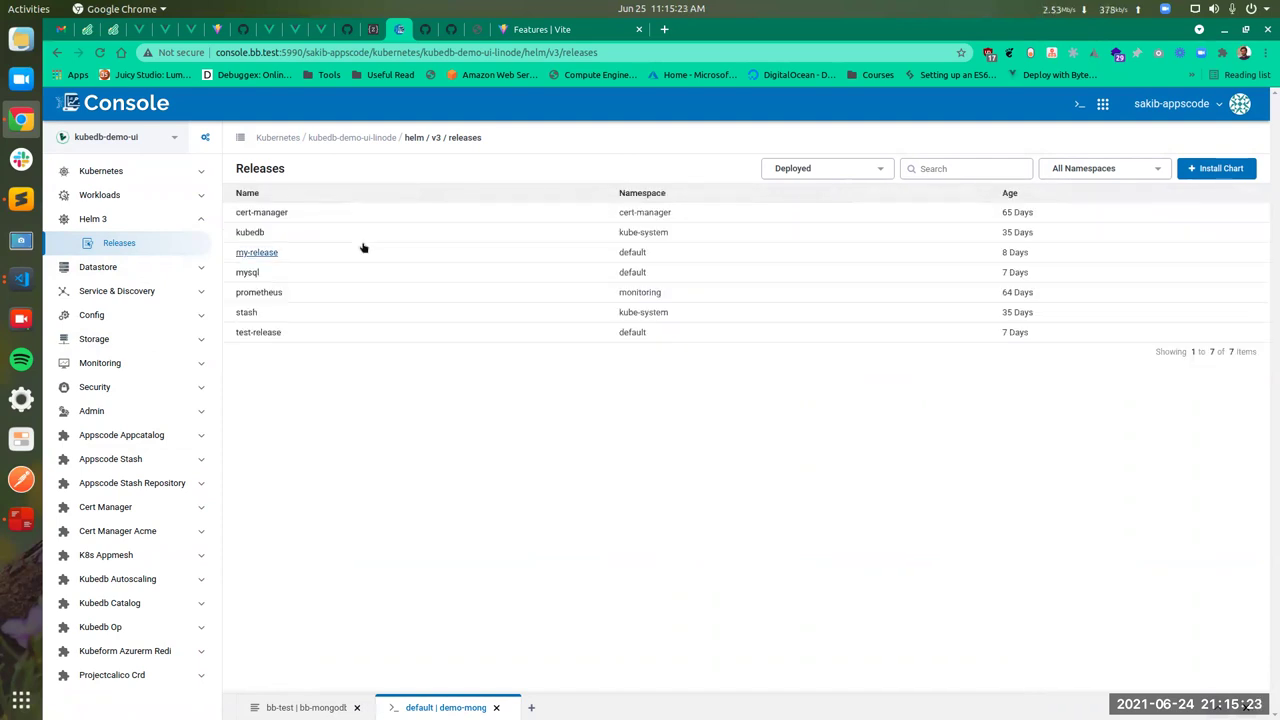
pyautogui.click(286, 215)
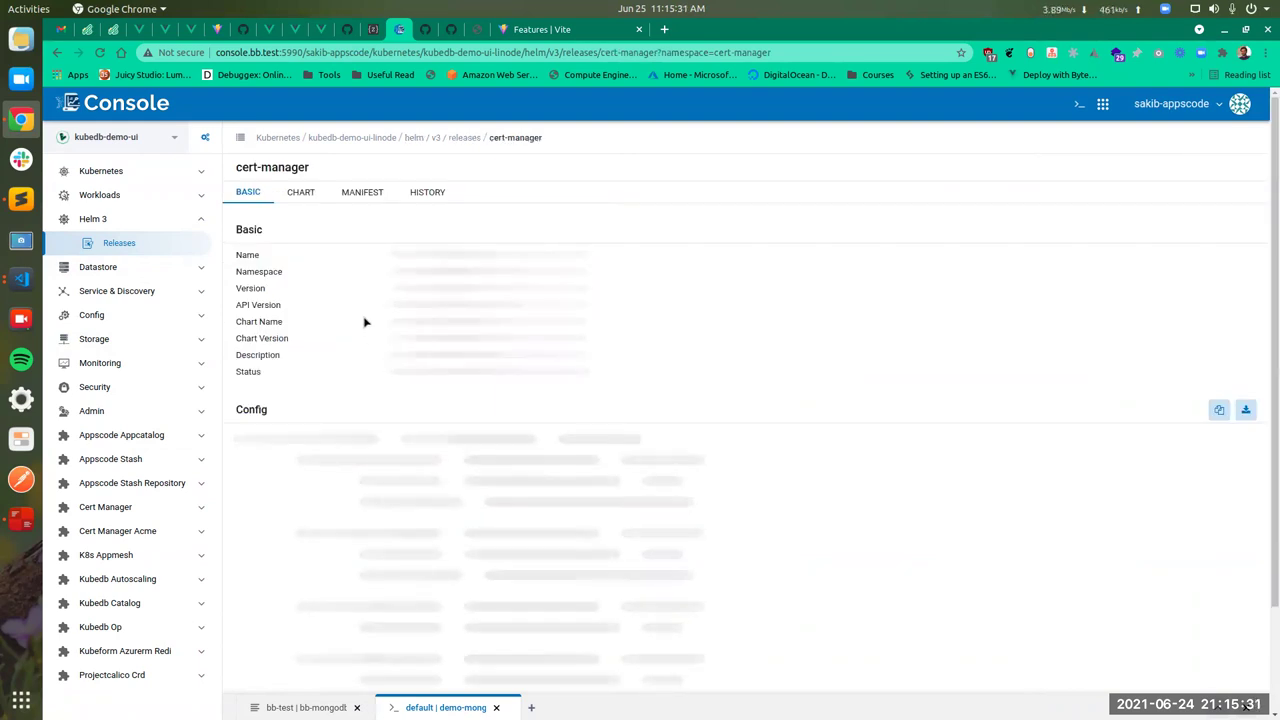
pyautogui.scroll(-1, 270, 450)
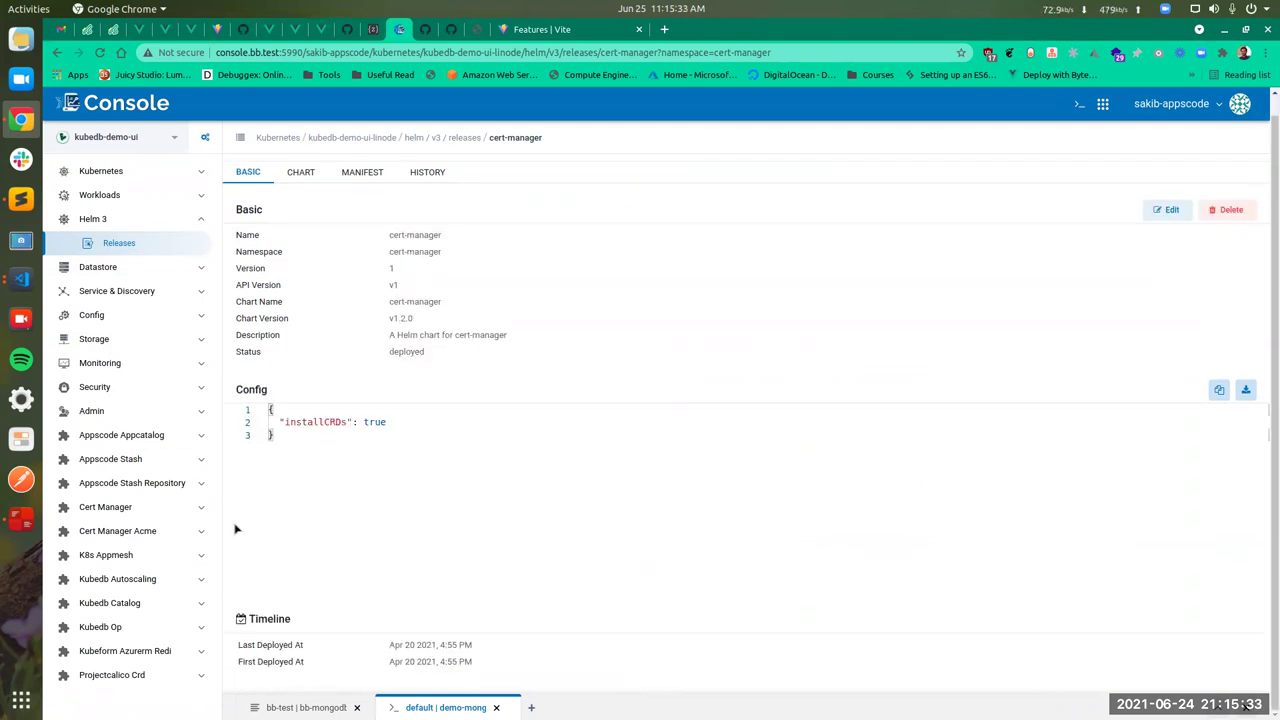
pyautogui.scroll(1, 240, 450)
# Examine the cert-manager release's chart values and files, and show the template templates/cainjector-psp-clusterrole.yaml
pyautogui.click(312, 195)
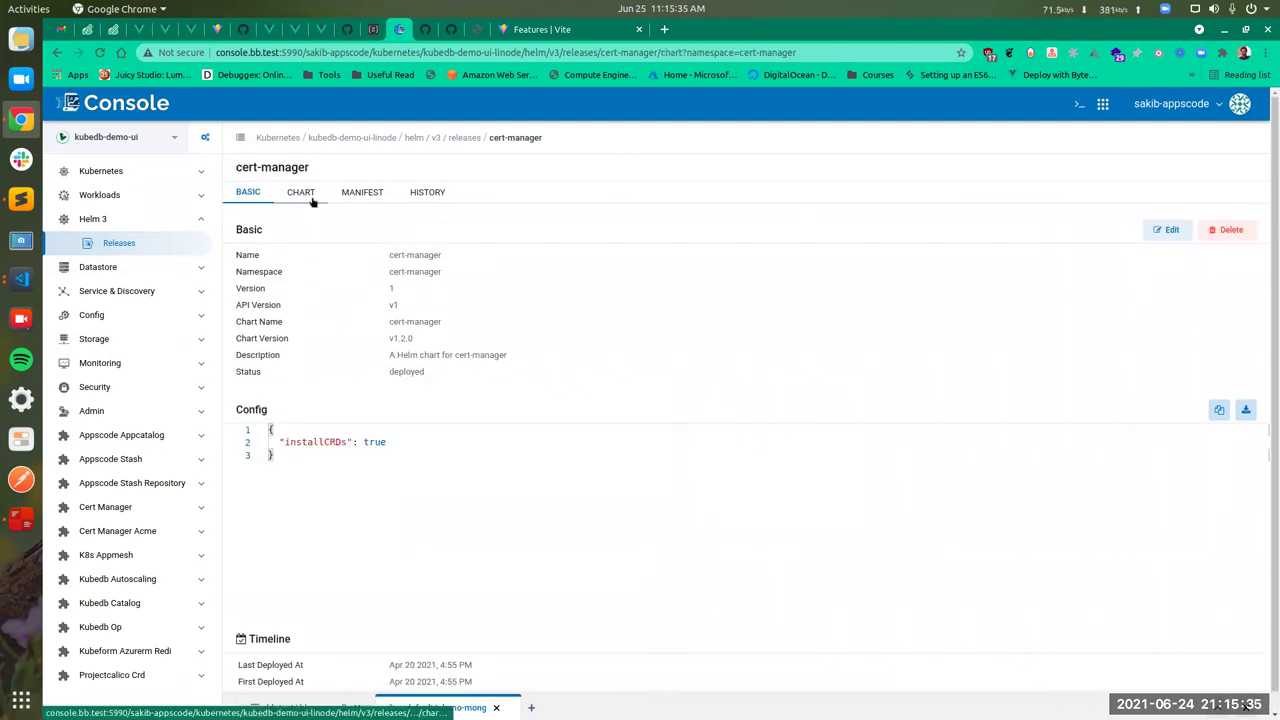
pyautogui.scroll(-5, 257, 520)
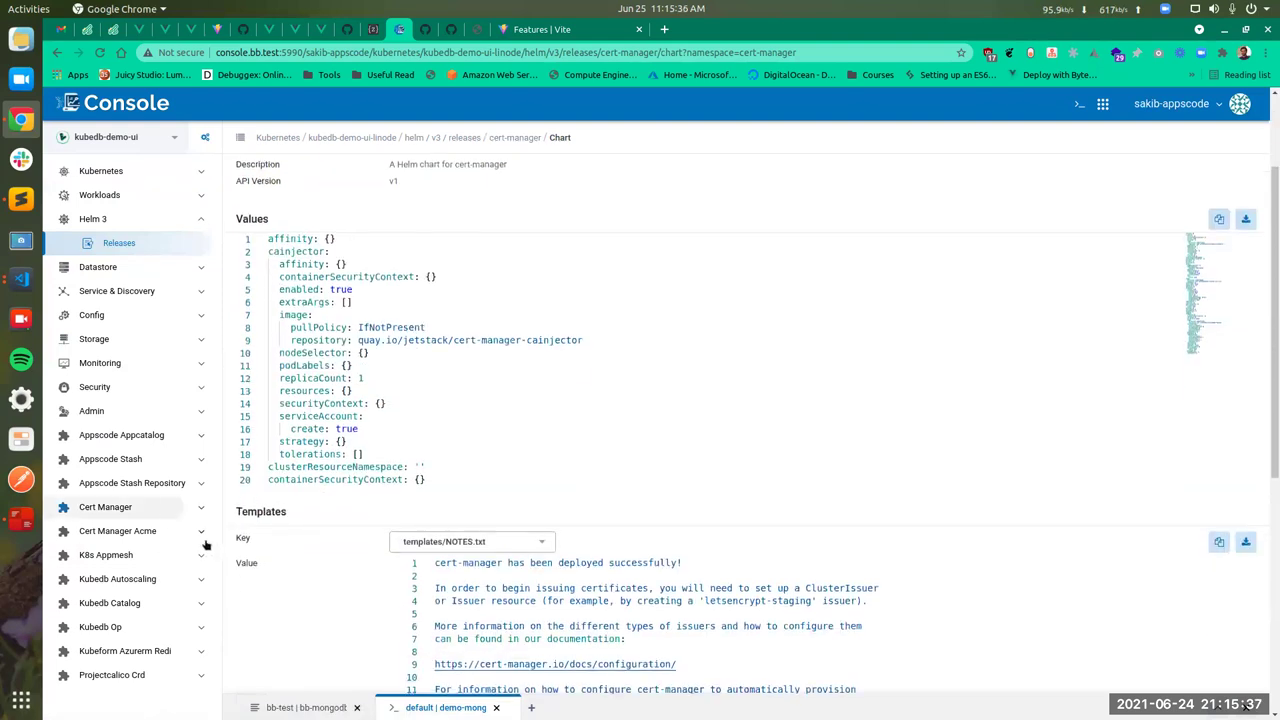
pyautogui.scroll(-1, 258, 509)
pyautogui.scroll(4, 271, 480)
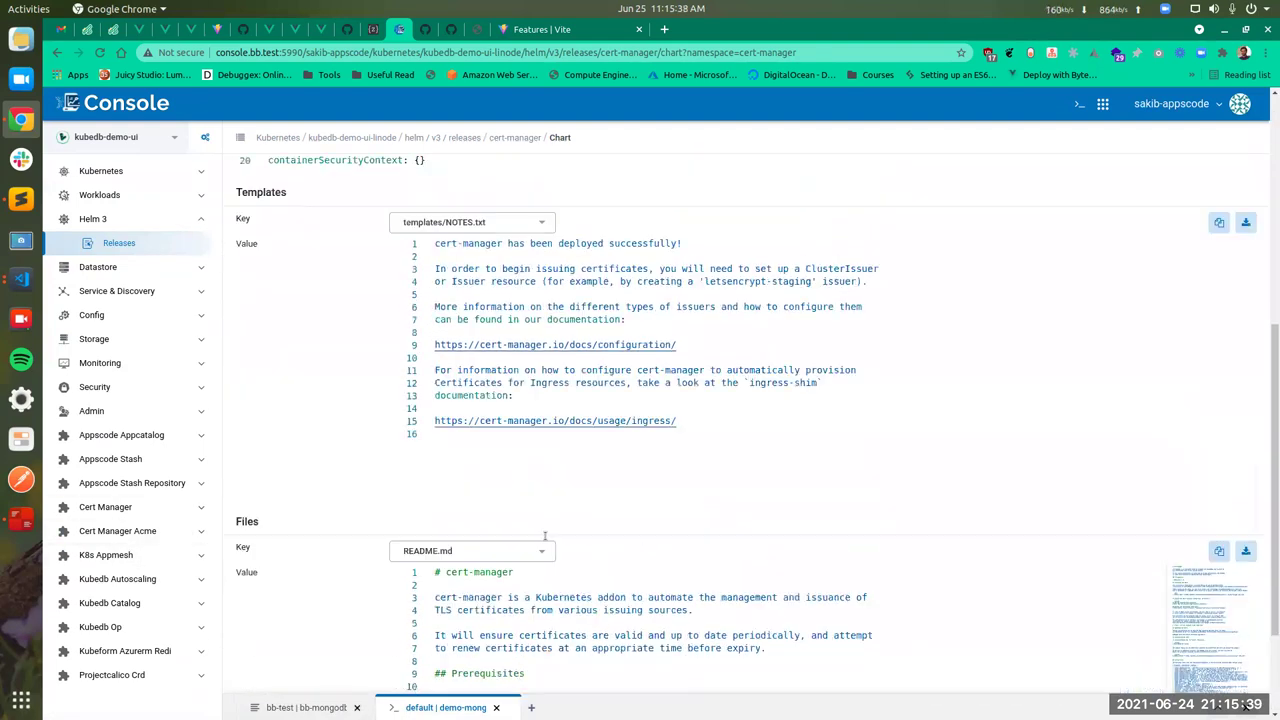
pyautogui.scroll(-1, 516, 374)
pyautogui.click(471, 353)
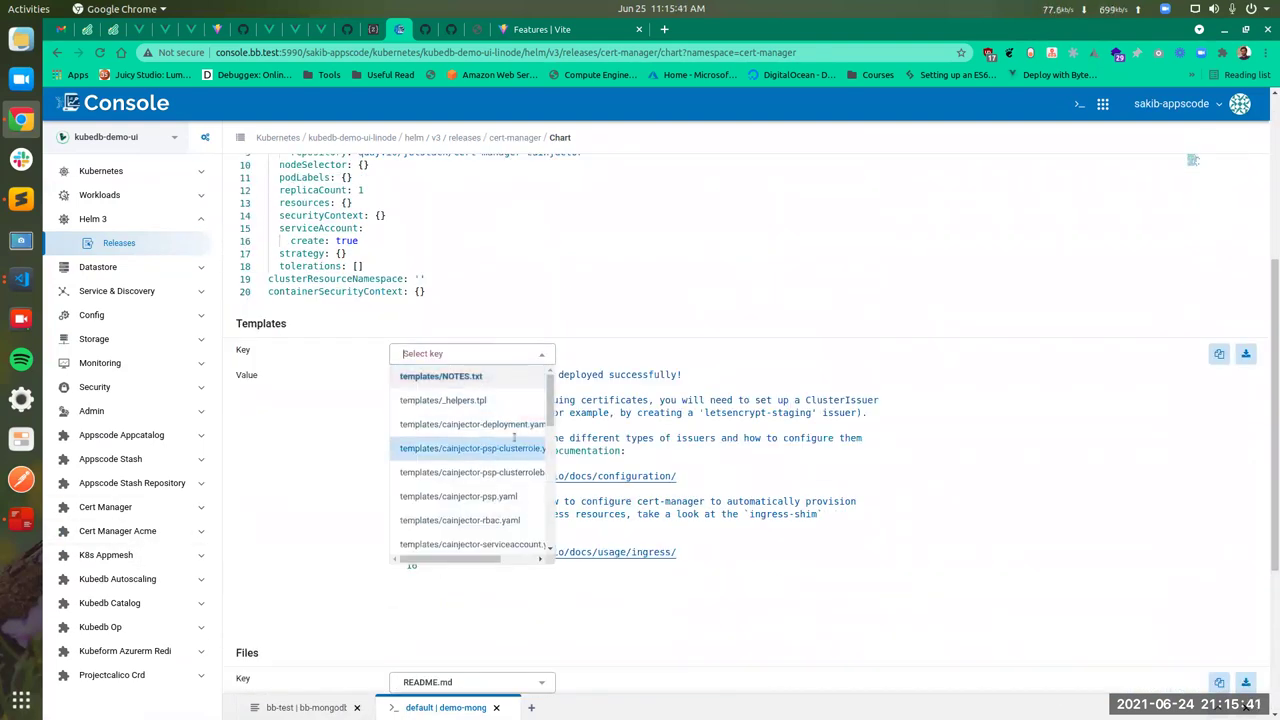
pyautogui.click(460, 444)
pyautogui.click(631, 476)
# View the manifest and the version history of the cert-manager release
pyautogui.scroll(4, 466, 251)
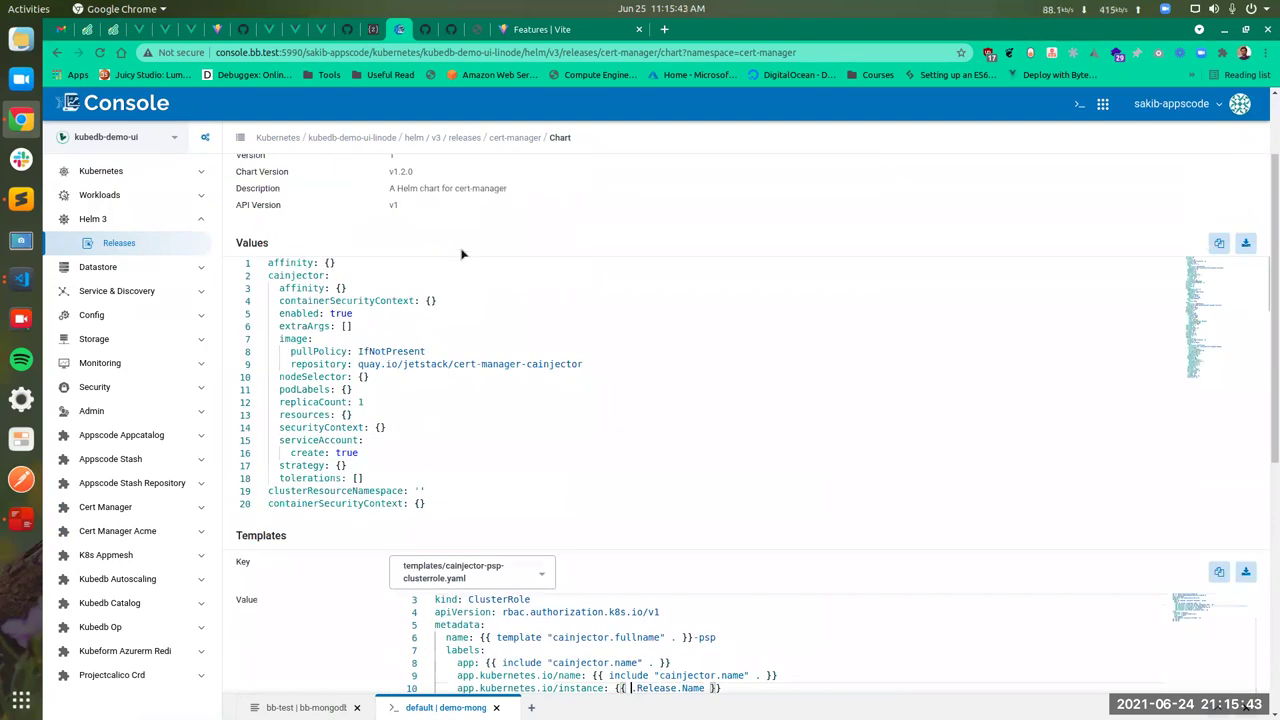
pyautogui.click(383, 199)
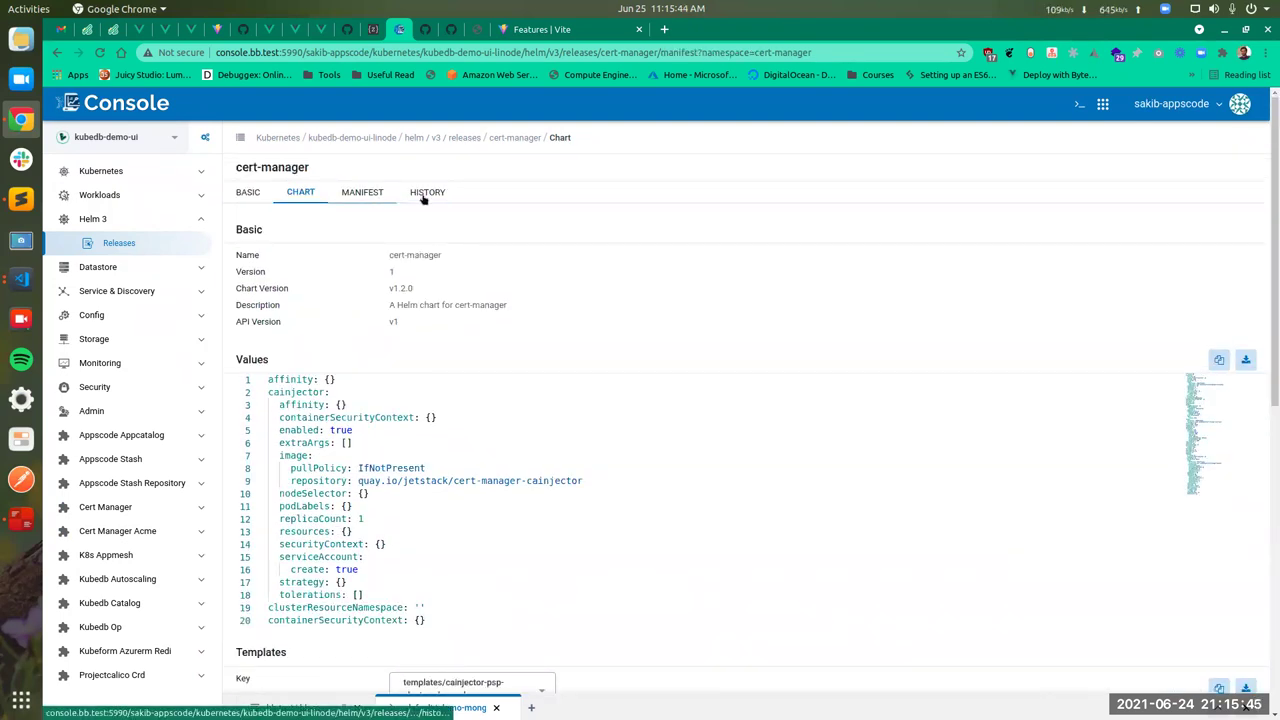
pyautogui.click(427, 192)
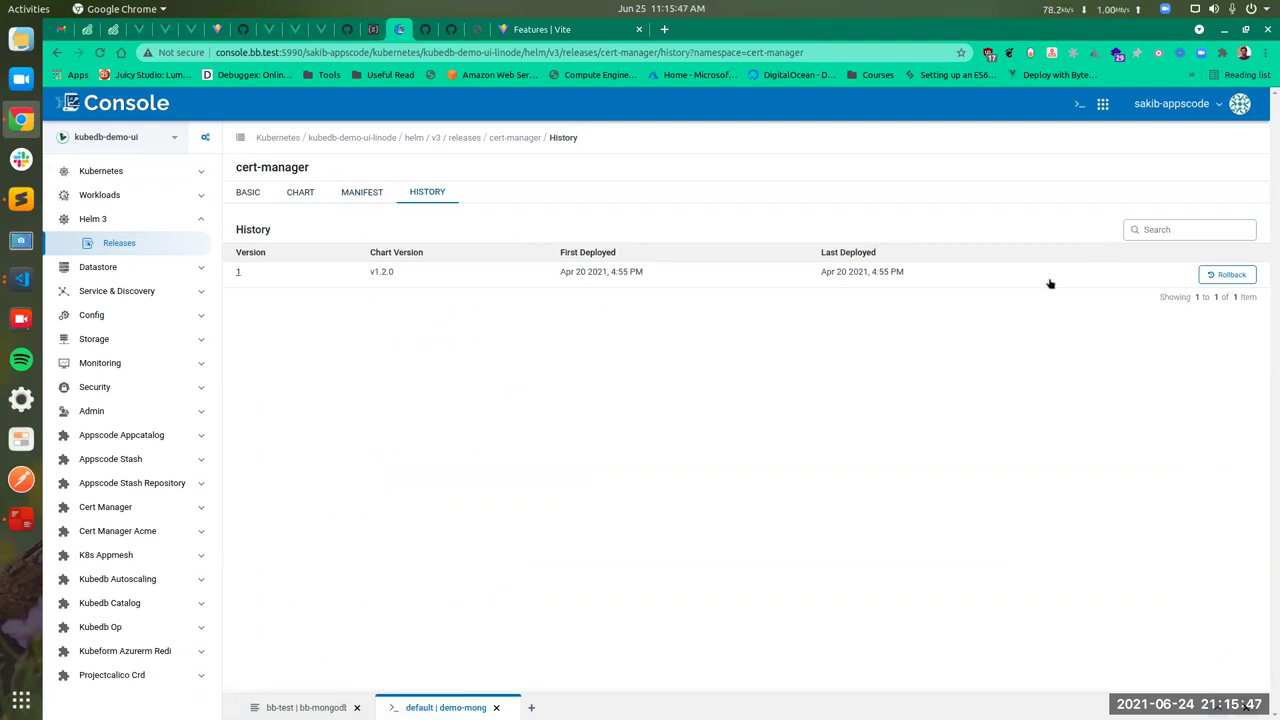
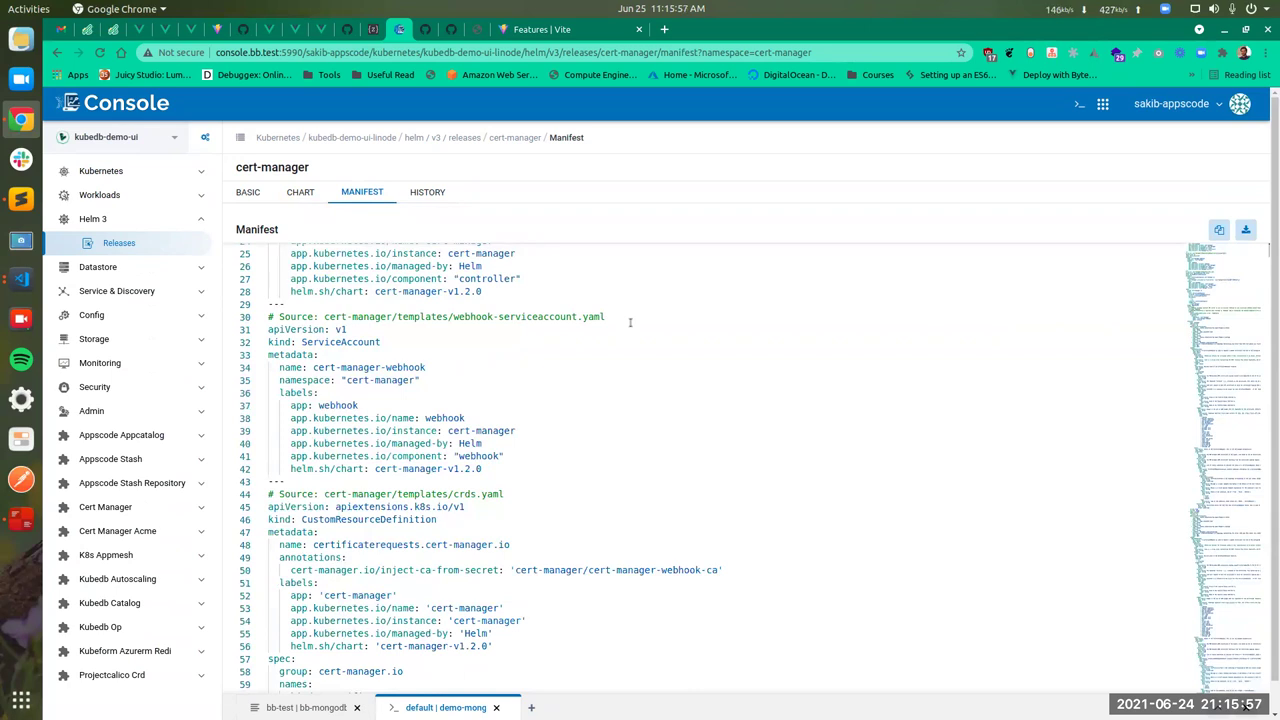
# Review the start of the cert-manager manifest, and reopen the release's chart to examine its templates/NOTES.txt template and the list of files
pyautogui.scroll(3, 630, 321)
pyautogui.click(630, 321)
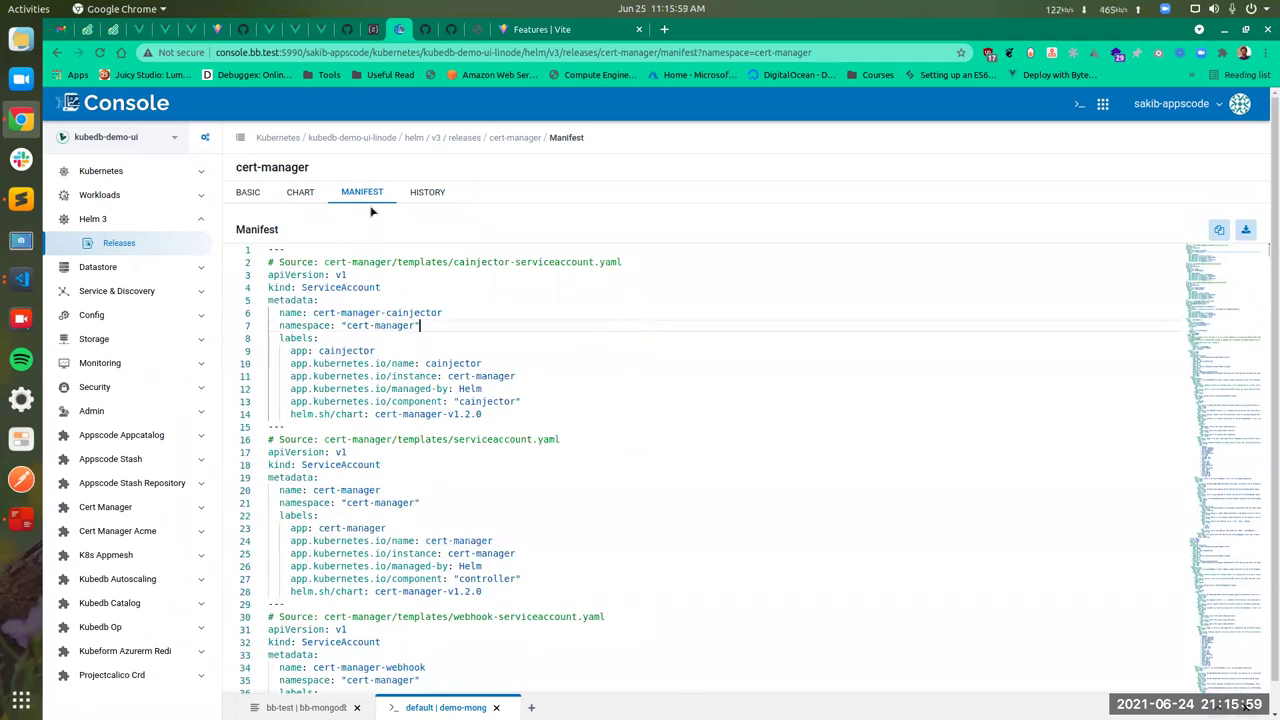
pyautogui.click(302, 191)
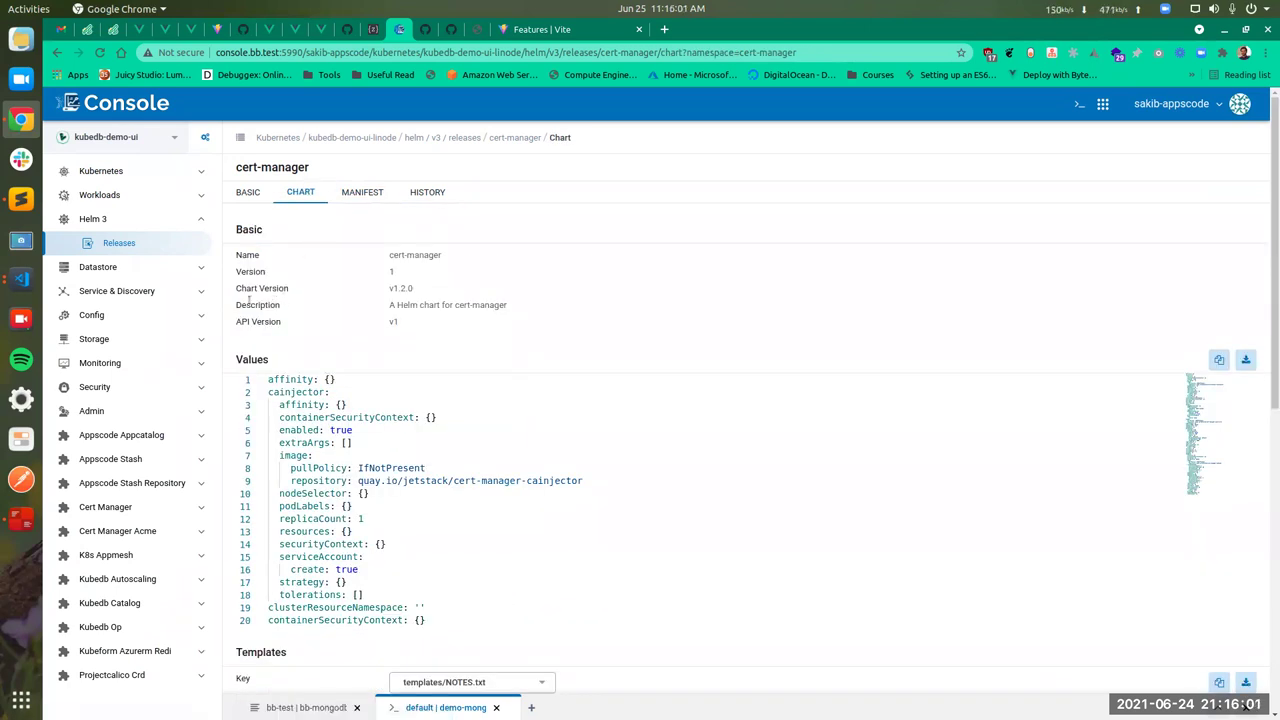
pyautogui.scroll(-8, 226, 326)
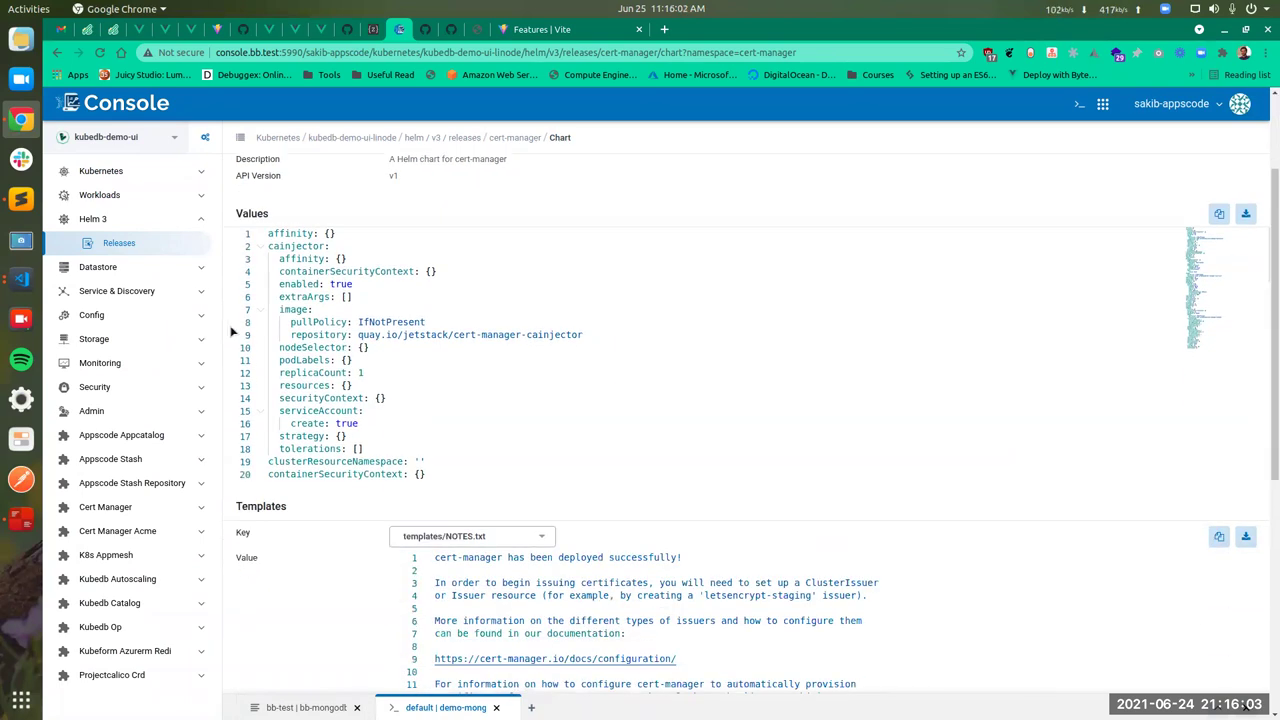
pyautogui.scroll(-2, 249, 333)
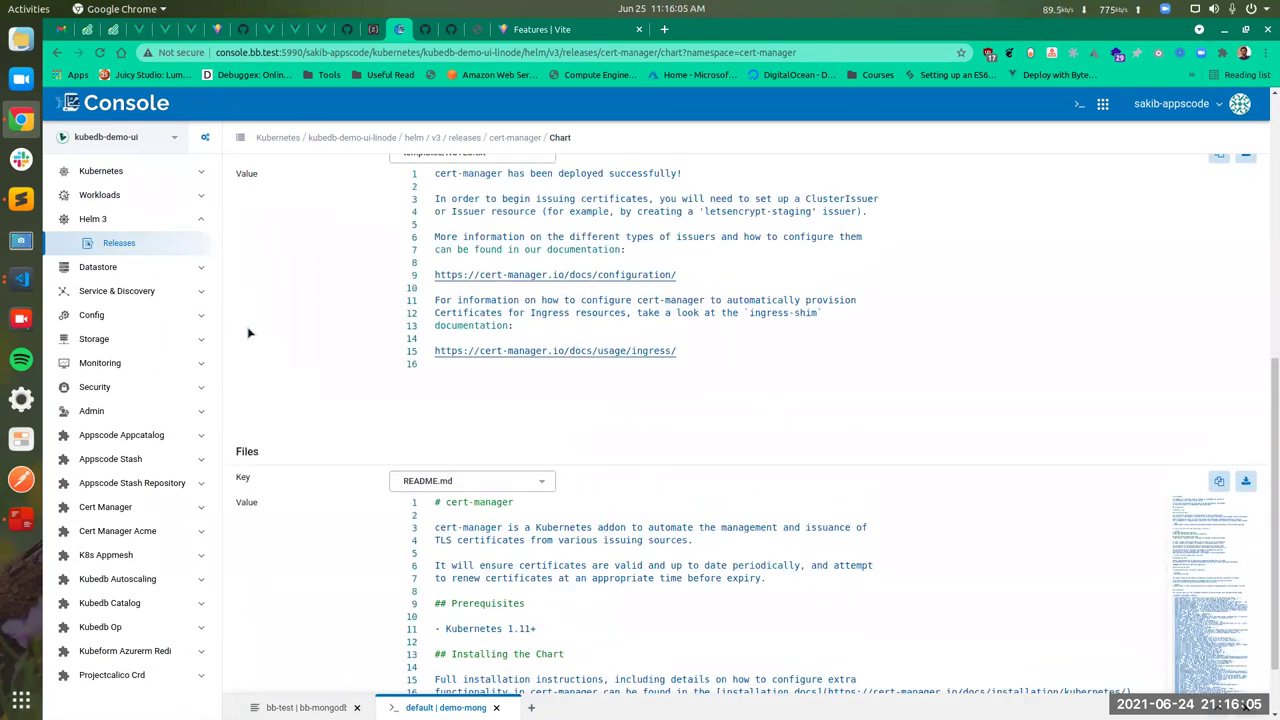
pyautogui.scroll(1, 251, 333)
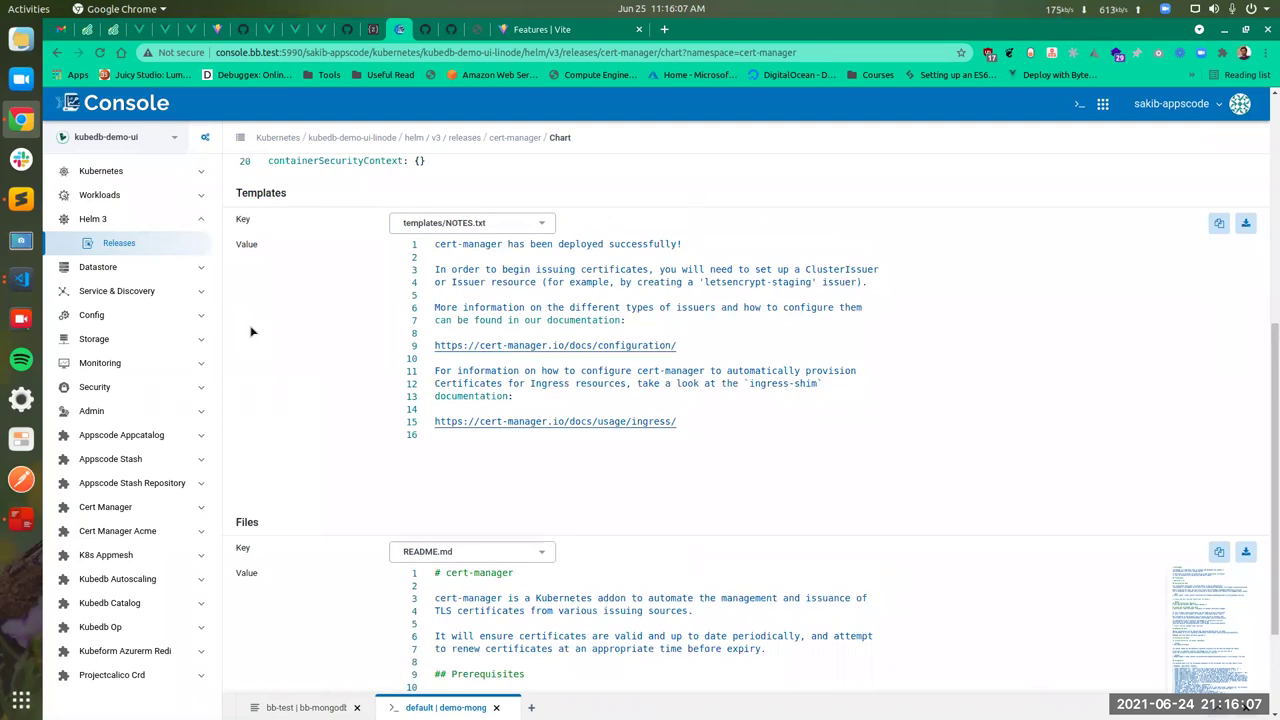
pyautogui.scroll(-2, 251, 333)
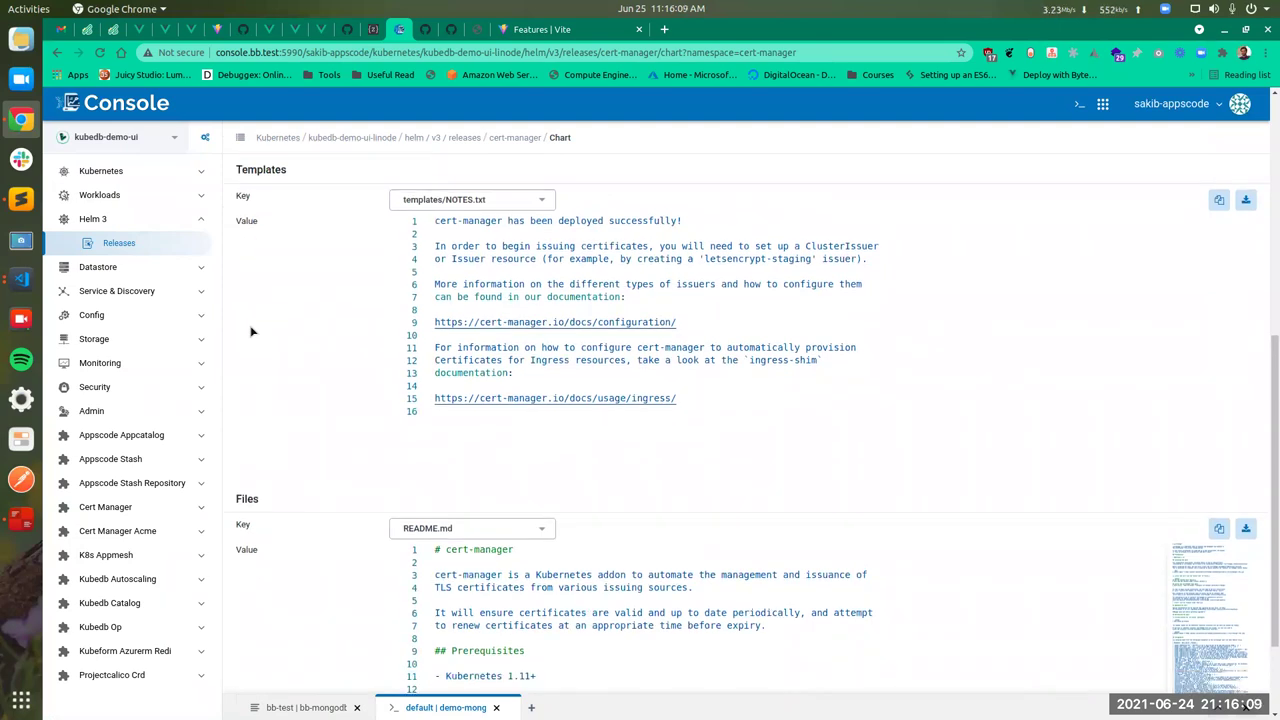
pyautogui.scroll(-1, 433, 397)
pyautogui.click(432, 399)
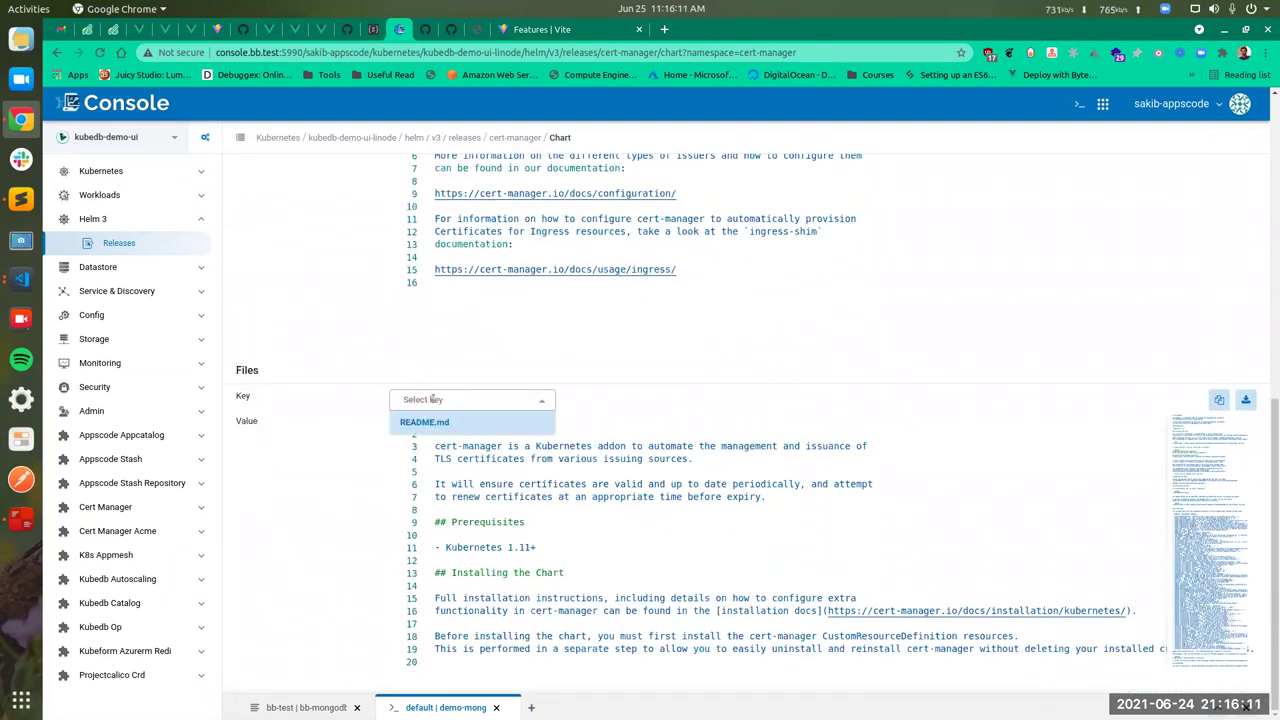
pyautogui.click(355, 393)
pyautogui.scroll(5, 355, 393)
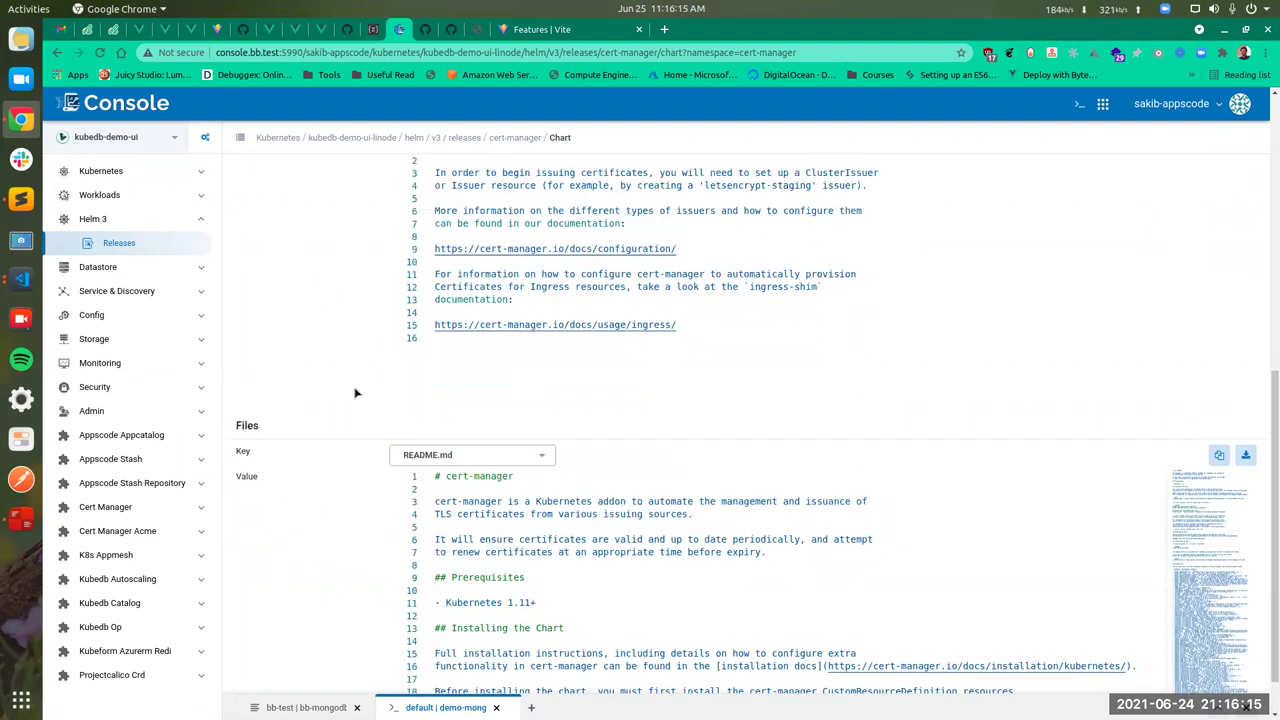
# Examine the chart's basic details and read further through its values down to the Templates section
pyautogui.scroll(6, 355, 393)
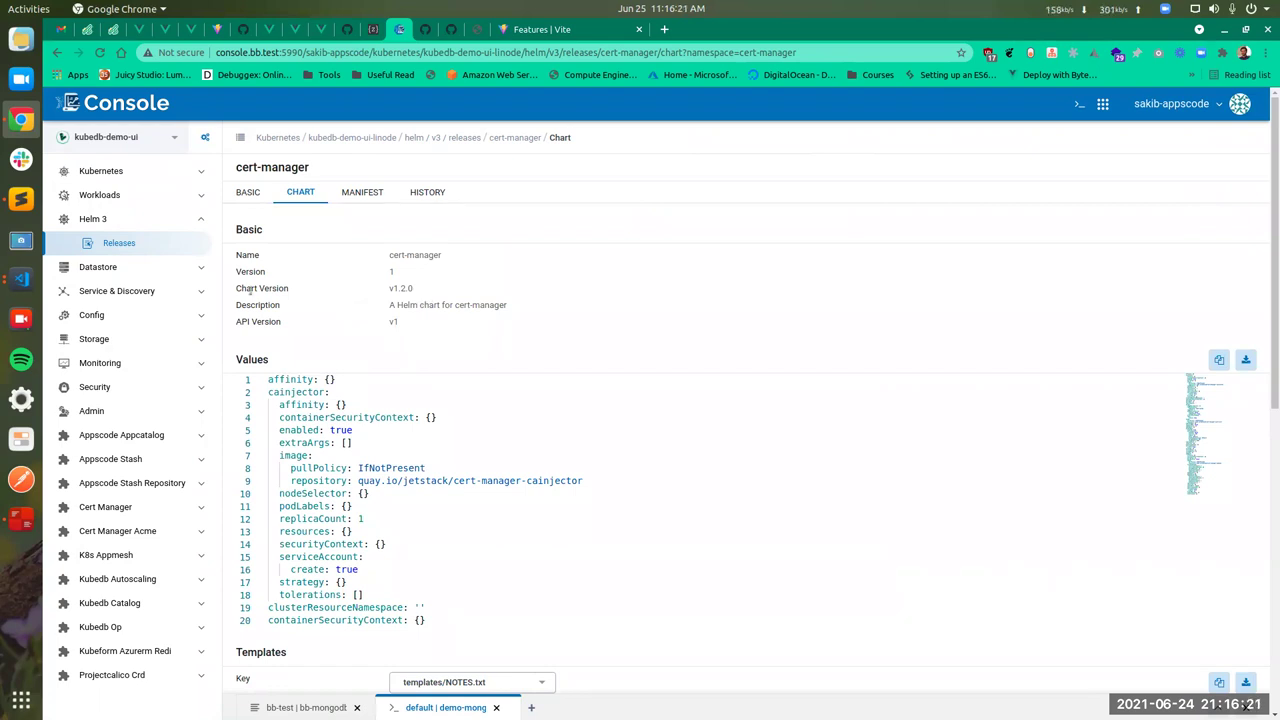
pyautogui.scroll(-5, 236, 356)
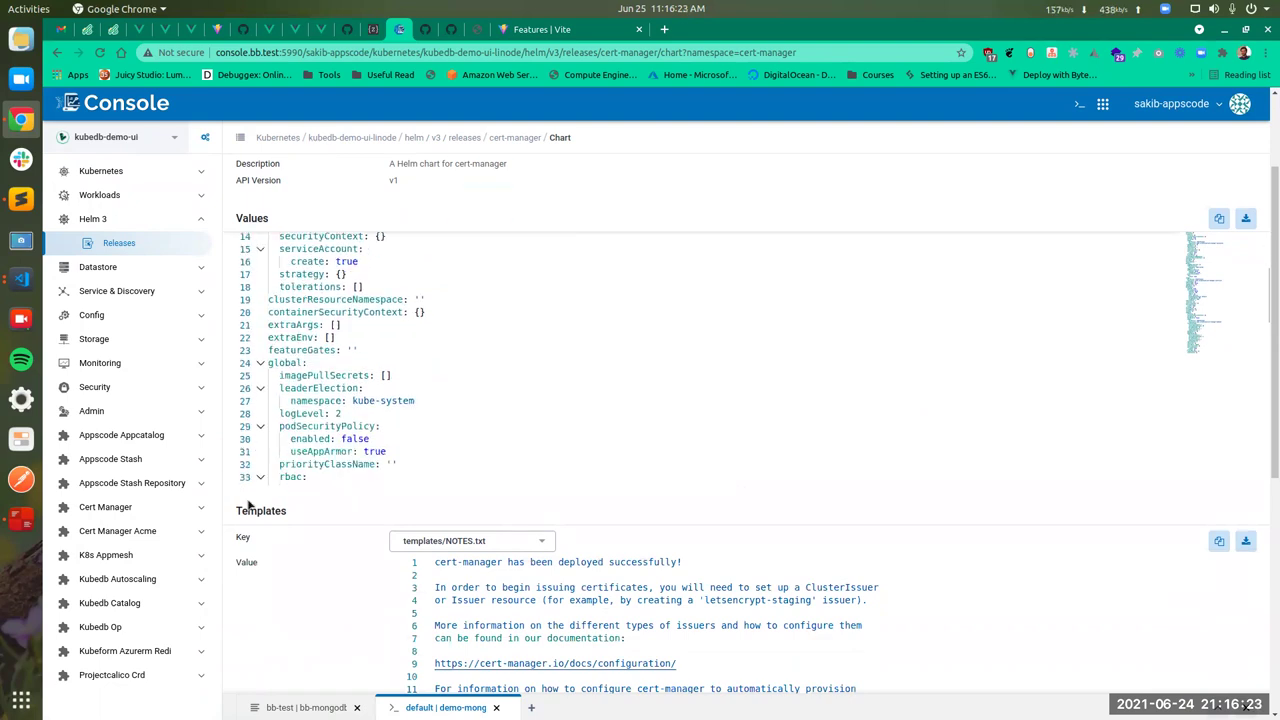
pyautogui.scroll(-2, 249, 505)
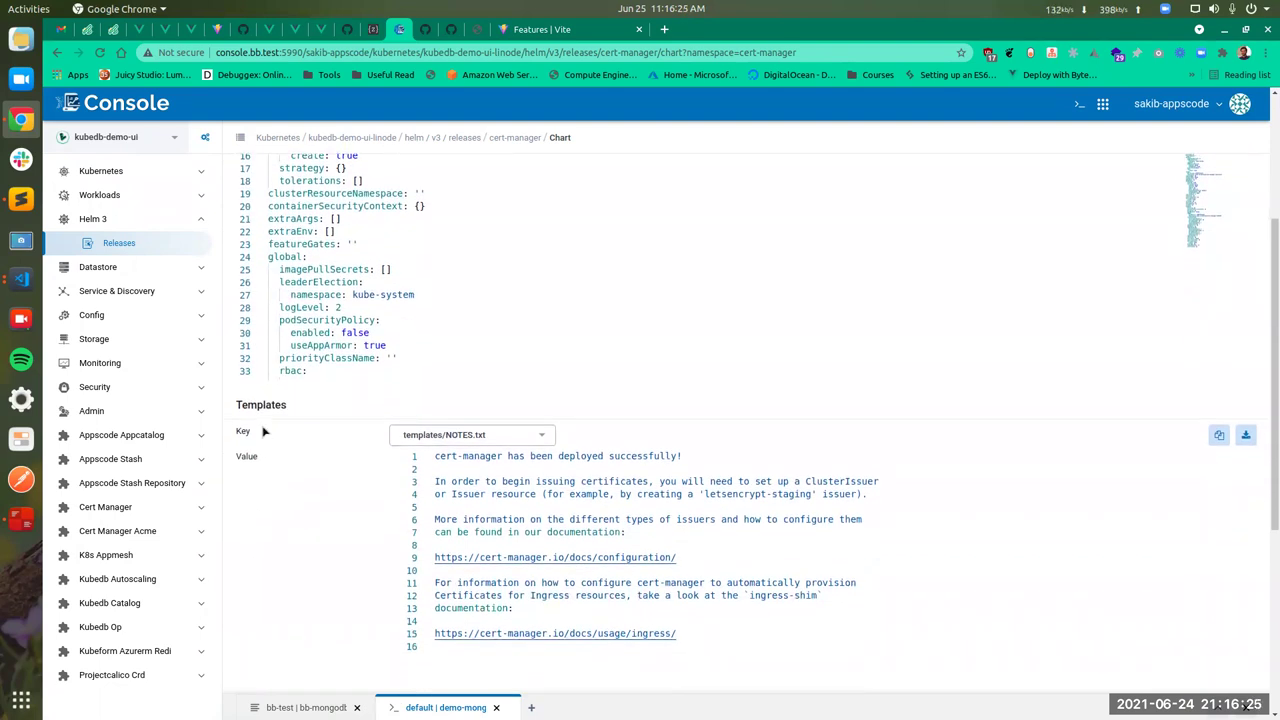
pyautogui.scroll(5, 220, 375)
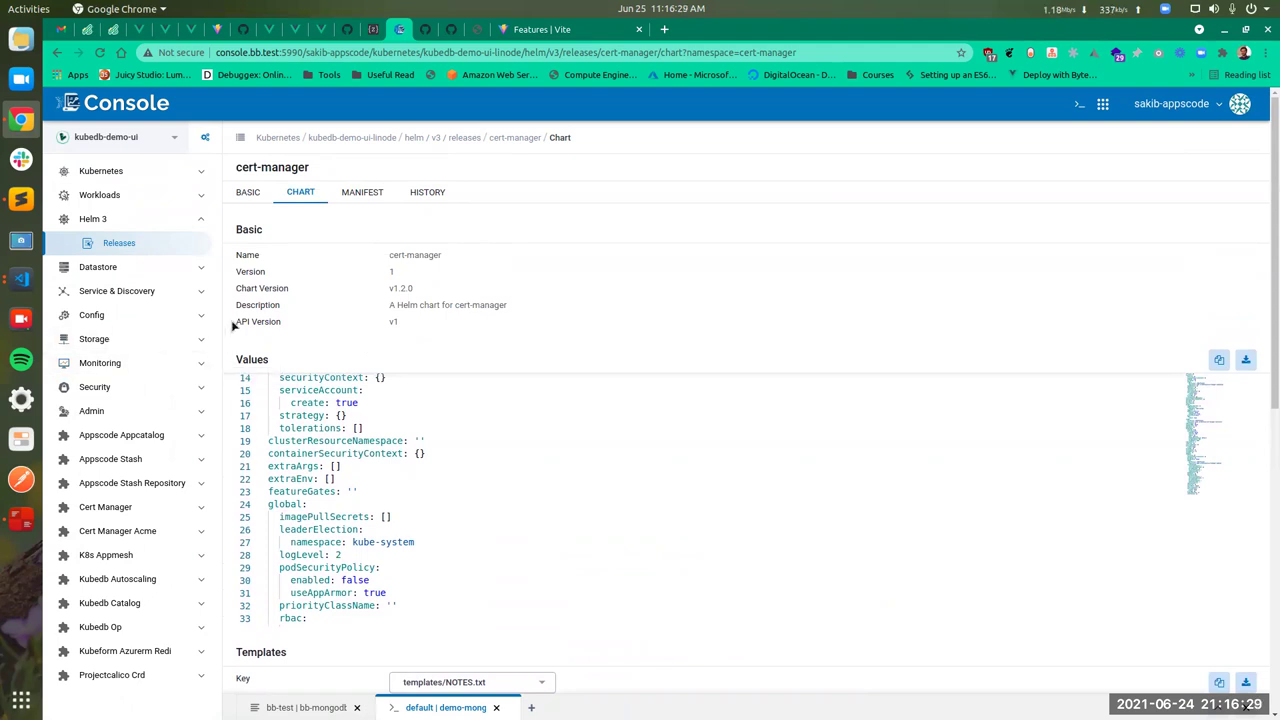
pyautogui.scroll(-6, 234, 323)
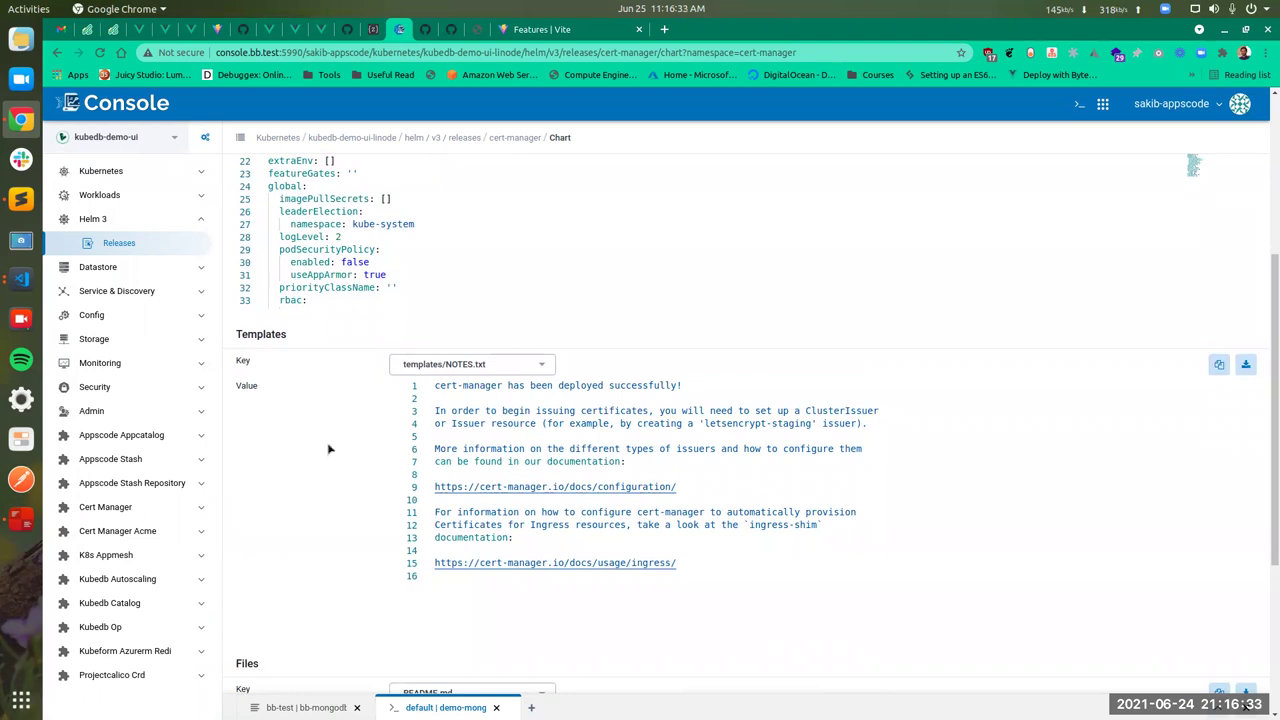
# Browse the available template keys of the cert-manager chart, from templates/NOTES.txt to the webhook templates
pyautogui.click(538, 369)
pyautogui.scroll(-2, 492, 418)
pyautogui.scroll(-5, 495, 450)
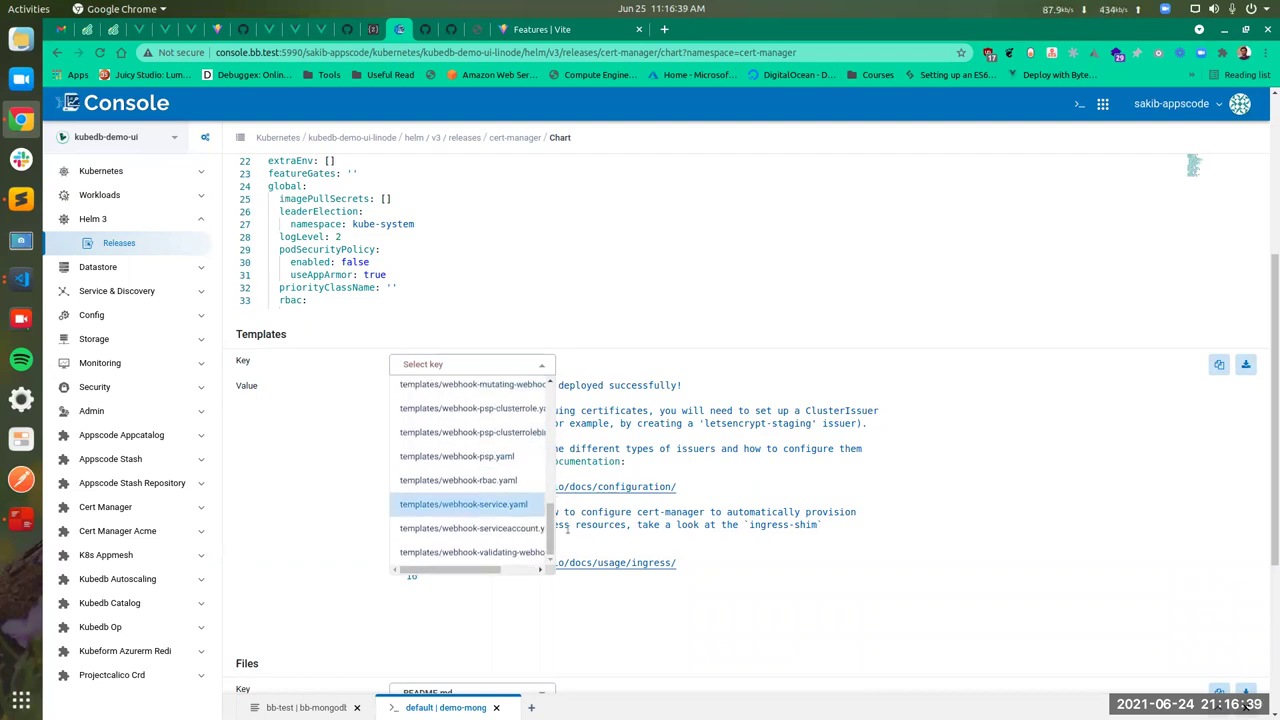
pyautogui.moveTo(551, 529); pyautogui.dragTo(538, 405)
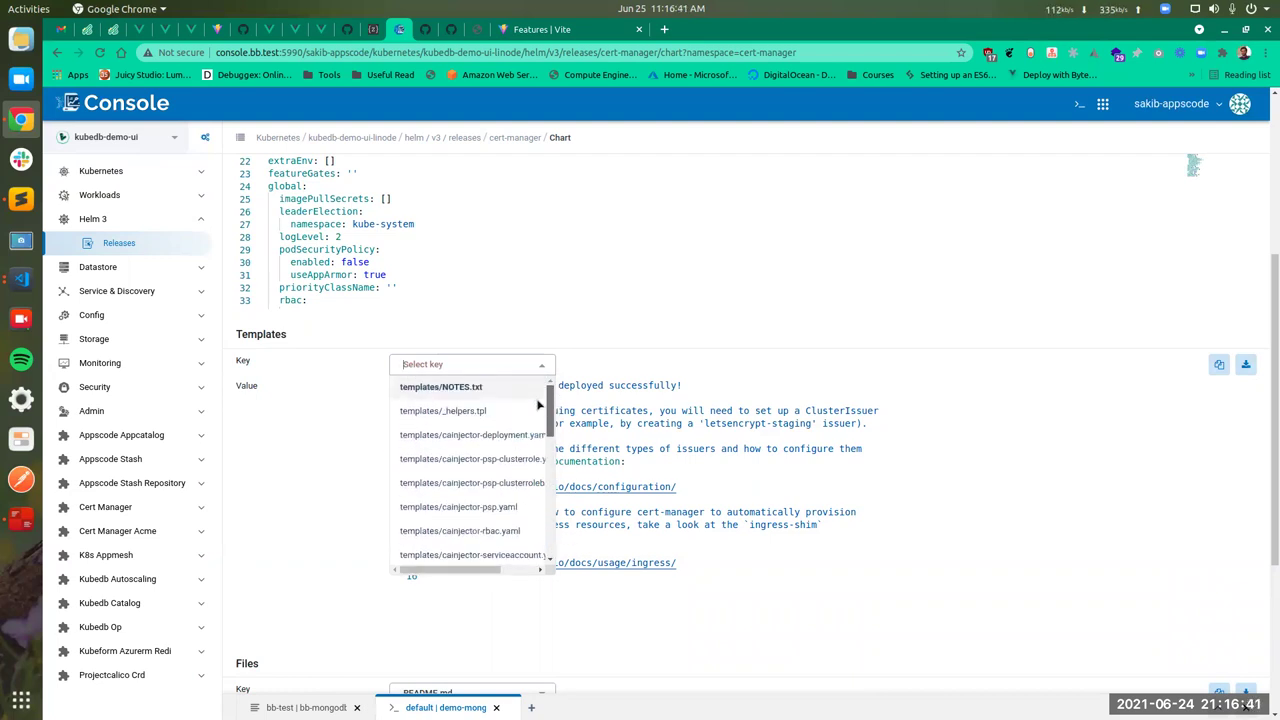
pyautogui.scroll(-8, 440, 430)
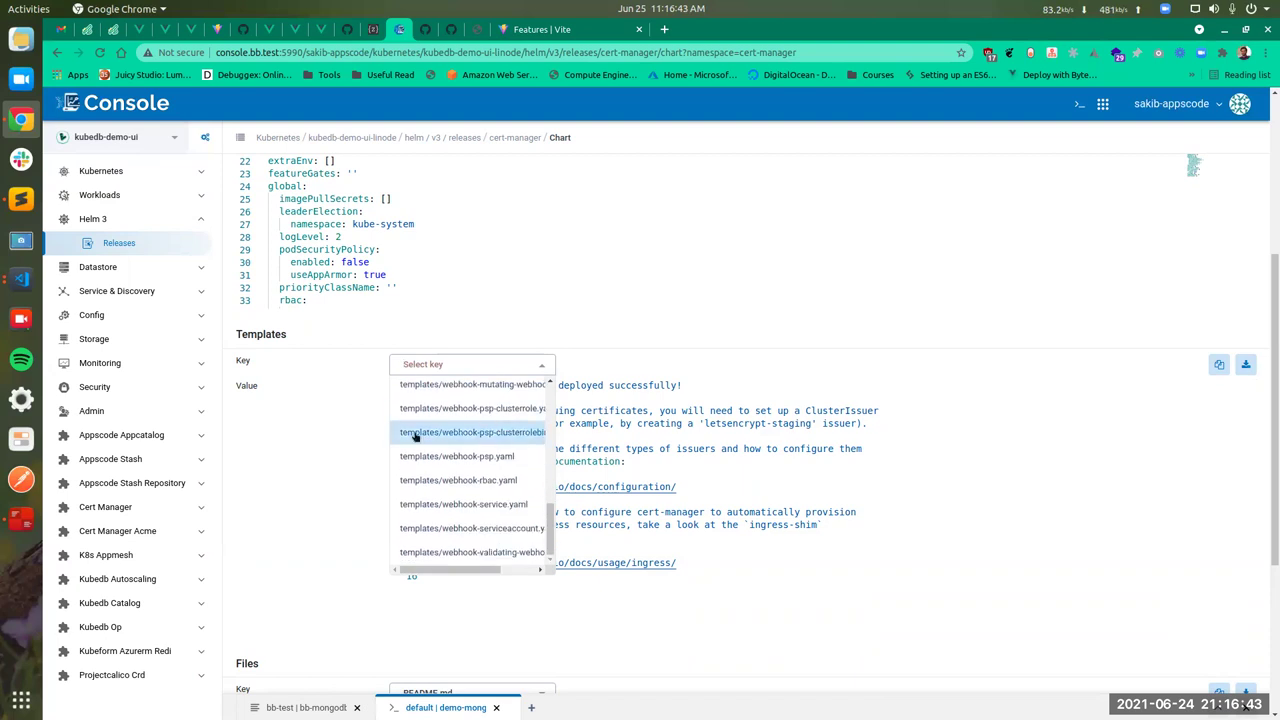
pyautogui.click(279, 393)
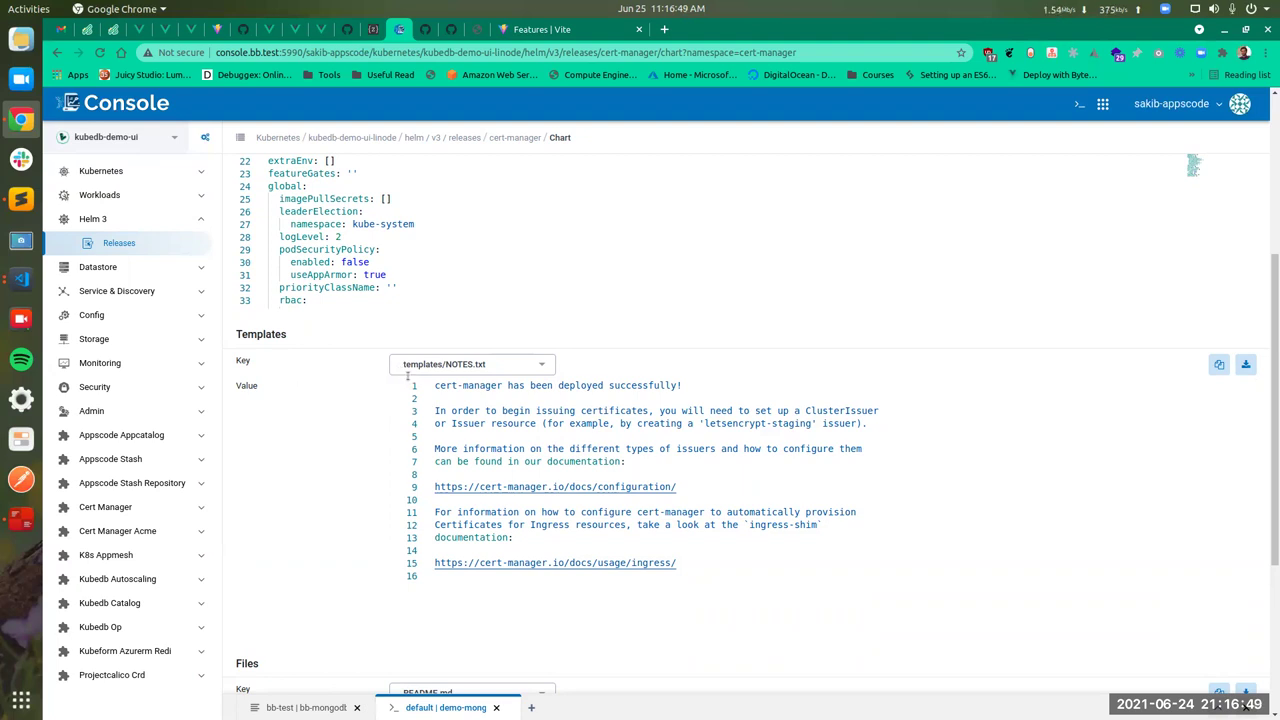
pyautogui.click(546, 366)
pyautogui.scroll(-5, 505, 430)
pyautogui.scroll(8, 496, 400)
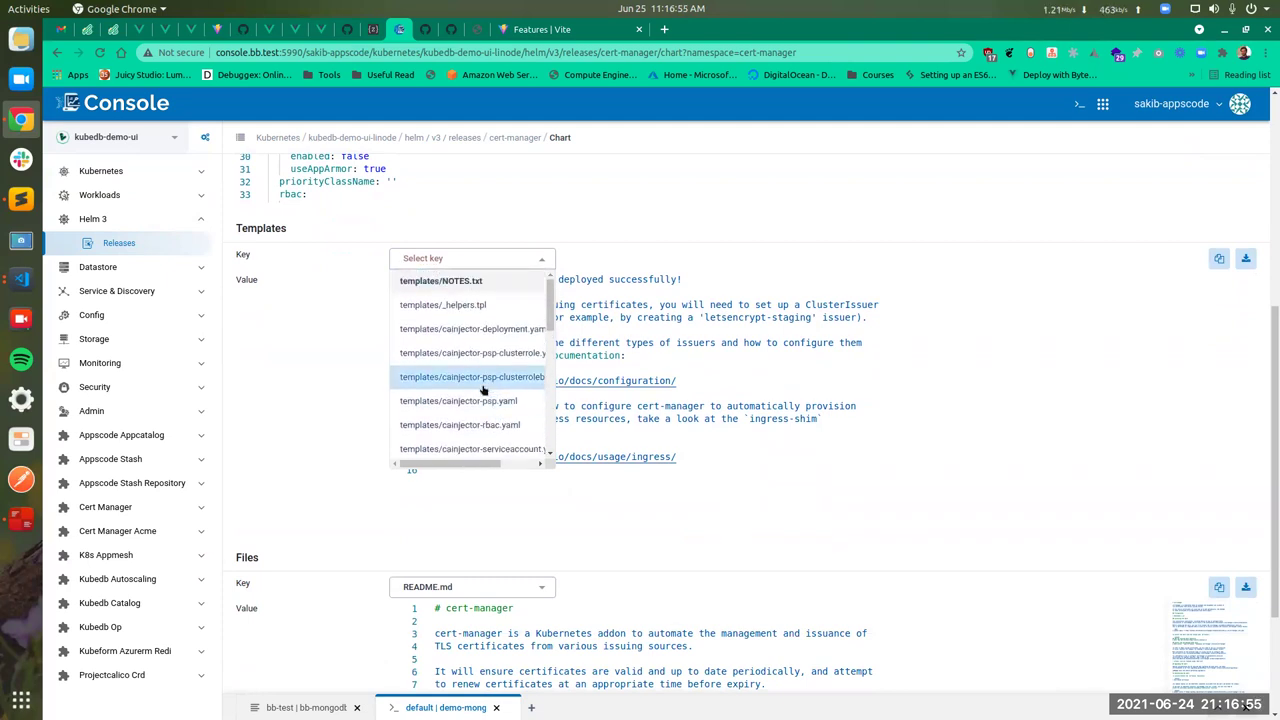
pyautogui.click(320, 312)
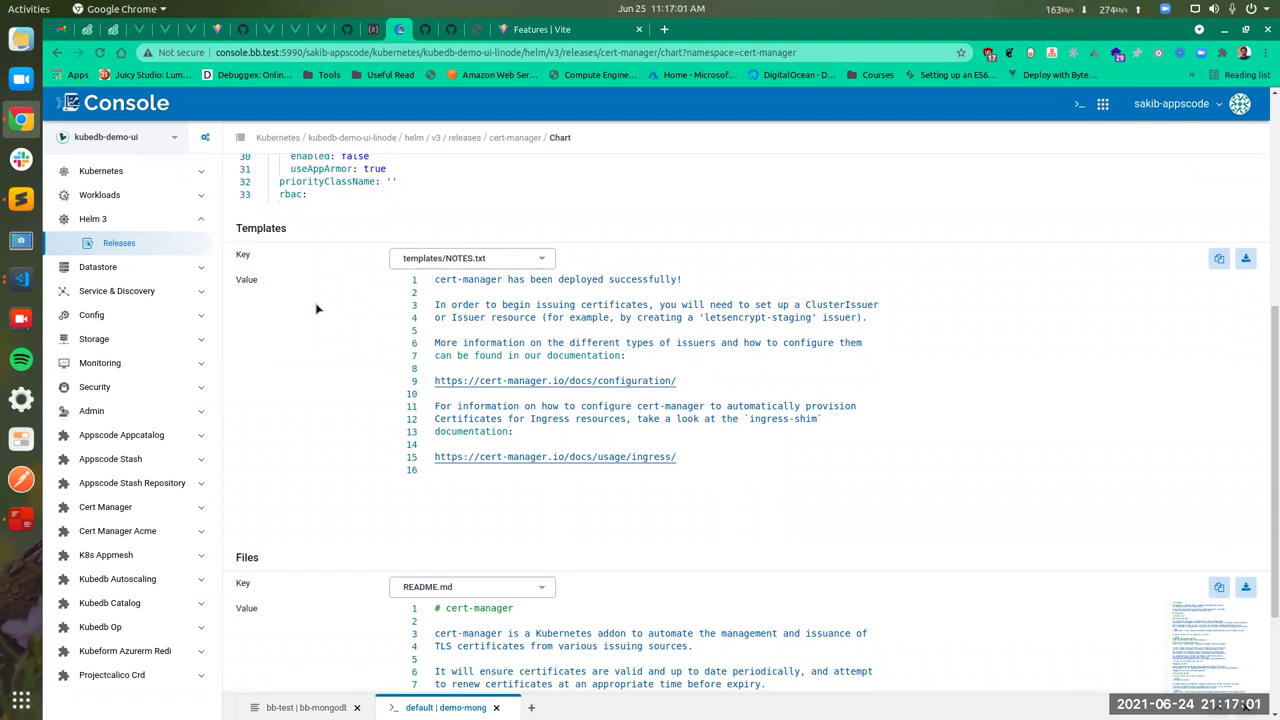
pyautogui.click(530, 262)
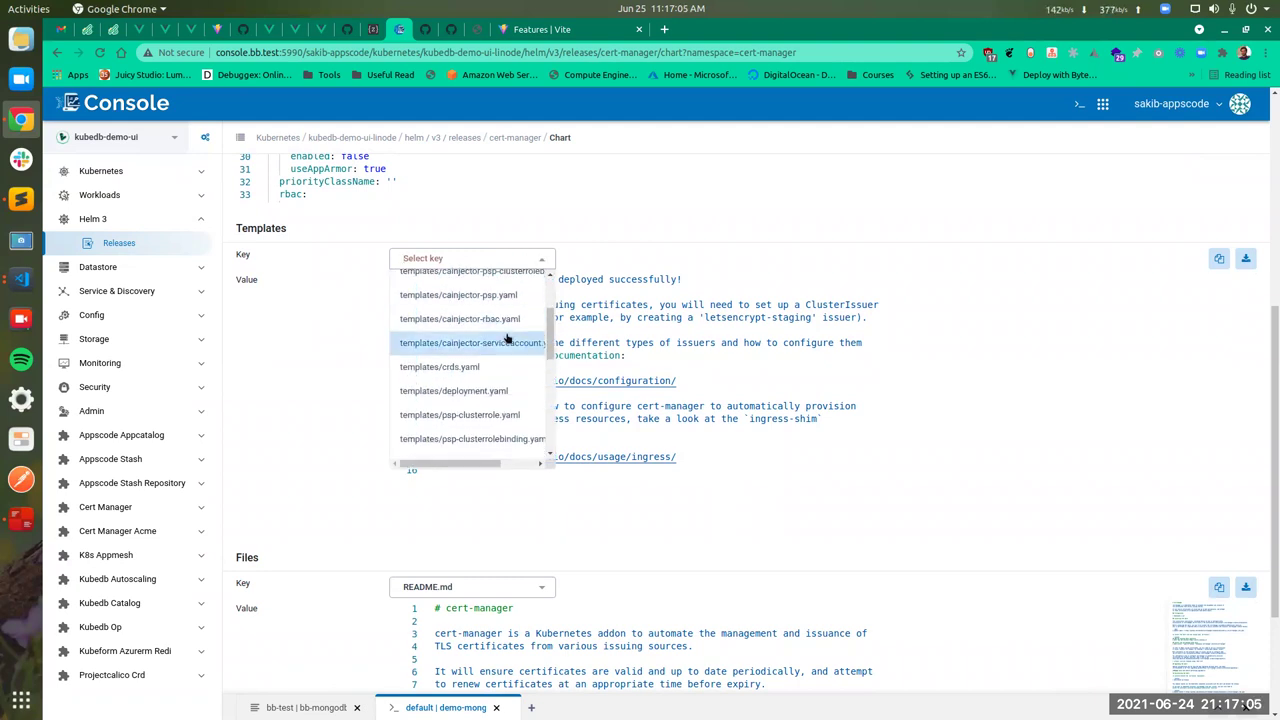
pyautogui.click(340, 305)
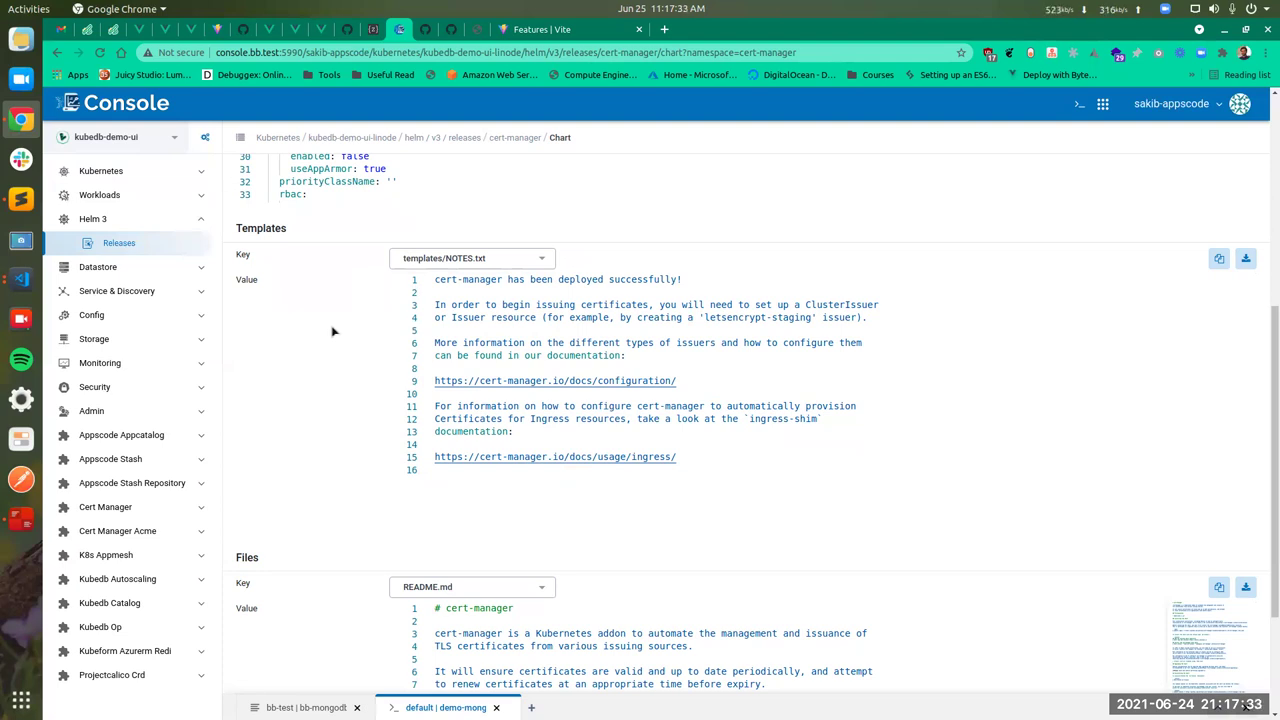
# Go over the cert-manager chart's basic details, values and NOTES.txt template once more
pyautogui.scroll(3, 334, 331)
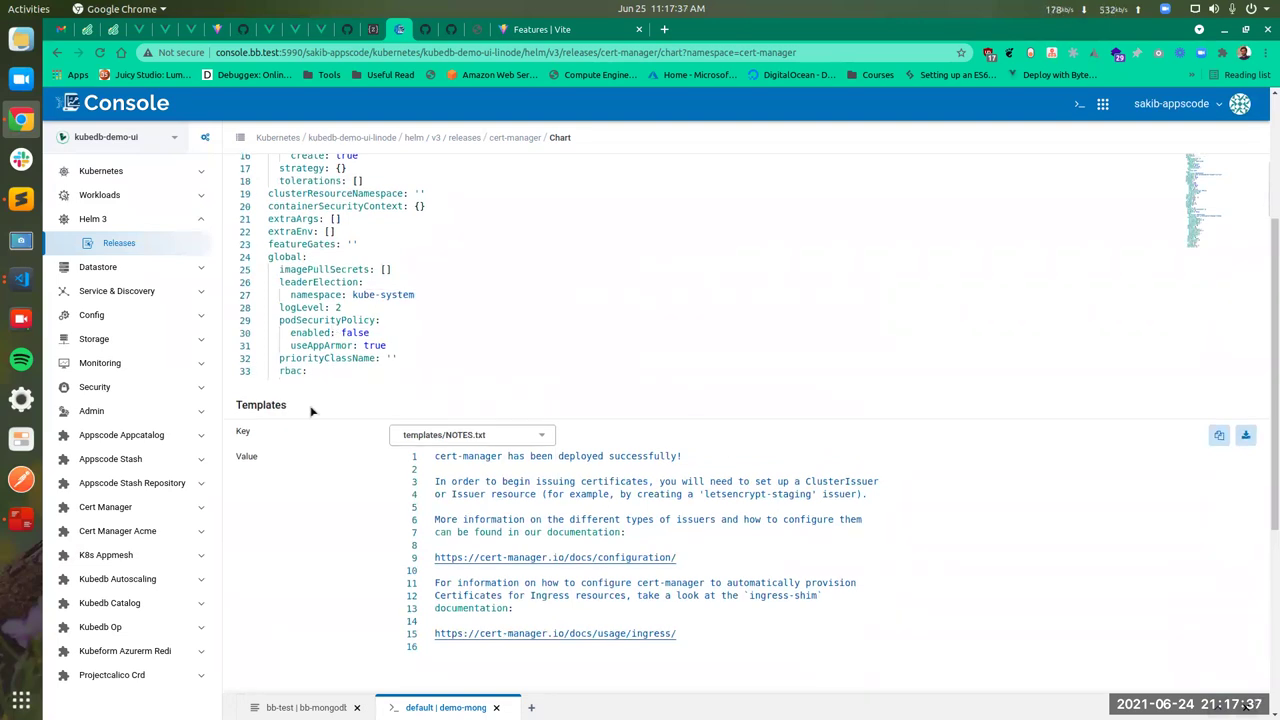
pyautogui.scroll(1, 305, 418)
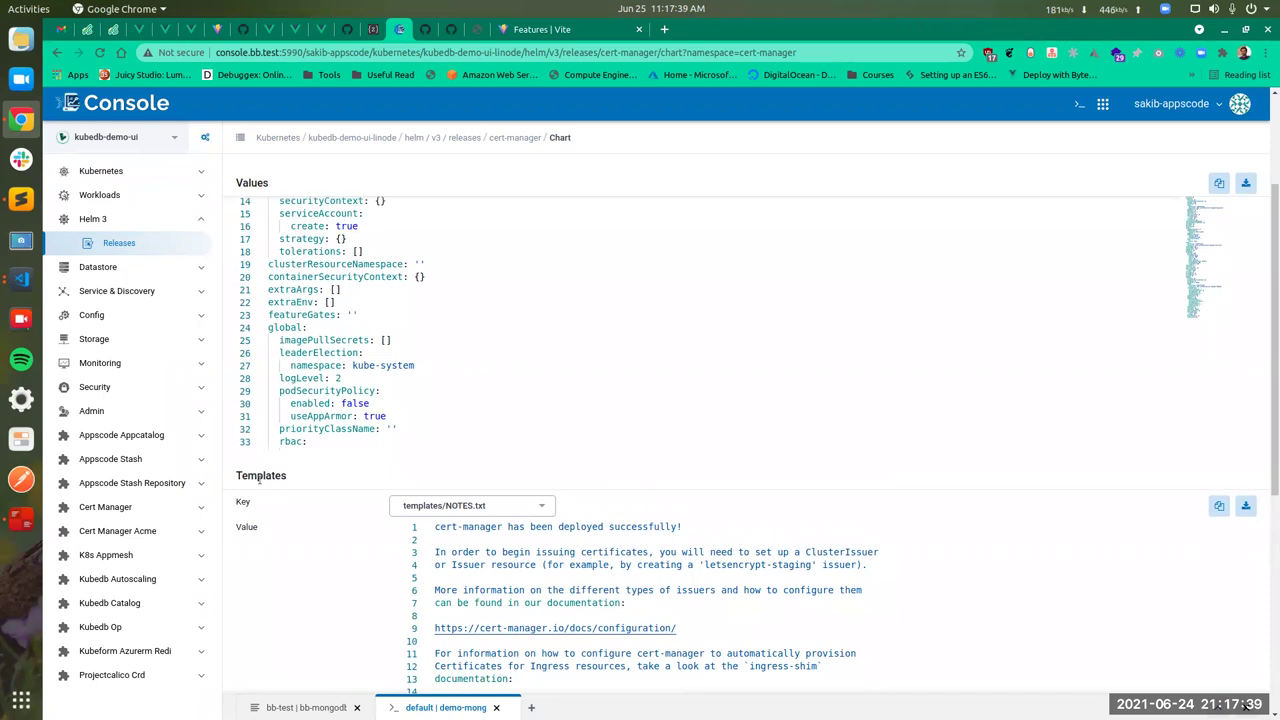
pyautogui.scroll(3, 259, 480)
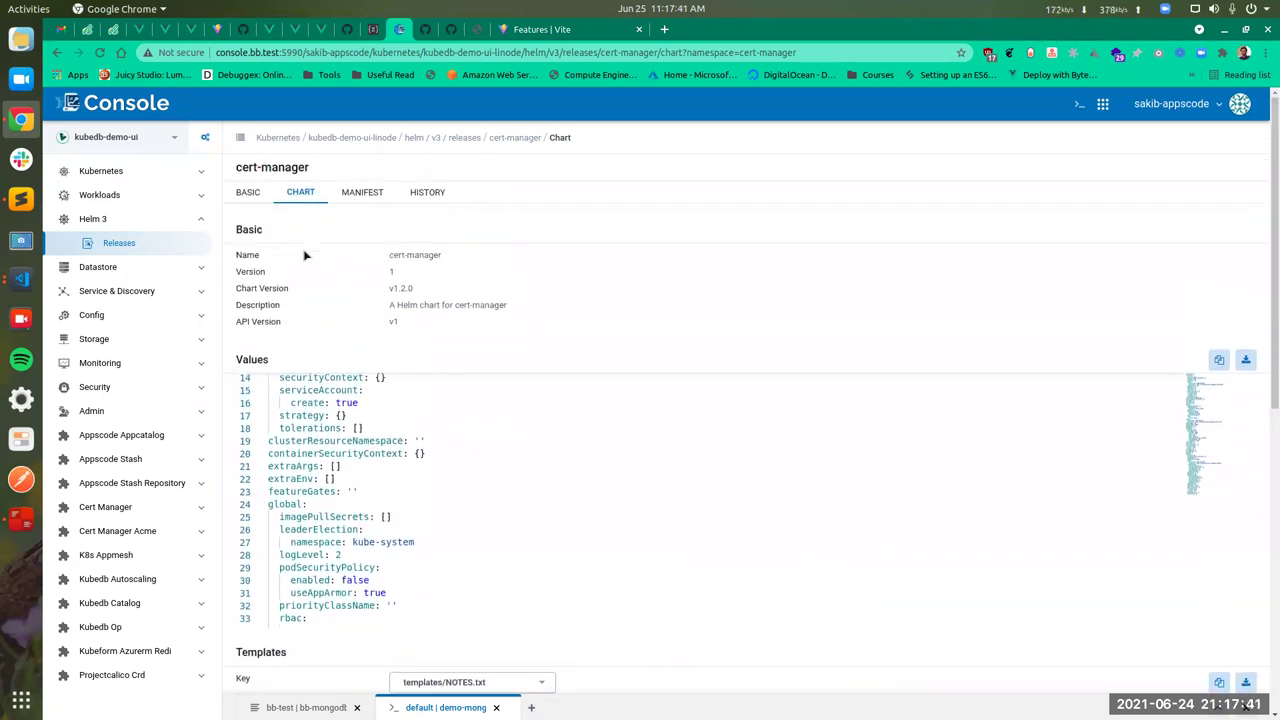
pyautogui.scroll(-5, 298, 440)
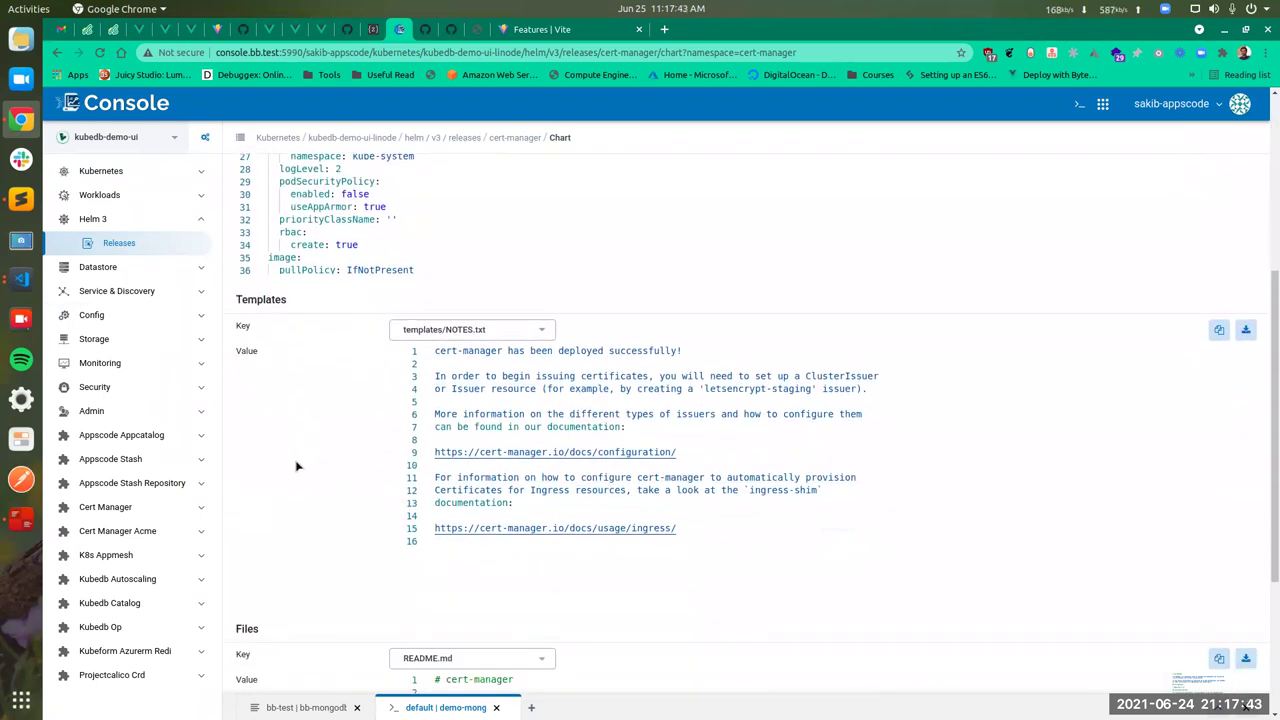
pyautogui.scroll(-1, 300, 450)
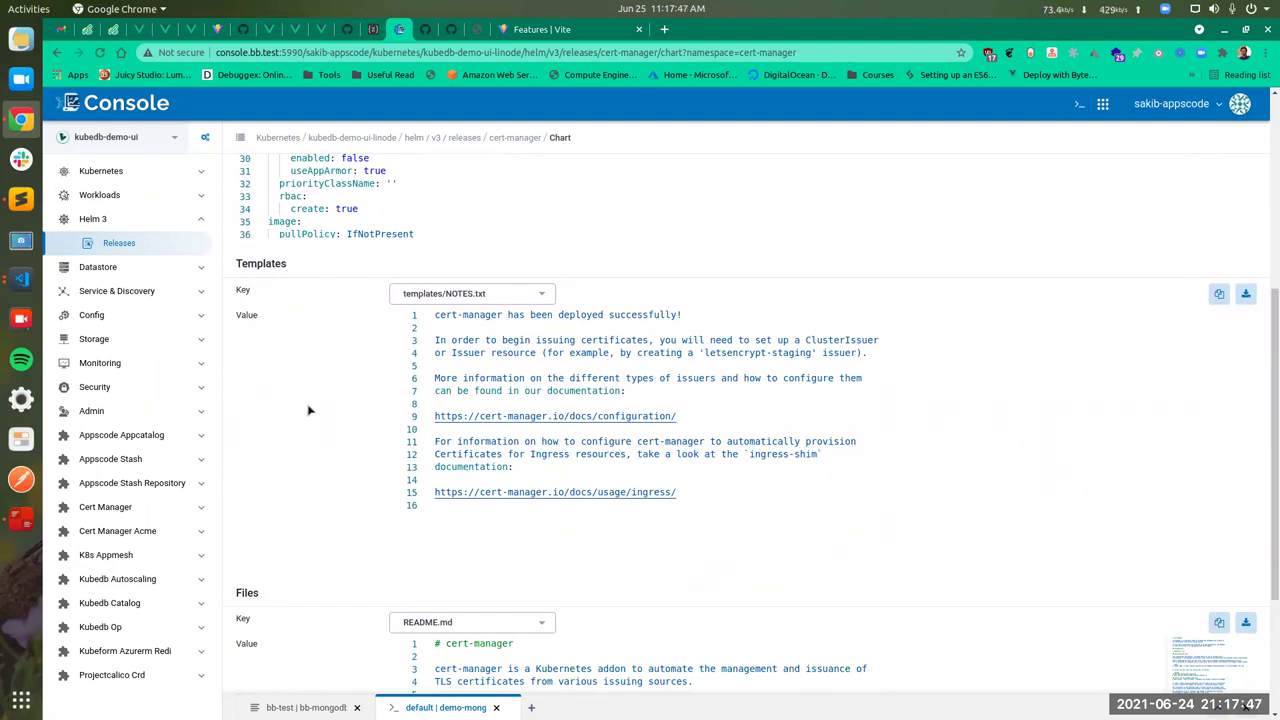
# List the MongoDB datastores and examine demo-mongo-rs-1's basic details, including its AppBinding, MongoDBVersion, stateful sets, pods and services
pyautogui.click(186, 267)
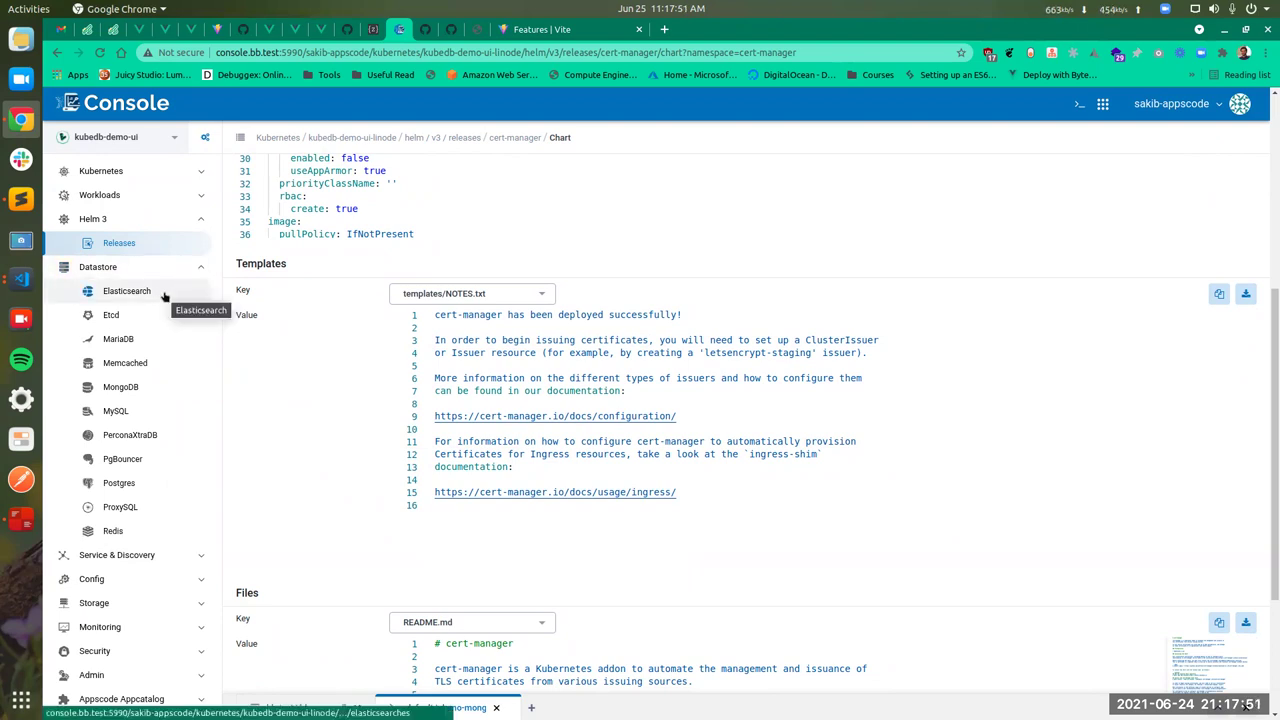
pyautogui.click(130, 387)
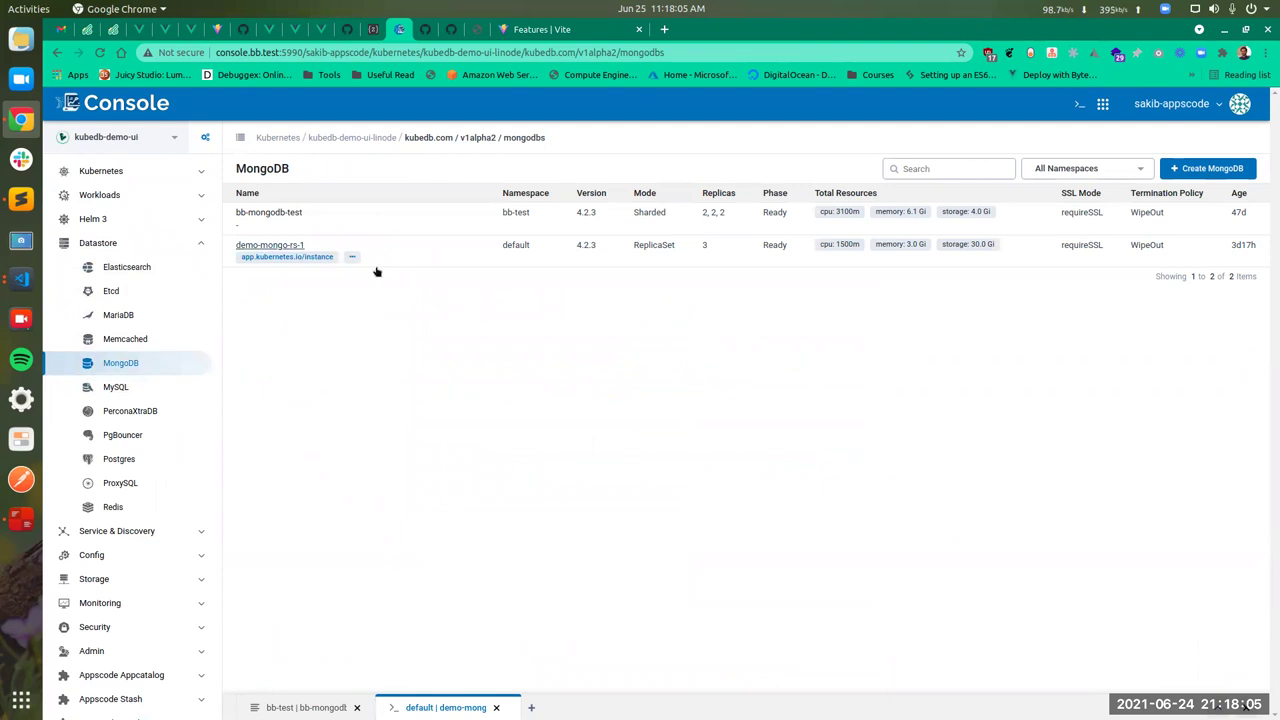
pyautogui.click(287, 250)
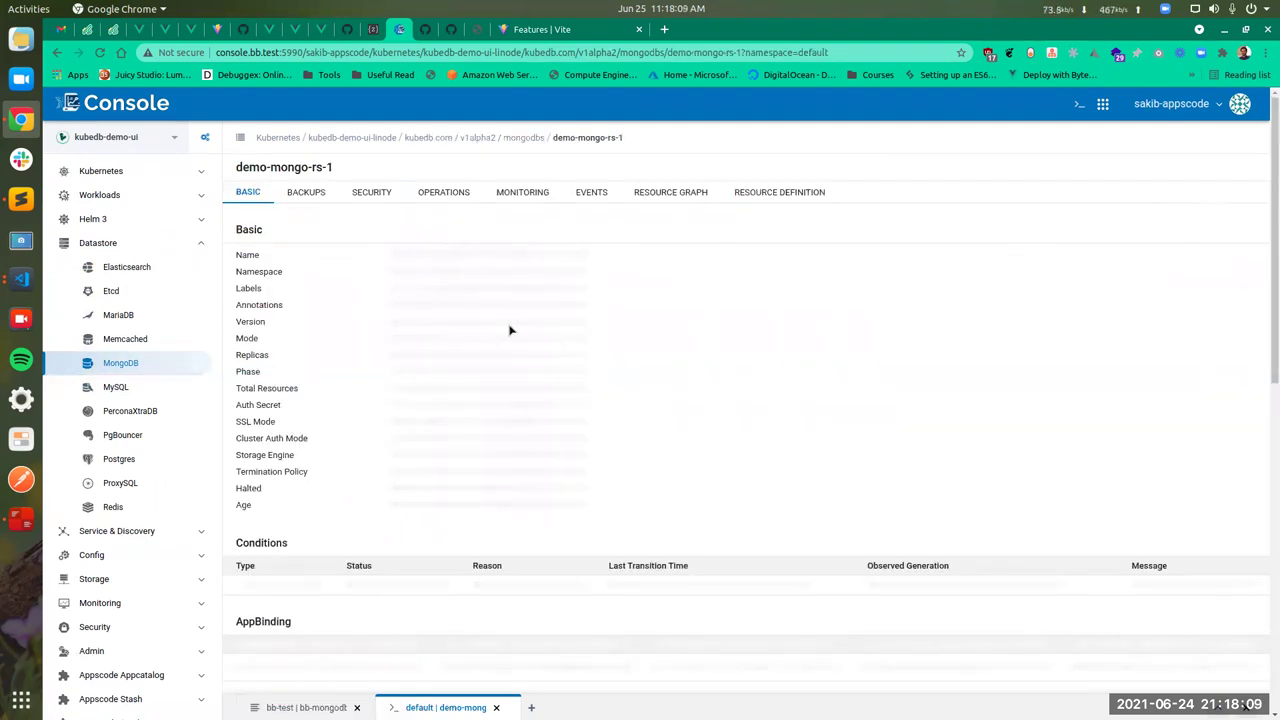
pyautogui.scroll(-2, 686, 359)
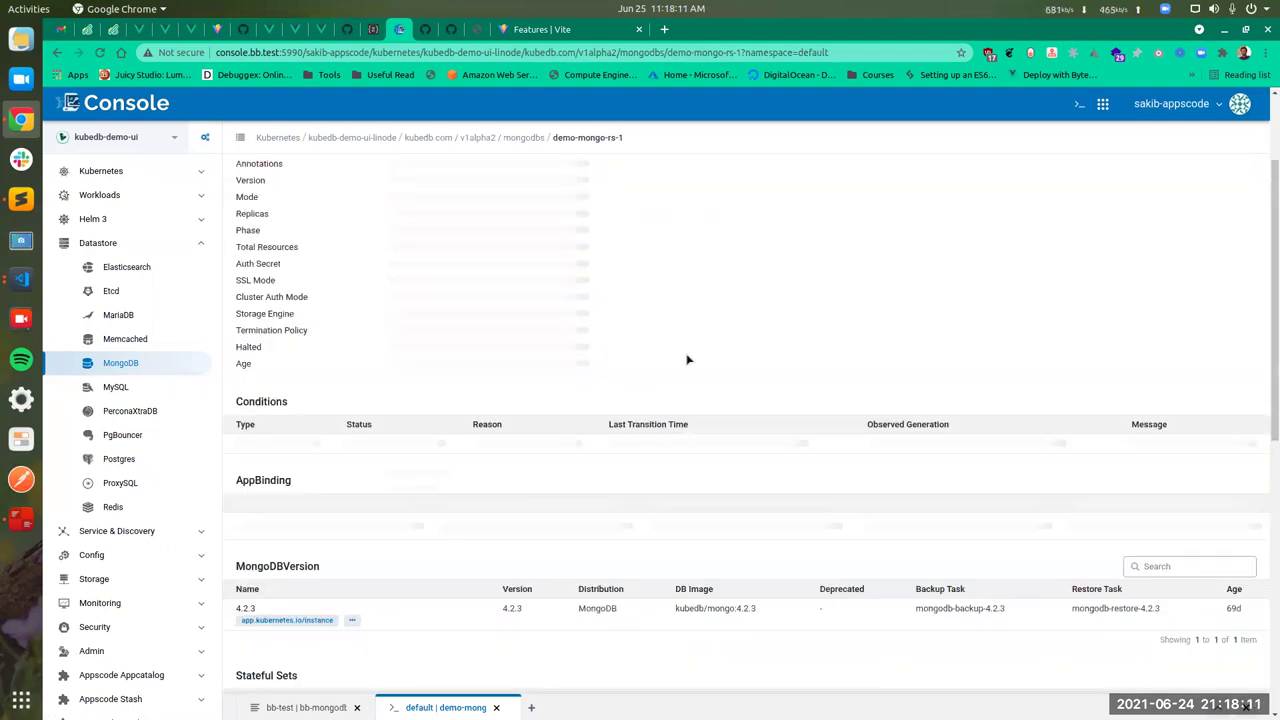
pyautogui.scroll(-2, 686, 359)
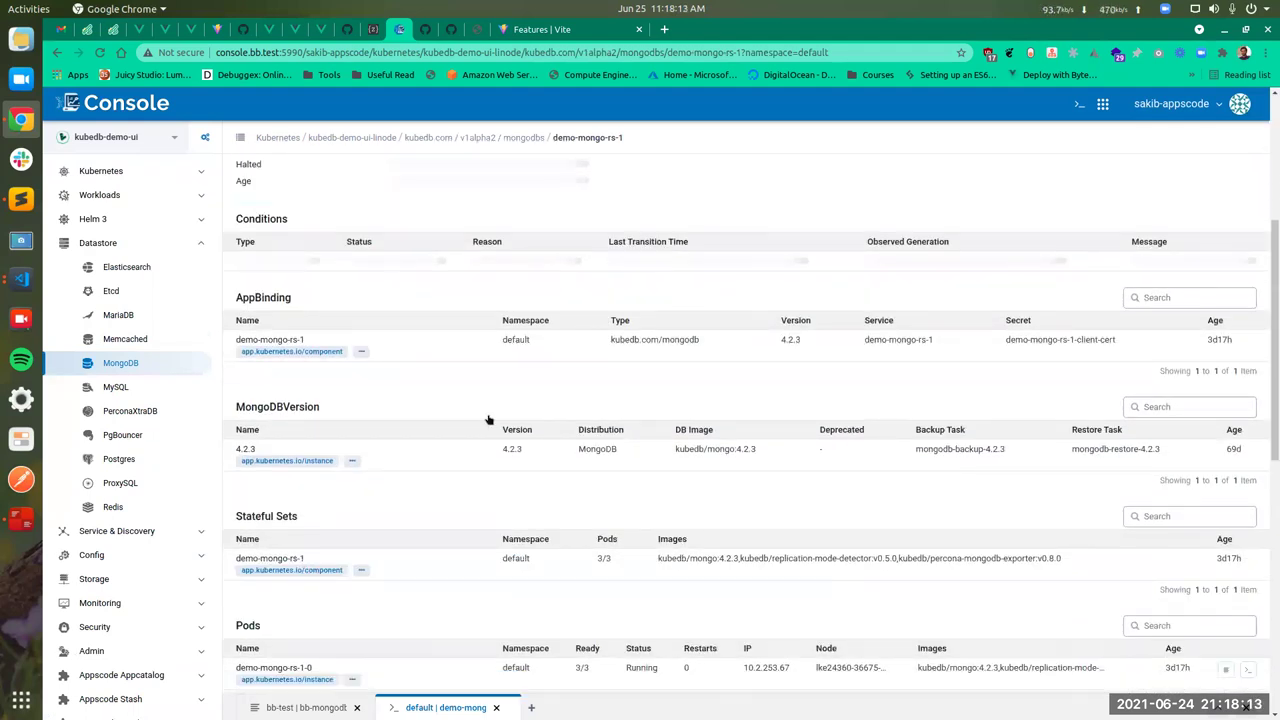
pyautogui.scroll(-1, 628, 375)
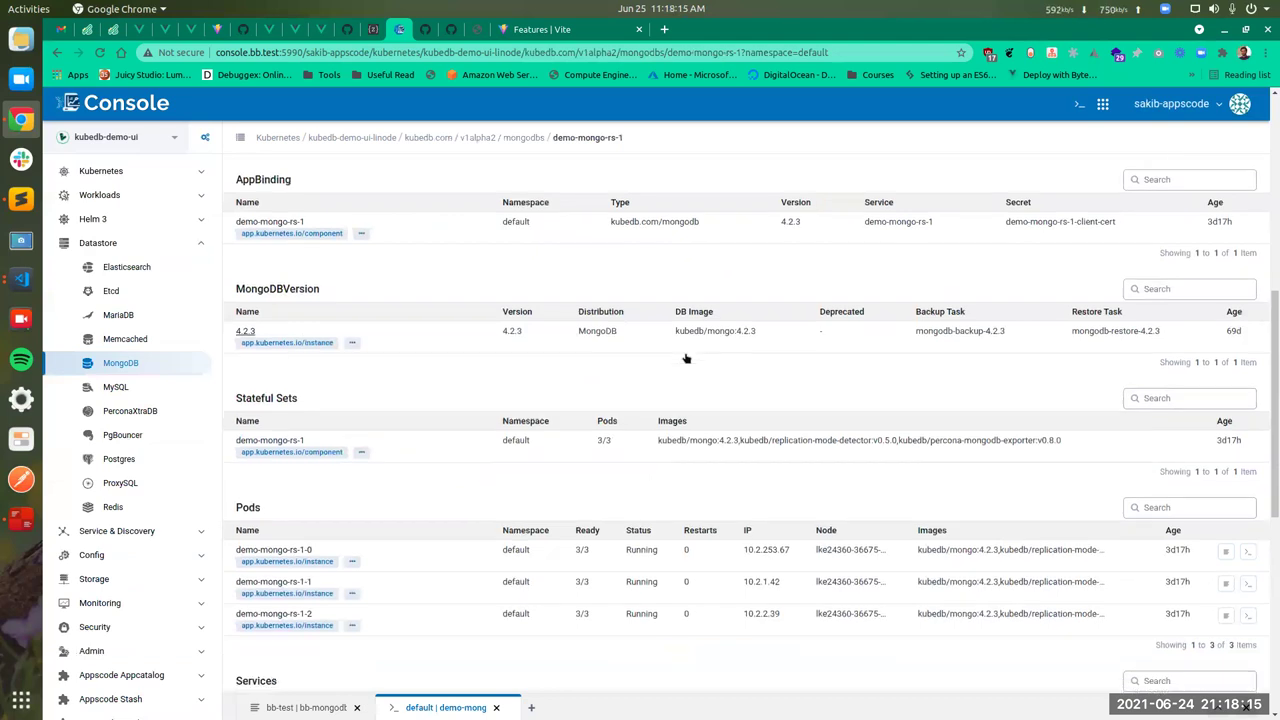
pyautogui.scroll(-3, 686, 360)
pyautogui.scroll(-1, 760, 340)
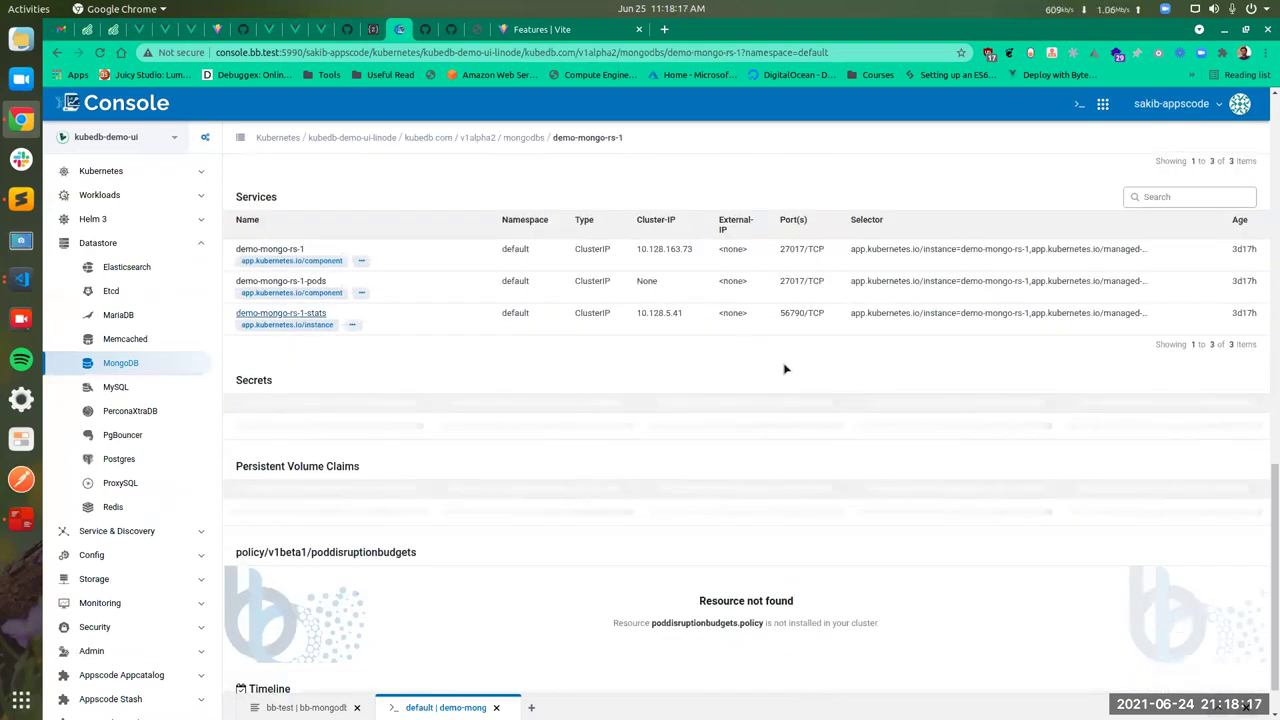
pyautogui.scroll(5, 836, 378)
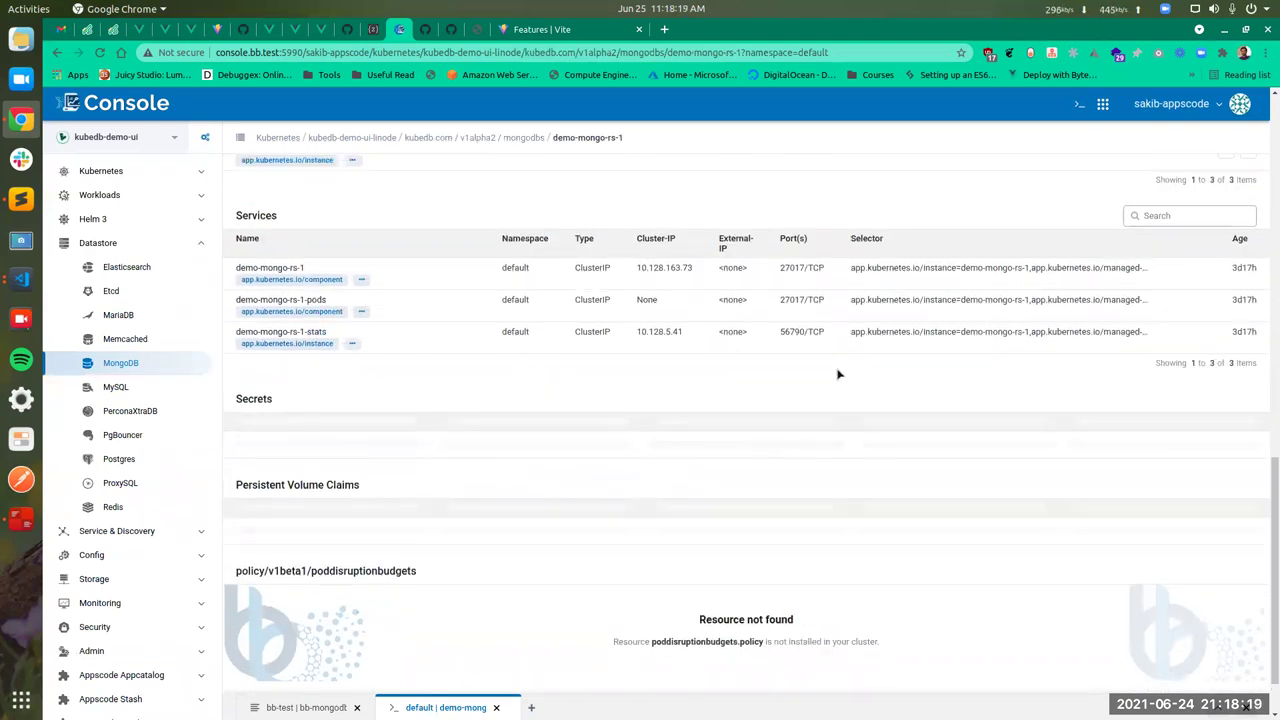
# Examine demo-mongo-rs-1's backup resources and its security resources, including service accounts, roles and role bindings
pyautogui.scroll(5, 838, 375)
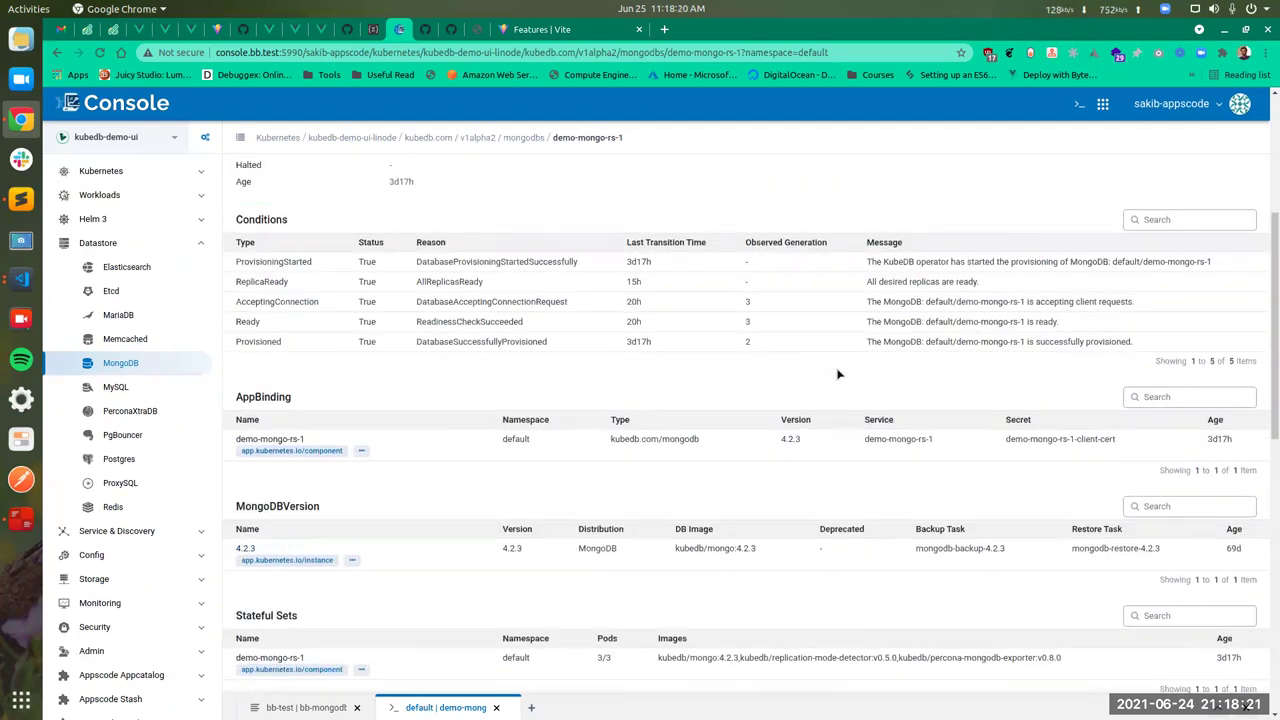
pyautogui.click(313, 198)
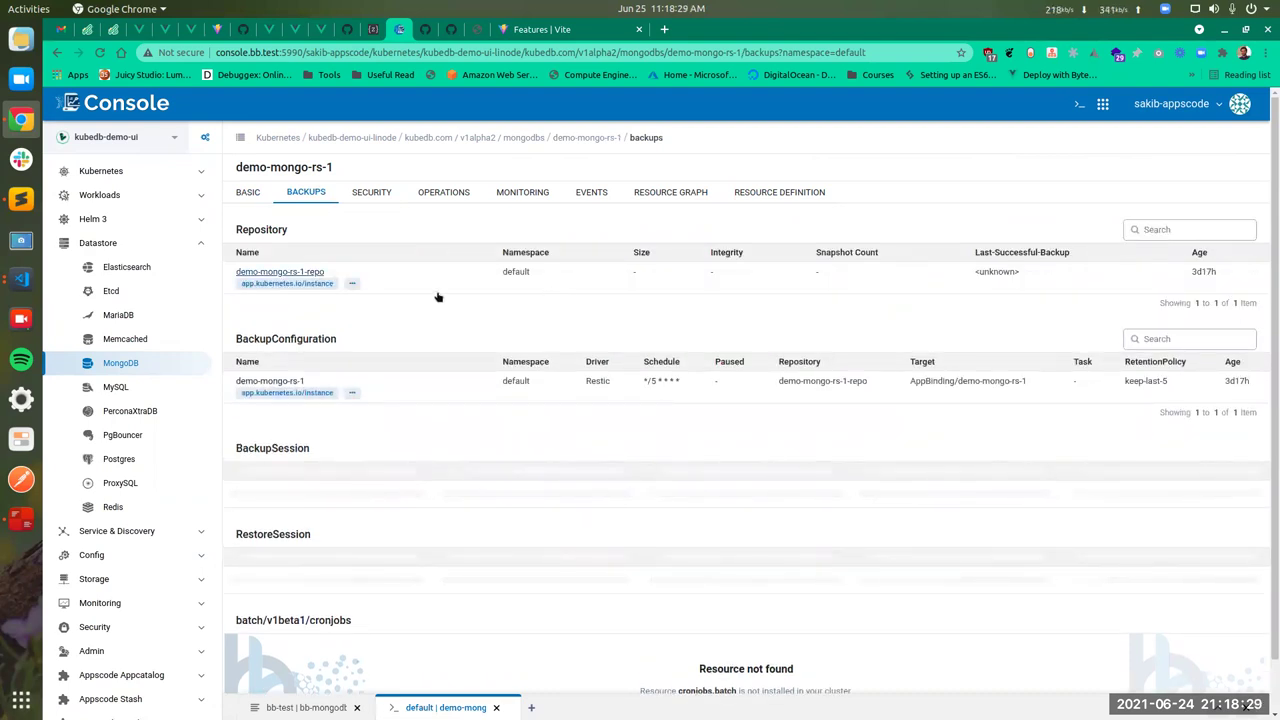
pyautogui.click(371, 192)
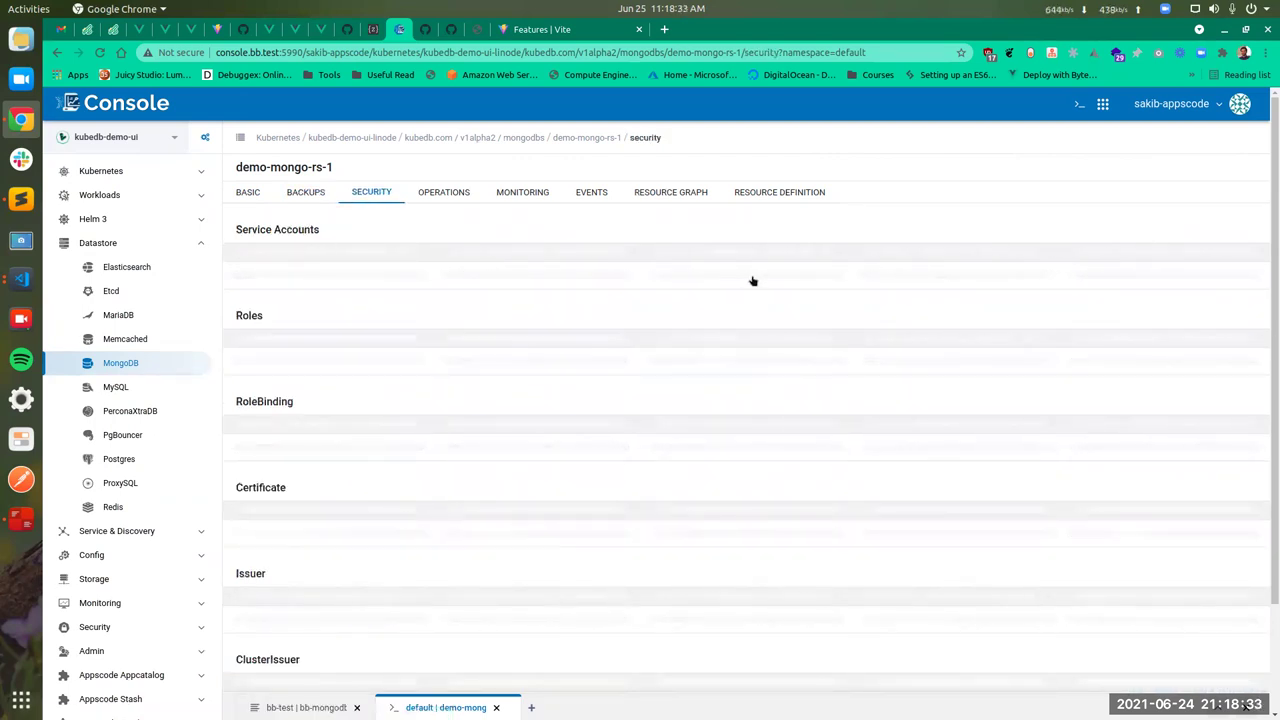
pyautogui.scroll(-3, 771, 340)
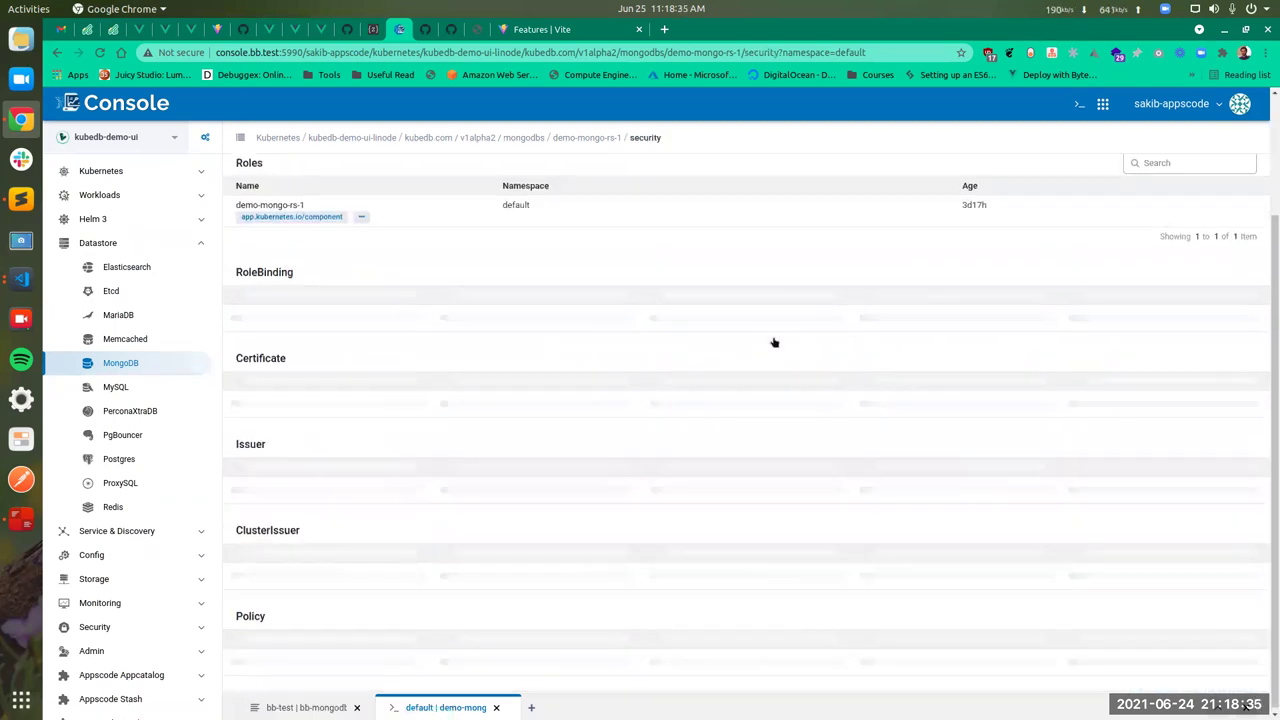
pyautogui.scroll(3, 771, 343)
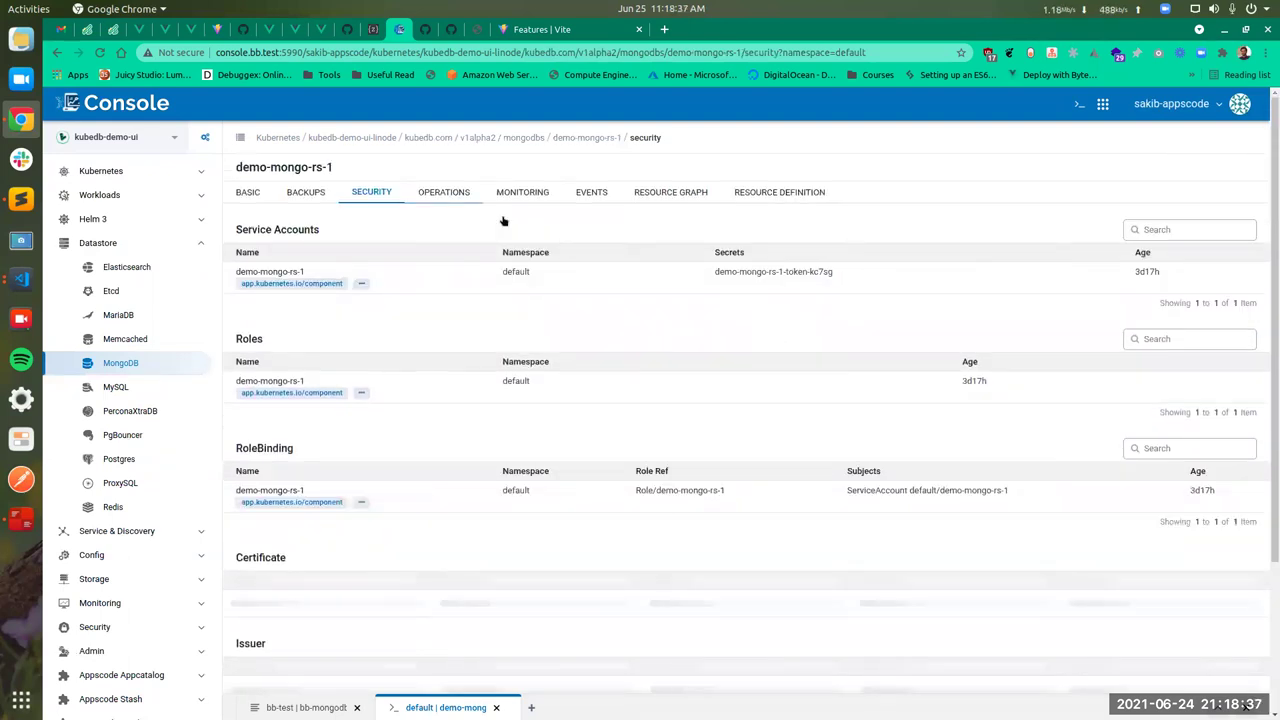
# Examine demo-mongo-rs-1's operations requests, monitoring resources and events
pyautogui.click(431, 203)
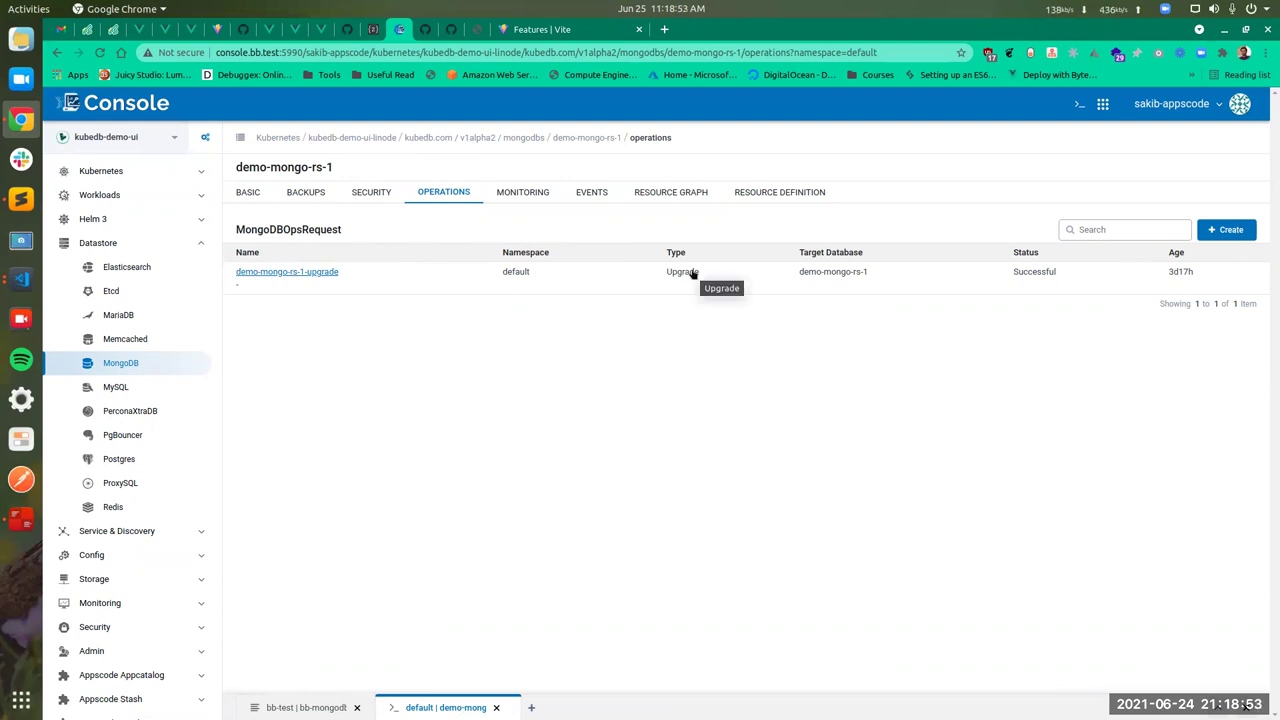
pyautogui.click(548, 192)
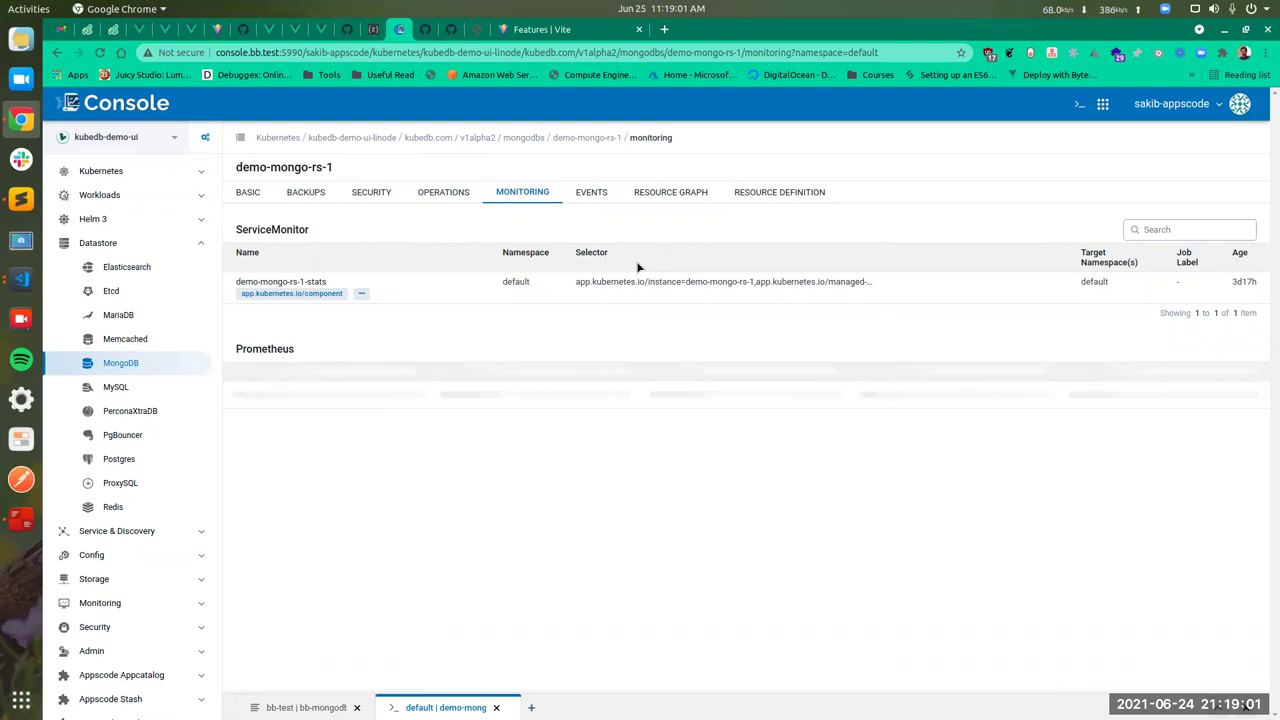
pyautogui.click(602, 197)
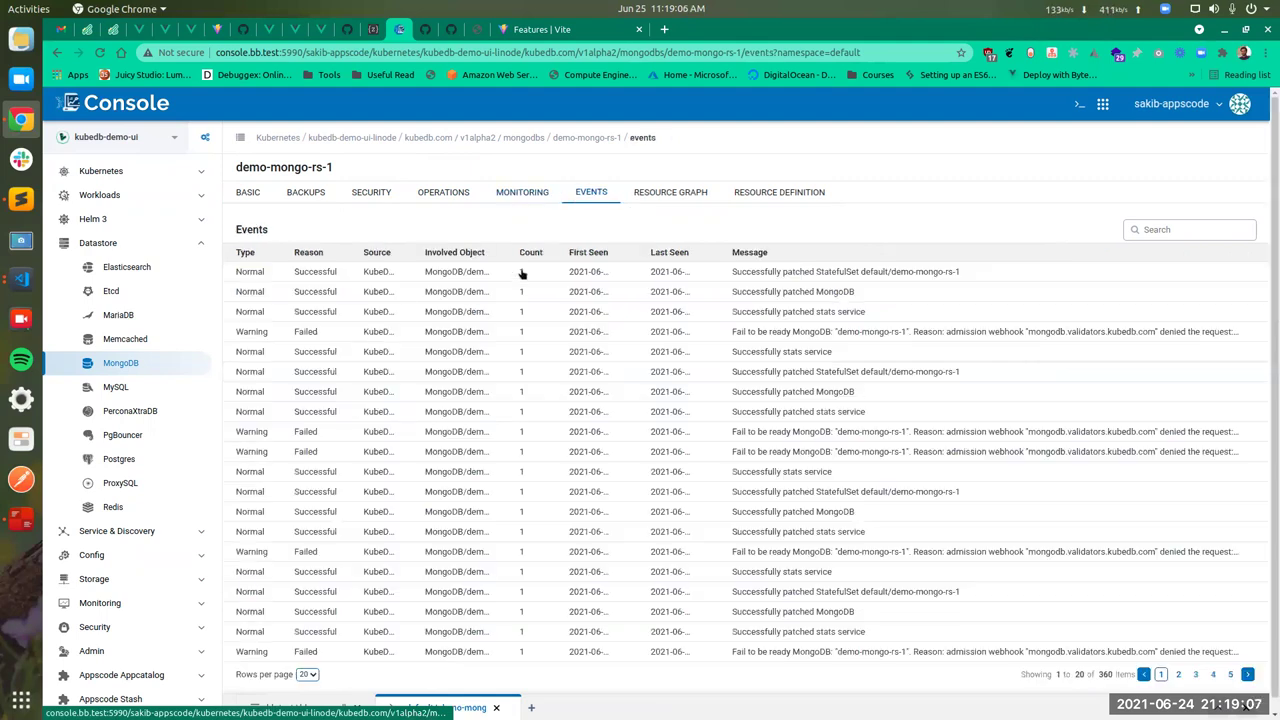
pyautogui.scroll(-1, 640, 290)
pyautogui.scroll(1, 695, 298)
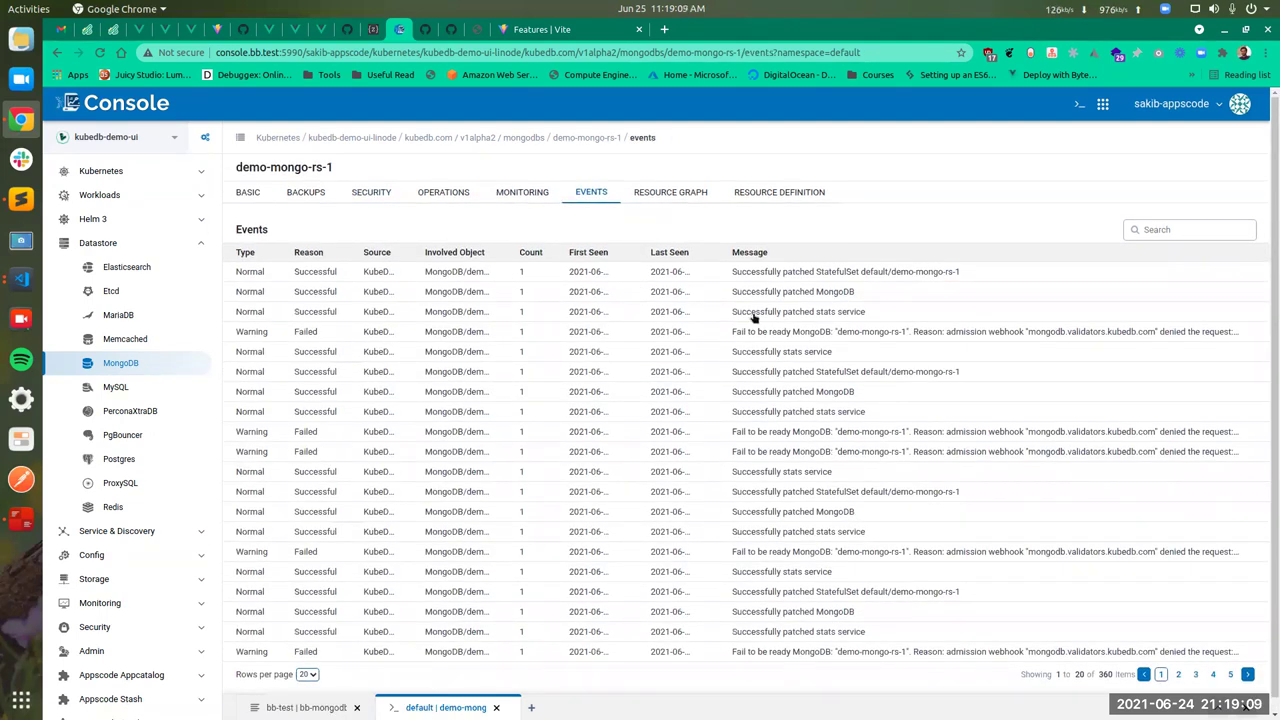
# Examine demo-mongo-rs-1's resource definition and its graph of connected resources
pyautogui.click(685, 197)
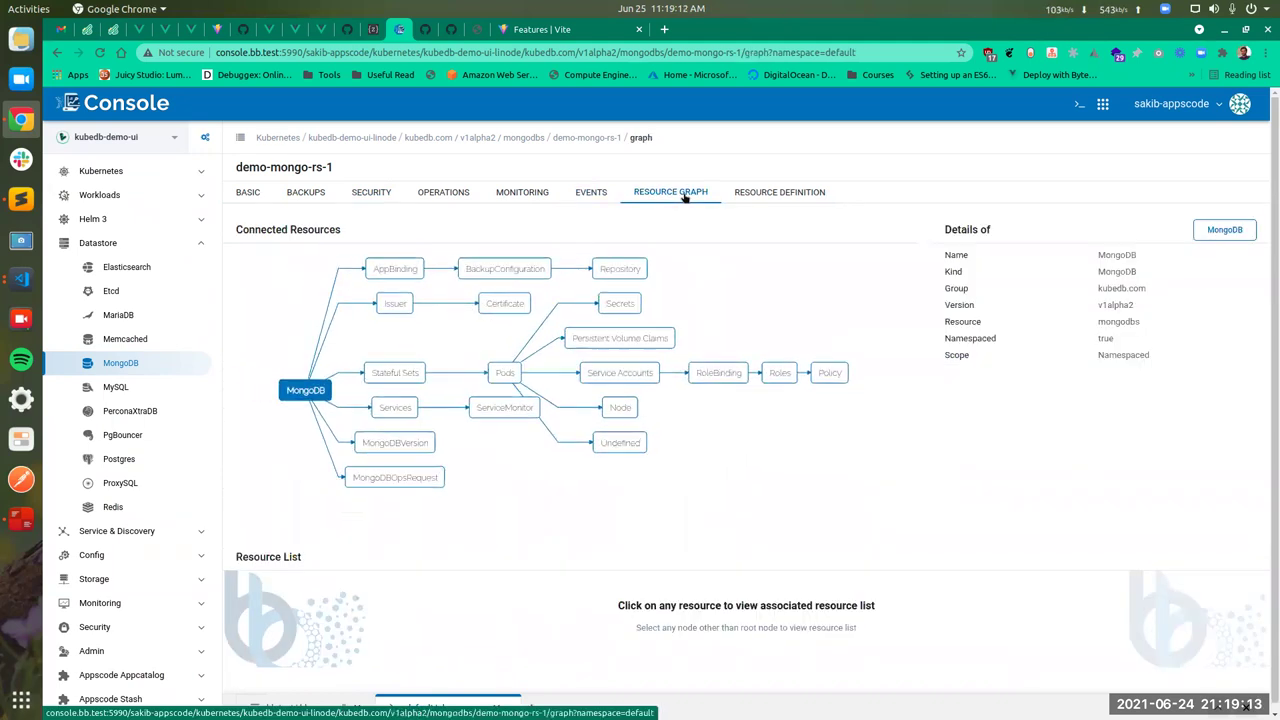
pyautogui.click(789, 199)
pyautogui.click(688, 193)
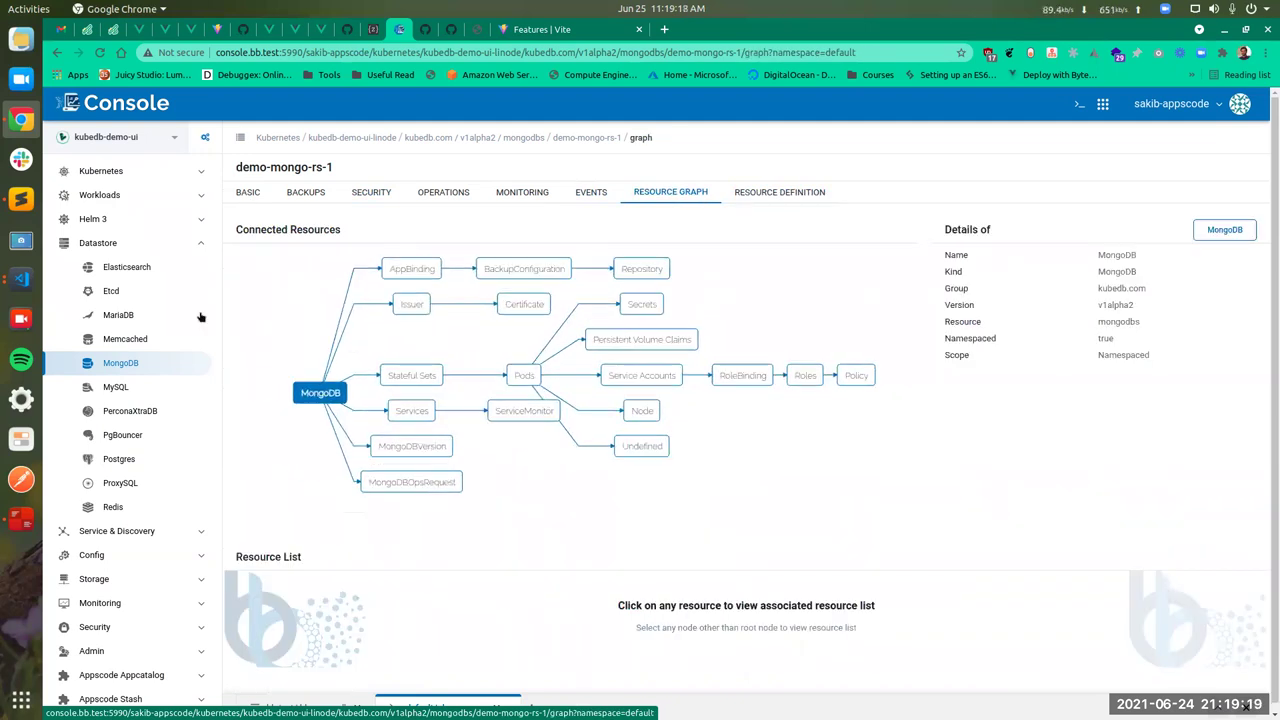
# Open the form for creating a datastore from the MongoDB list and review its fields from the database name to the configuration options
pyautogui.click(160, 362)
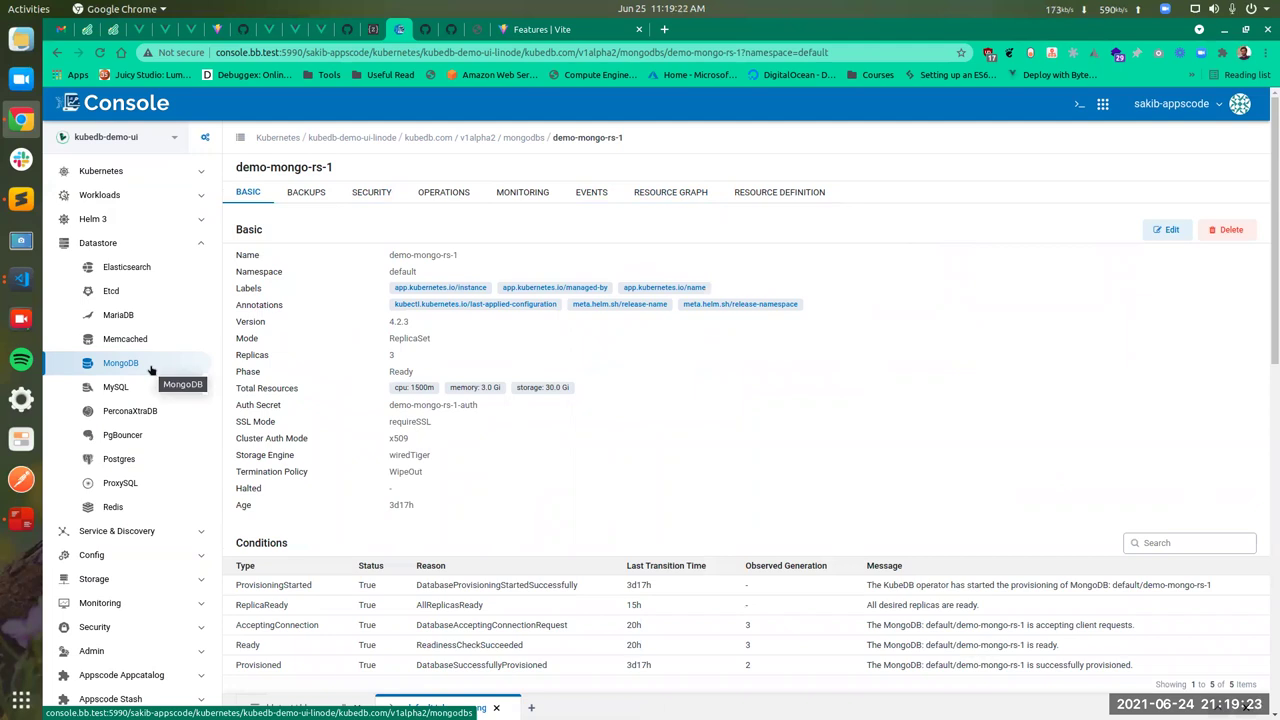
pyautogui.click(150, 364)
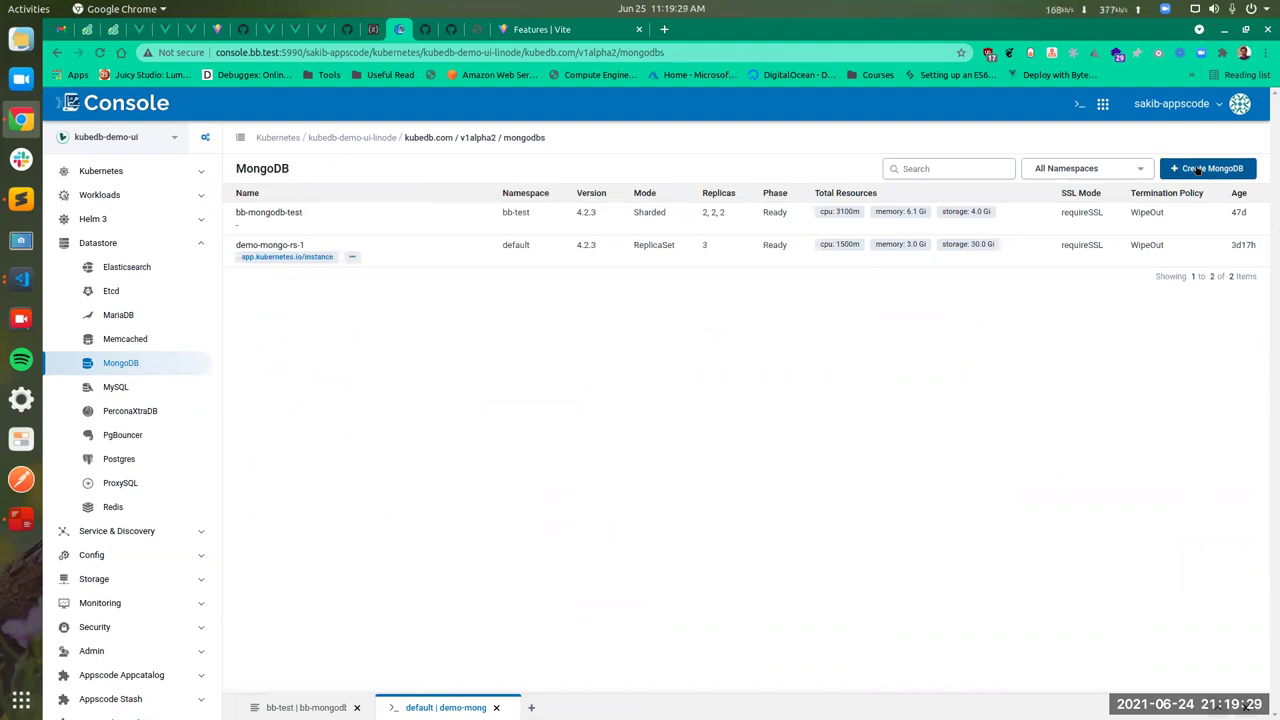
pyautogui.click(1198, 170)
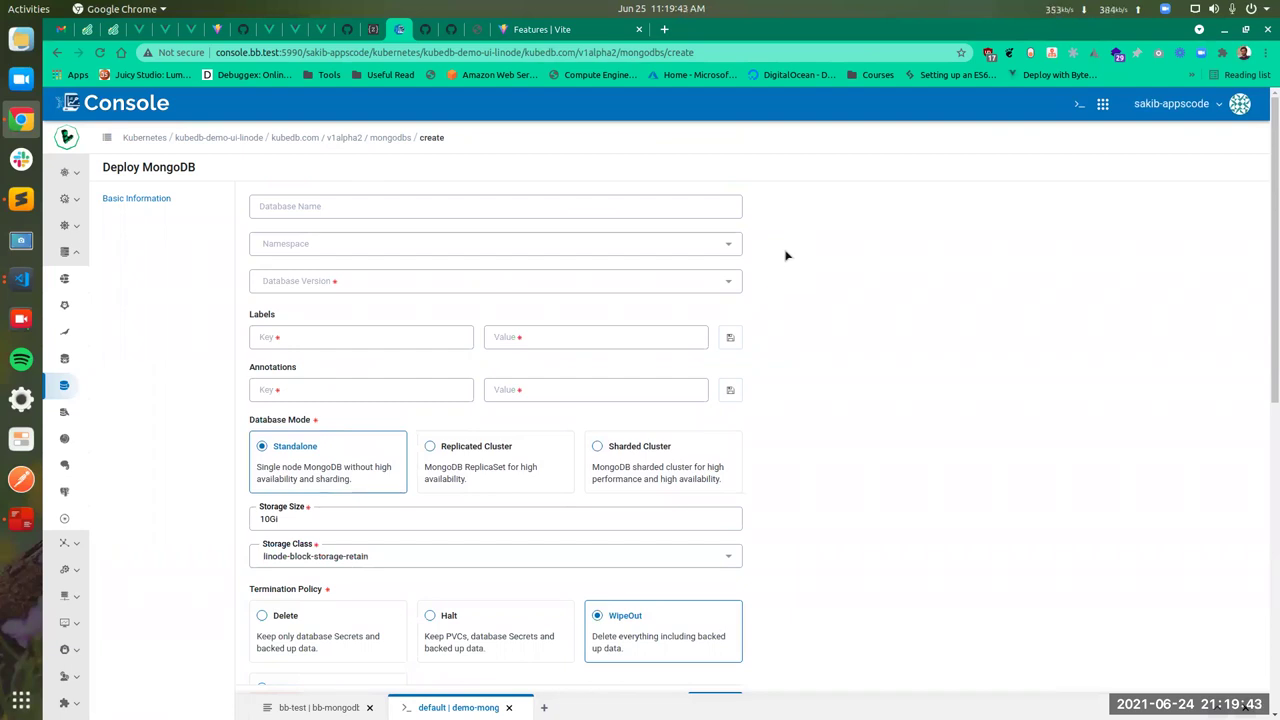
pyautogui.scroll(-5, 785, 260)
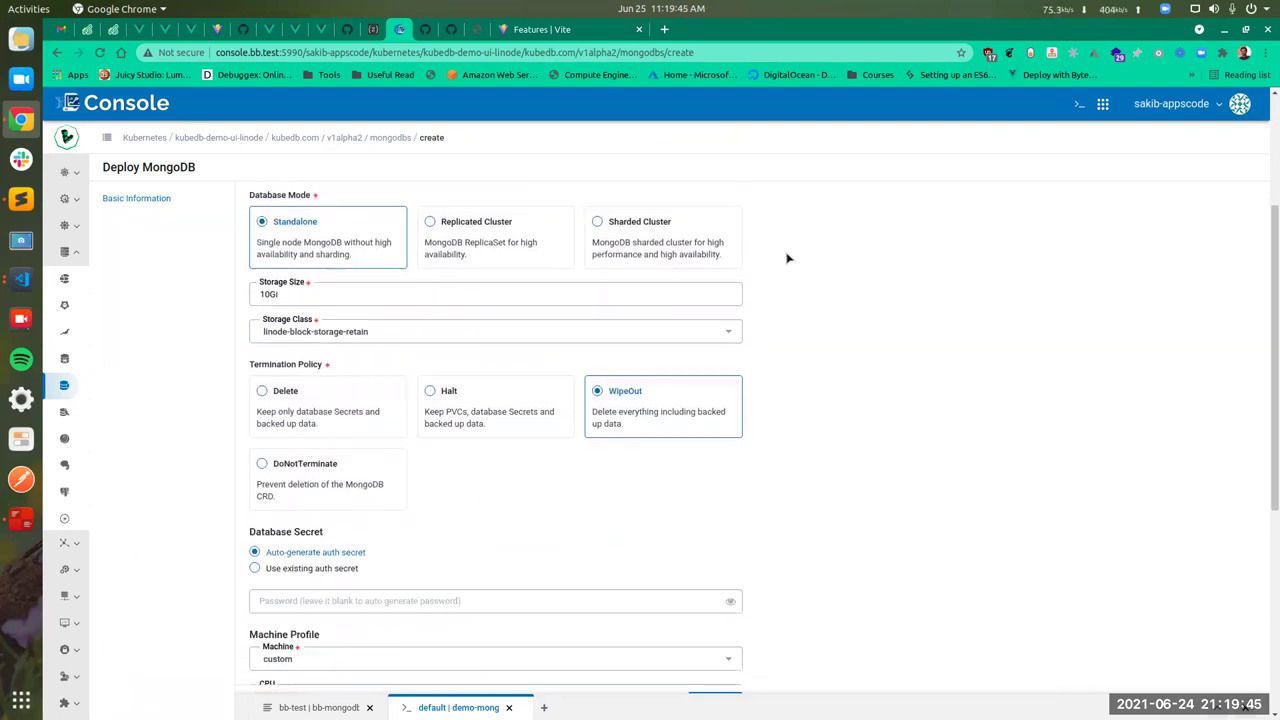
pyautogui.scroll(-2, 787, 259)
pyautogui.scroll(-3, 815, 270)
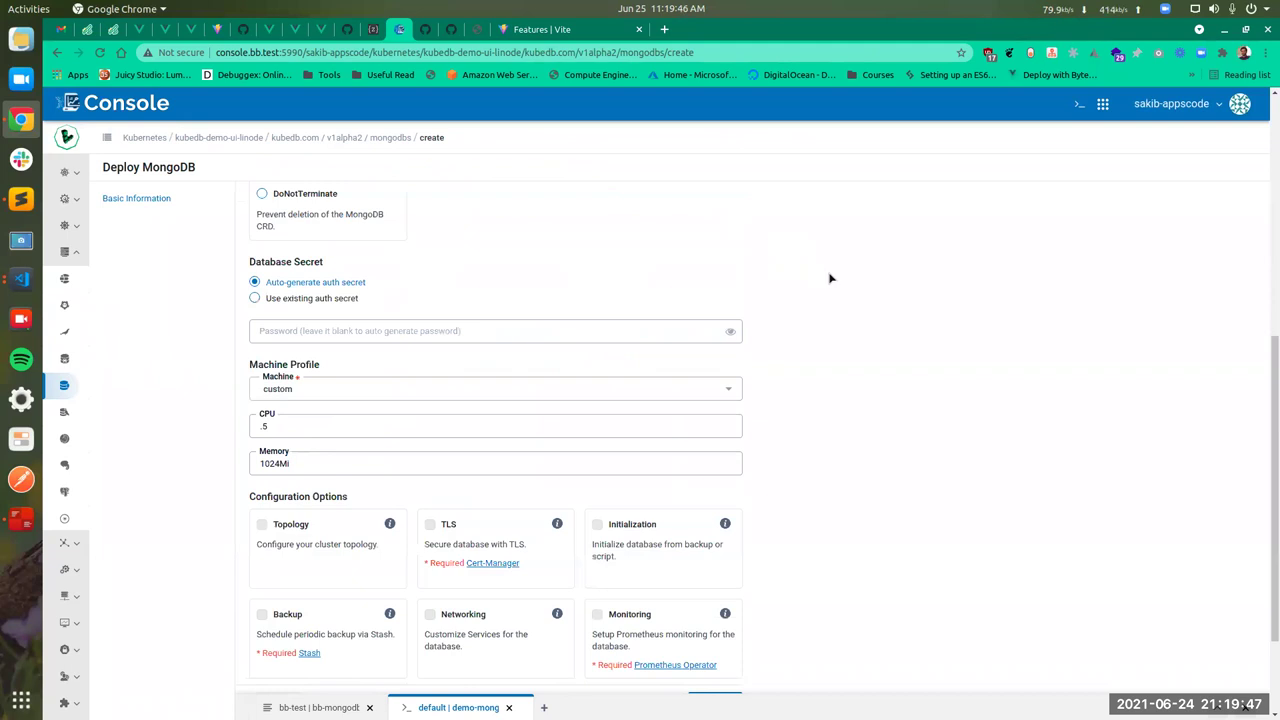
pyautogui.scroll(1, 830, 277)
pyautogui.scroll(5, 829, 274)
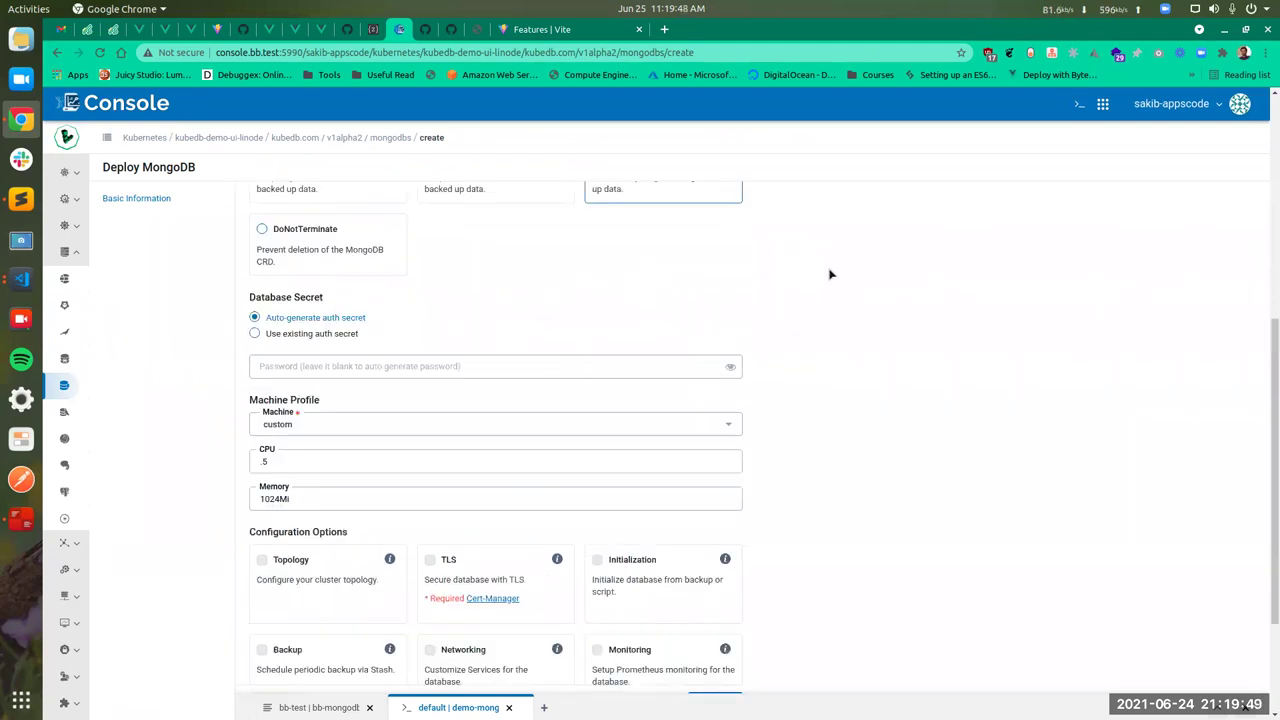
pyautogui.scroll(4, 926, 350)
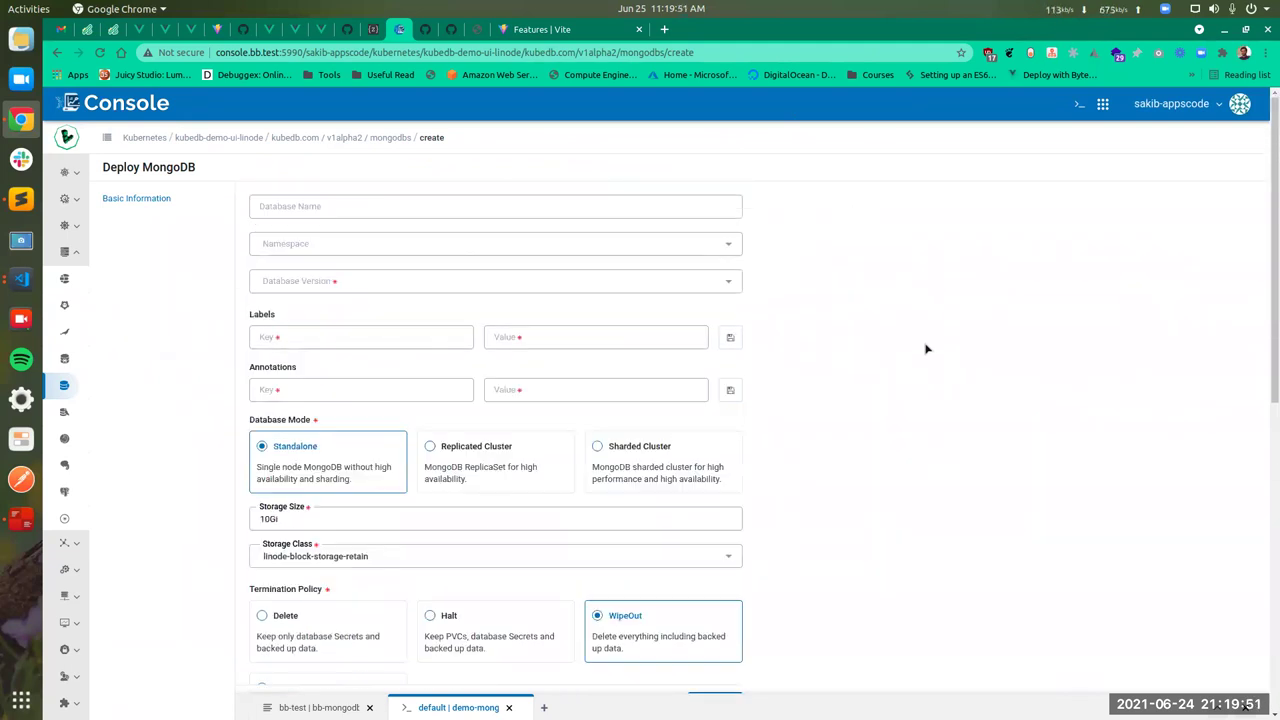
# Name the new database monthly-demo-rs, put it in the default namespace and choose database version 4.1.7-v3 (4.1.7)
pyautogui.click(603, 206)
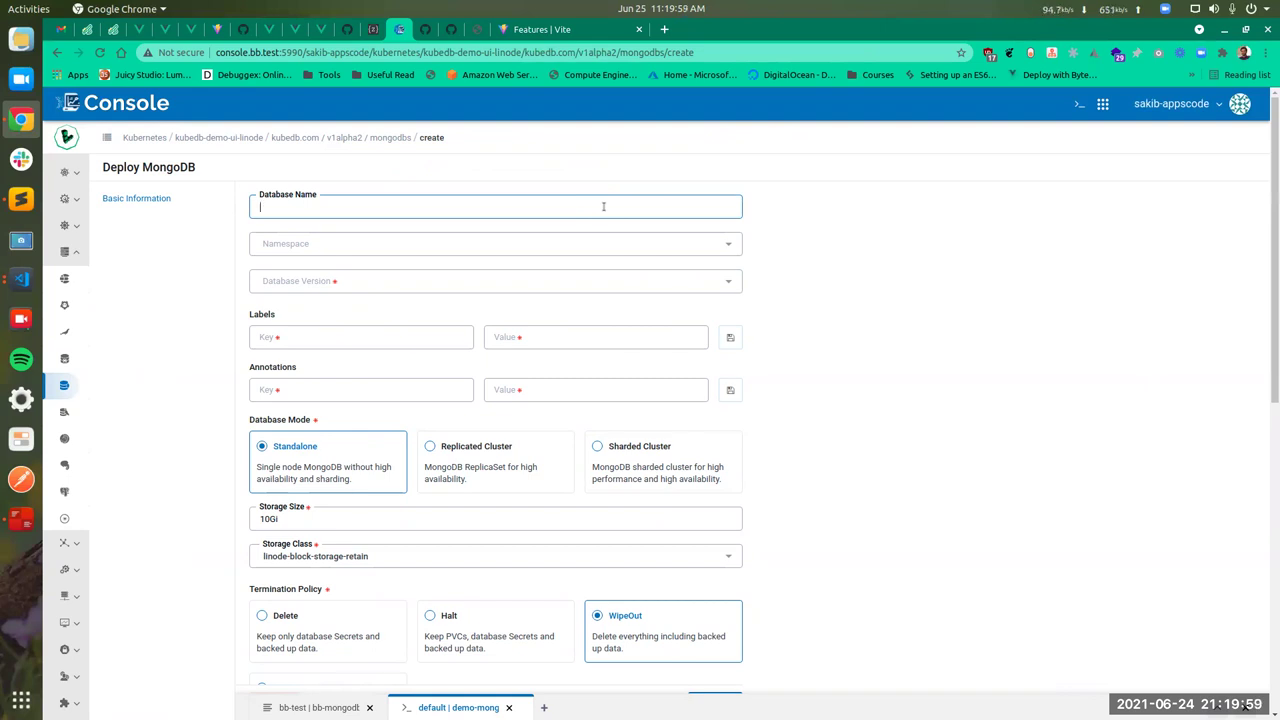
pyautogui.write('demo-')
pyautogui.press('BackSpace')
pyautogui.press('BackSpace')
pyautogui.press('BackSpace')
pyautogui.press('BackSpace')
pyautogui.write('monthly-demo-rs')
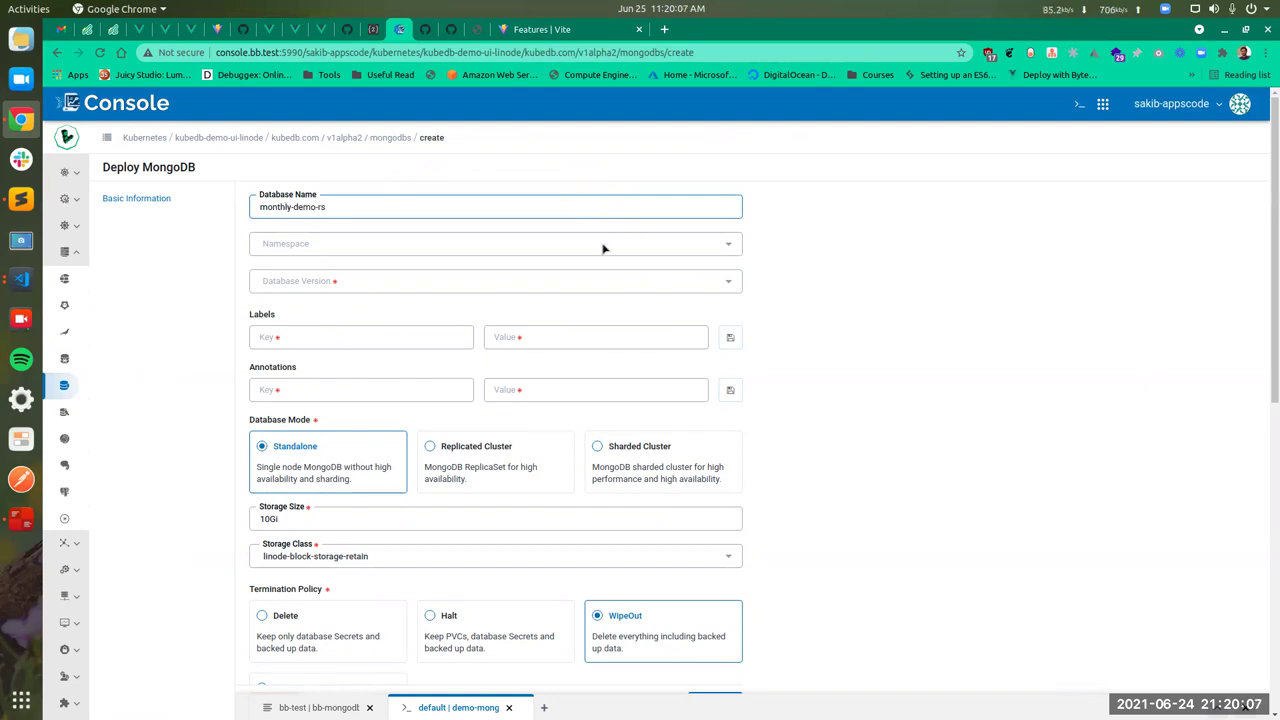
pyautogui.click(602, 244)
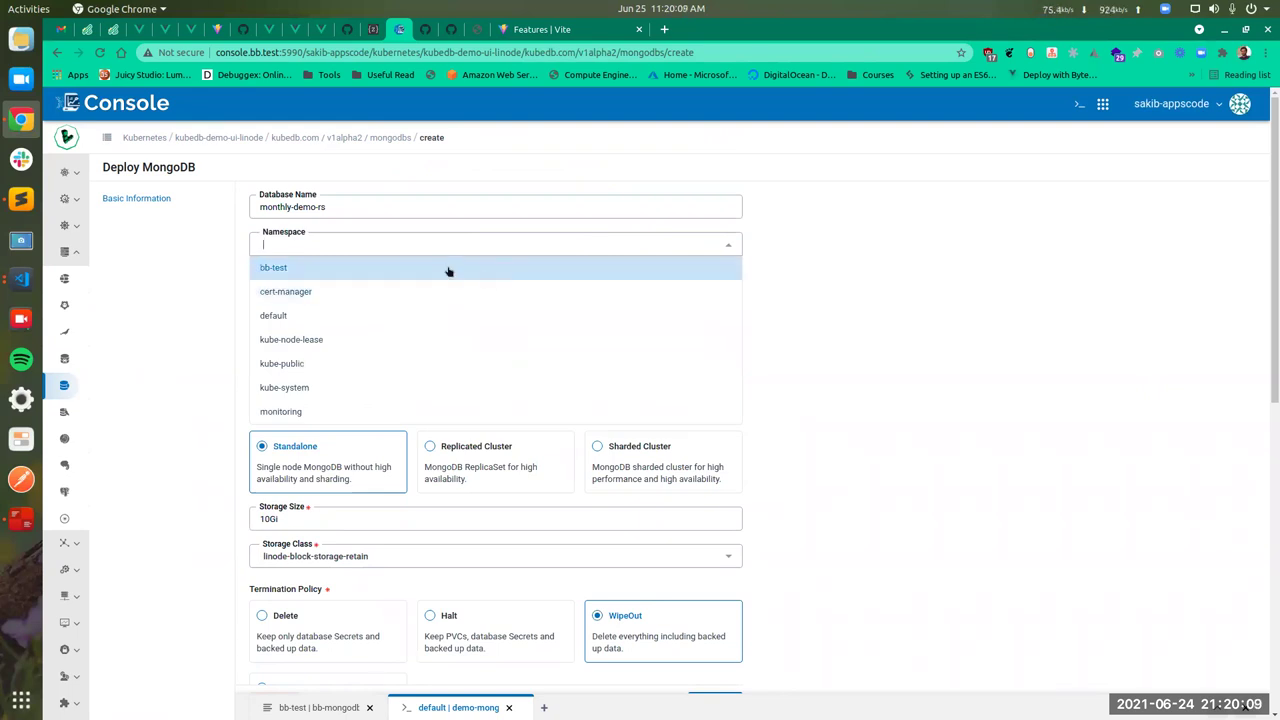
pyautogui.click(411, 315)
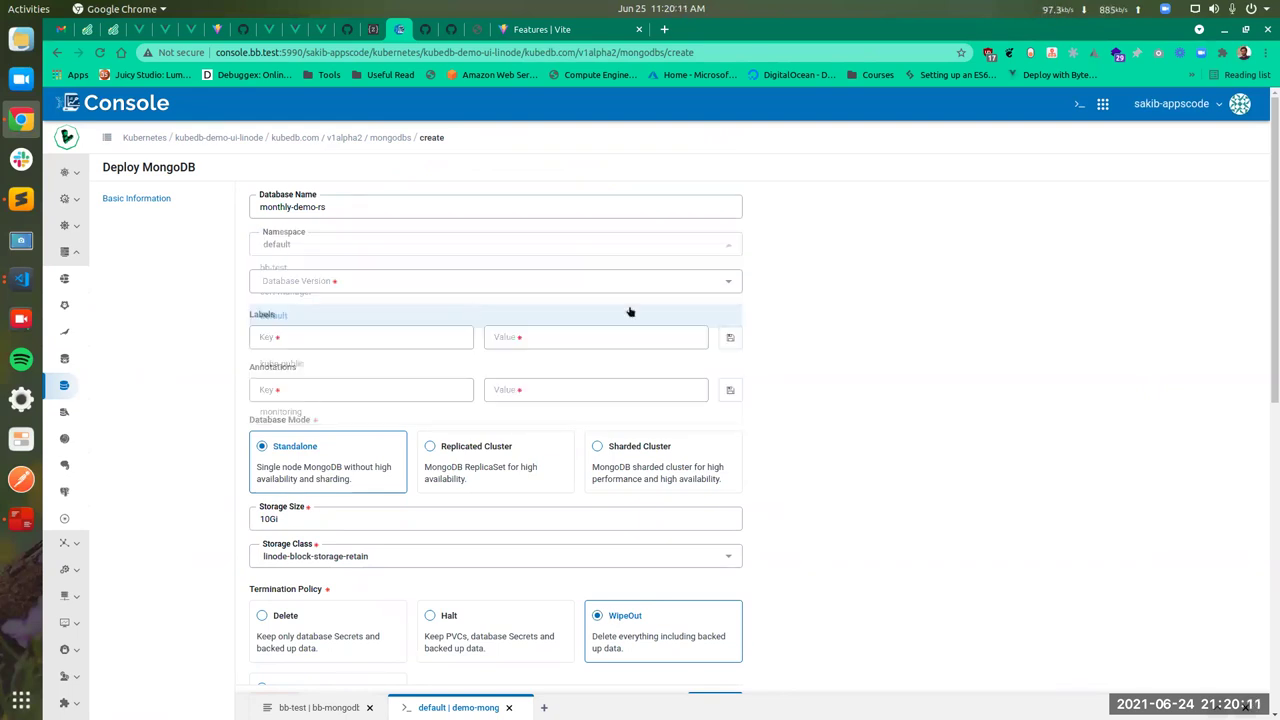
pyautogui.click(556, 289)
pyautogui.scroll(-3, 451, 374)
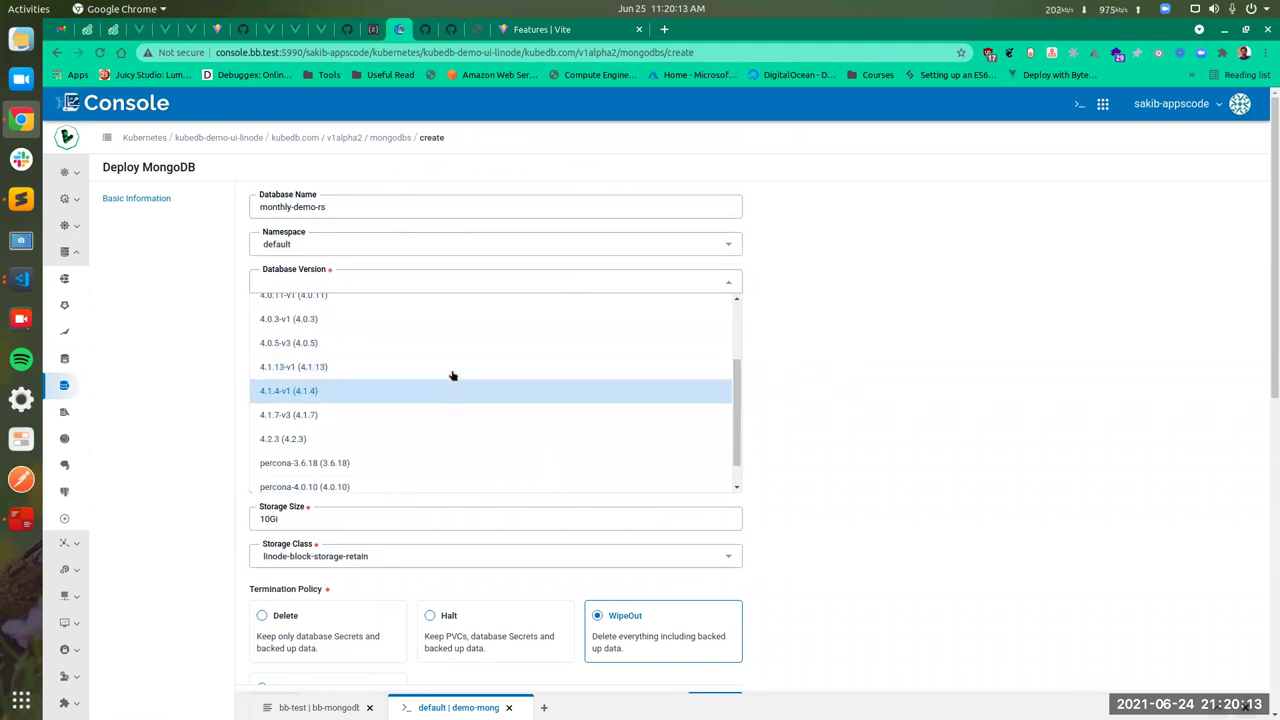
pyautogui.click(350, 415)
# Set the database mode to Replicated Cluster with 3 replicas
pyautogui.scroll(-1, 914, 330)
pyautogui.scroll(-1, 914, 330)
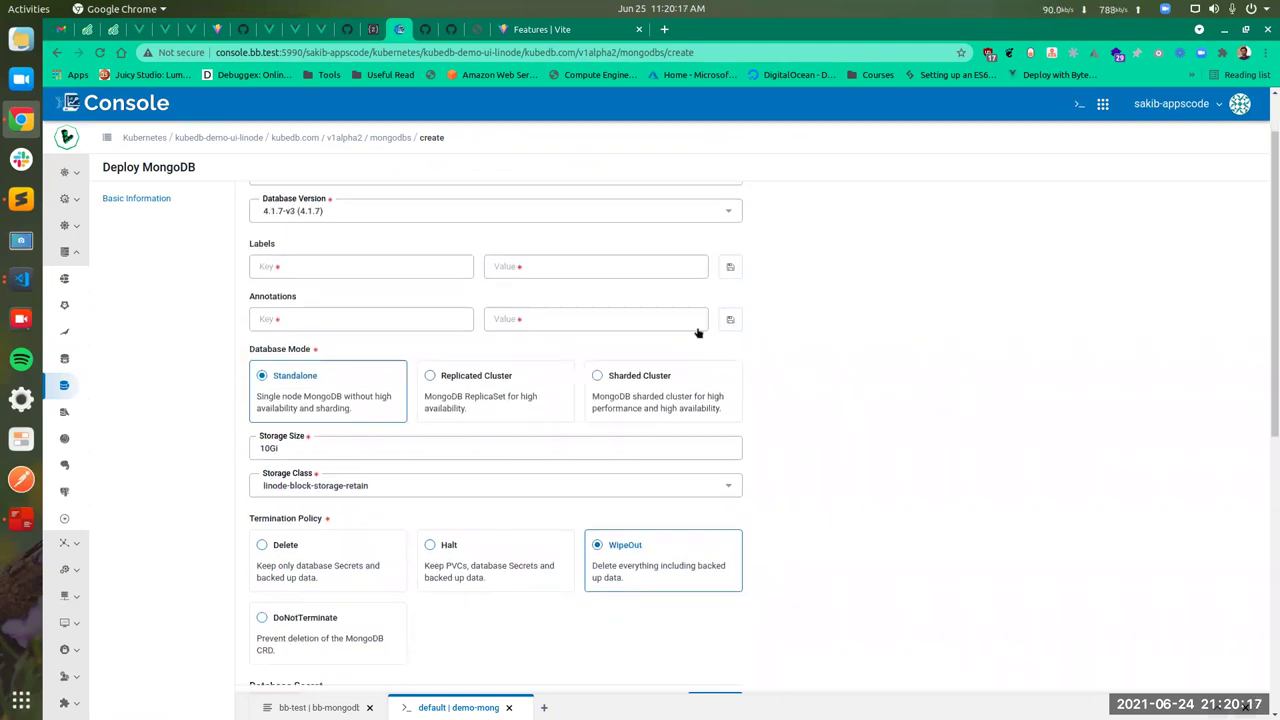
pyautogui.scroll(-3, 892, 362)
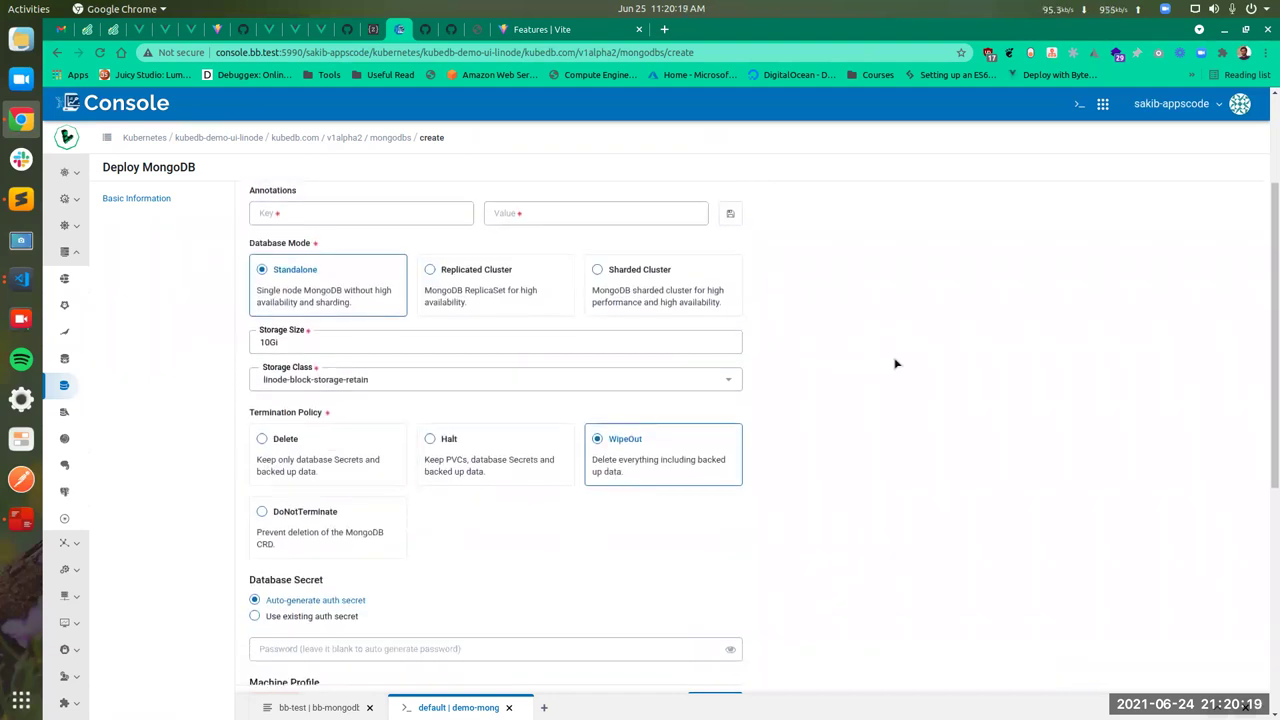
pyautogui.click(457, 278)
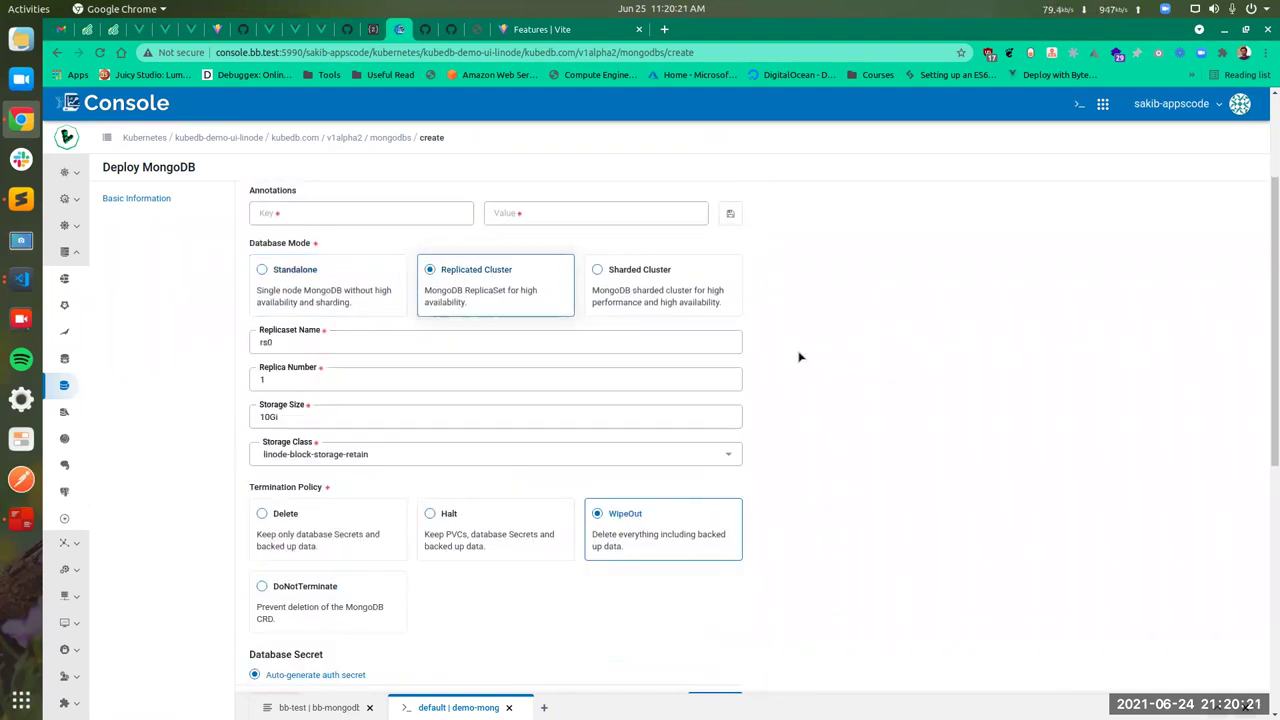
pyautogui.click(346, 380)
pyautogui.moveTo(294, 382); pyautogui.dragTo(255, 375)
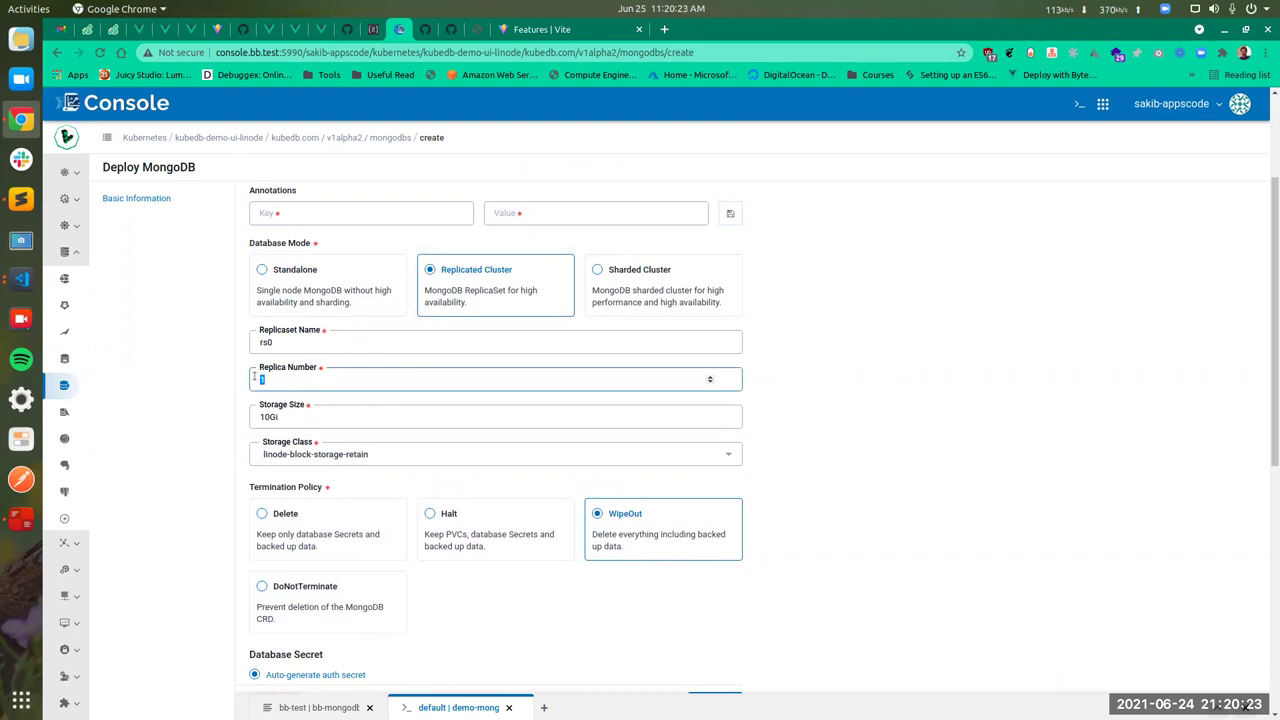
pyautogui.write('3')
pyautogui.click(851, 426)
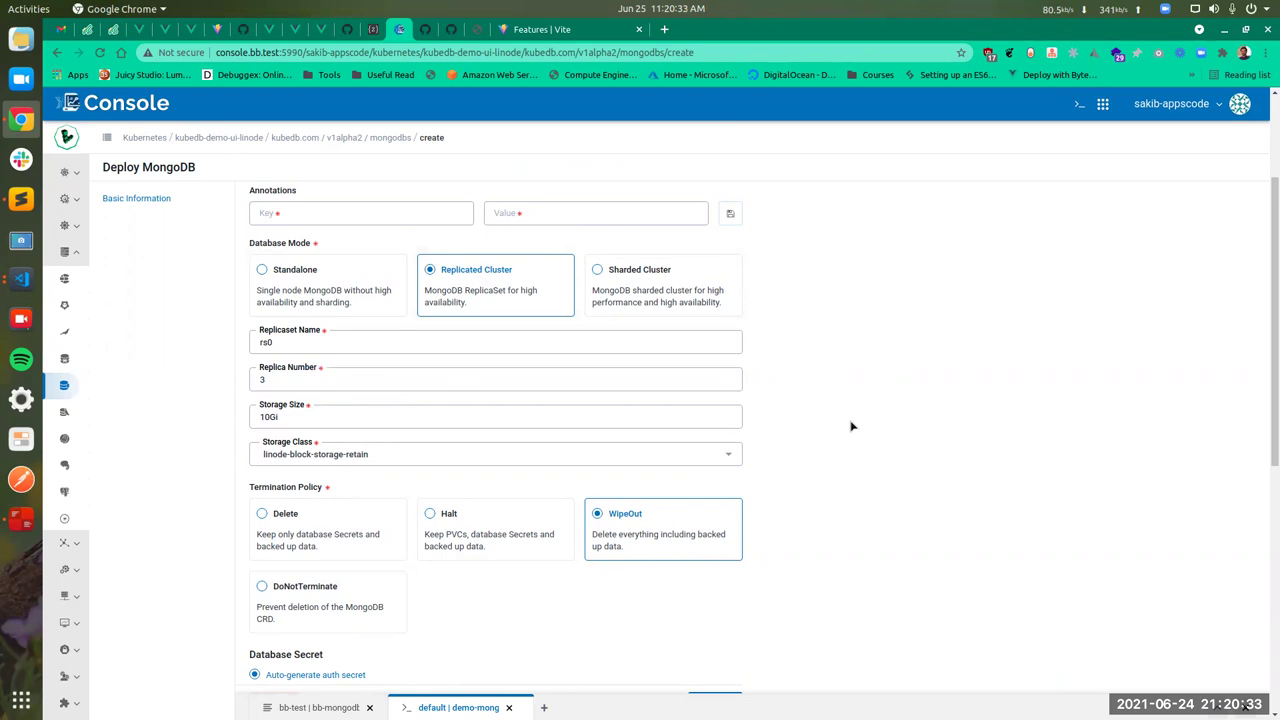
# Review the remaining deployment options and the mongo_db.yaml preview, and return to the MongoDB list without deploying
pyautogui.scroll(-3, 852, 424)
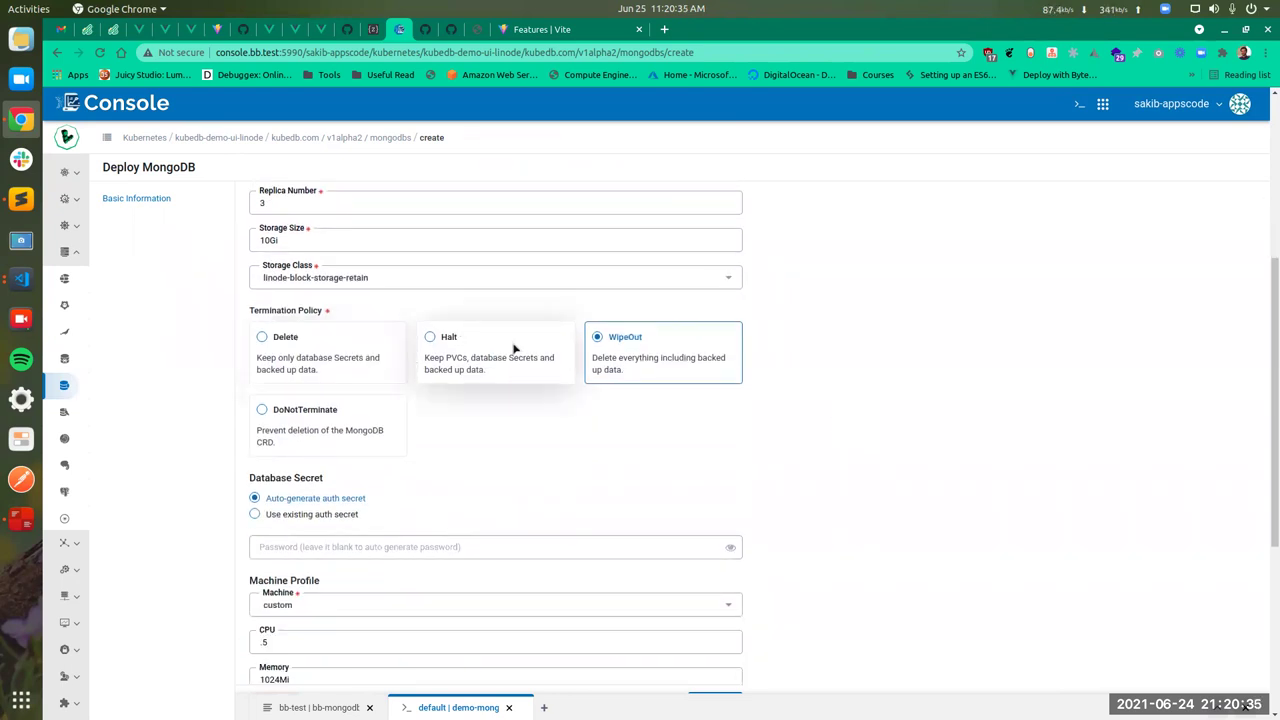
pyautogui.scroll(-1, 743, 400)
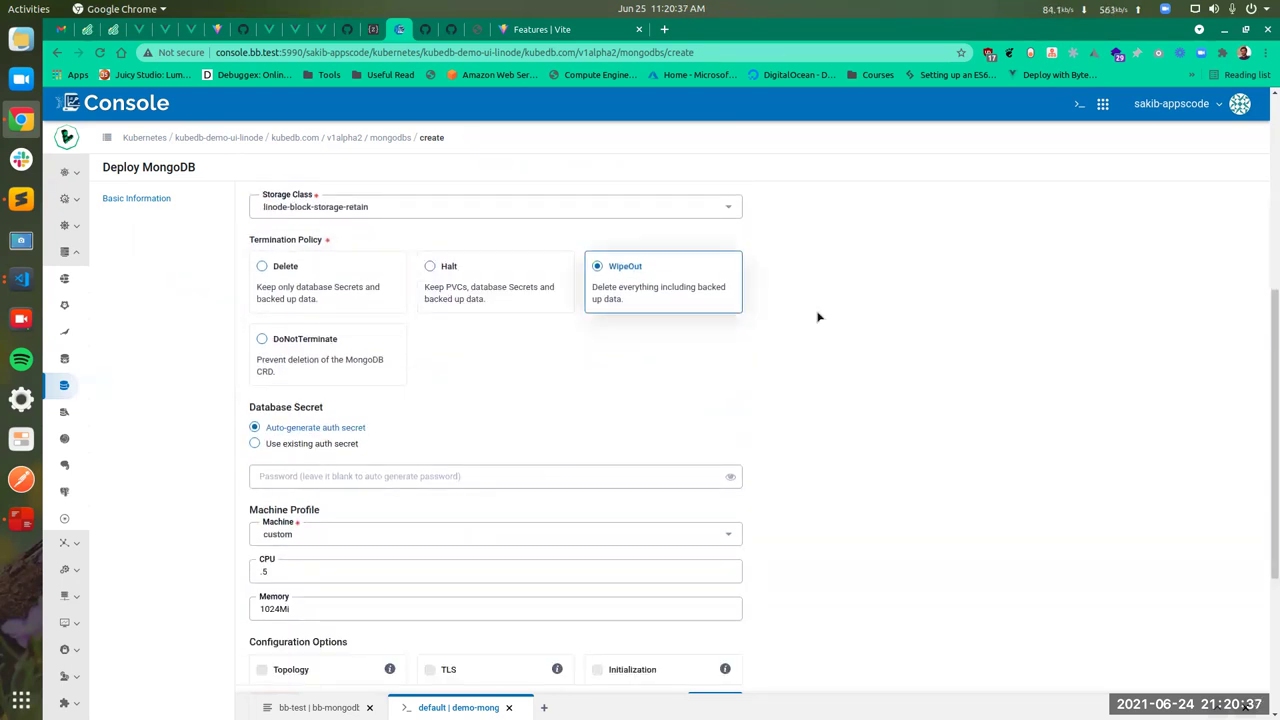
pyautogui.scroll(-1, 829, 338)
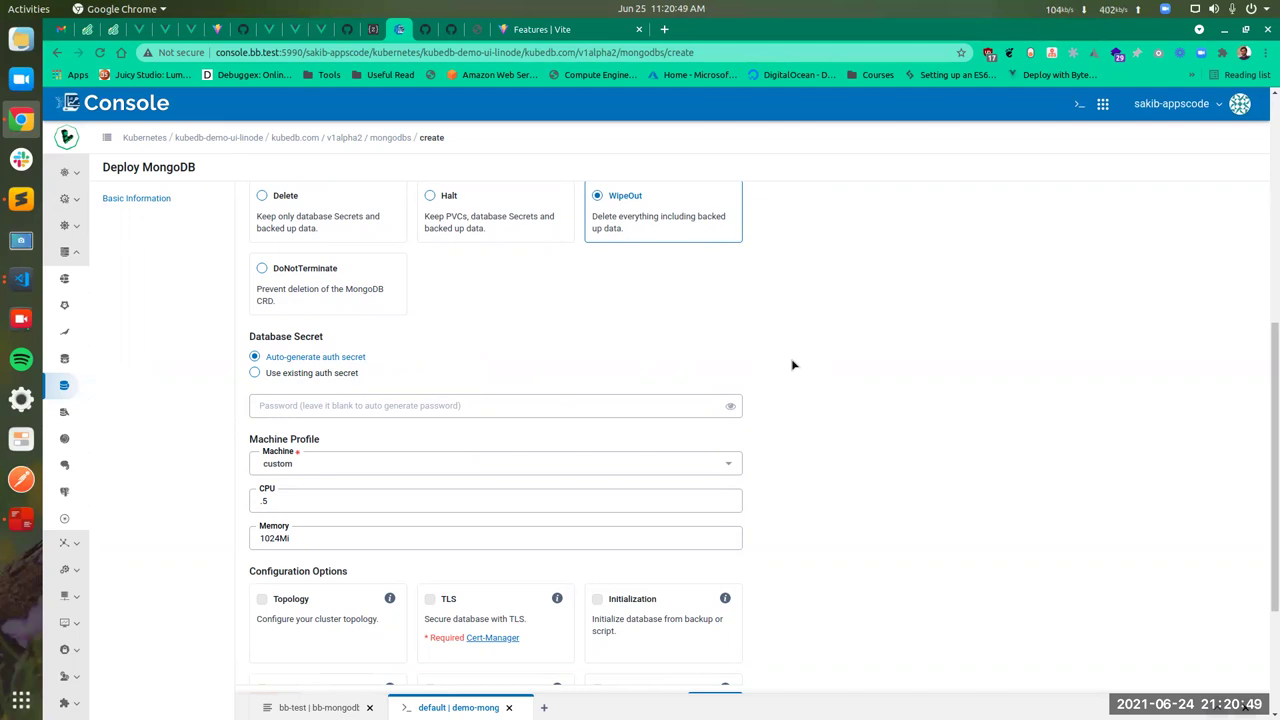
pyautogui.scroll(-3, 789, 364)
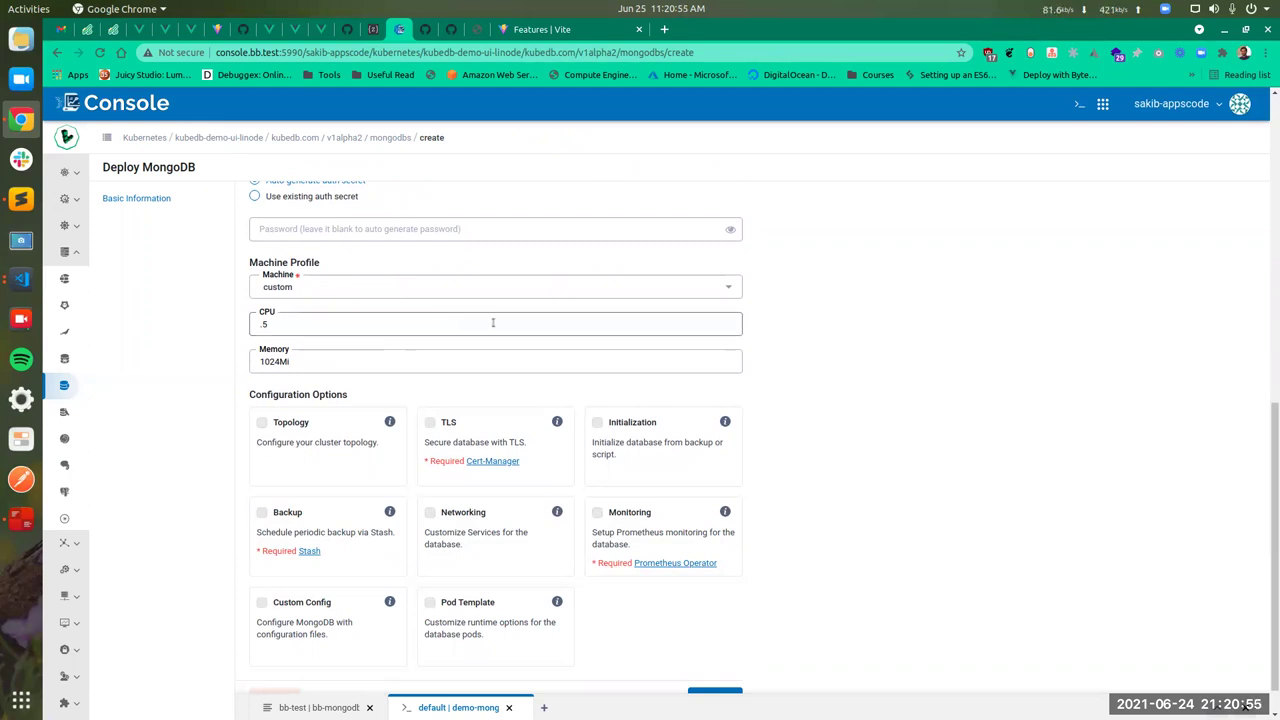
pyautogui.scroll(-1, 680, 343)
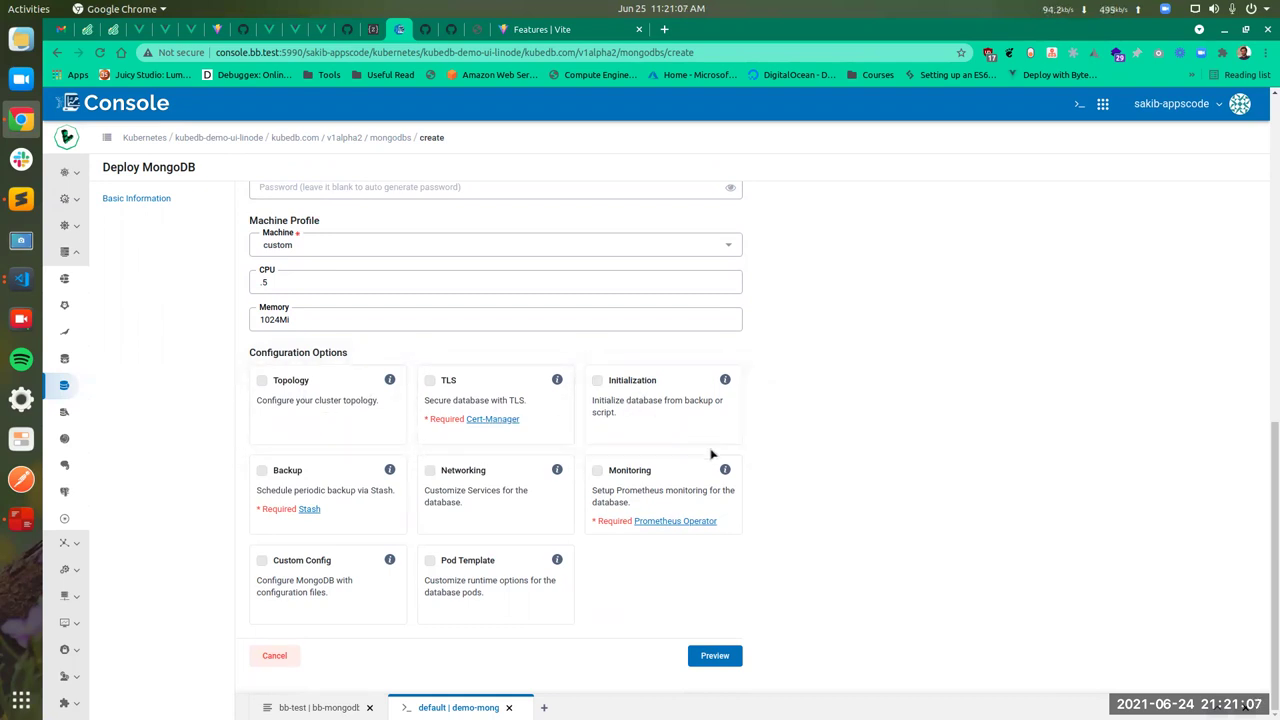
pyautogui.click(734, 660)
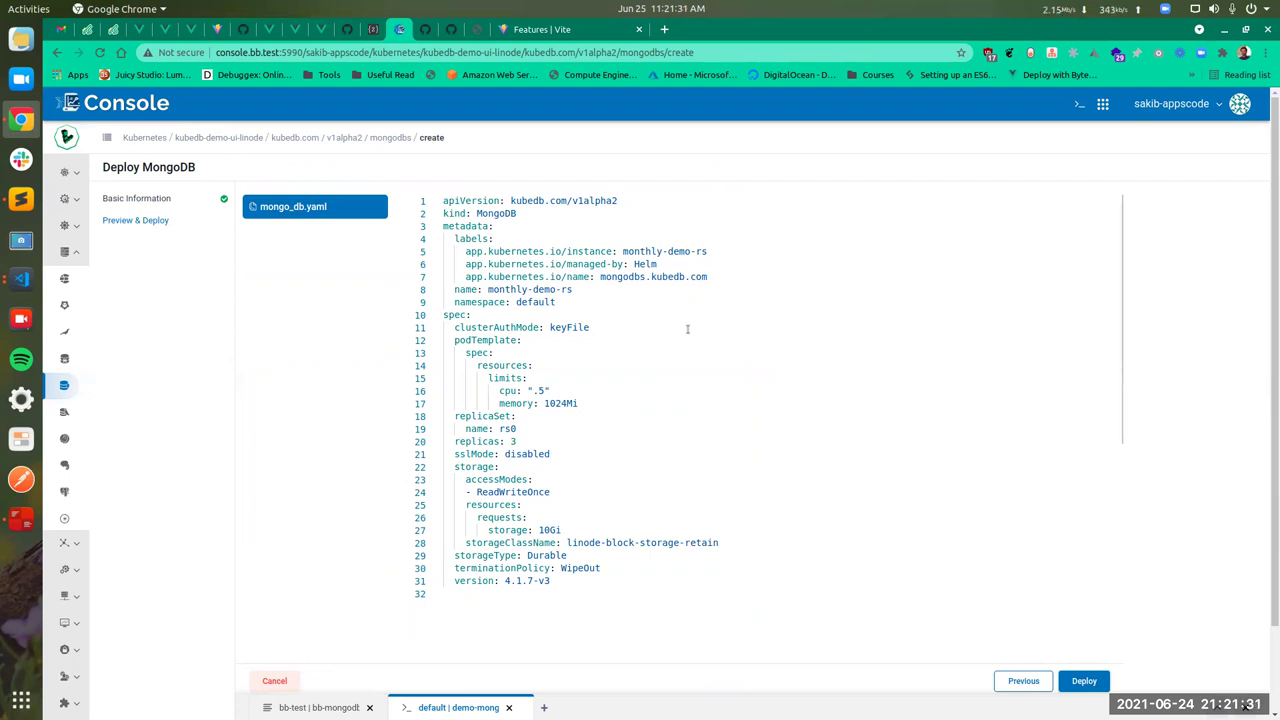
pyautogui.scroll(-2, 694, 320)
pyautogui.scroll(2, 697, 321)
pyautogui.click(391, 141)
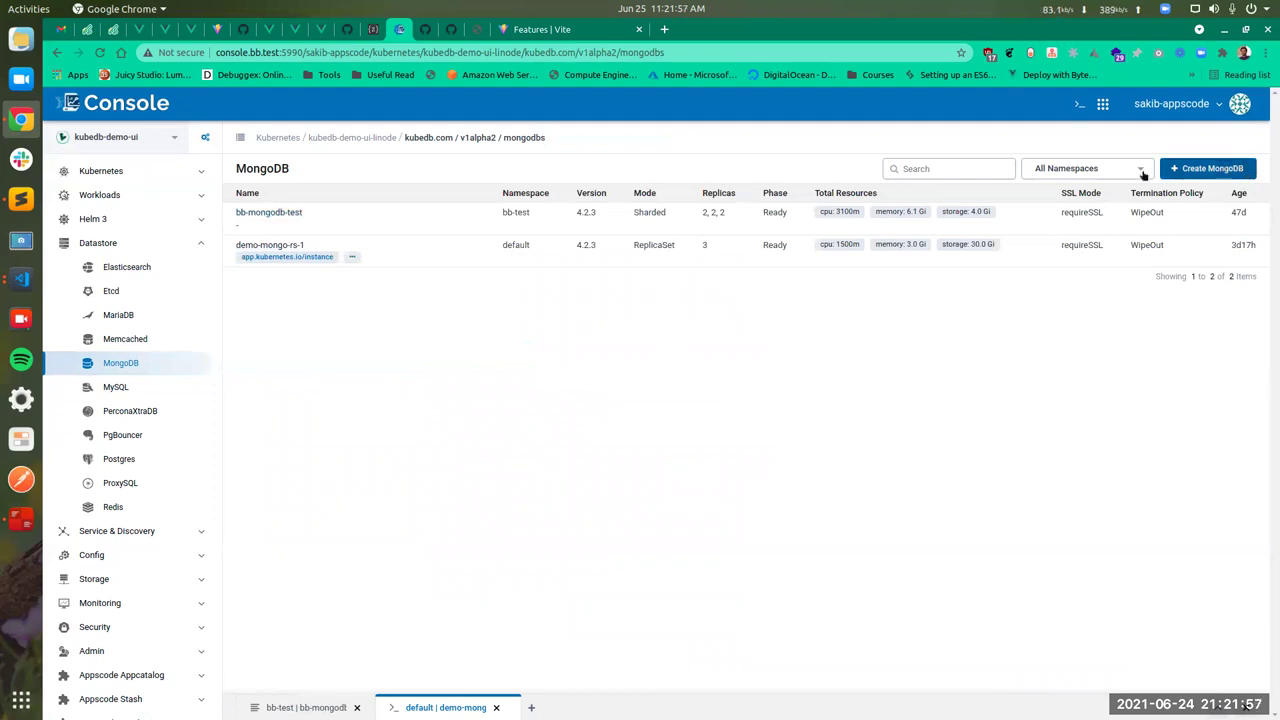
# Start a new MongoDB deployment named monthly-demo-rs in the default namespace with database version 4.1.7-v3 (4.1.7)
pyautogui.click(1218, 169)
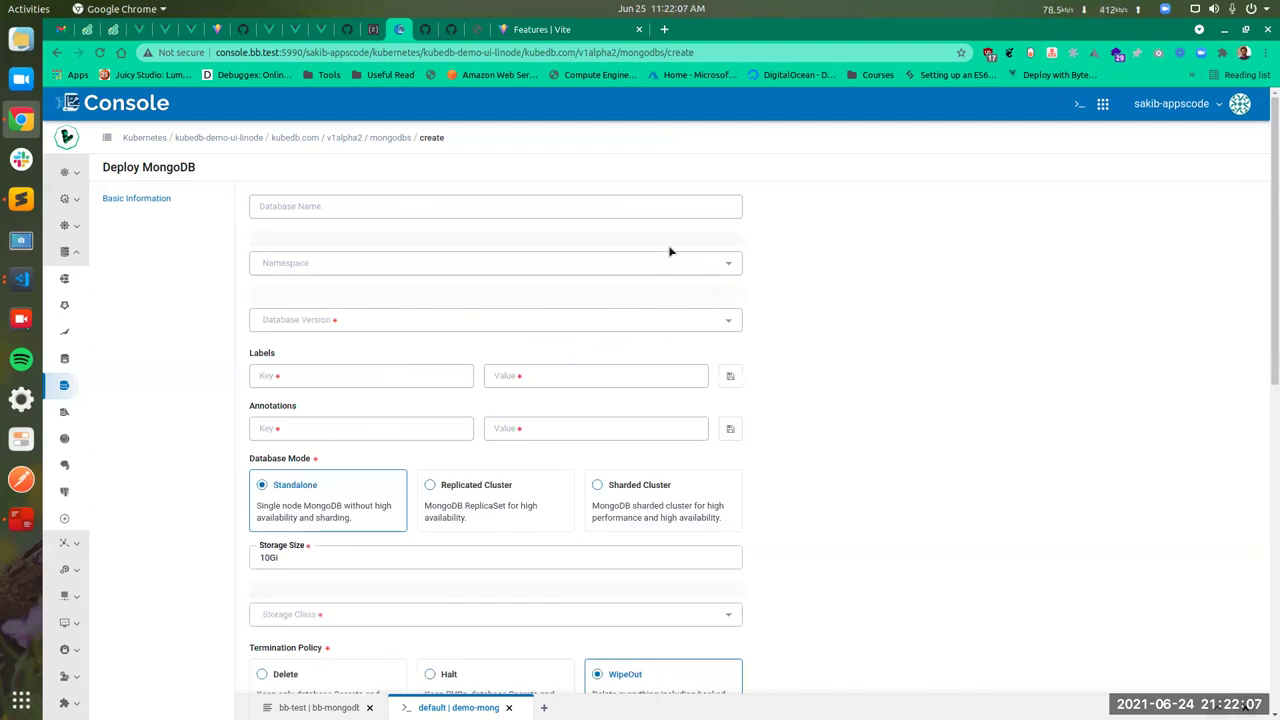
pyautogui.click(501, 205)
pyautogui.write('monthly-demo-rs')
pyautogui.click(480, 254)
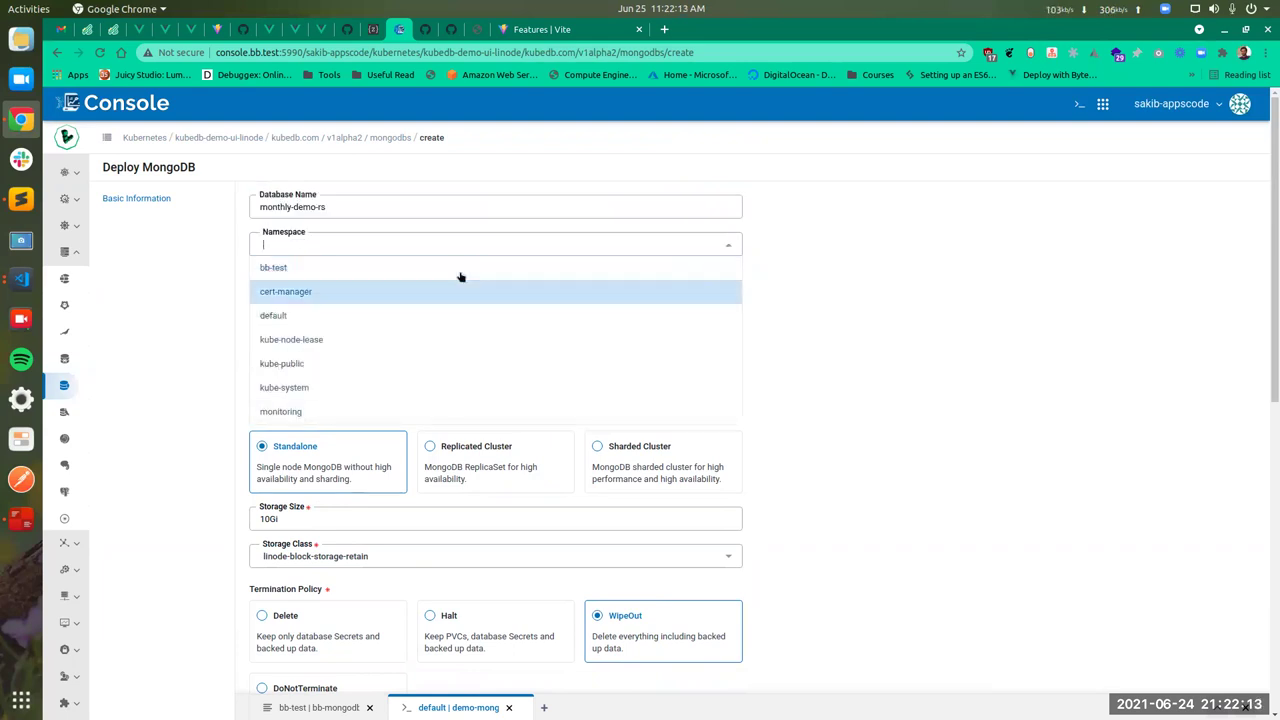
pyautogui.click(407, 306)
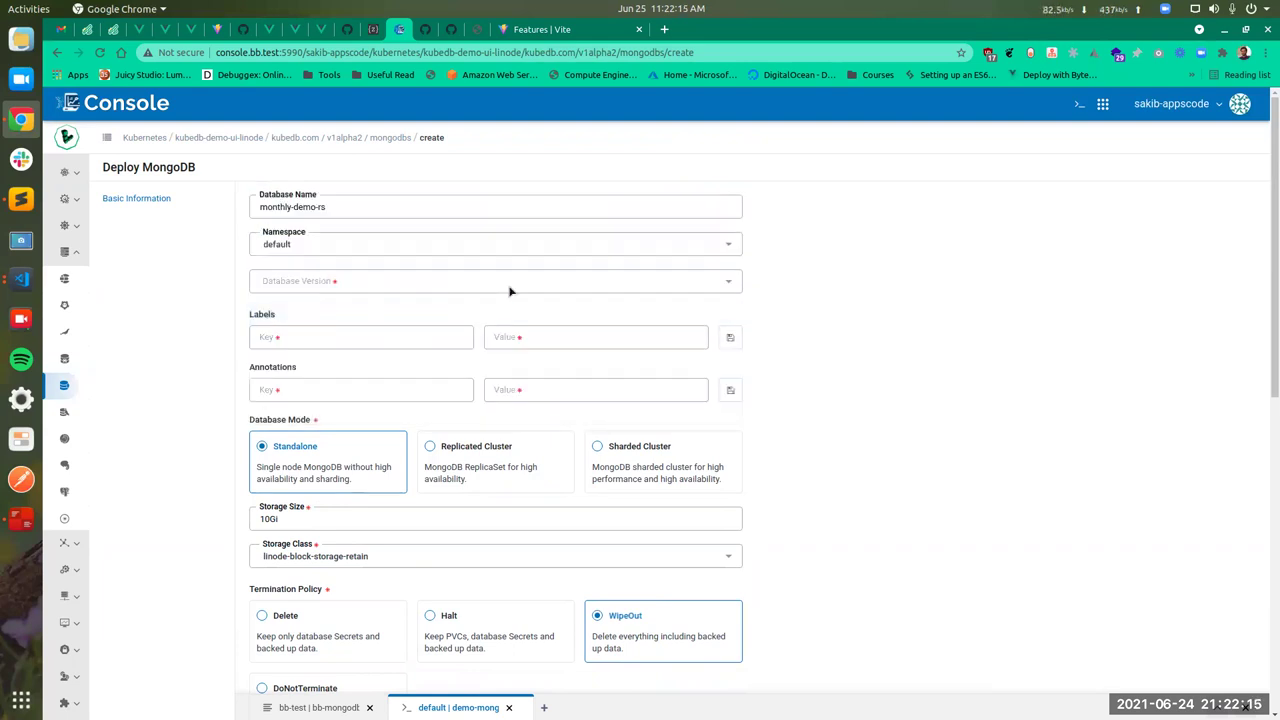
pyautogui.click(507, 284)
pyautogui.scroll(-1, 493, 330)
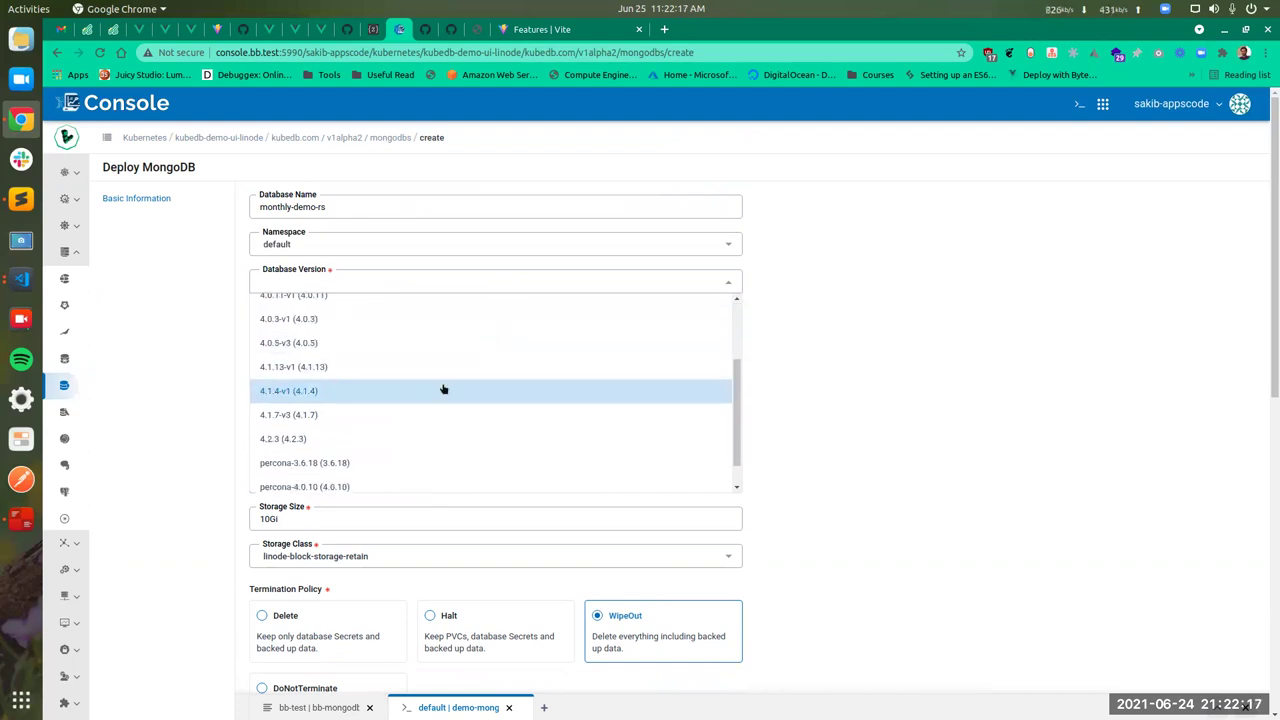
pyautogui.click(509, 412)
# Set the database mode to Replicated Cluster with 3 replicas
pyautogui.scroll(-2, 858, 397)
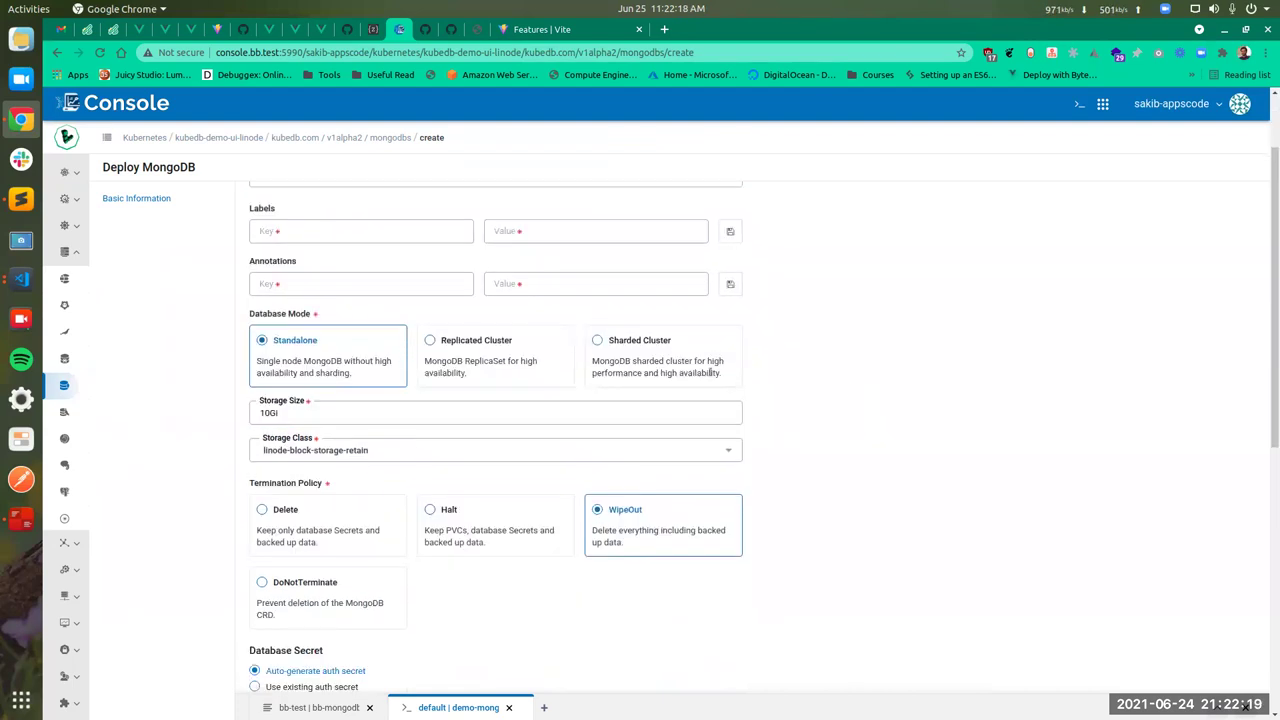
pyautogui.click(500, 343)
pyautogui.scroll(-2, 914, 434)
pyautogui.click(709, 340)
pyautogui.click(709, 340)
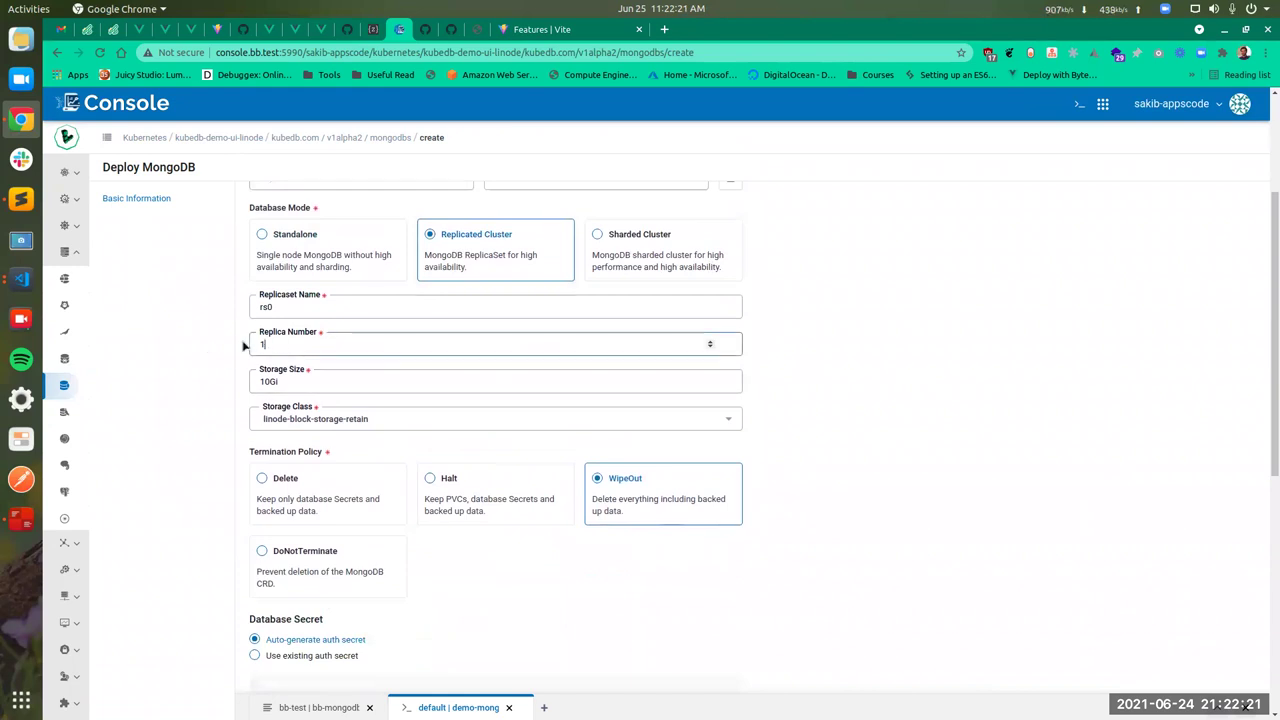
pyautogui.scroll(-7, 831, 420)
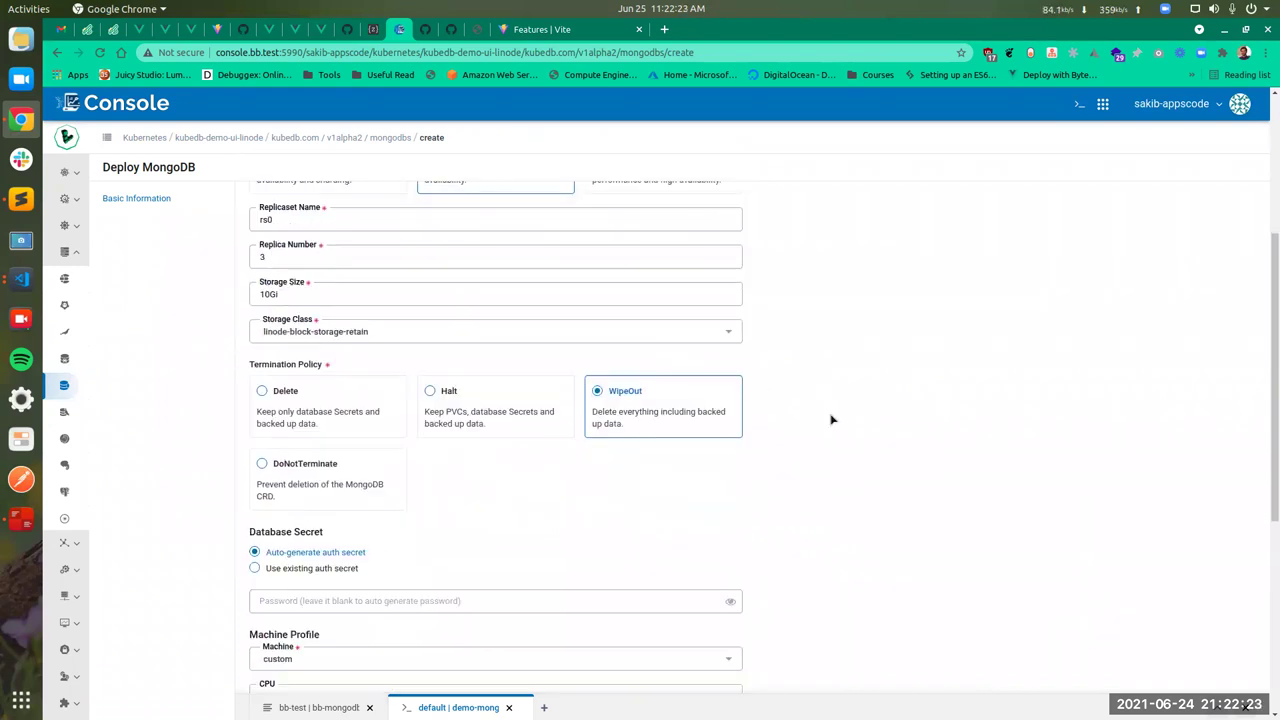
# Enable the Topology, TLS, Backup, Monitoring, Custom Config and Pod Template configuration options
pyautogui.scroll(-3, 831, 420)
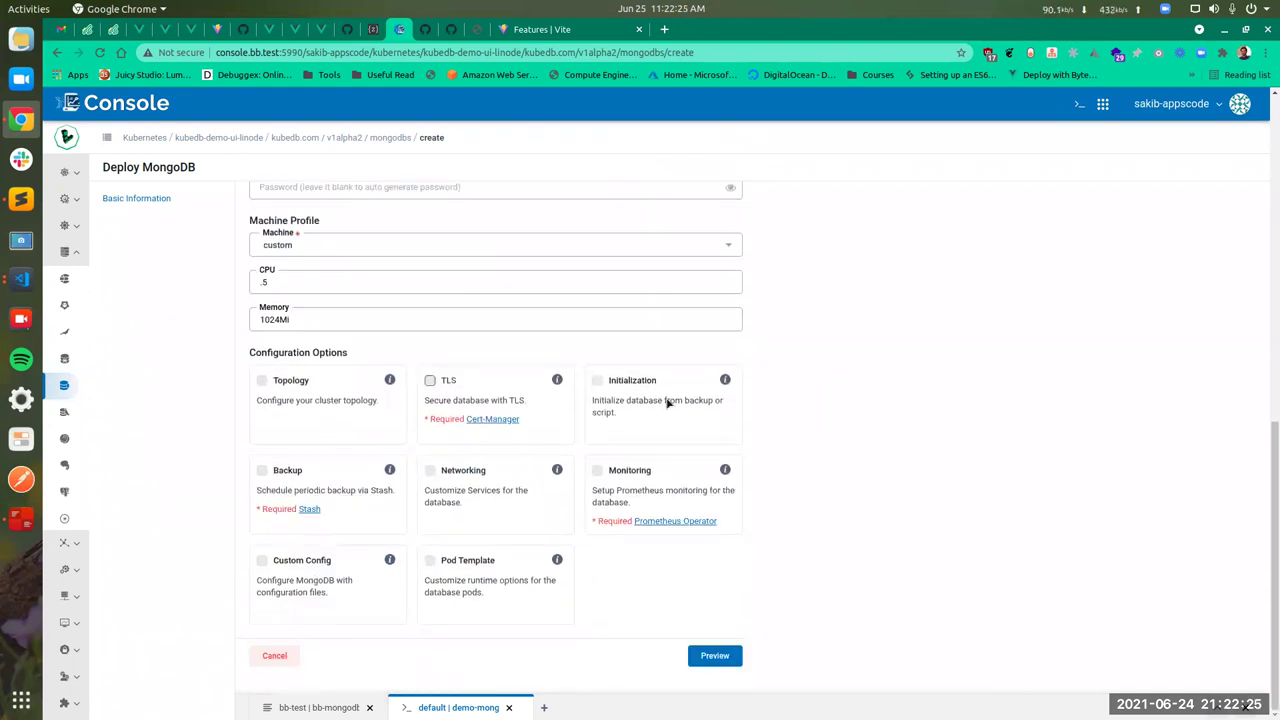
pyautogui.click(292, 391)
pyautogui.click(467, 400)
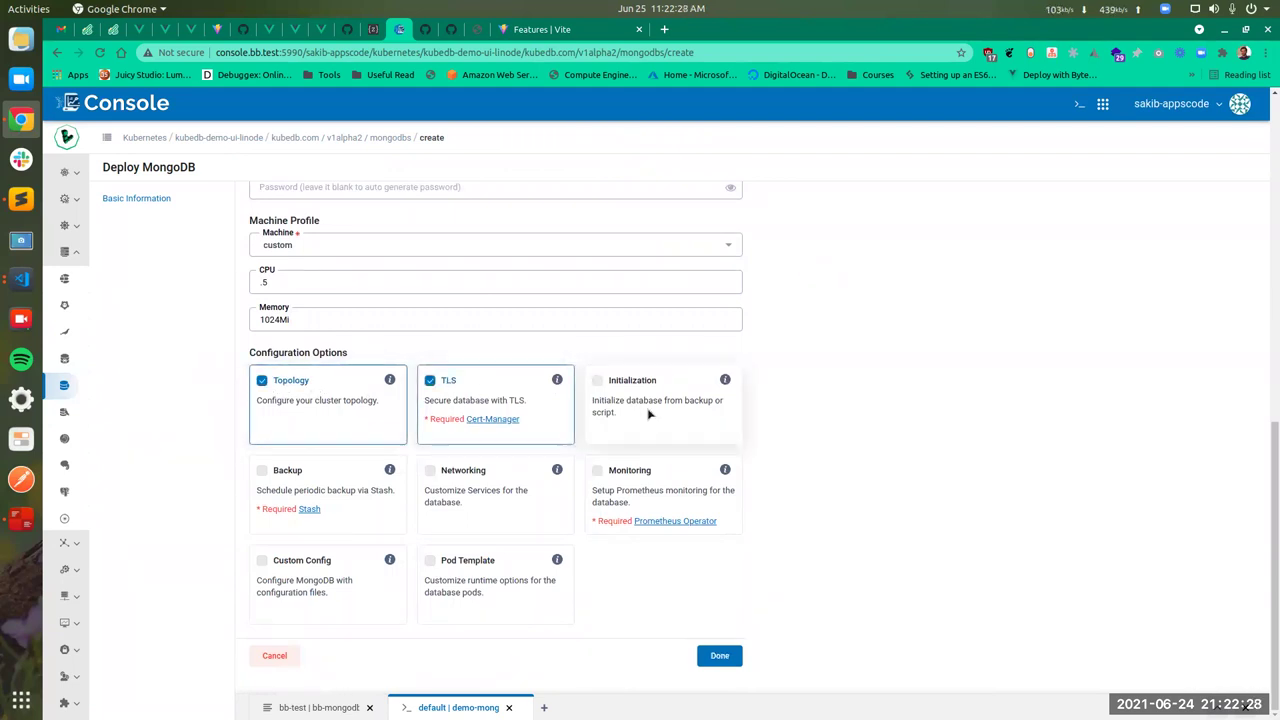
pyautogui.click(375, 480)
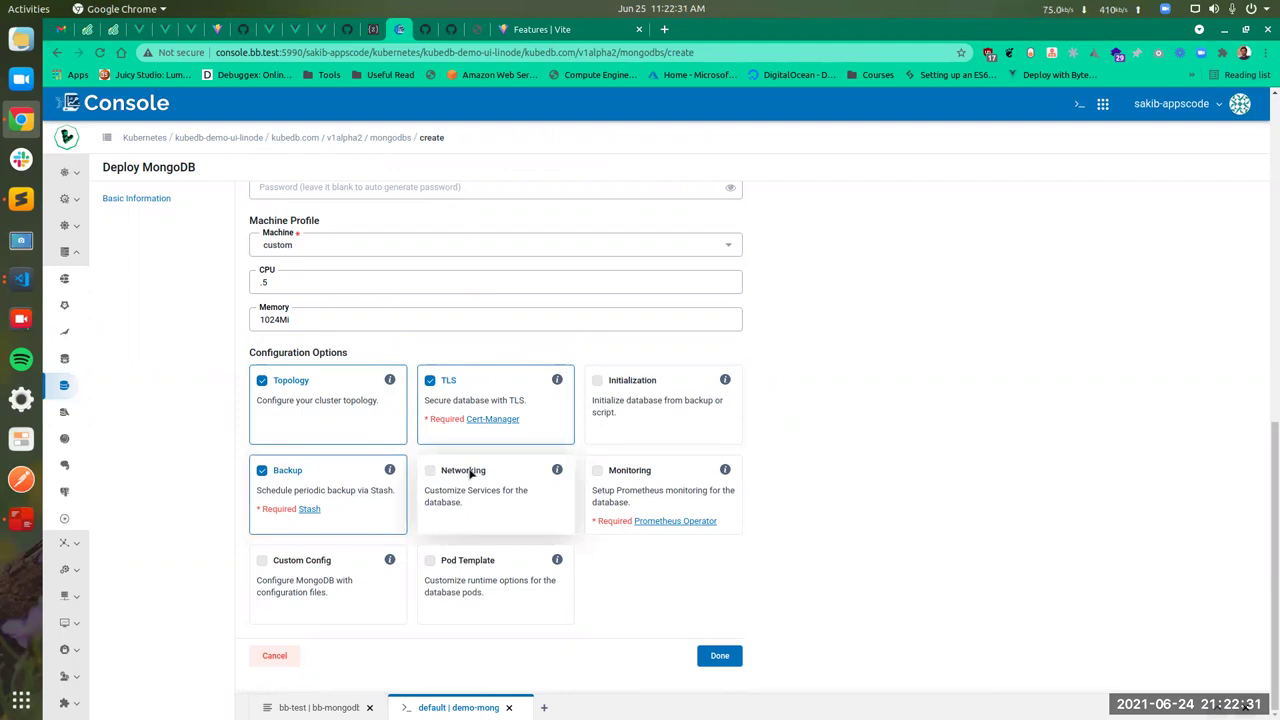
pyautogui.click(615, 471)
pyautogui.click(292, 567)
pyautogui.click(455, 563)
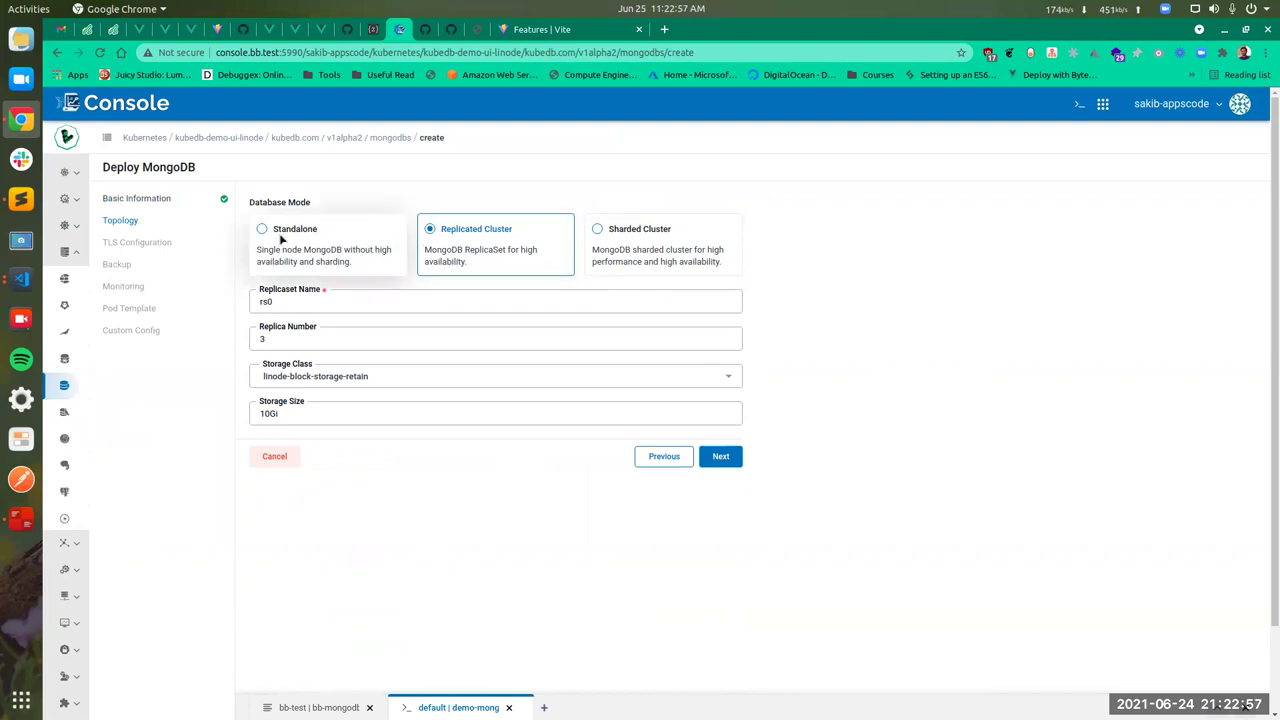
# Accept the topology settings and have TLS use the issuer mongo-issuer of kind Issuer
pyautogui.click(340, 292)
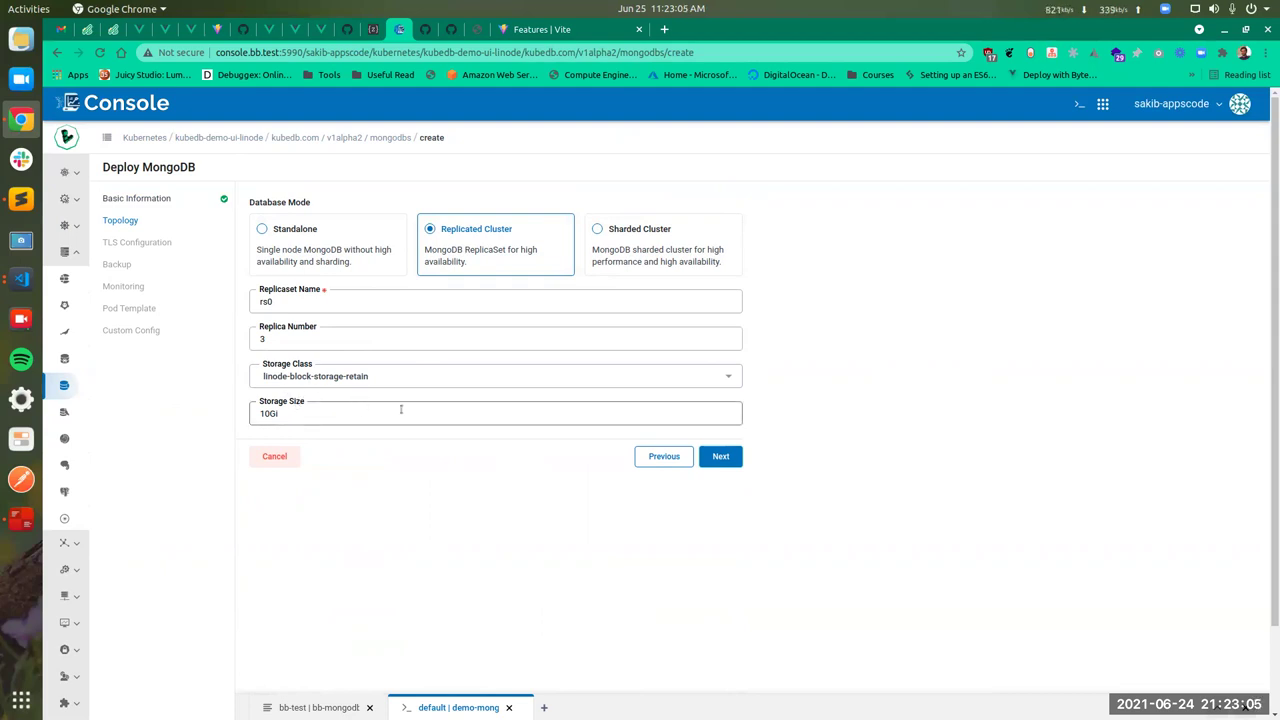
pyautogui.click(714, 458)
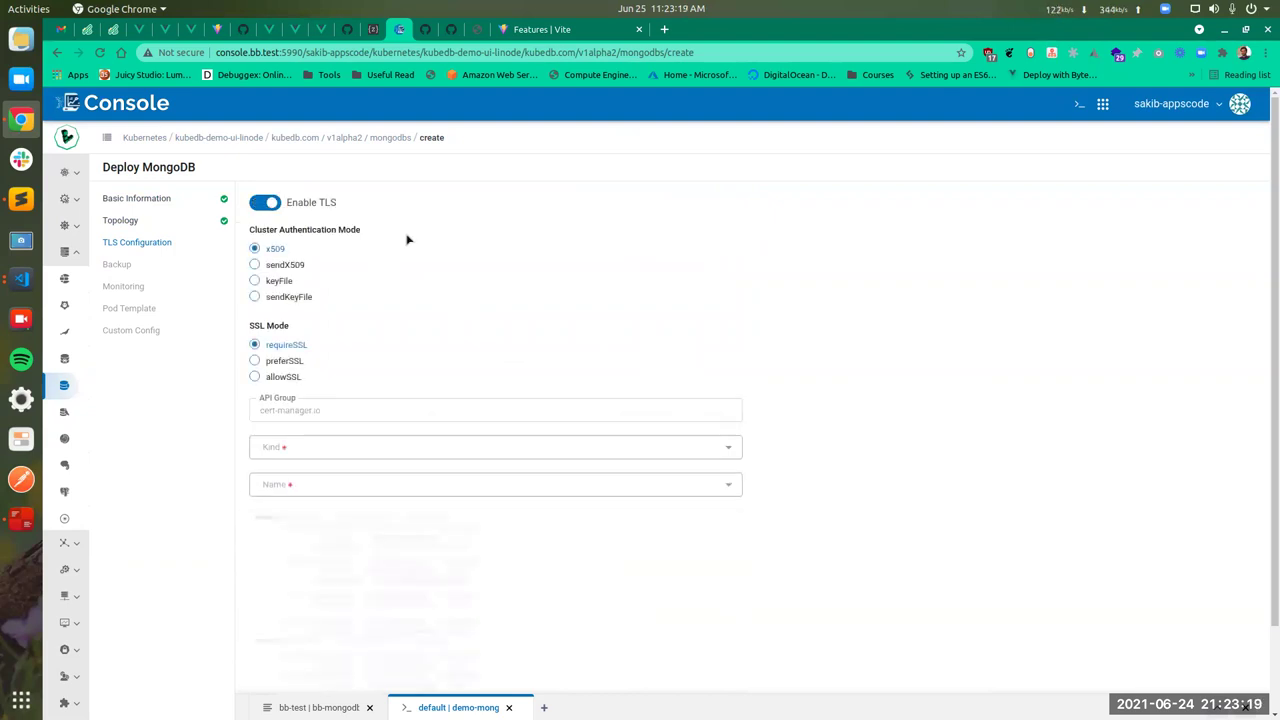
pyautogui.scroll(-2, 820, 277)
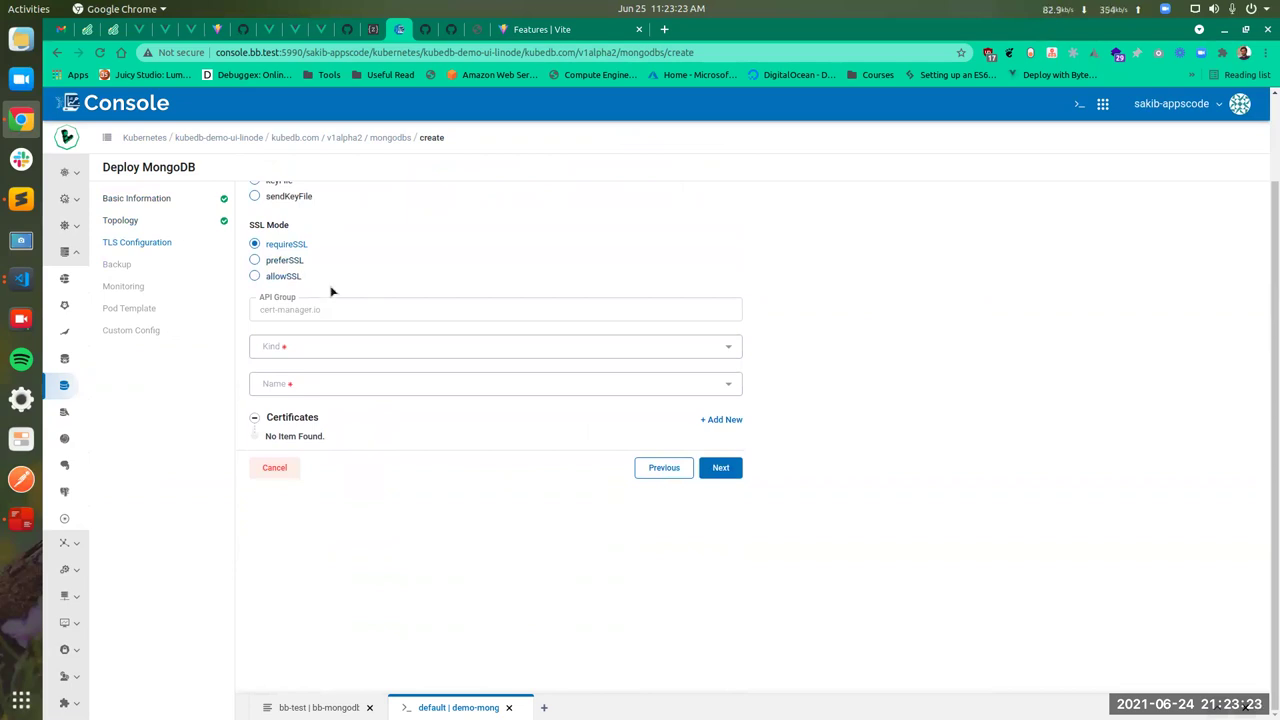
pyautogui.click(567, 346)
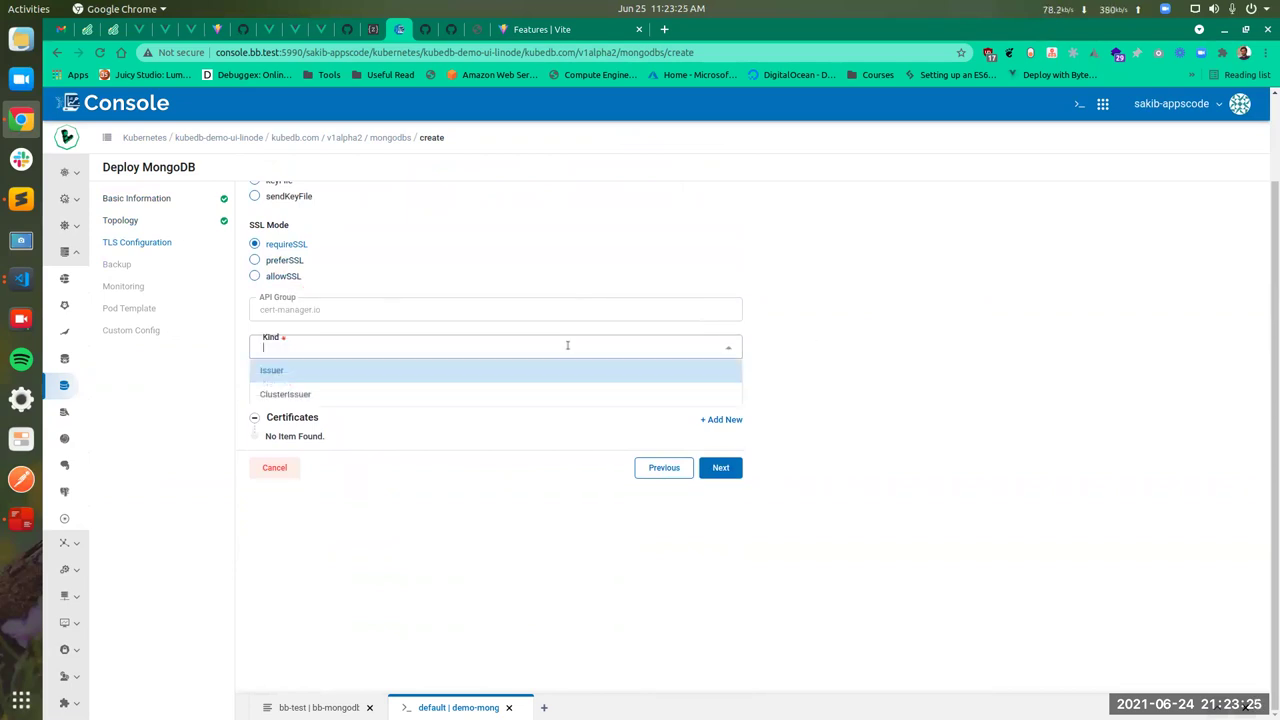
pyautogui.click(544, 366)
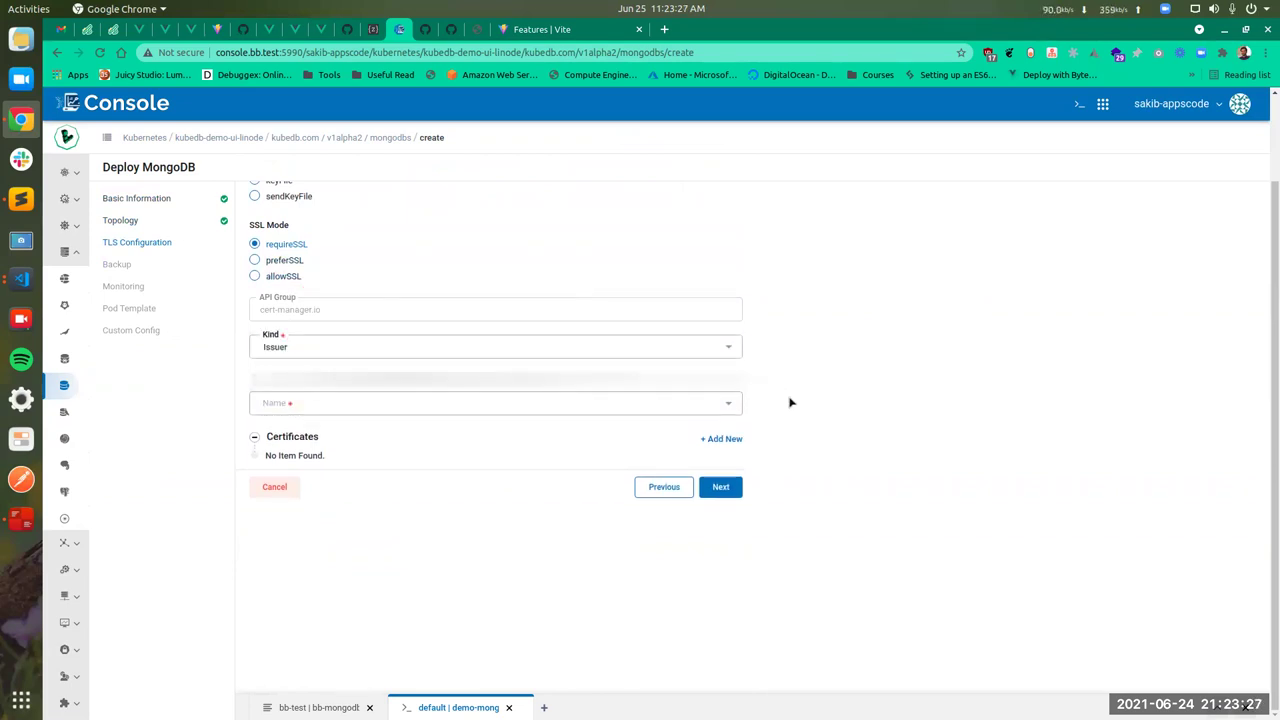
pyautogui.click(670, 385)
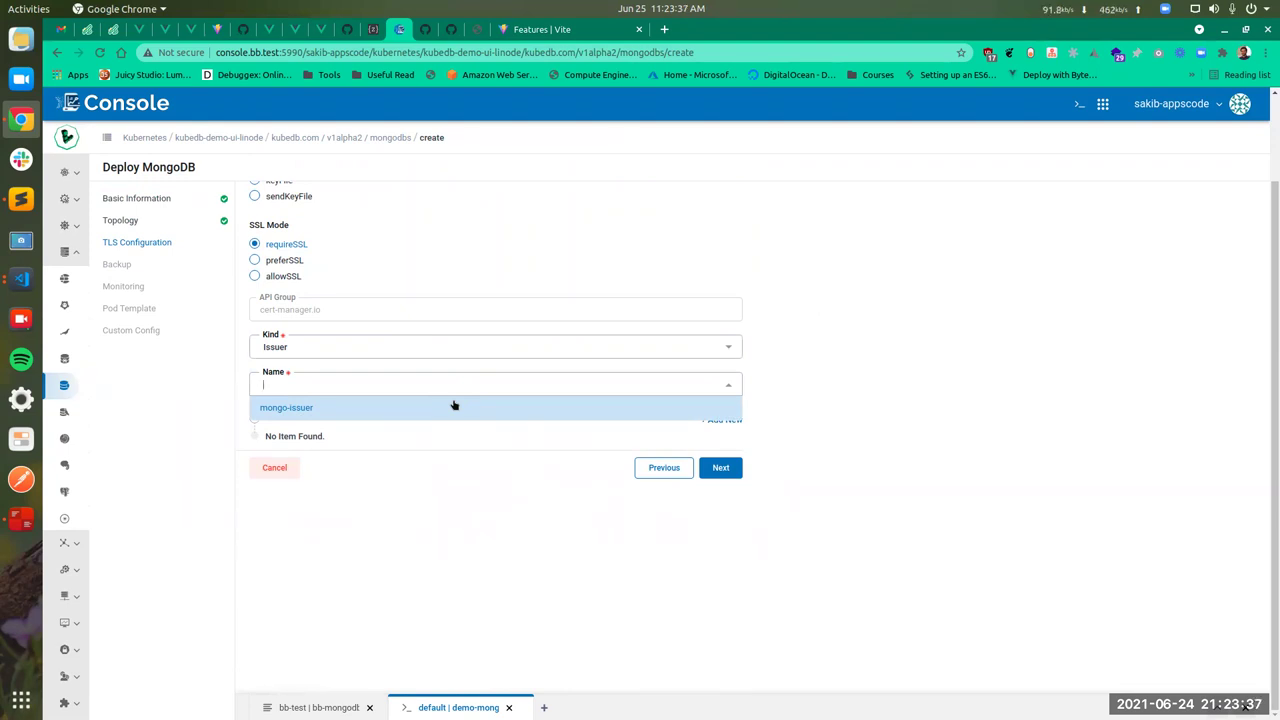
pyautogui.click(318, 407)
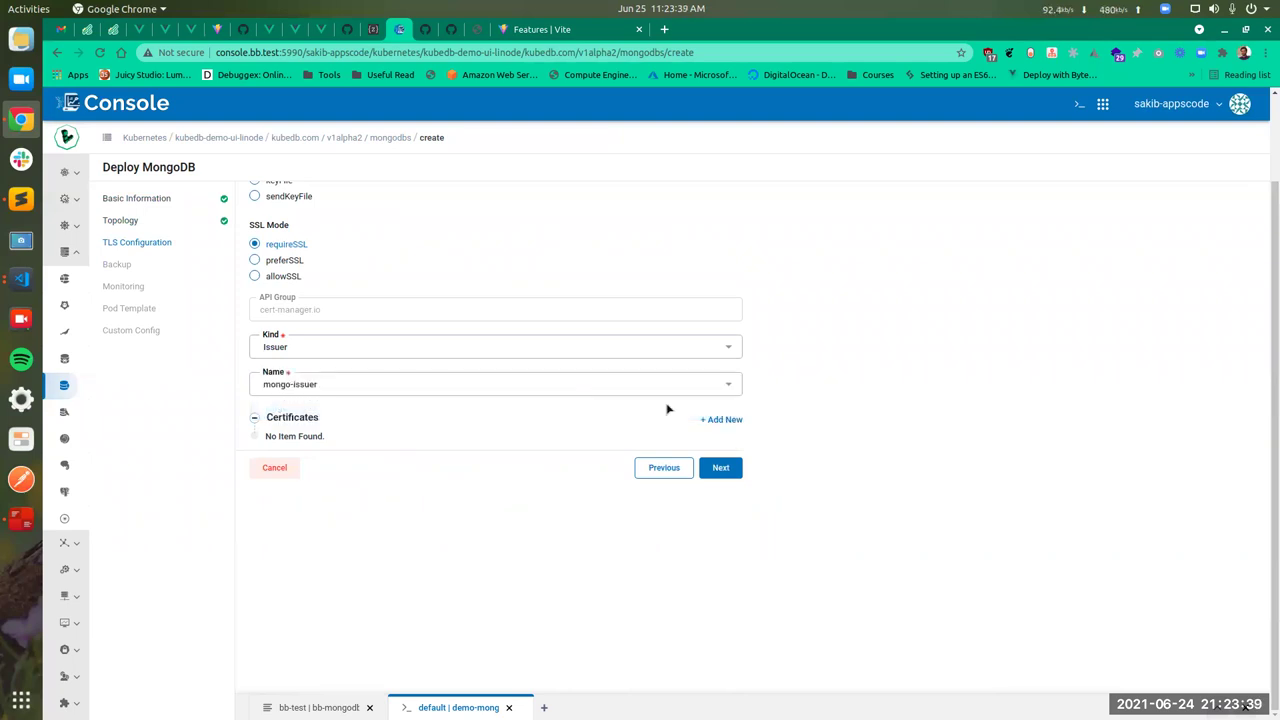
# Add a new TLS certificate with the alias server and the subject organization appscode
pyautogui.click(725, 421)
pyautogui.scroll(-2, 860, 421)
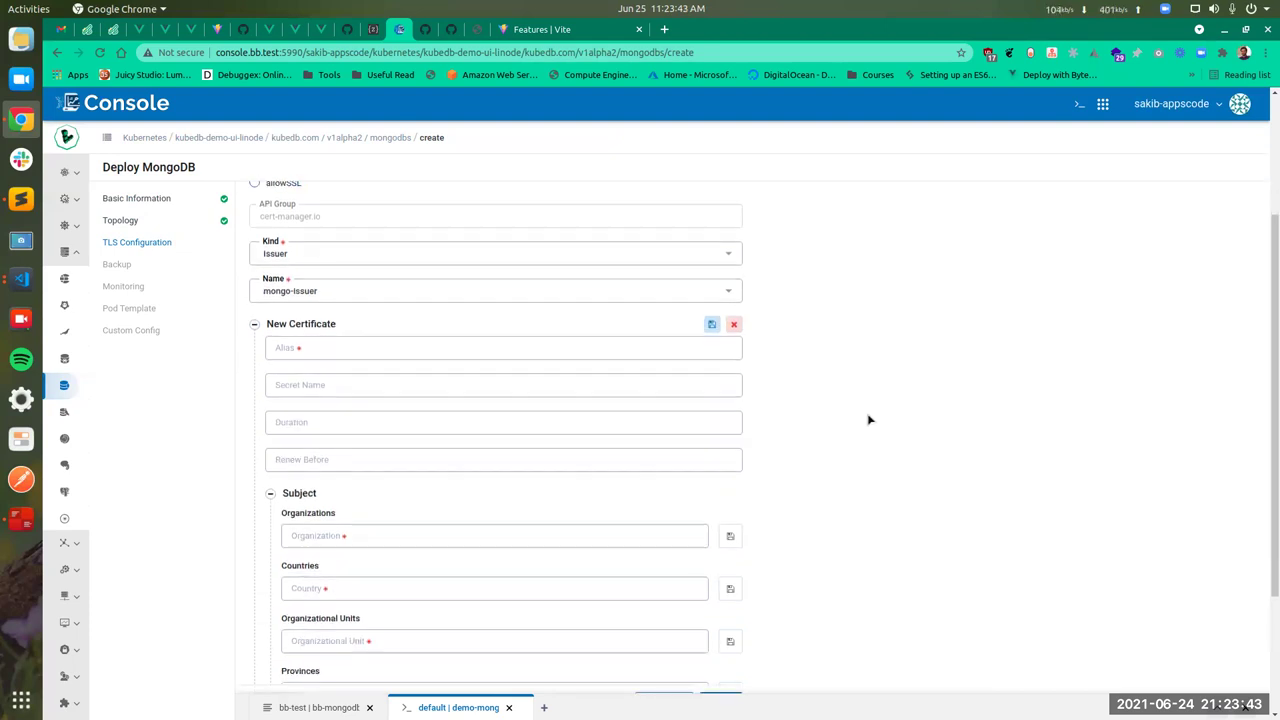
pyautogui.click(511, 338)
pyautogui.write('server')
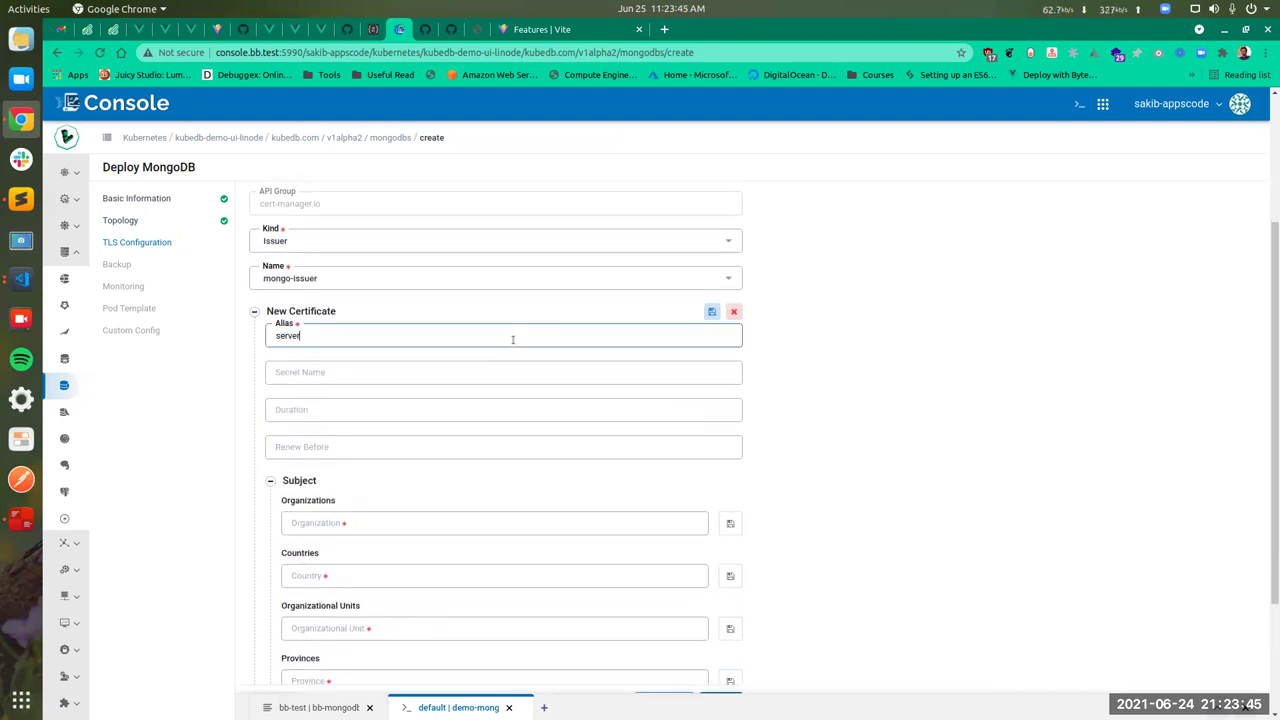
pyautogui.scroll(-2, 945, 408)
pyautogui.click(562, 416)
pyautogui.write('a')
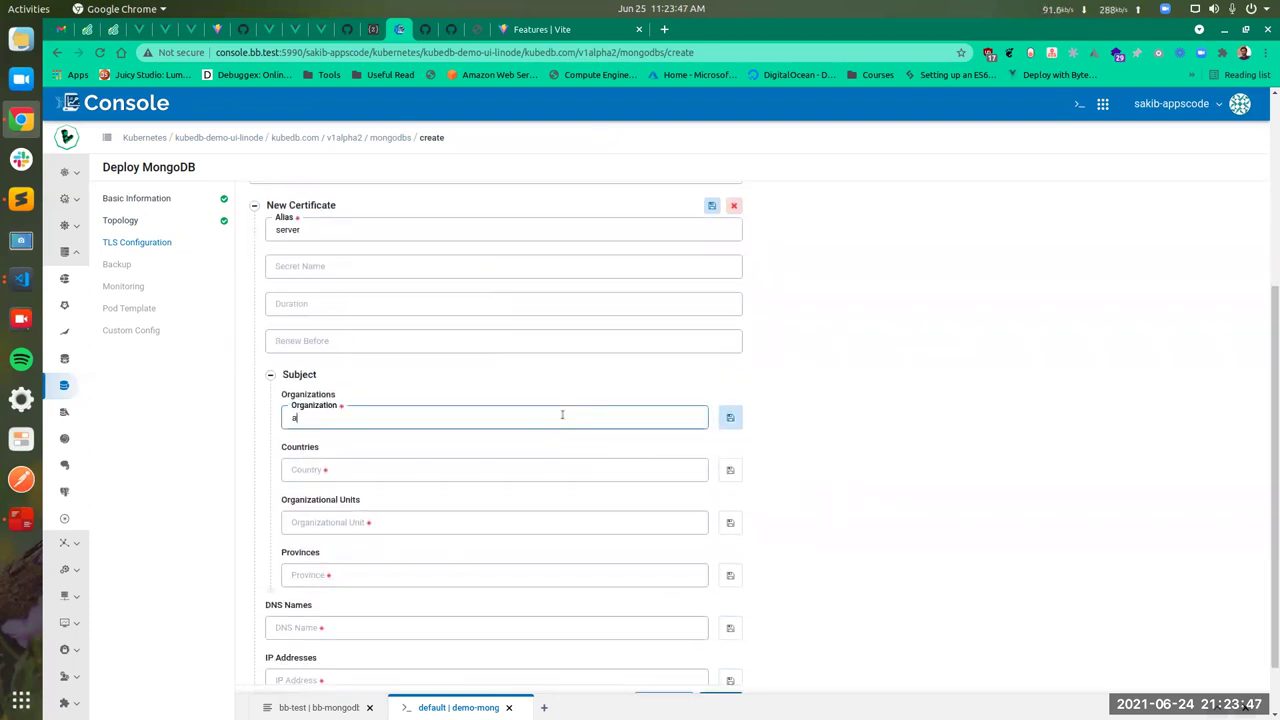
pyautogui.write('ppscode')
pyautogui.click(730, 417)
# Add the organizational unit kubedb to the certificate's subject and save the certificate
pyautogui.click(511, 506)
pyautogui.write('kubedb')
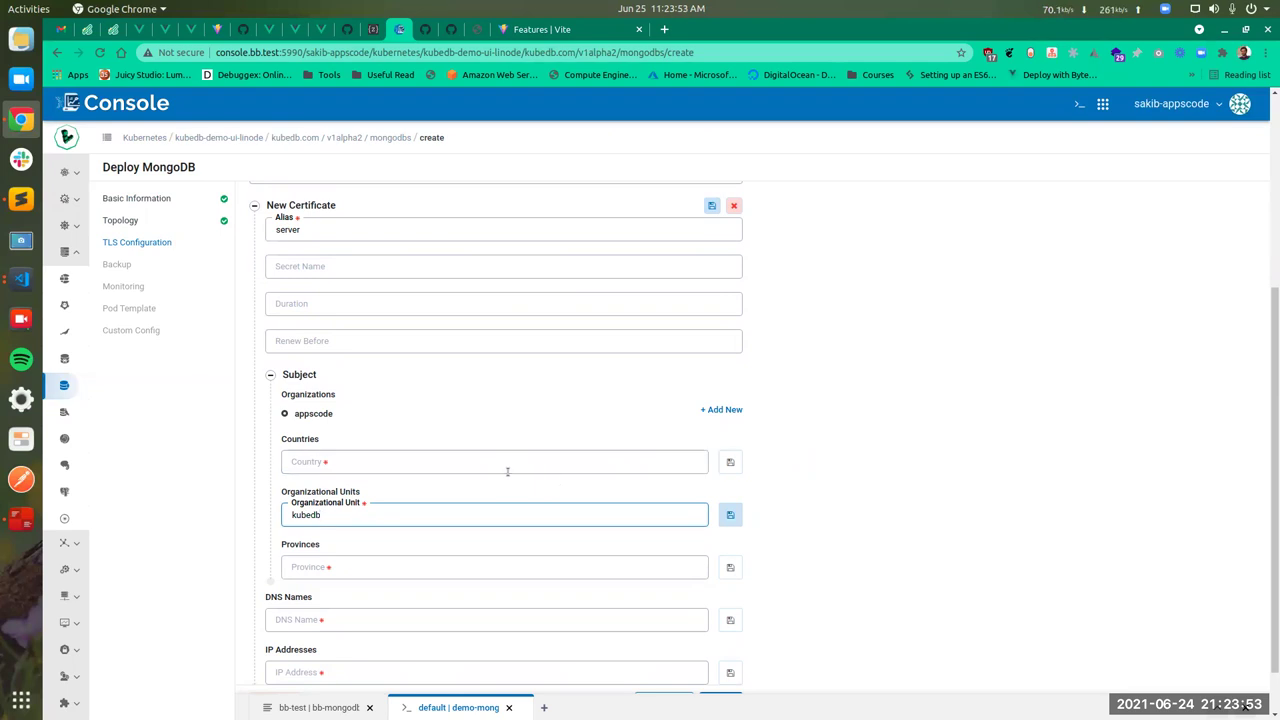
pyautogui.click(730, 515)
pyautogui.scroll(3, 740, 455)
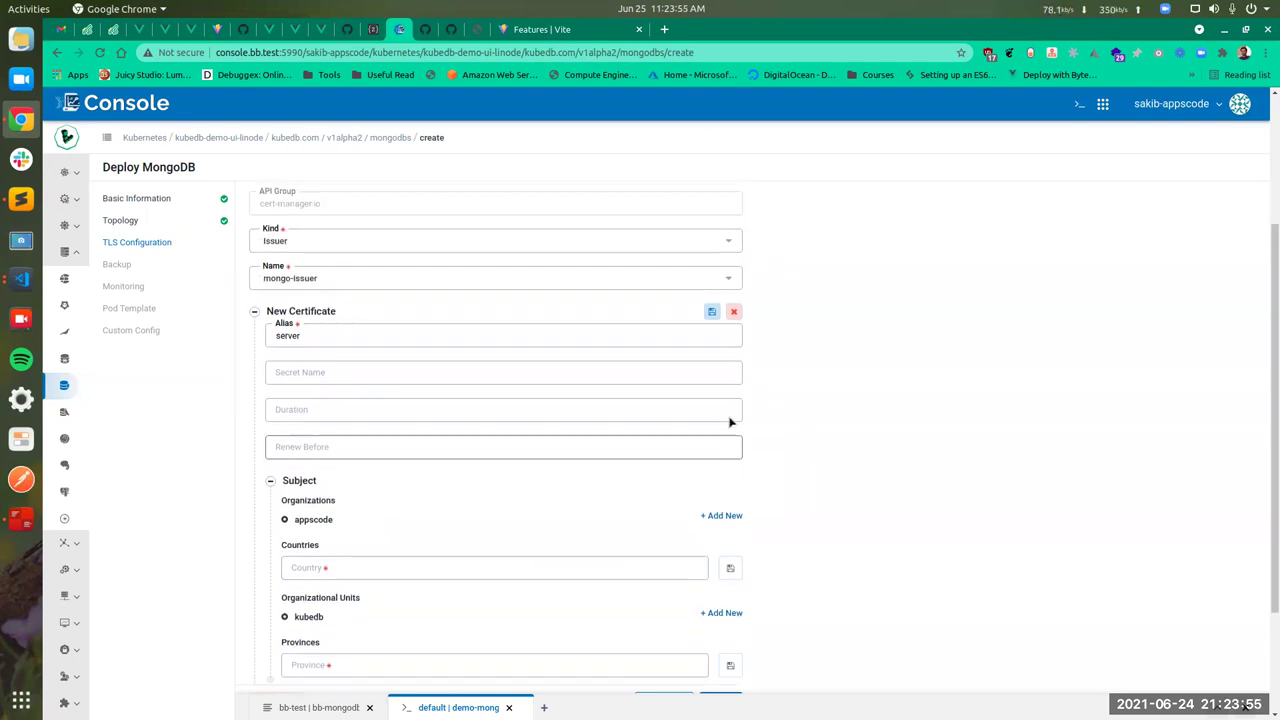
pyautogui.click(710, 313)
pyautogui.scroll(2, 620, 398)
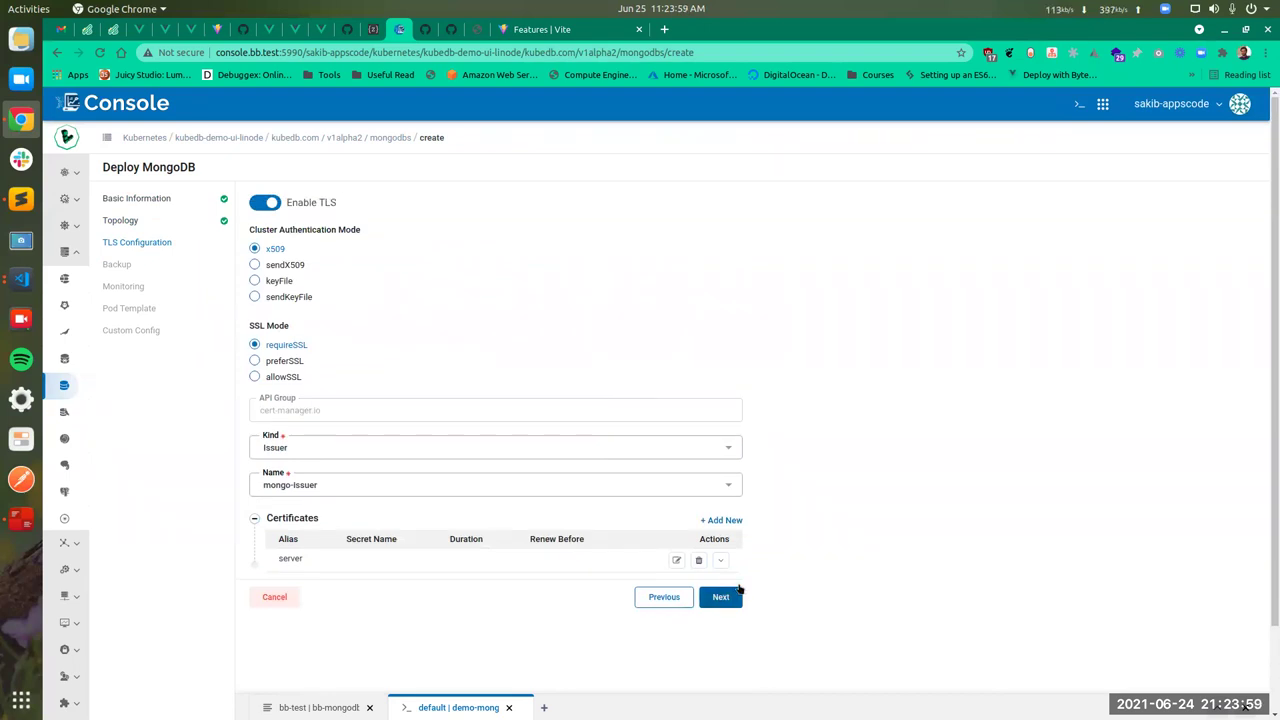
# Recheck the completed TLS configuration and turn on a scheduled backup for the database
pyautogui.click(721, 597)
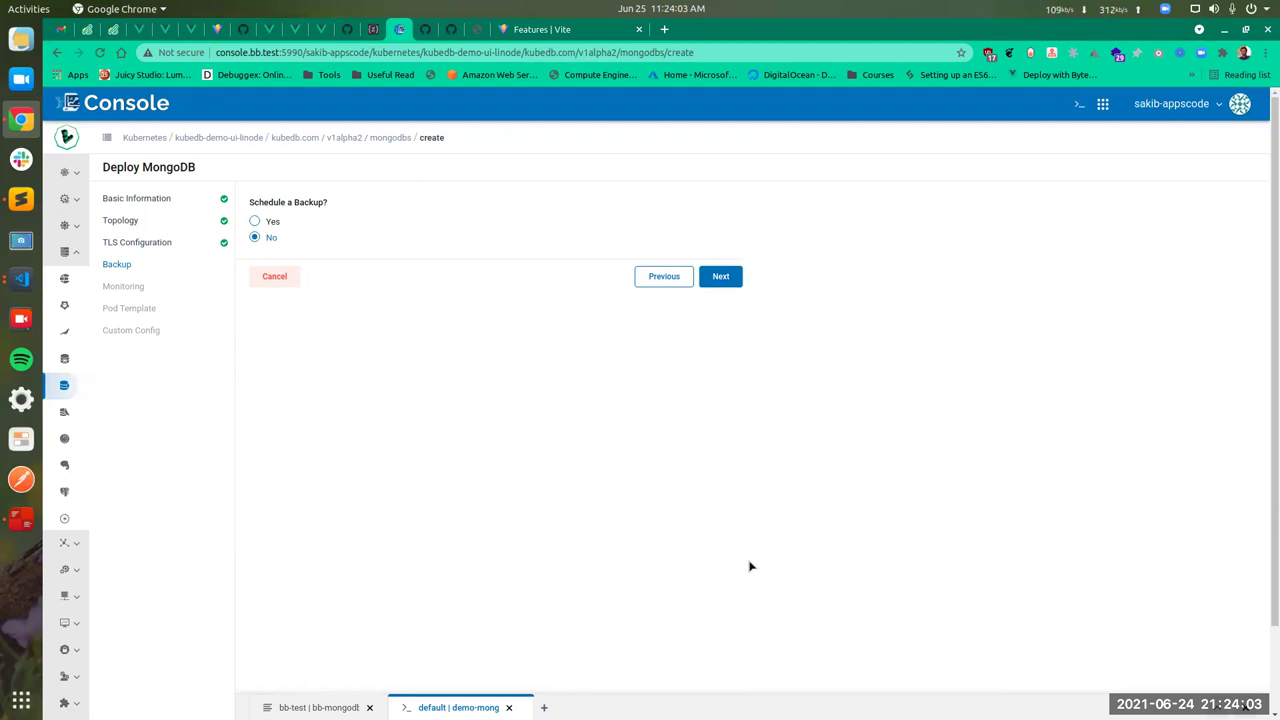
pyautogui.click(152, 243)
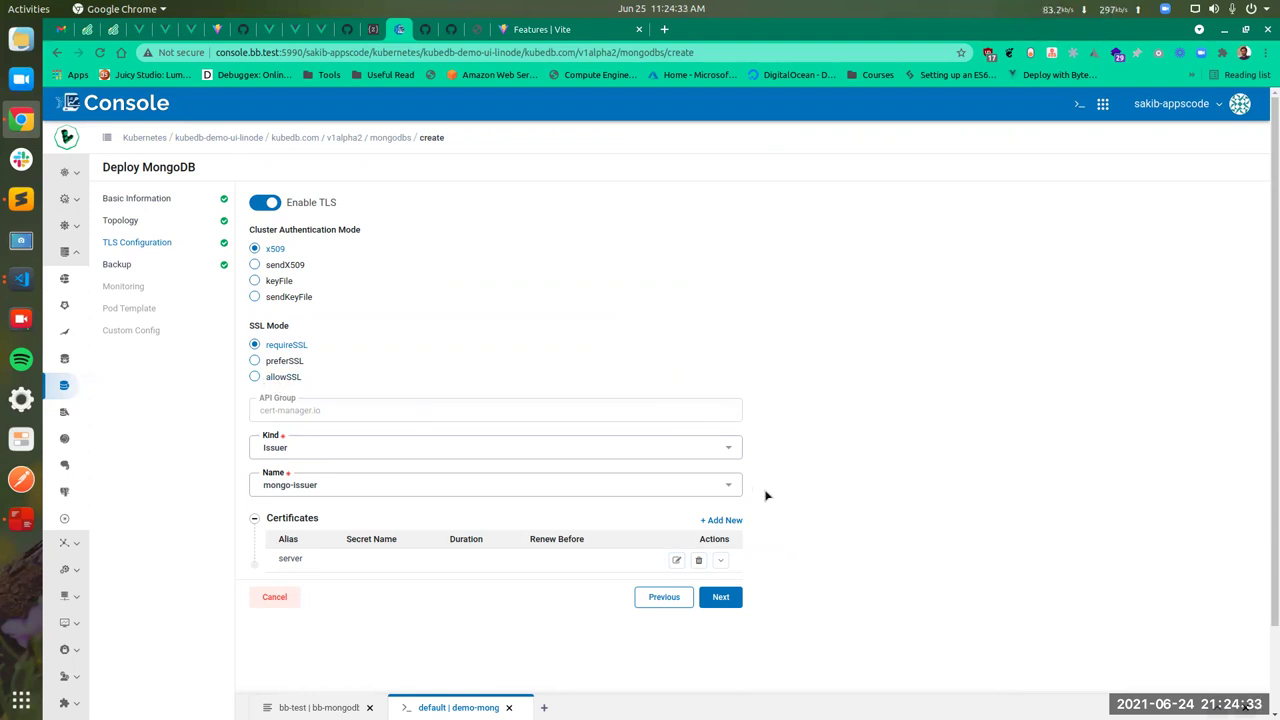
pyautogui.click(721, 597)
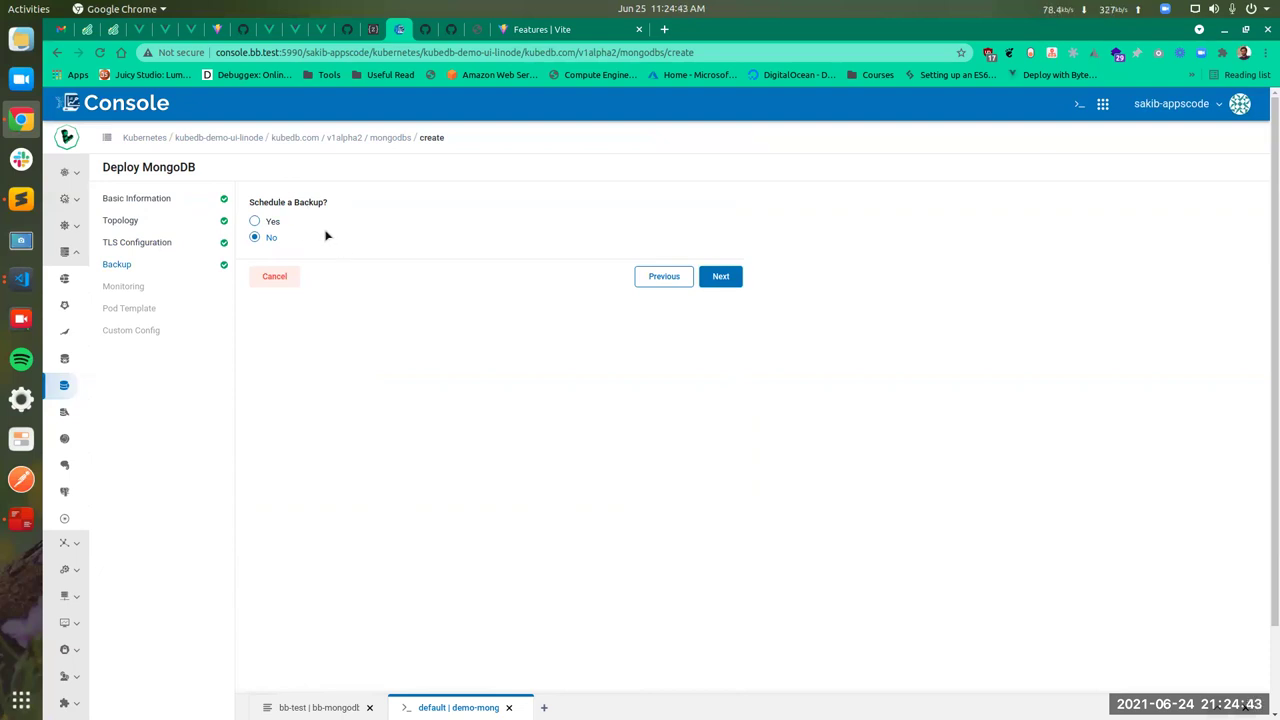
pyautogui.click(273, 224)
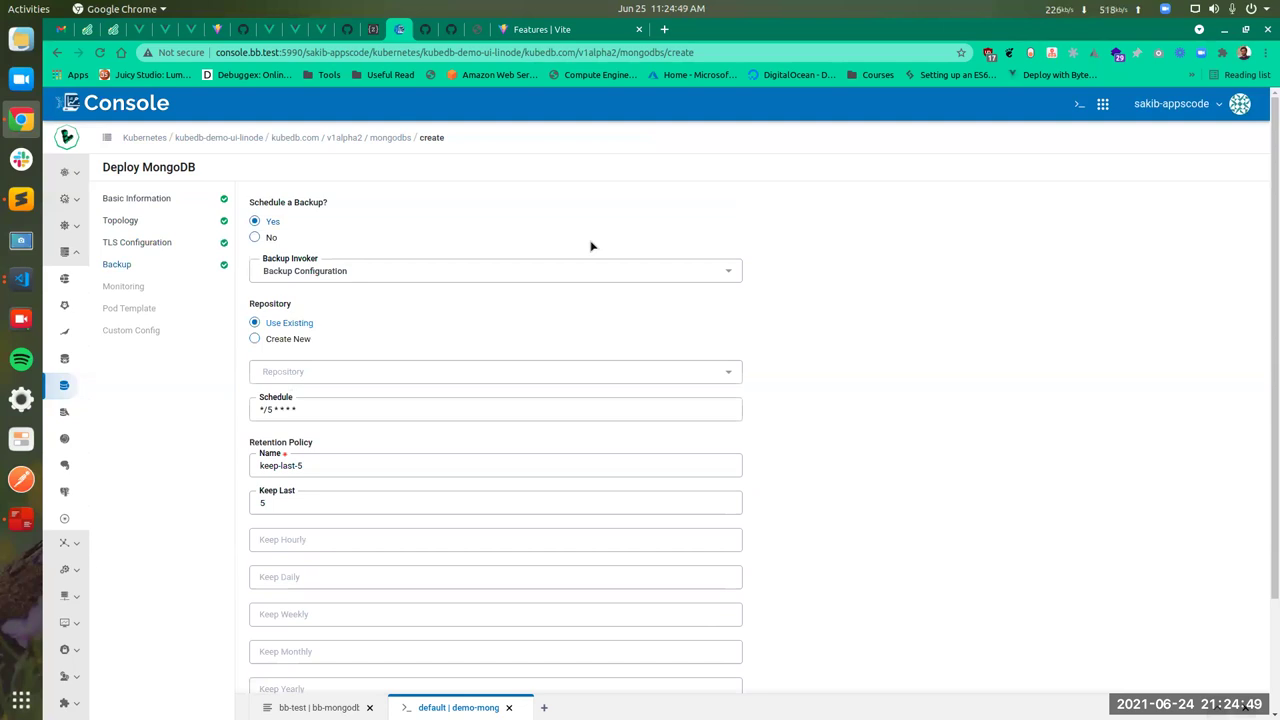
# Switch the backup invoker to Backup Blueprint to view its fields, and set it back to Backup Configuration
pyautogui.click(694, 268)
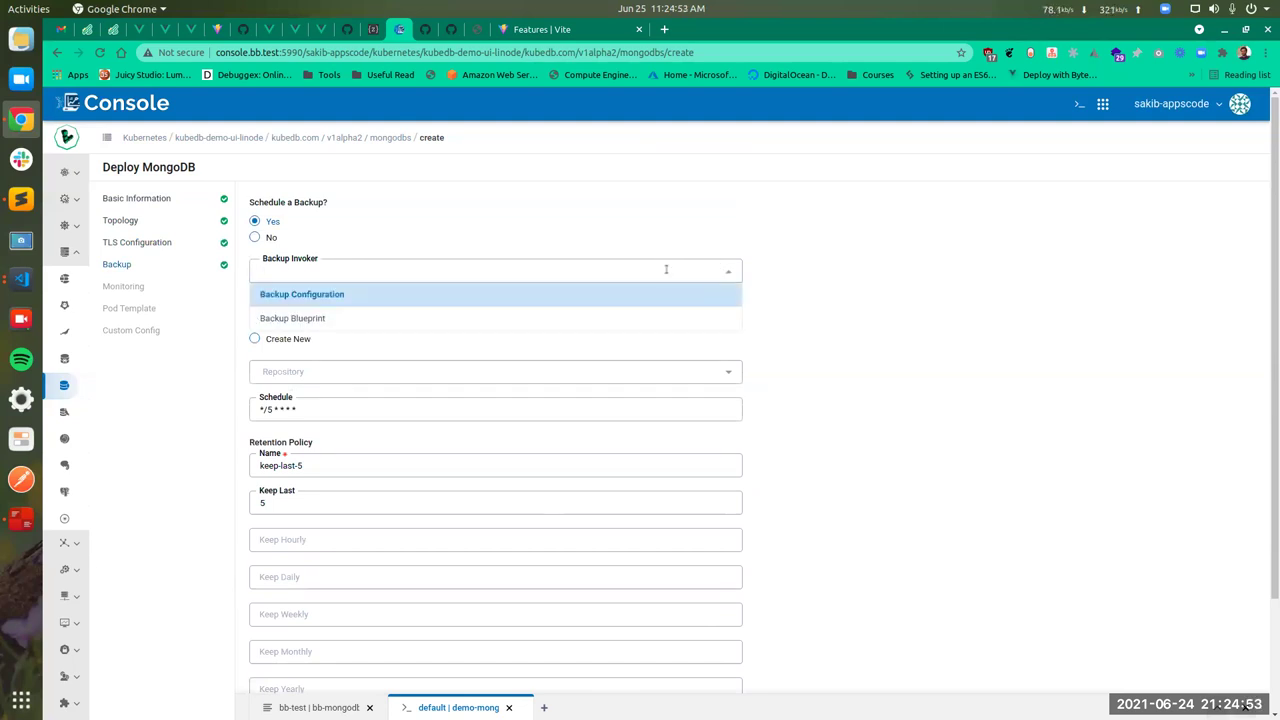
pyautogui.click(443, 318)
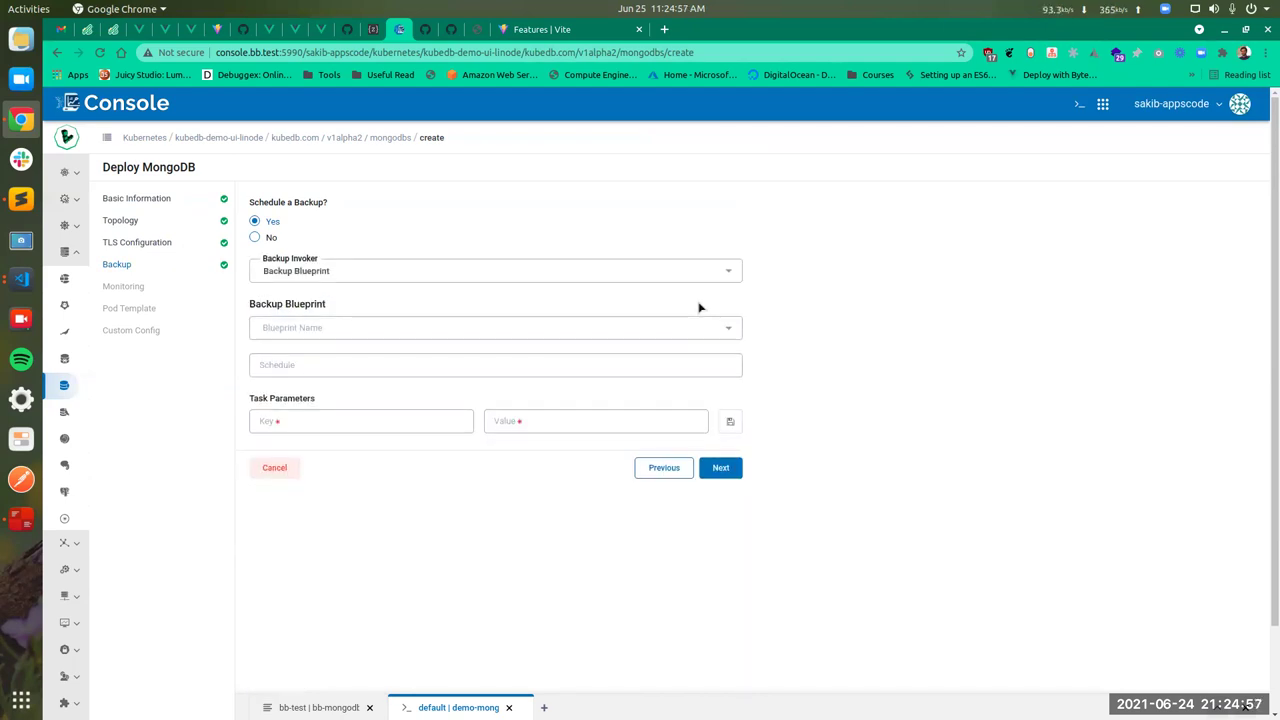
pyautogui.click(610, 272)
pyautogui.click(534, 294)
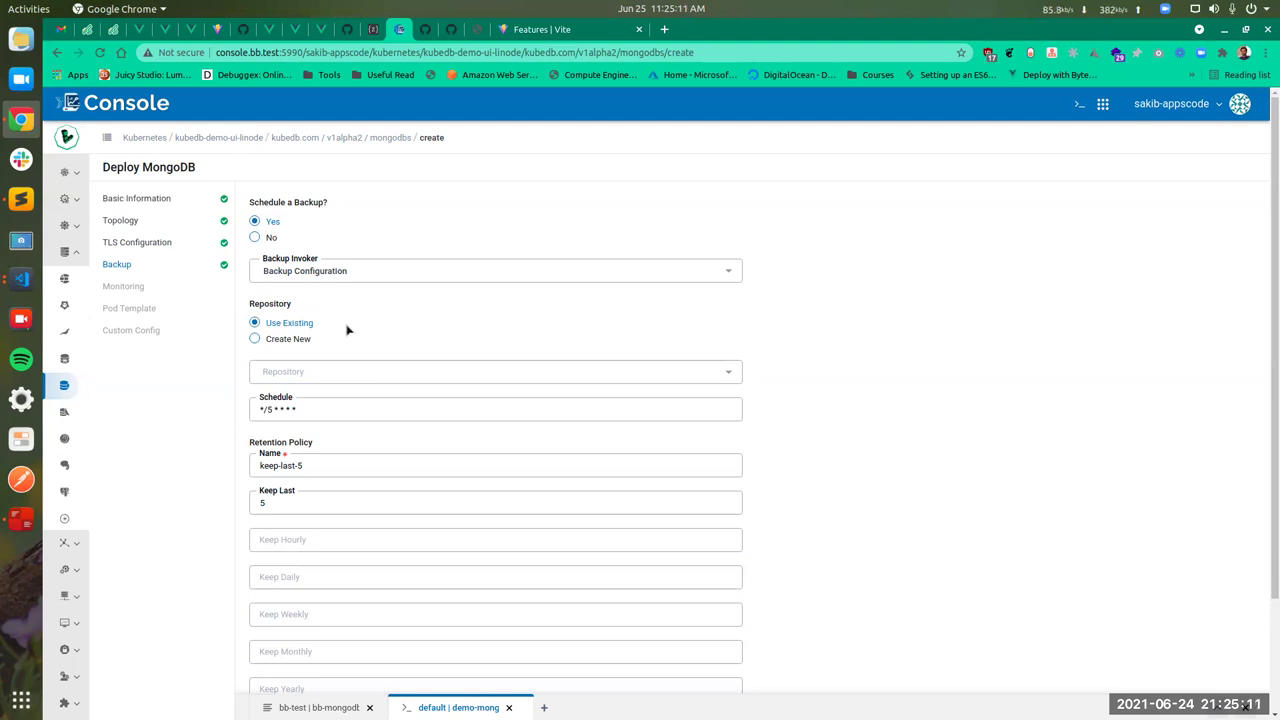
# Choose to create a new backup repository and set its backend type to AWS S3
pyautogui.click(302, 341)
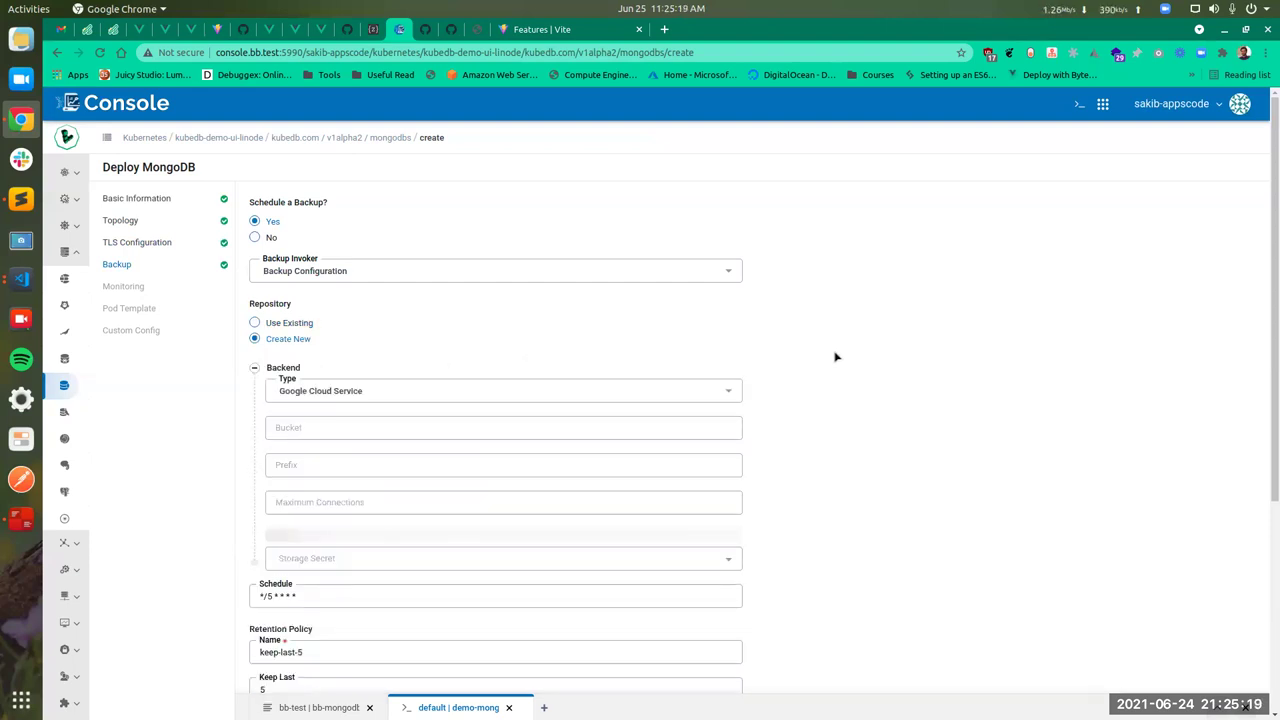
pyautogui.click(559, 392)
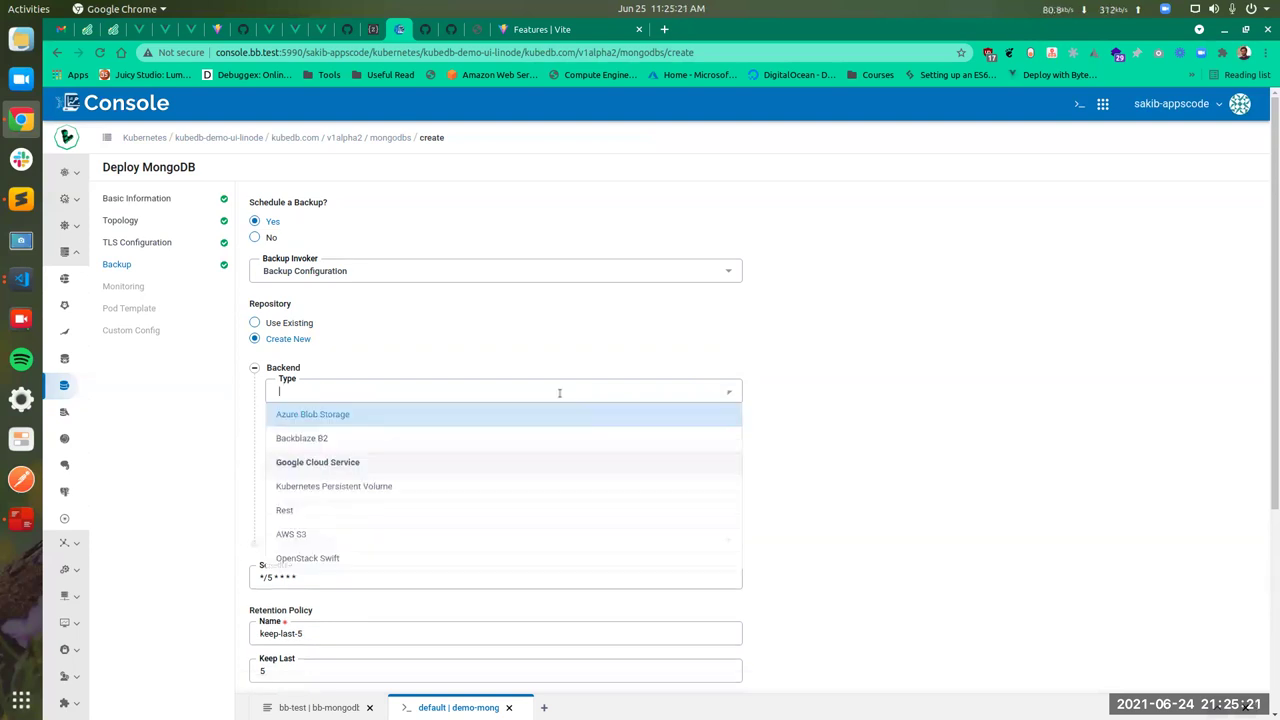
pyautogui.scroll(-1, 526, 440)
pyautogui.click(450, 462)
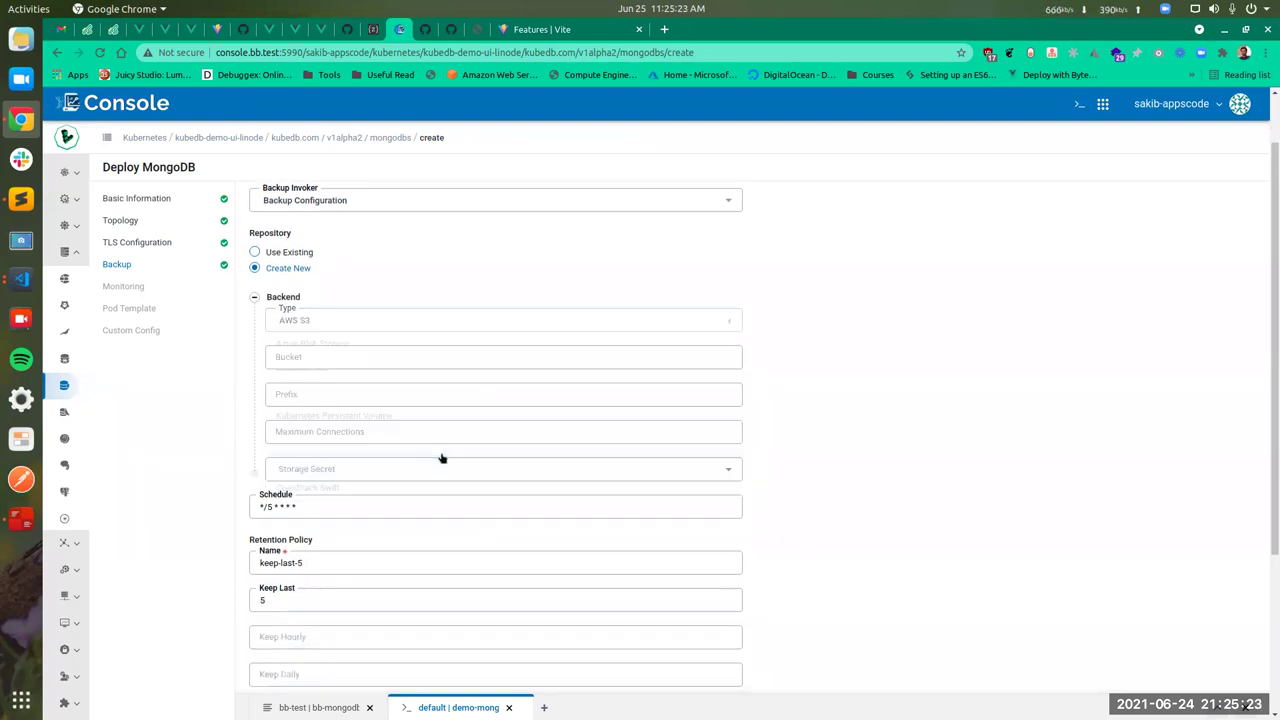
# Set the backend's endpoint to us-east-1.linodeobjects.com and its bucket to stash-backup
pyautogui.click(517, 358)
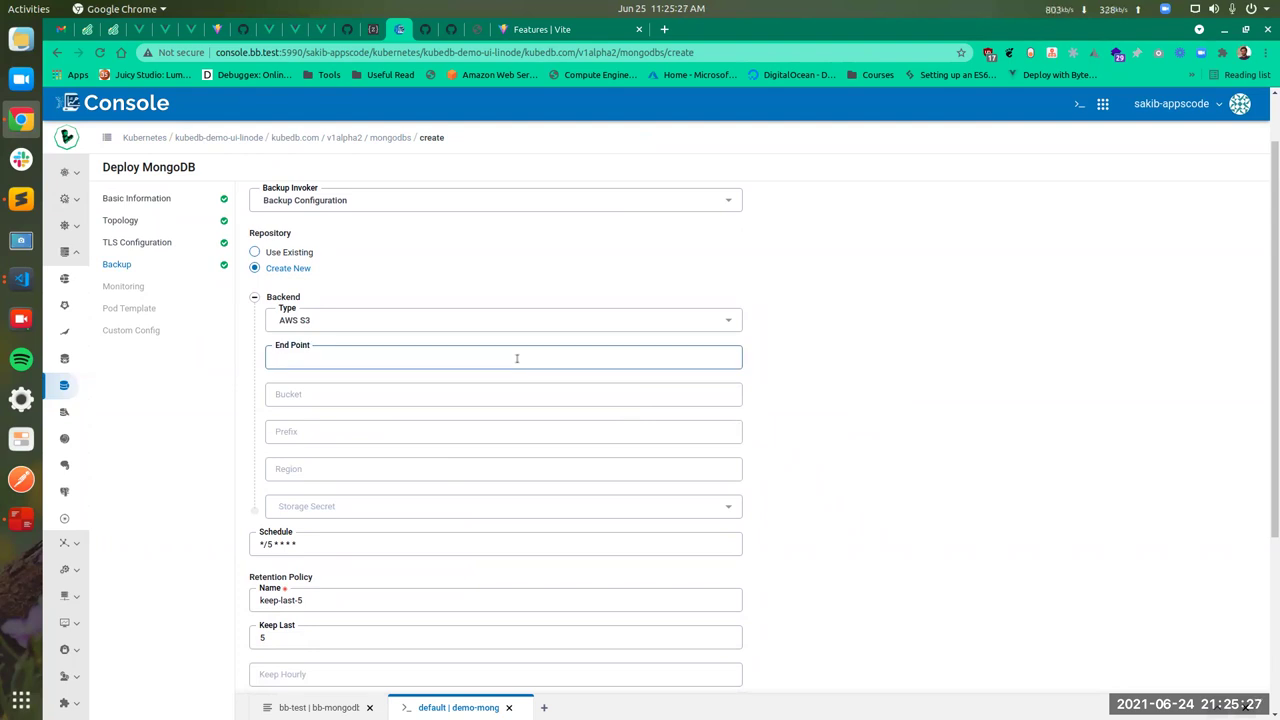
pyautogui.write('us-east')
pyautogui.press('BackSpace')
pyautogui.press('BackSpace')
pyautogui.press('BackSpace')
pyautogui.press('BackSpace')
pyautogui.write('east-1.linodeobjects.com')
pyautogui.press('Tab')
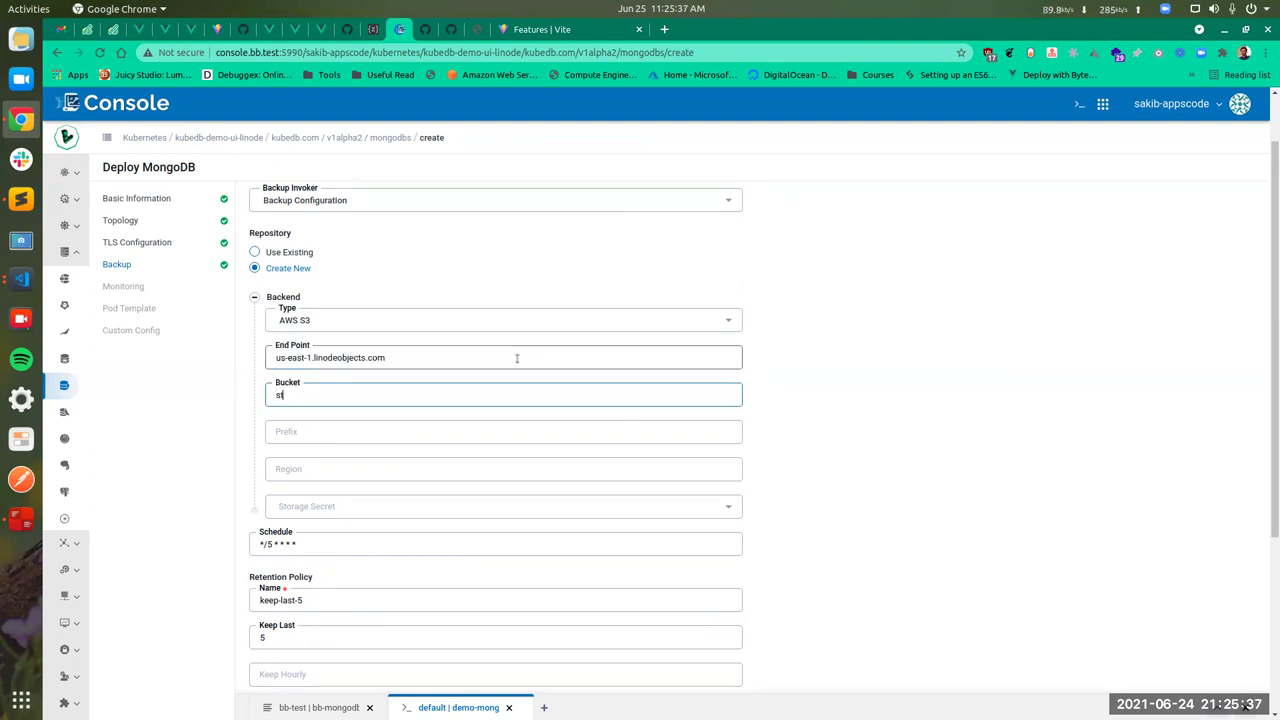
pyautogui.write('stash-backup')
pyautogui.press('Tab')
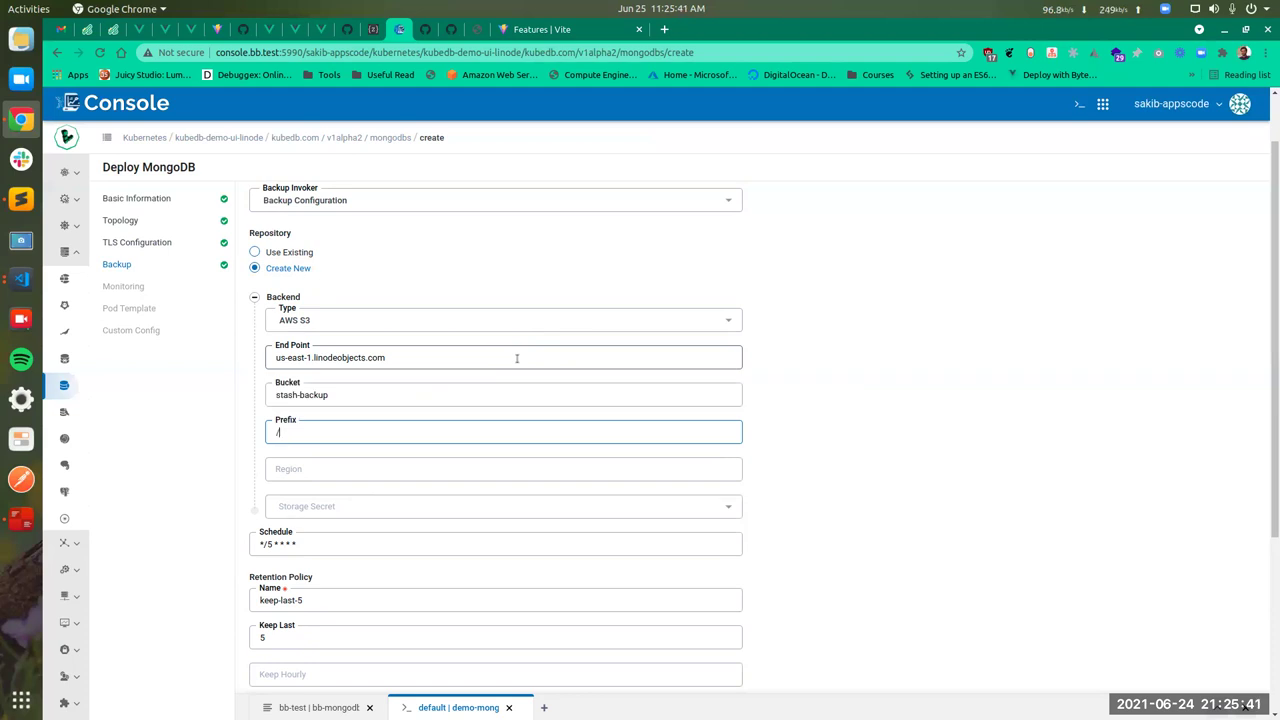
# Set the backend's prefix to /stash-backup/monthy-demo-rs and its region to us-east-1
pyautogui.write('/stash-backup/monthy-demo-rs')
pyautogui.press('Tab')
pyautogui.write('us-east-1')
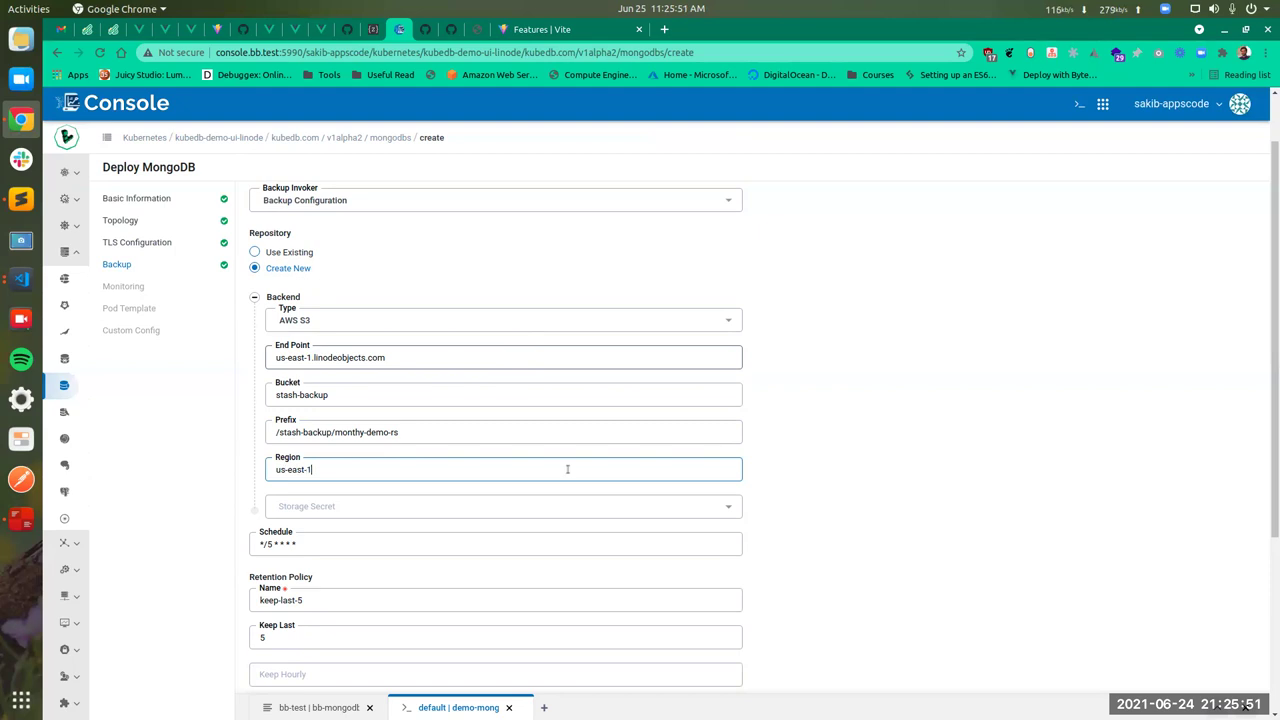
# Select linode-secret as the storage secret for the backup backend
pyautogui.click(554, 504)
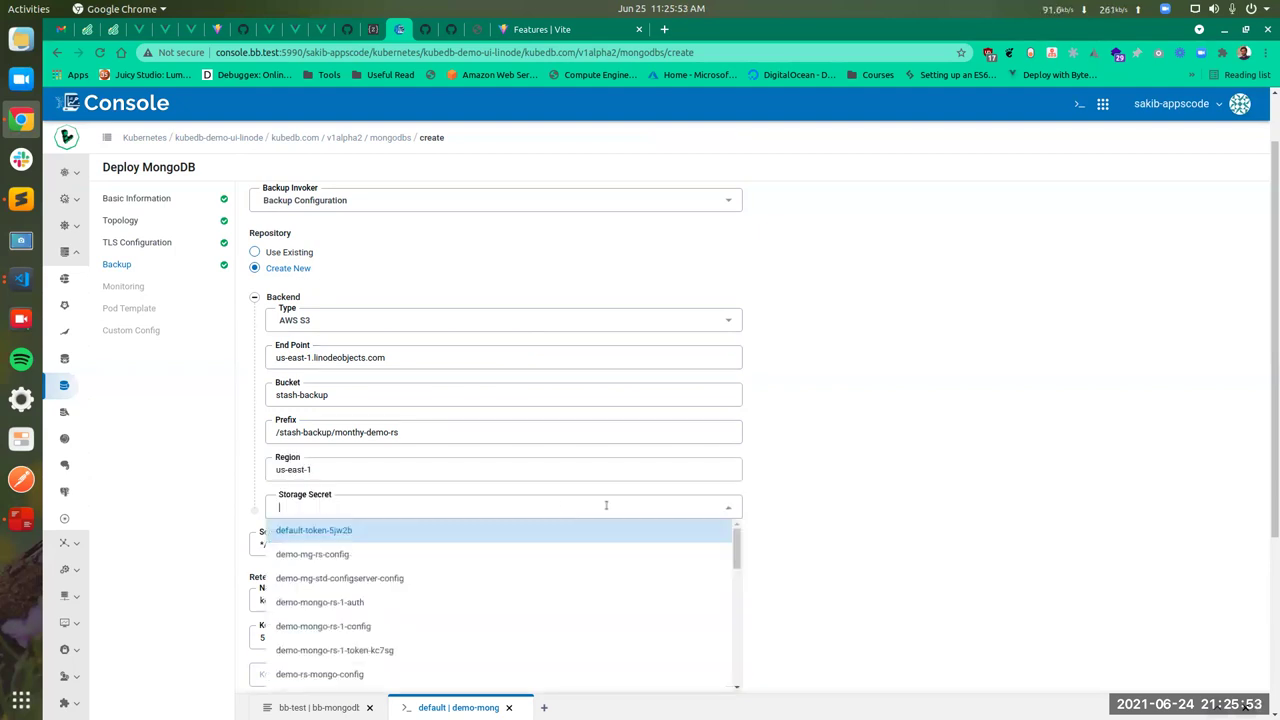
pyautogui.scroll(-3, 567, 550)
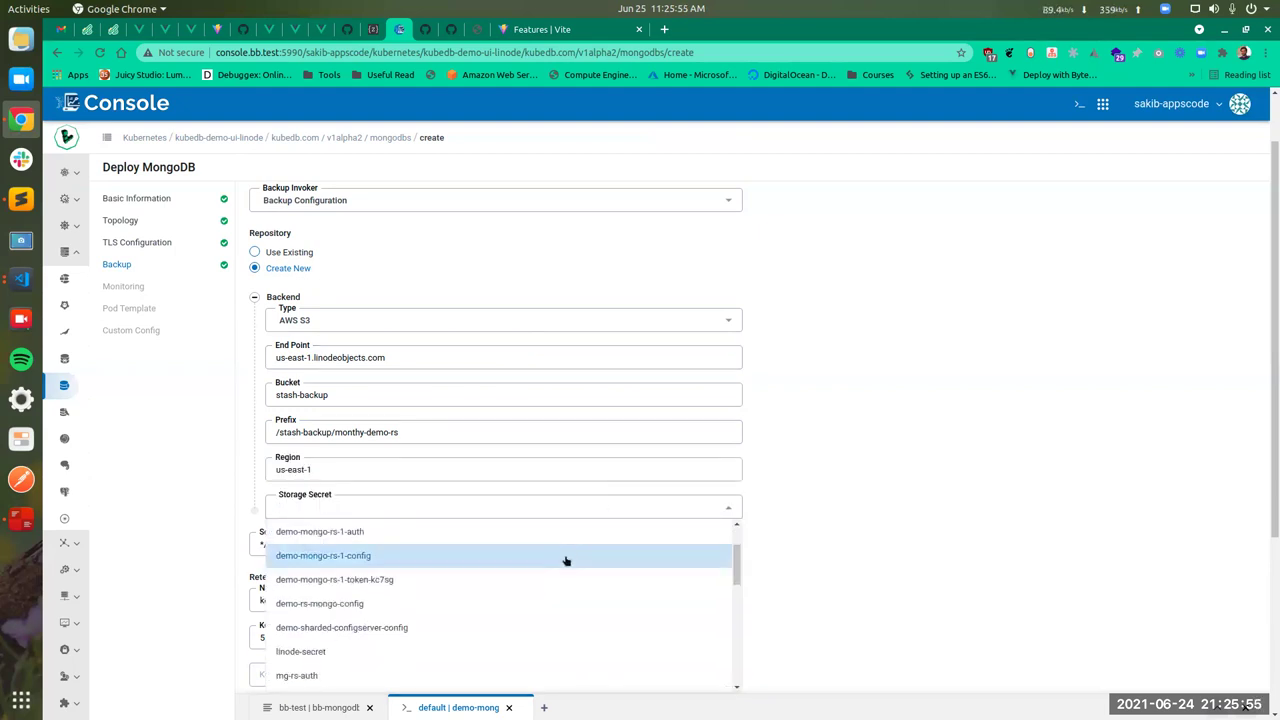
pyautogui.scroll(-2, 566, 561)
pyautogui.scroll(-1, 793, 534)
pyautogui.scroll(2, 817, 526)
pyautogui.scroll(-1, 818, 527)
pyautogui.scroll(-1, 818, 527)
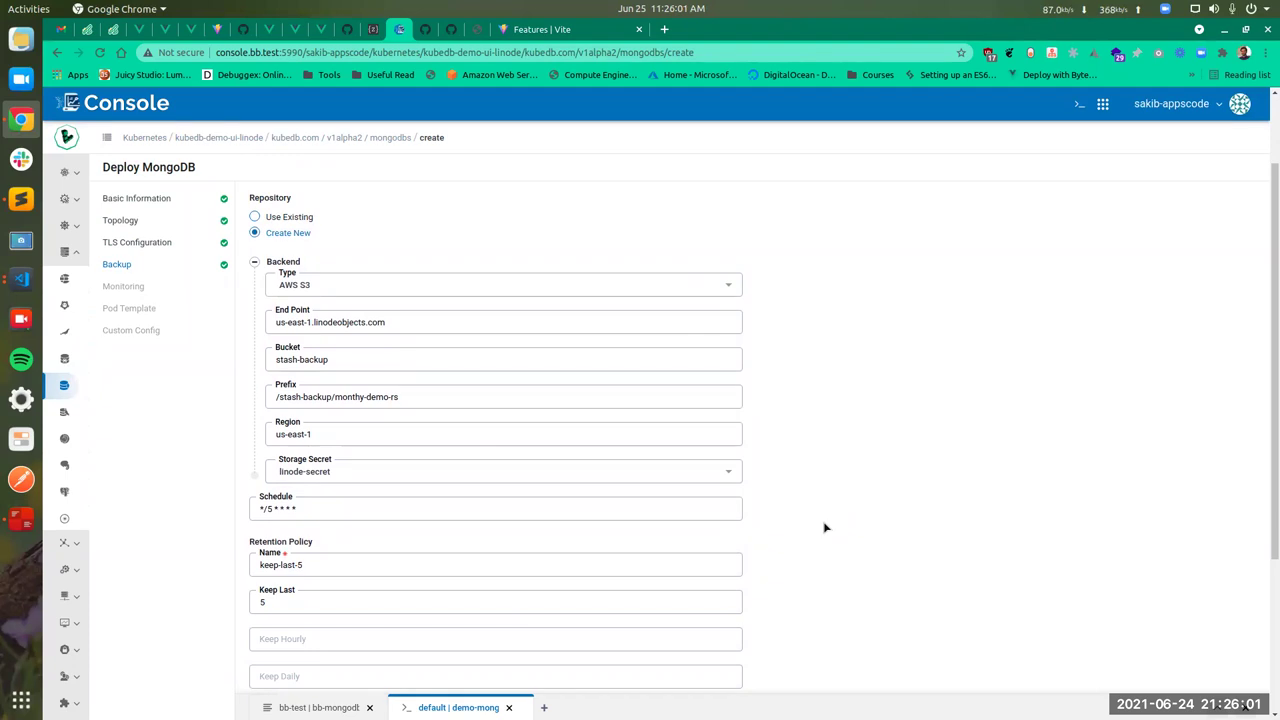
# Examine the backup form's repository backend, schedule, retention policy and job runtime settings
pyautogui.scroll(2, 826, 526)
pyautogui.scroll(-2, 828, 500)
pyautogui.scroll(-3, 898, 457)
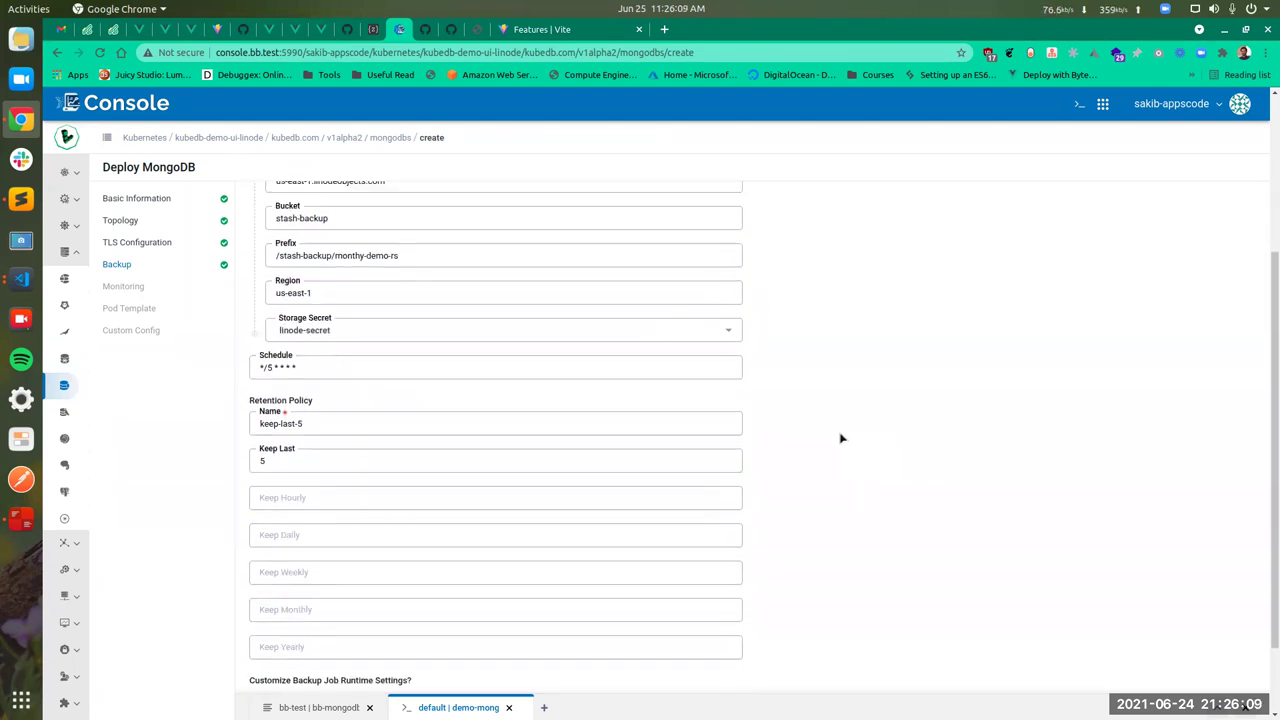
pyautogui.scroll(2, 841, 438)
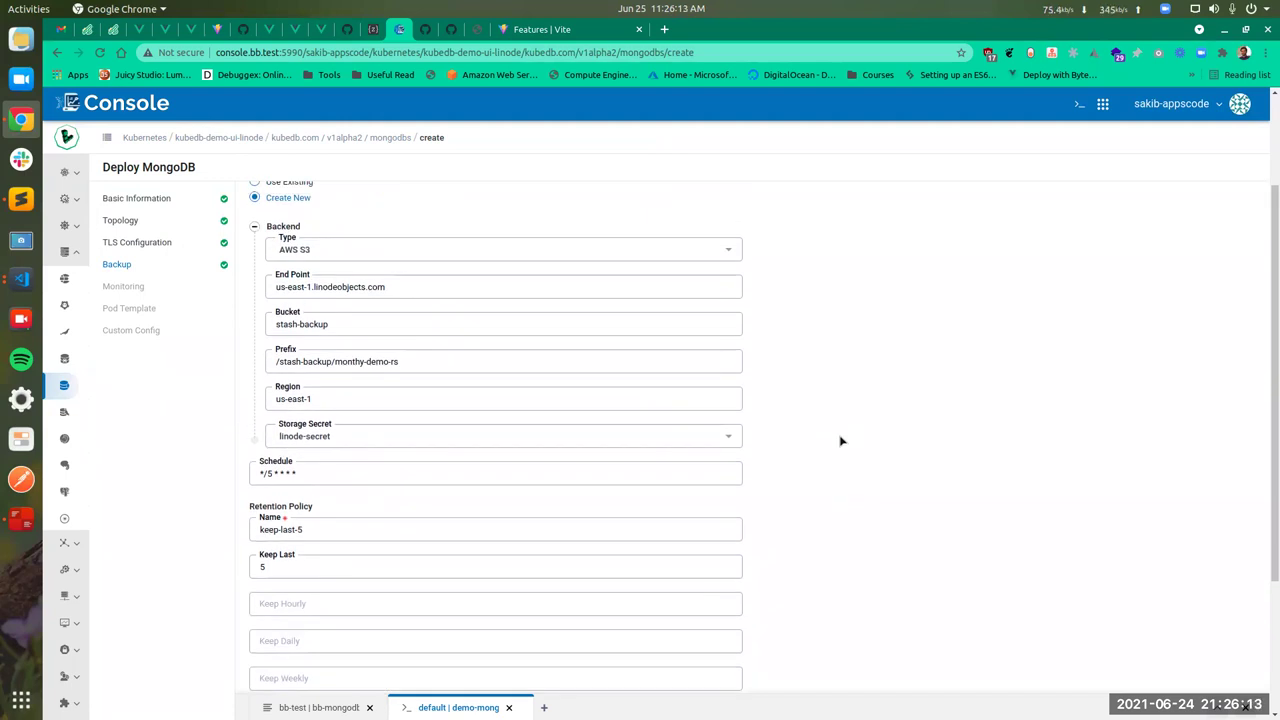
pyautogui.scroll(-3, 840, 442)
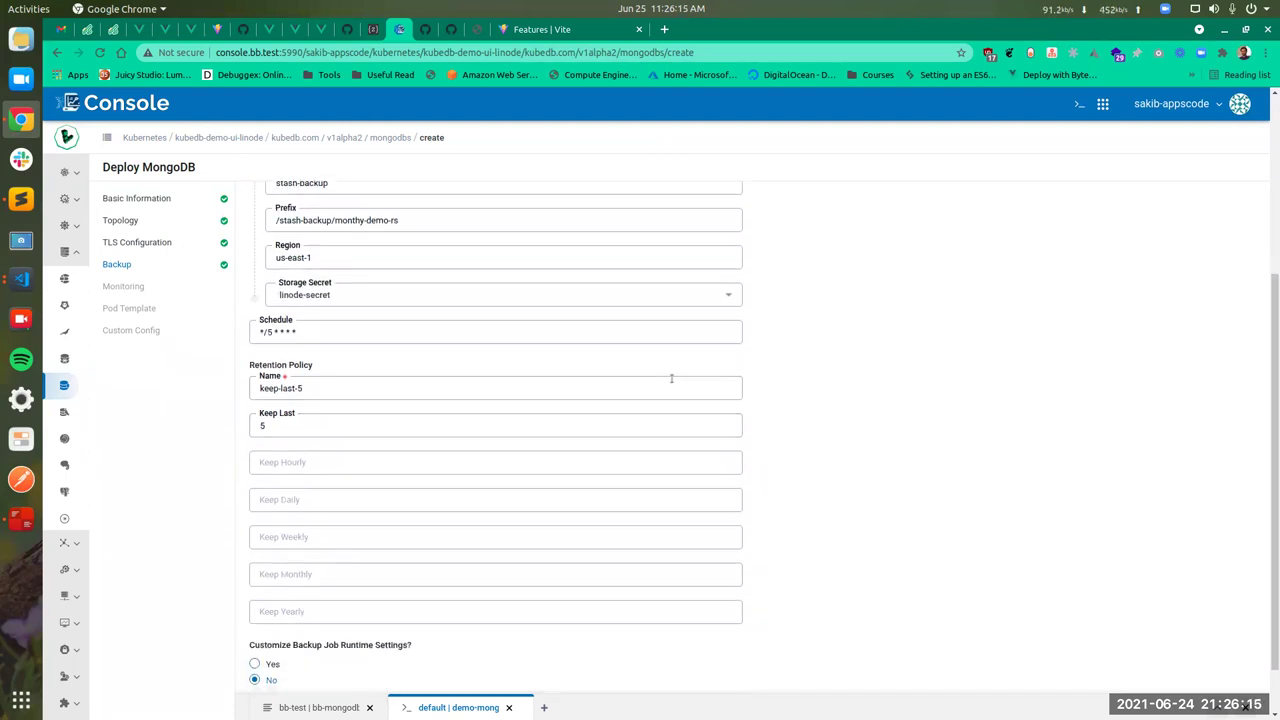
pyautogui.scroll(-1, 796, 417)
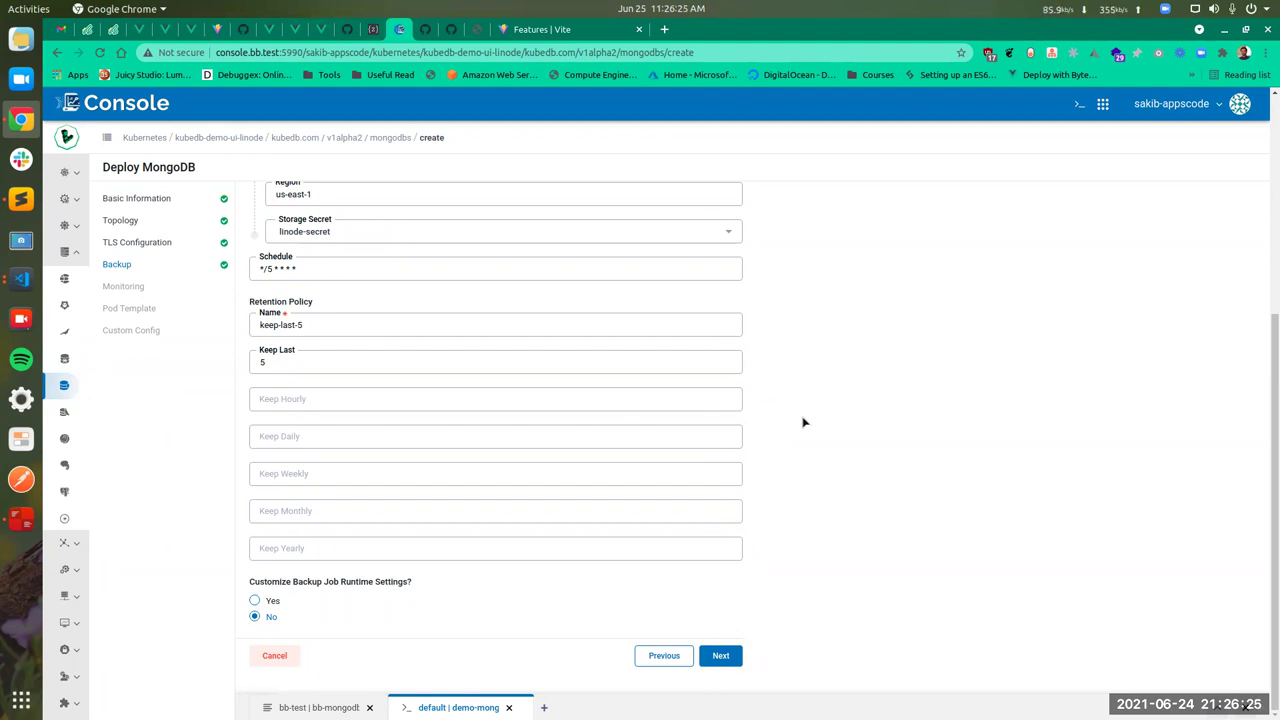
pyautogui.scroll(1, 770, 447)
pyautogui.scroll(3, 770, 447)
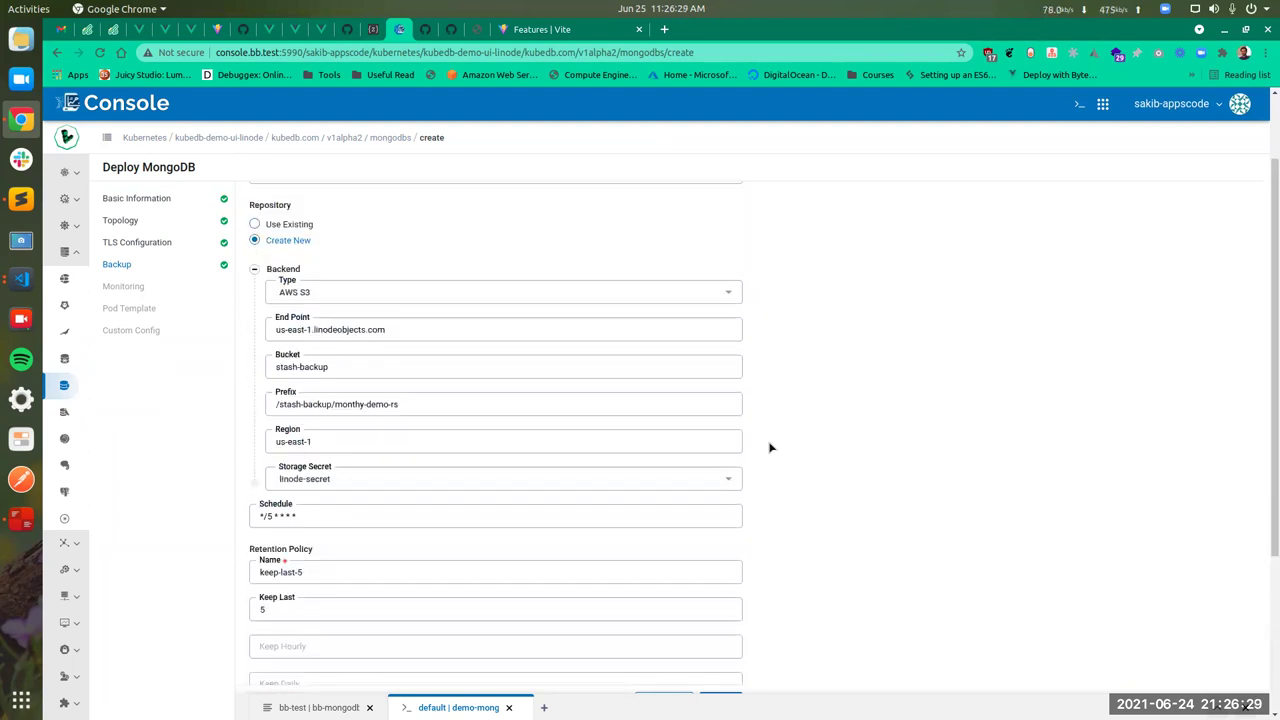
pyautogui.scroll(-4, 770, 447)
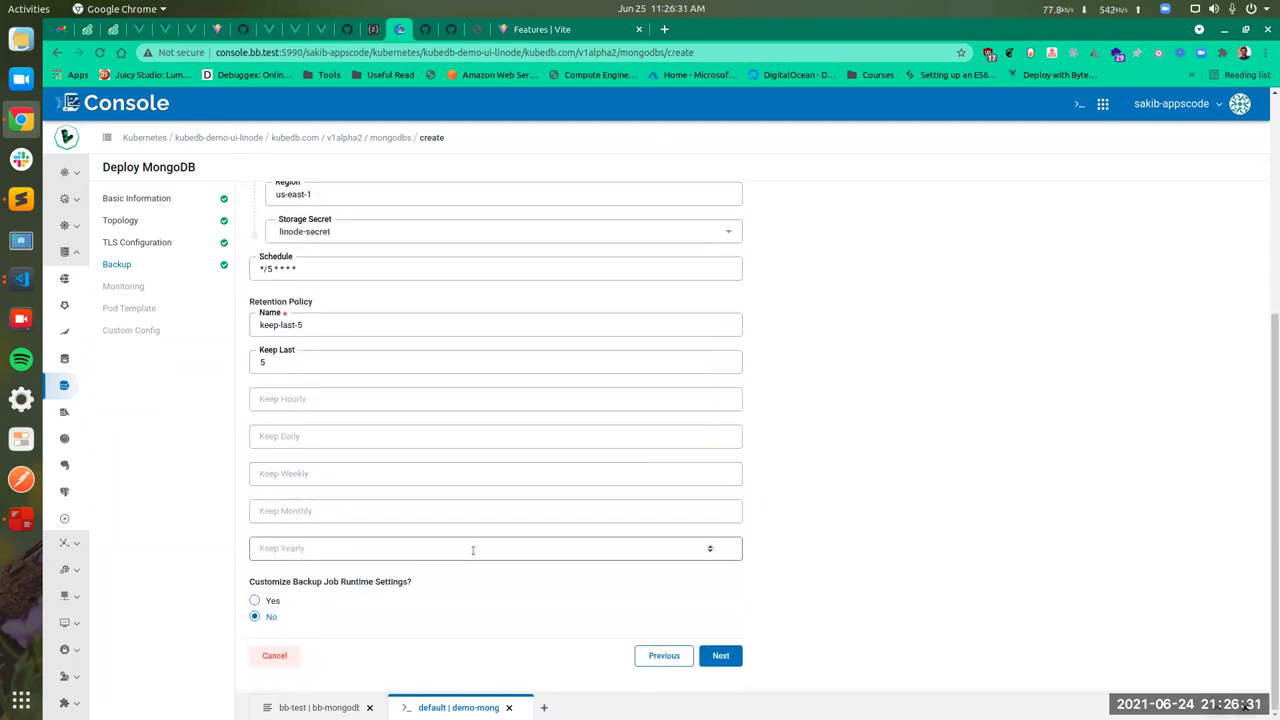
pyautogui.scroll(2, 760, 440)
pyautogui.scroll(-1, 786, 443)
pyautogui.scroll(-1, 786, 443)
pyautogui.scroll(5, 814, 494)
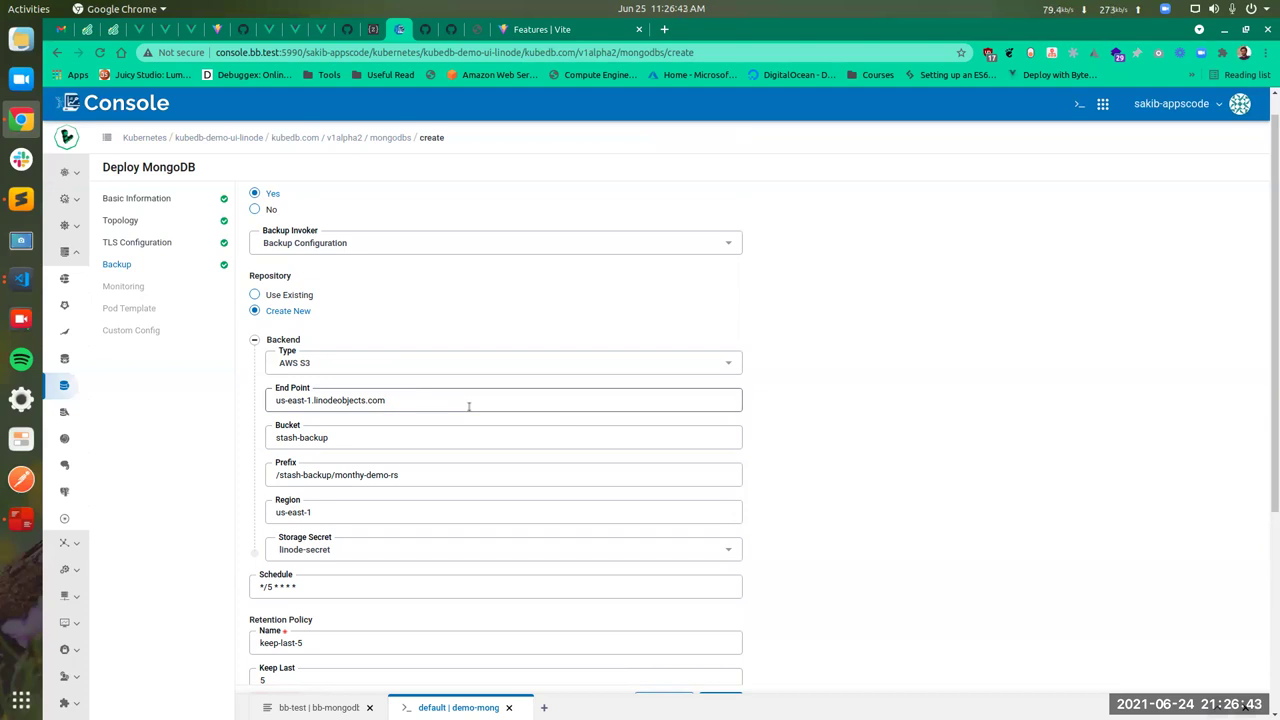
pyautogui.scroll(-6, 780, 460)
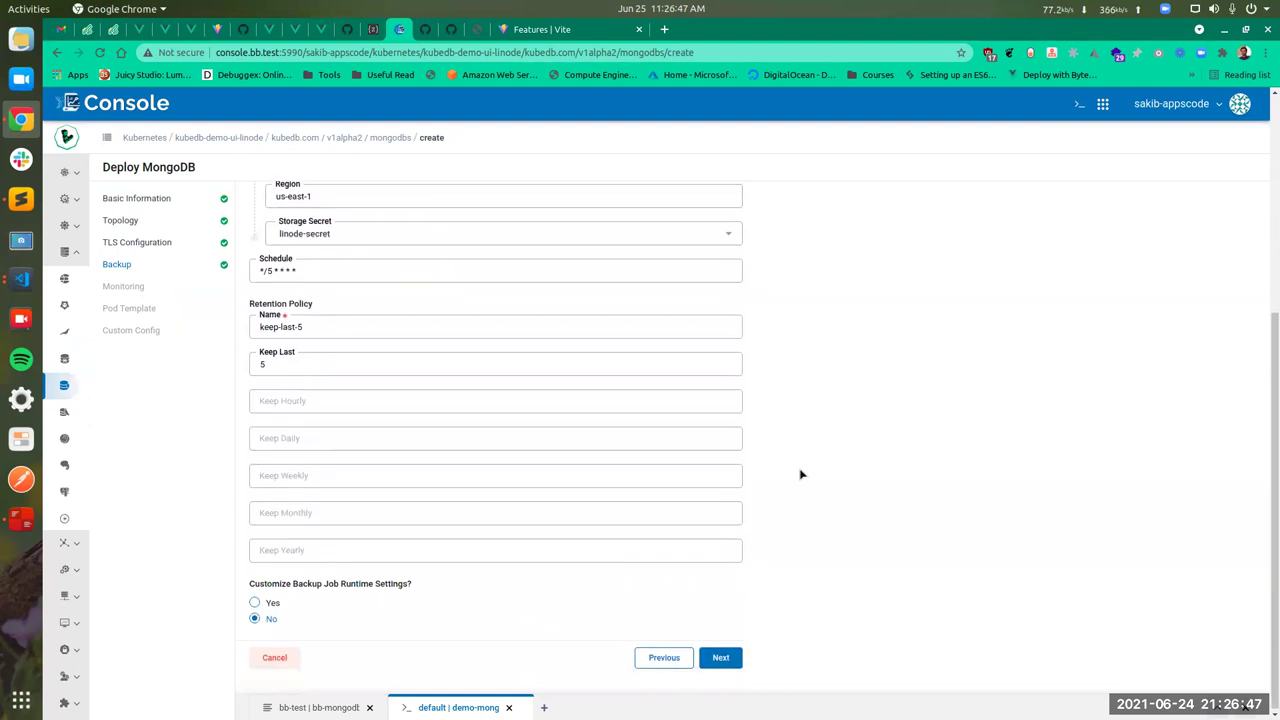
# Proceed to the monitoring settings, enable monitoring and select Prometheus Operator as the method
pyautogui.click(722, 652)
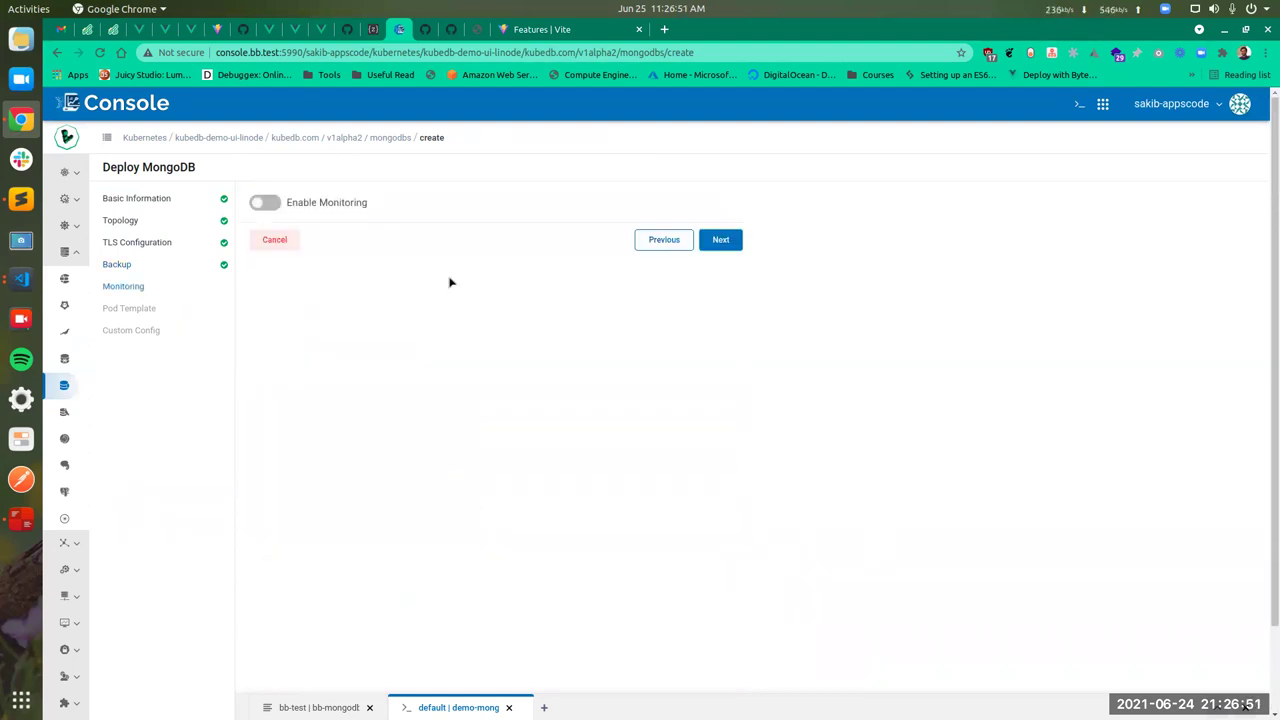
pyautogui.click(265, 205)
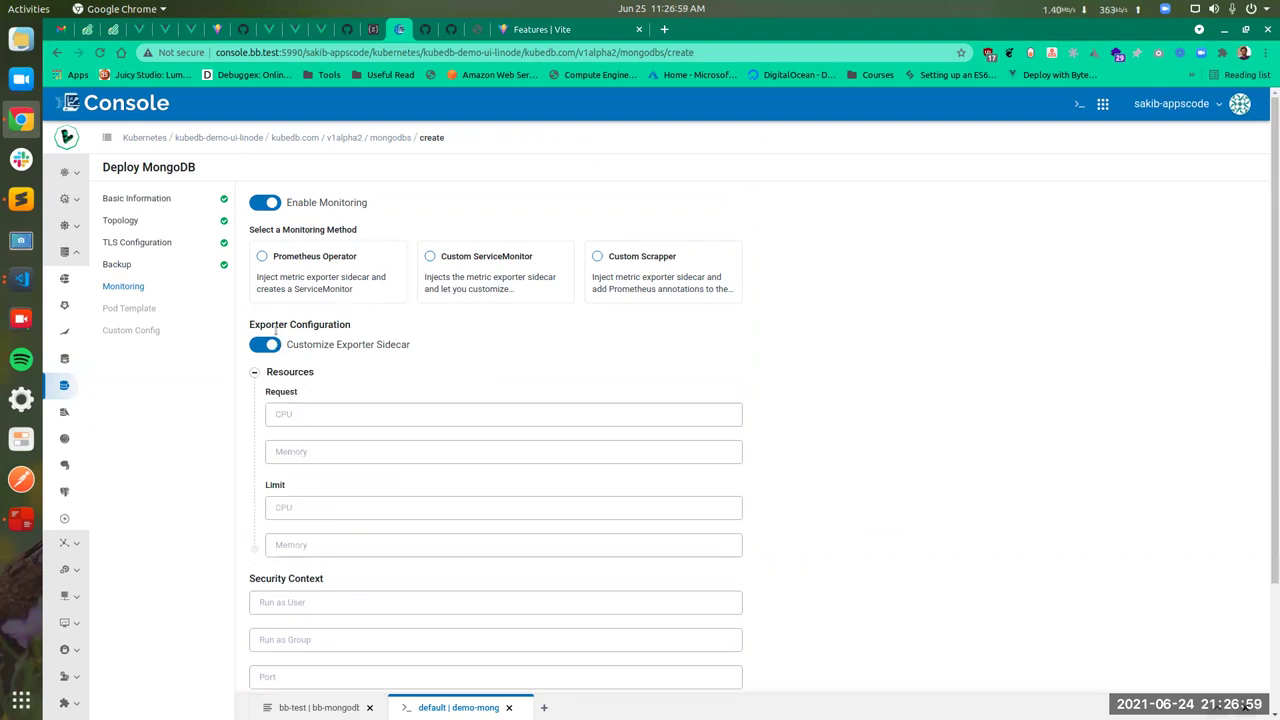
pyautogui.click(309, 257)
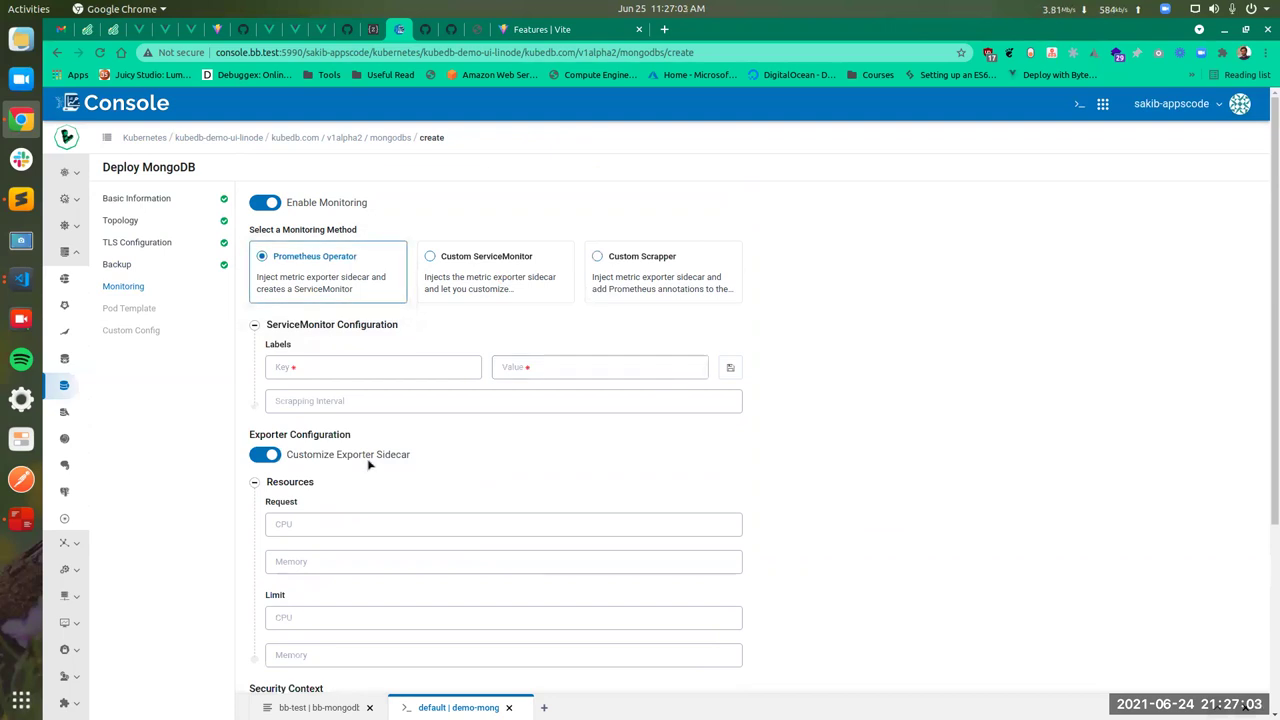
# Add the ServiceMonitor label release: prometheus and turn off the exporter sidecar customization
pyautogui.click(315, 373)
pyautogui.write('release')
pyautogui.press('Tab')
pyautogui.write('prometheus')
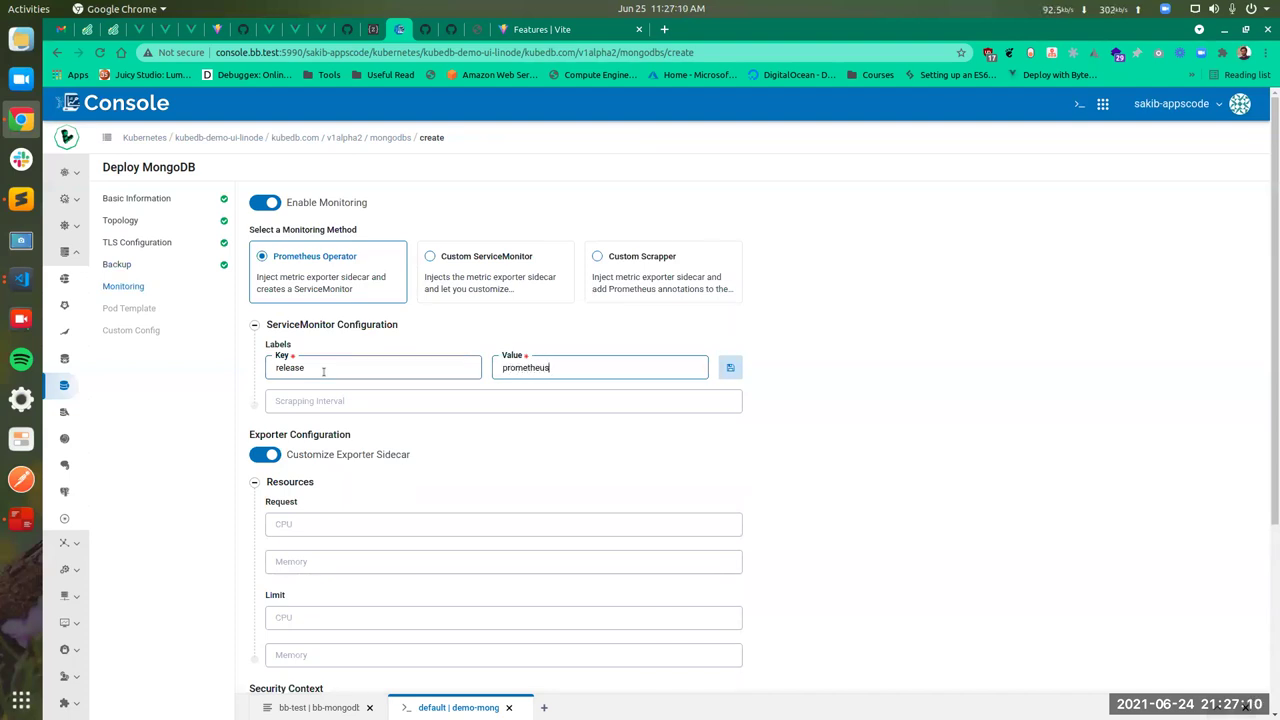
pyautogui.click(729, 369)
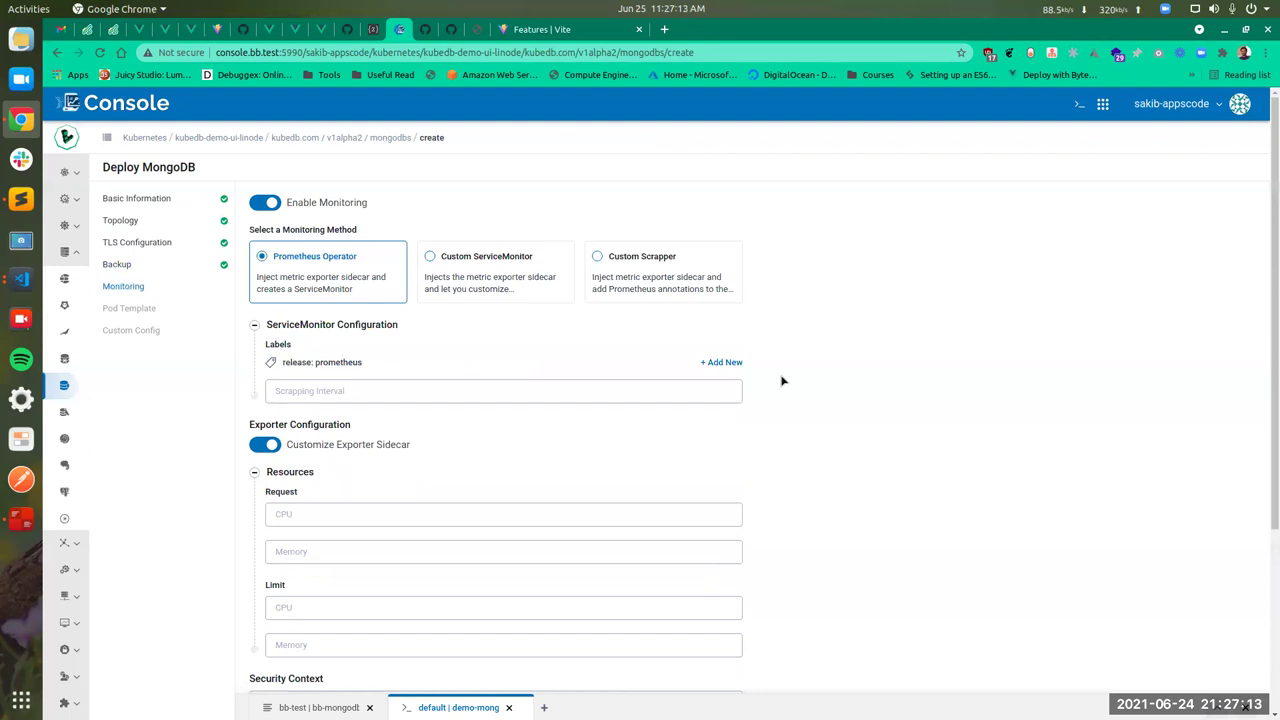
pyautogui.click(269, 446)
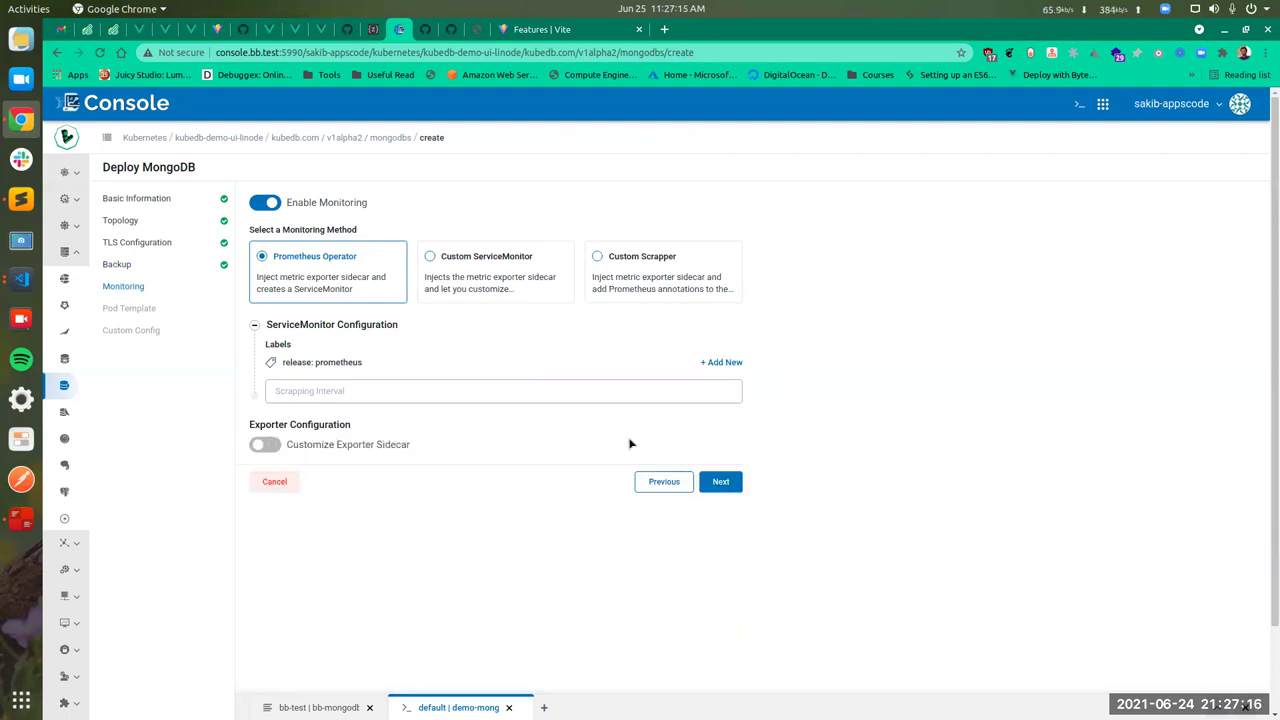
# Proceed to the pod template and examine its annotation, resource, security context, toleration and node selector fields
pyautogui.click(730, 480)
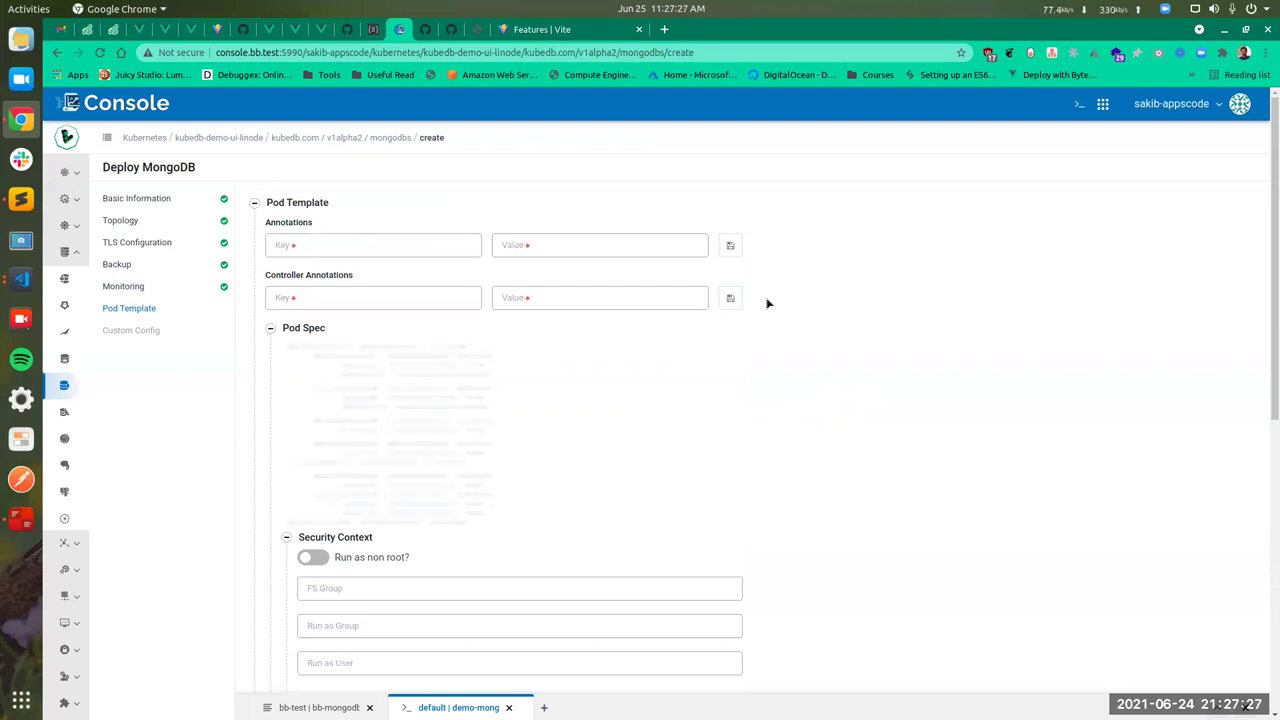
pyautogui.scroll(-2, 770, 285)
pyautogui.scroll(-4, 770, 285)
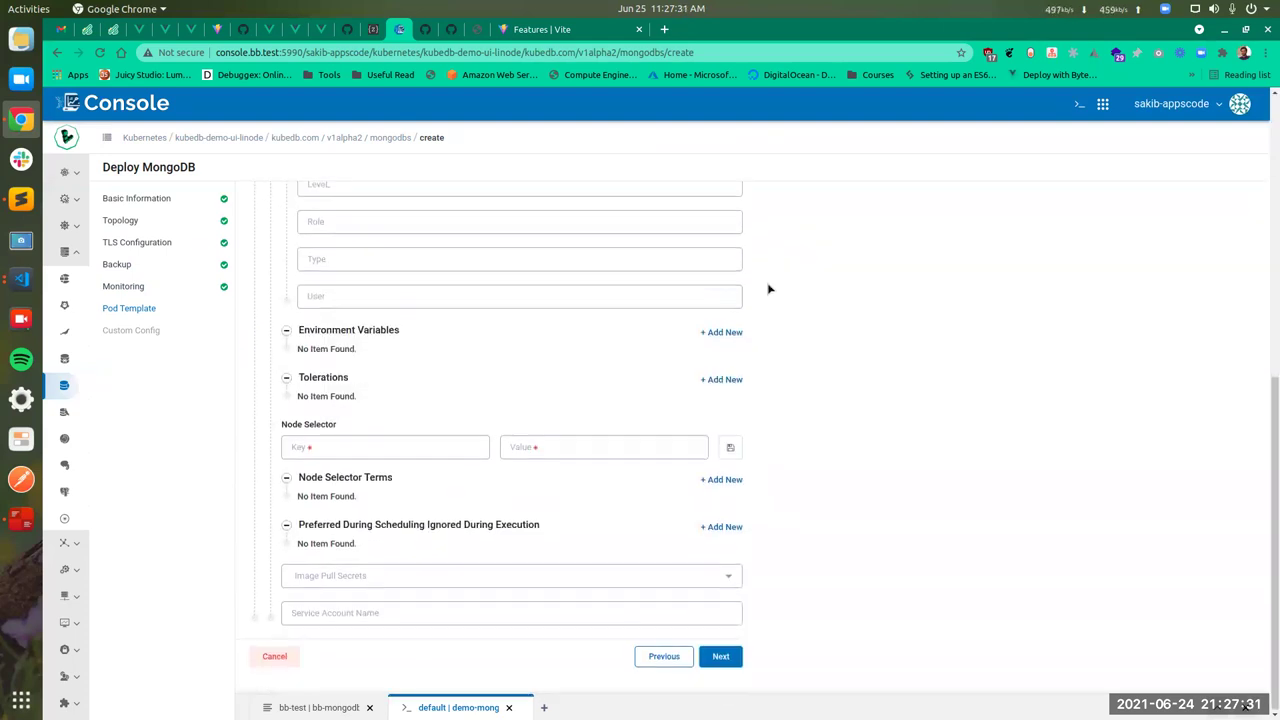
pyautogui.scroll(4, 770, 290)
pyautogui.scroll(2, 766, 303)
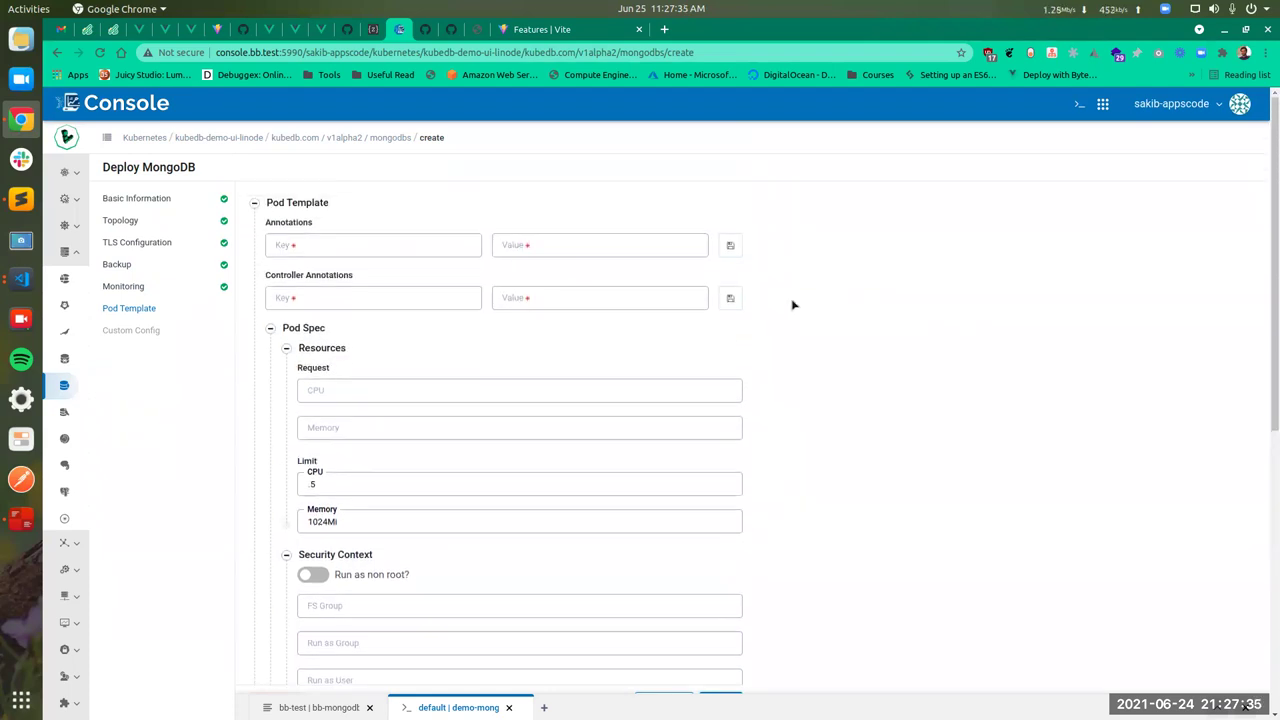
pyautogui.scroll(-2, 793, 305)
pyautogui.scroll(-3, 793, 305)
pyautogui.scroll(5, 794, 303)
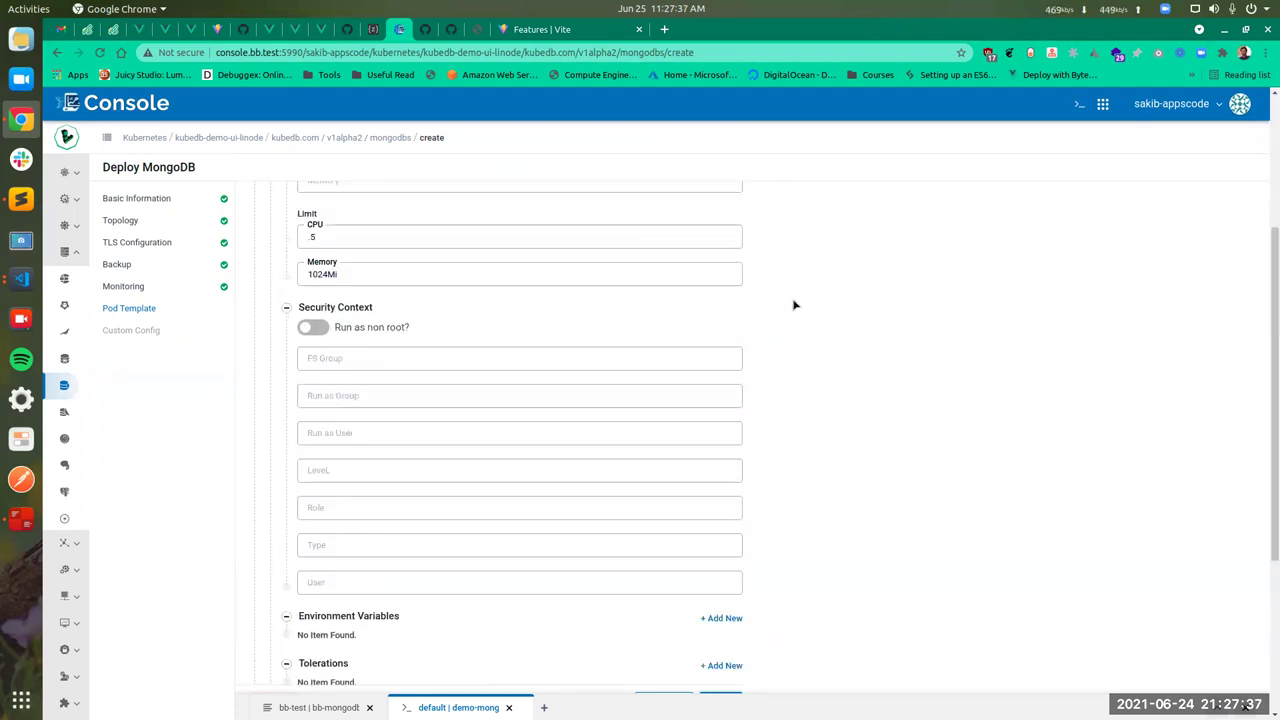
pyautogui.scroll(-2, 730, 323)
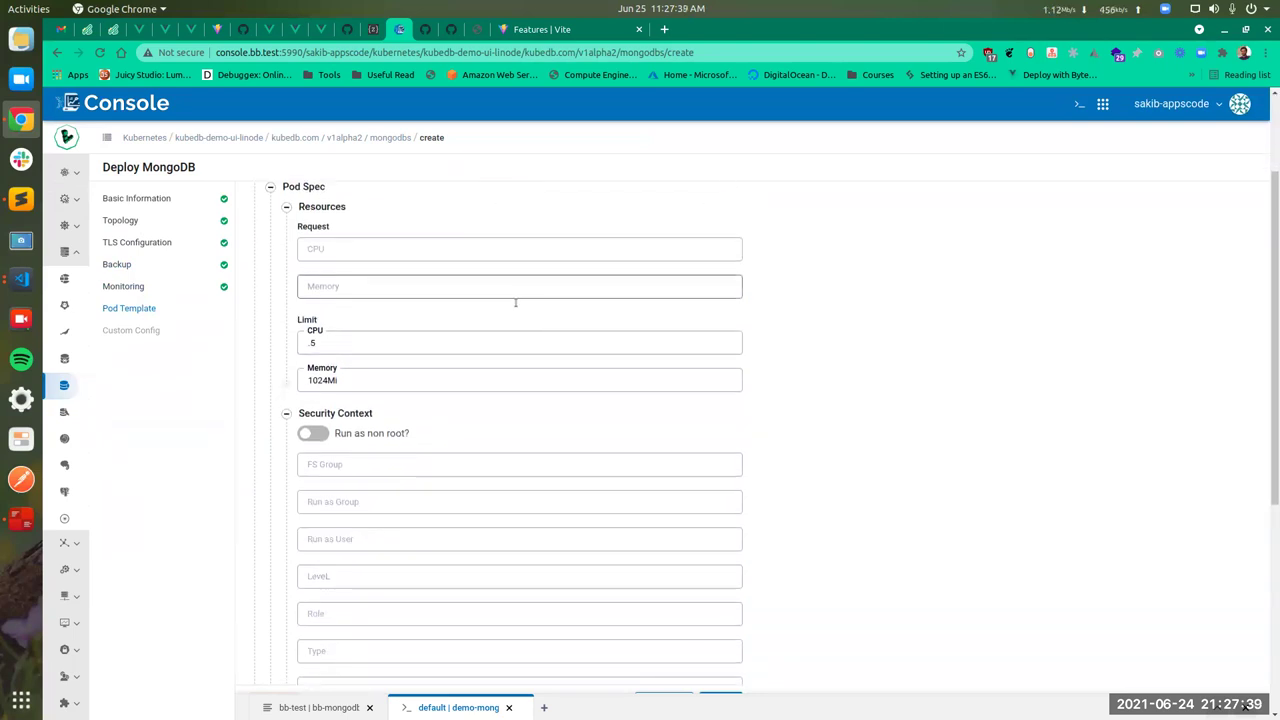
pyautogui.scroll(-5, 424, 435)
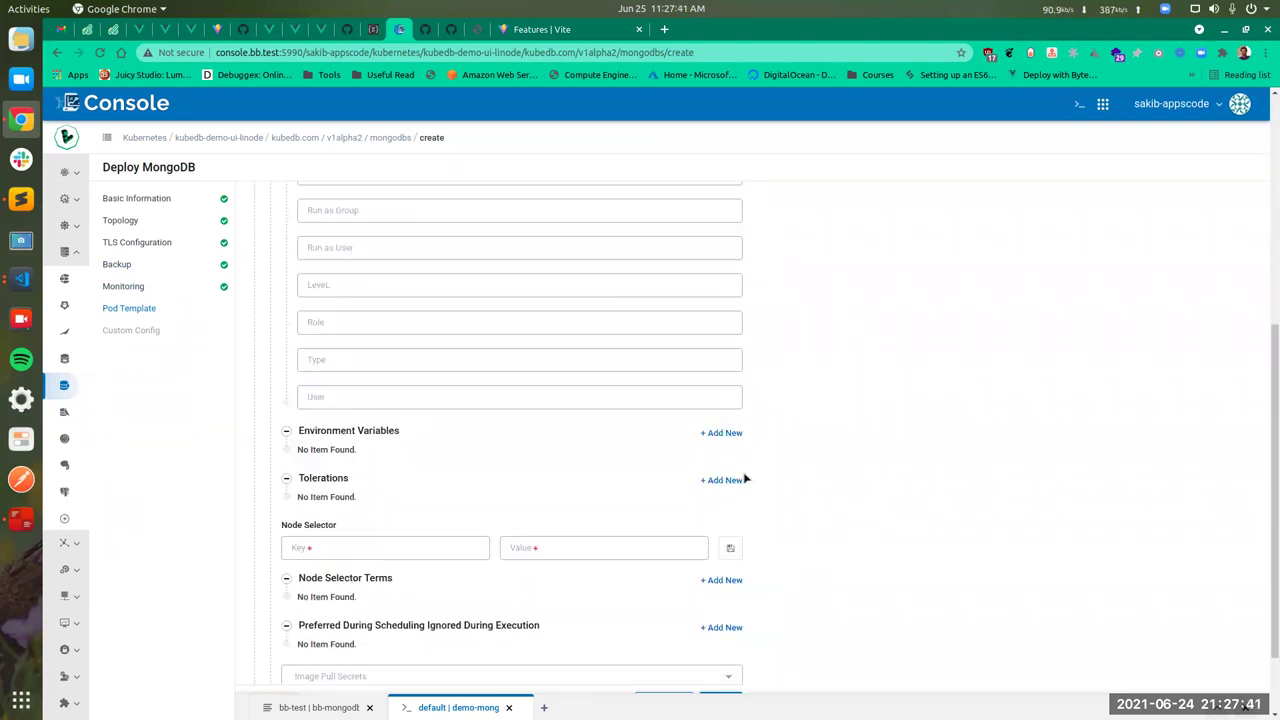
pyautogui.scroll(-1, 860, 409)
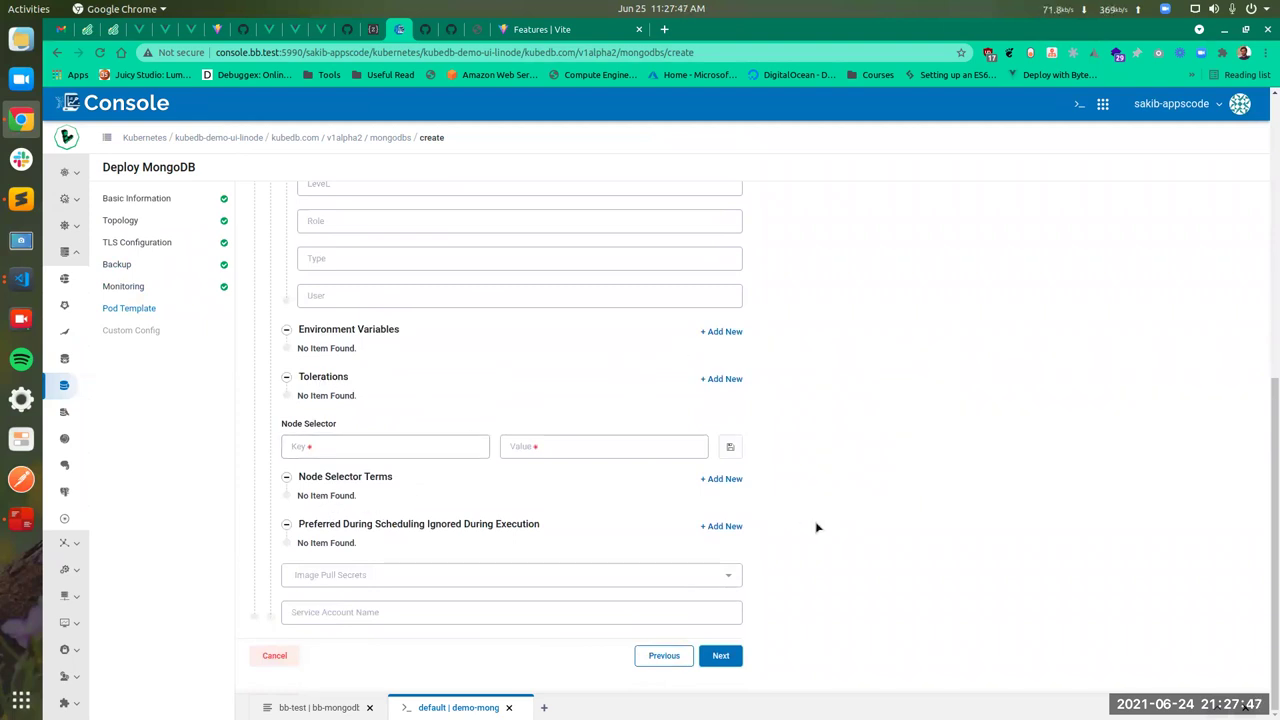
# Proceed to the custom config, view the existing config choices, and choose to create a new config
pyautogui.click(721, 656)
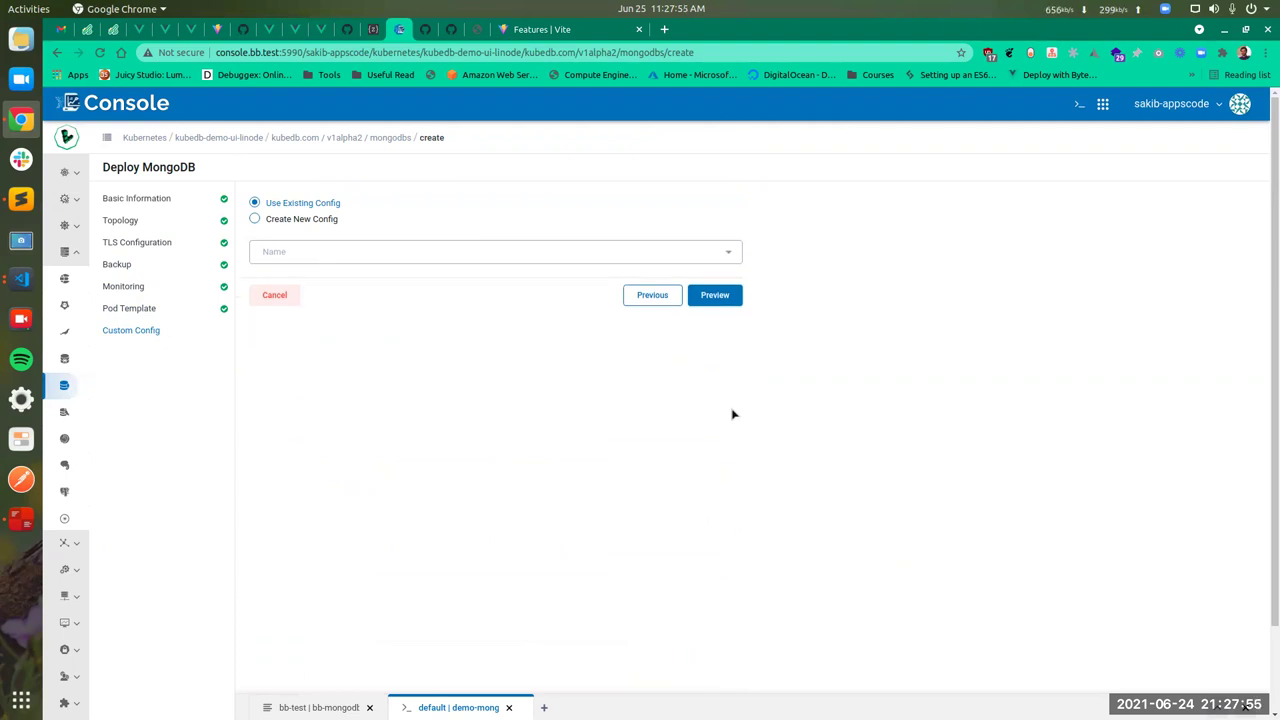
pyautogui.click(582, 250)
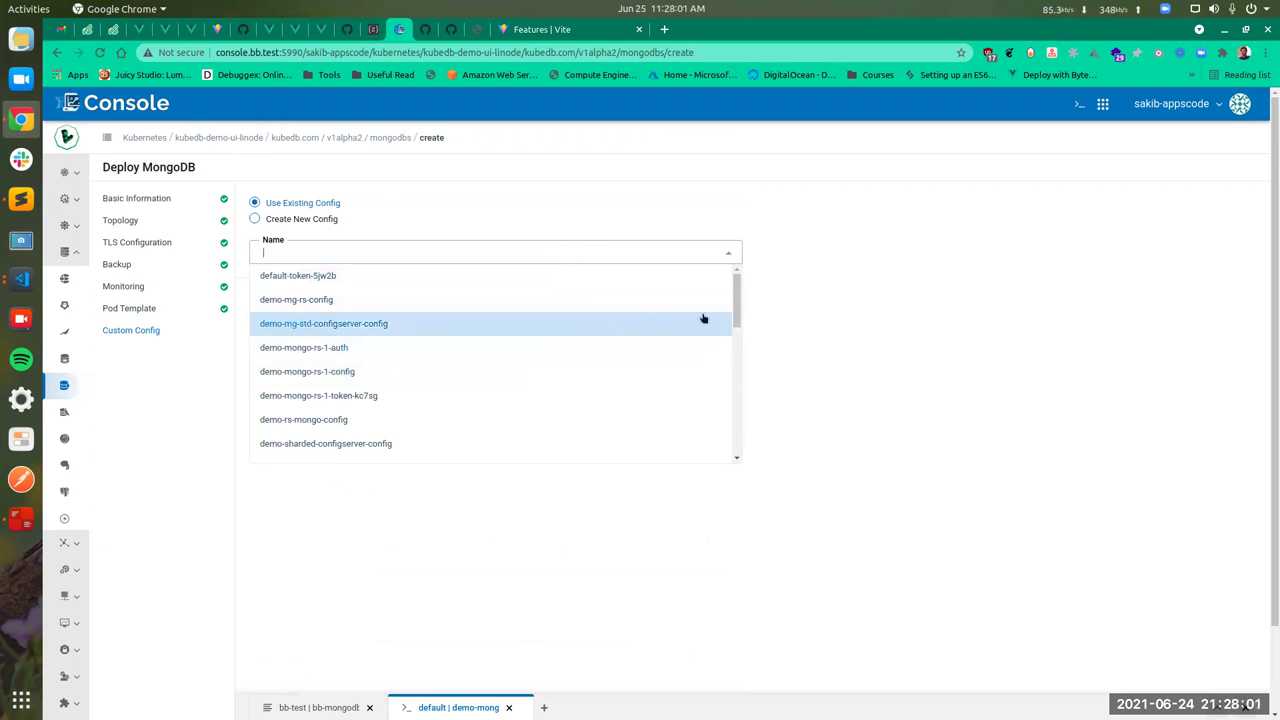
pyautogui.click(416, 229)
pyautogui.click(318, 221)
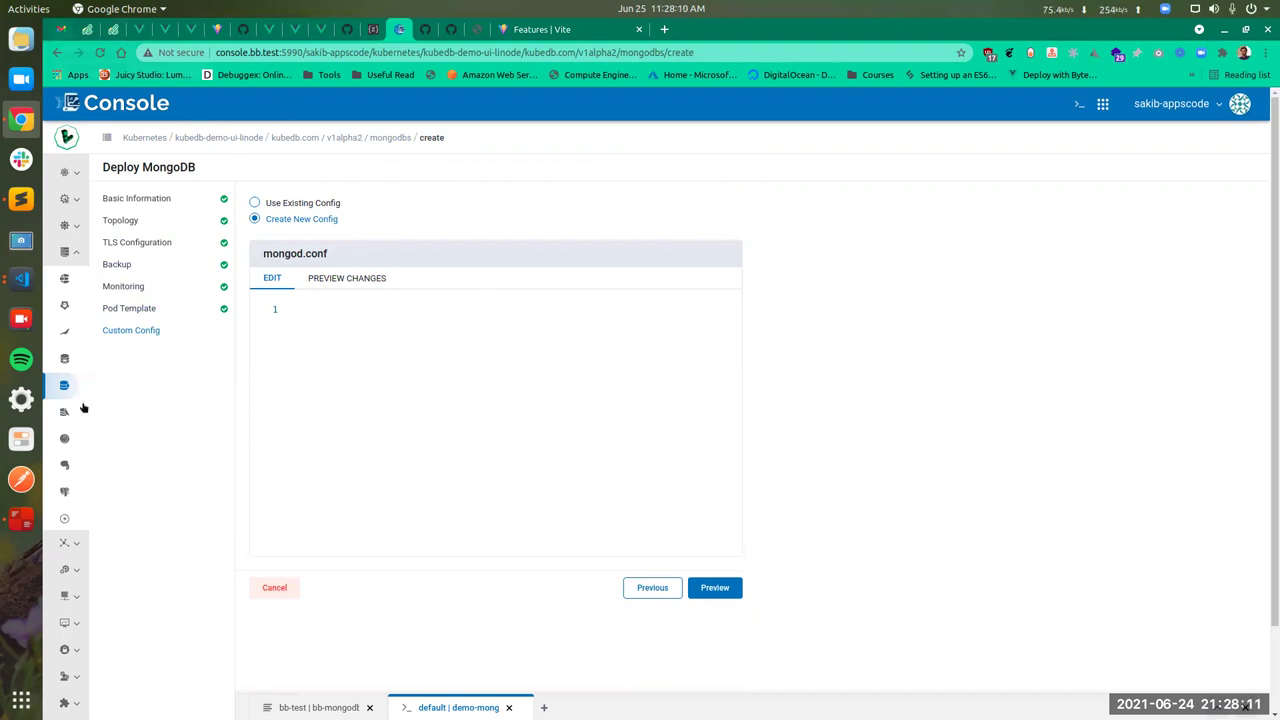
# Copy the net snippet with maxIncomingConnections: 20000 from the colleague's Gmail chat and paste it into the console's mongod.conf
pyautogui.hotkey('ctrl', '1')
pyautogui.moveTo(85, 430)
pyautogui.scroll(-5, 138, 440)
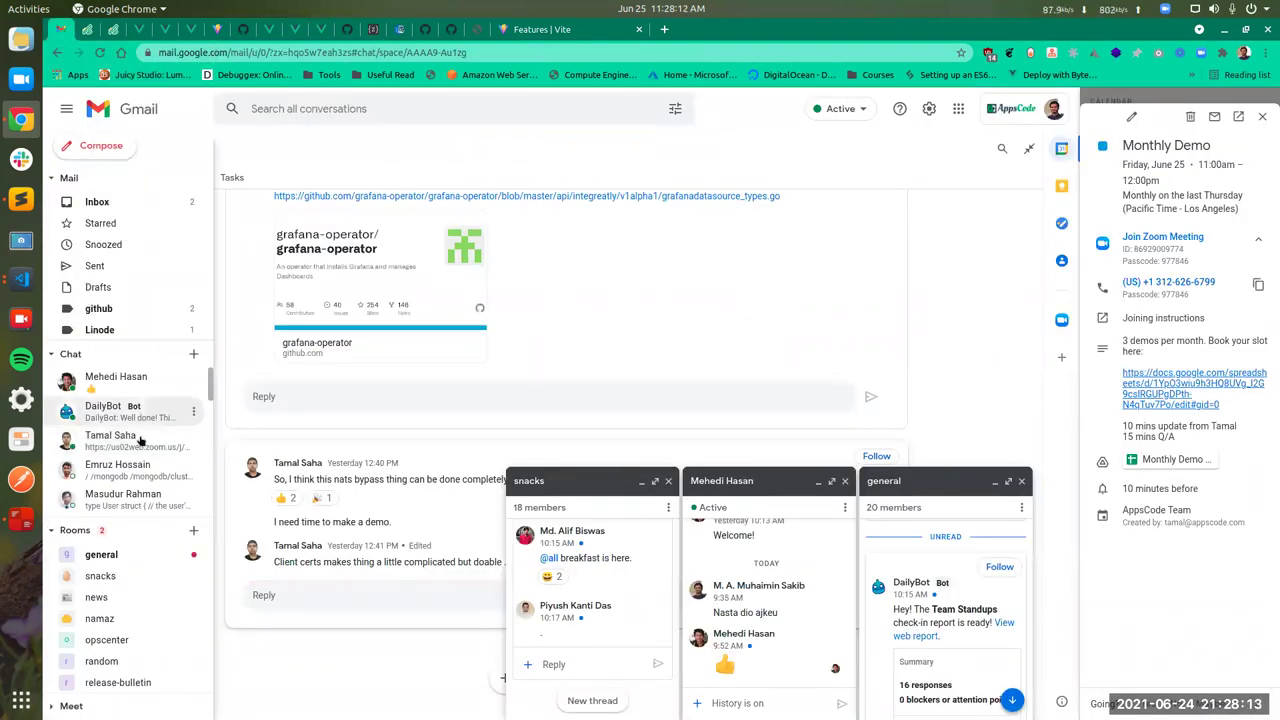
pyautogui.scroll(-2, 141, 441)
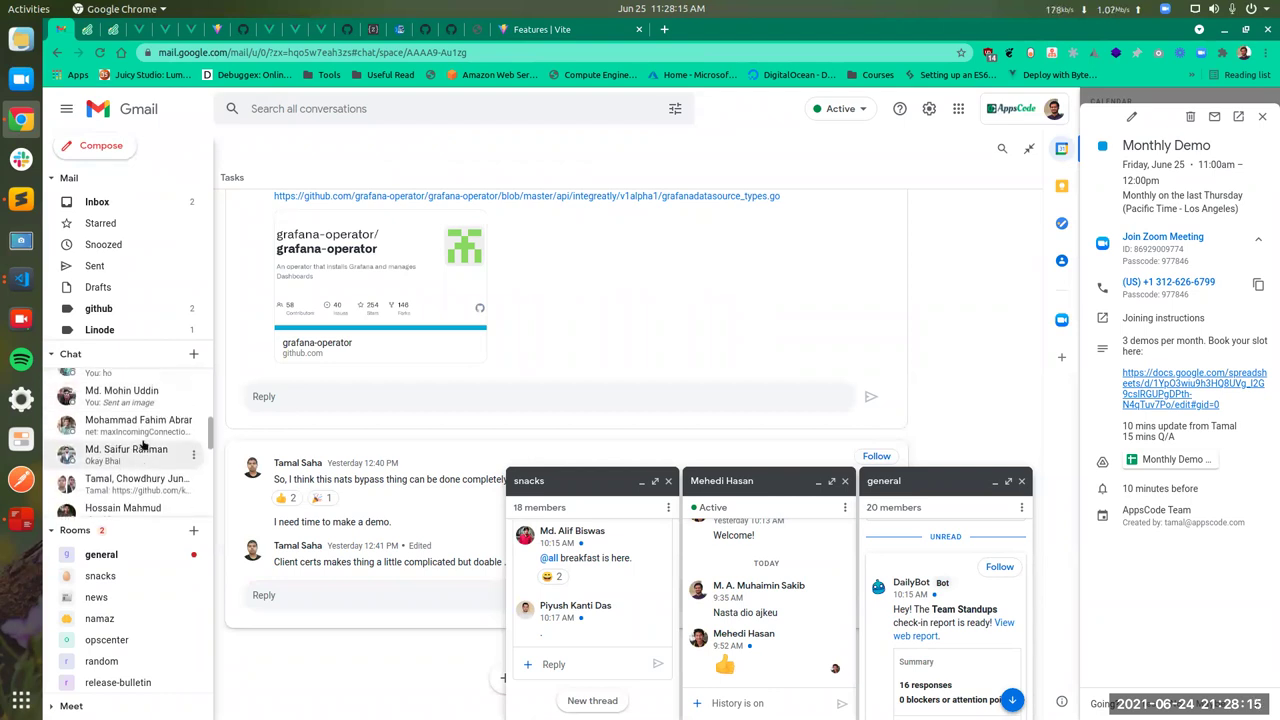
pyautogui.click(145, 442)
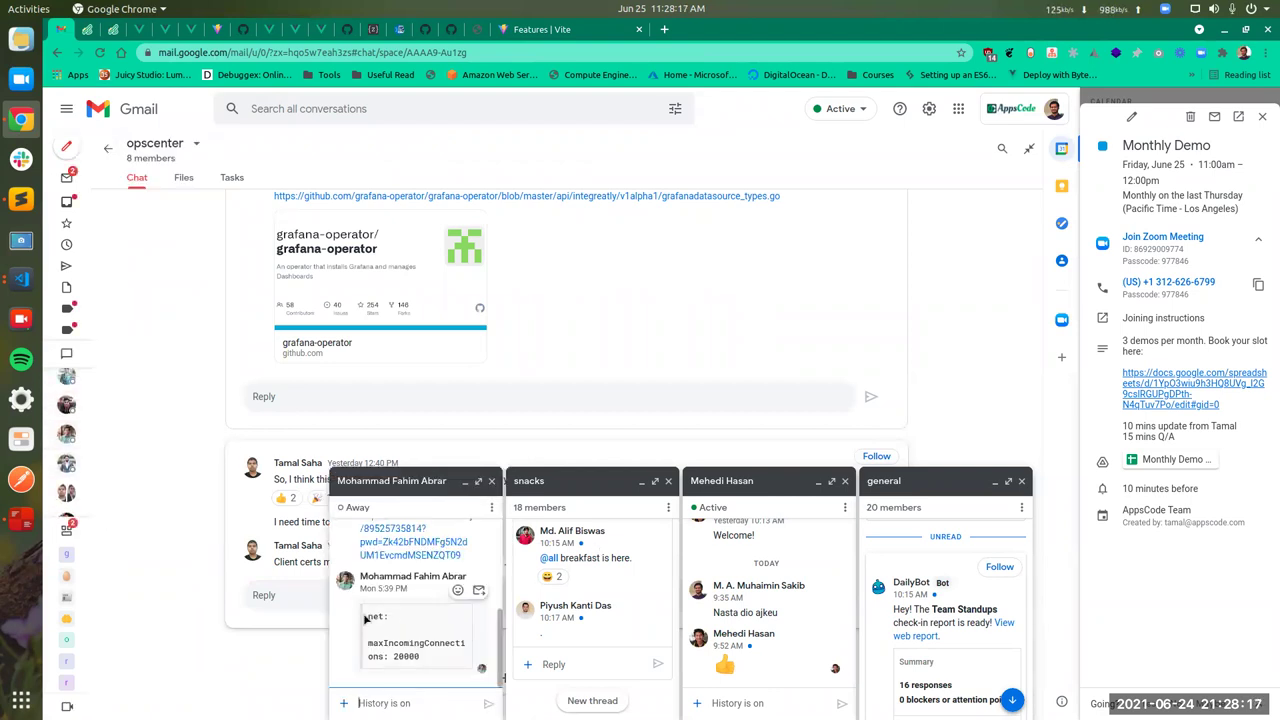
pyautogui.moveTo(366, 617); pyautogui.dragTo(425, 657)
pyautogui.hotkey('ctrl', 'c')
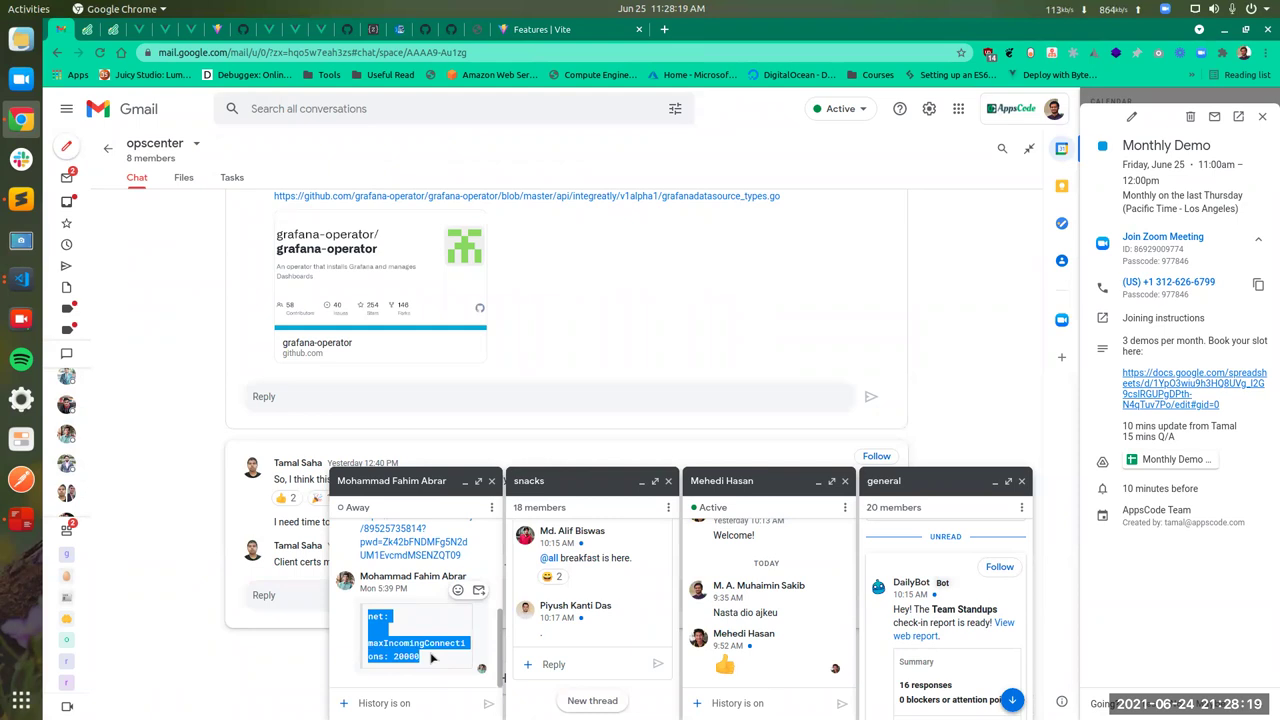
pyautogui.click(397, 29)
pyautogui.hotkey('ctrl', 'v')
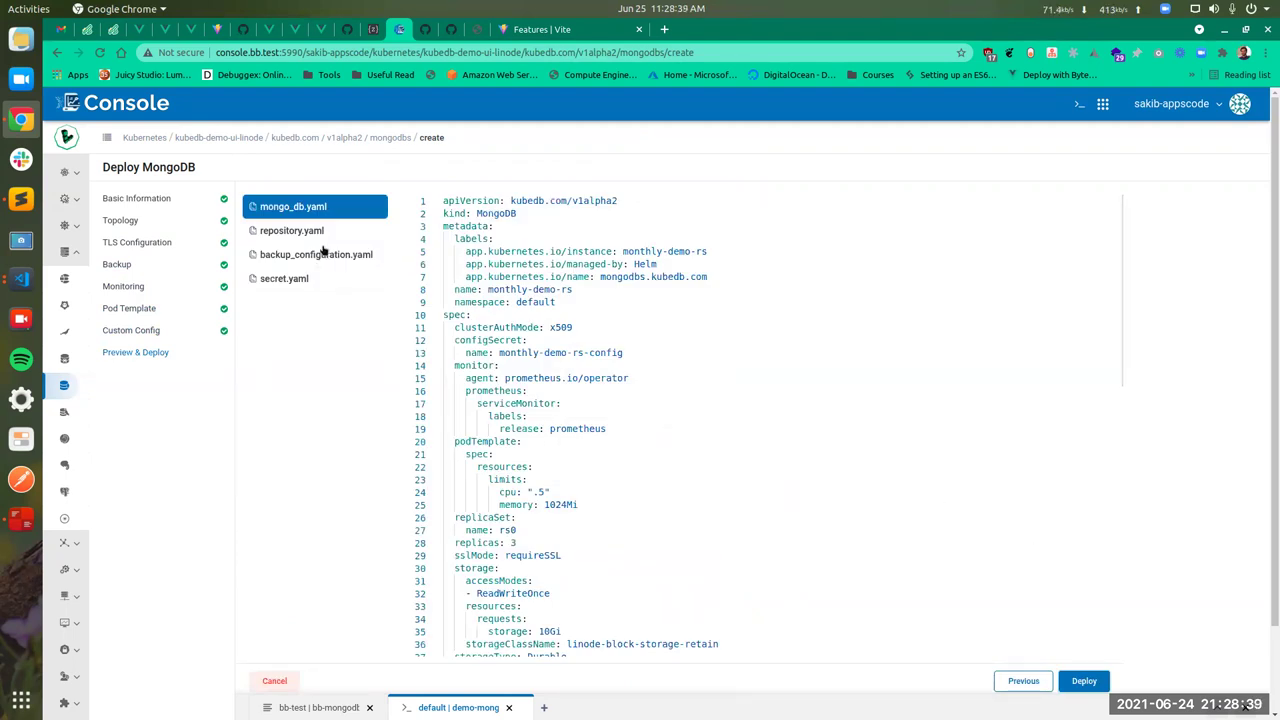
# Review the generated mongo_db, repository, backup_configuration and secret YAML files and deploy the MongoDB database
pyautogui.scroll(-5, 618, 274)
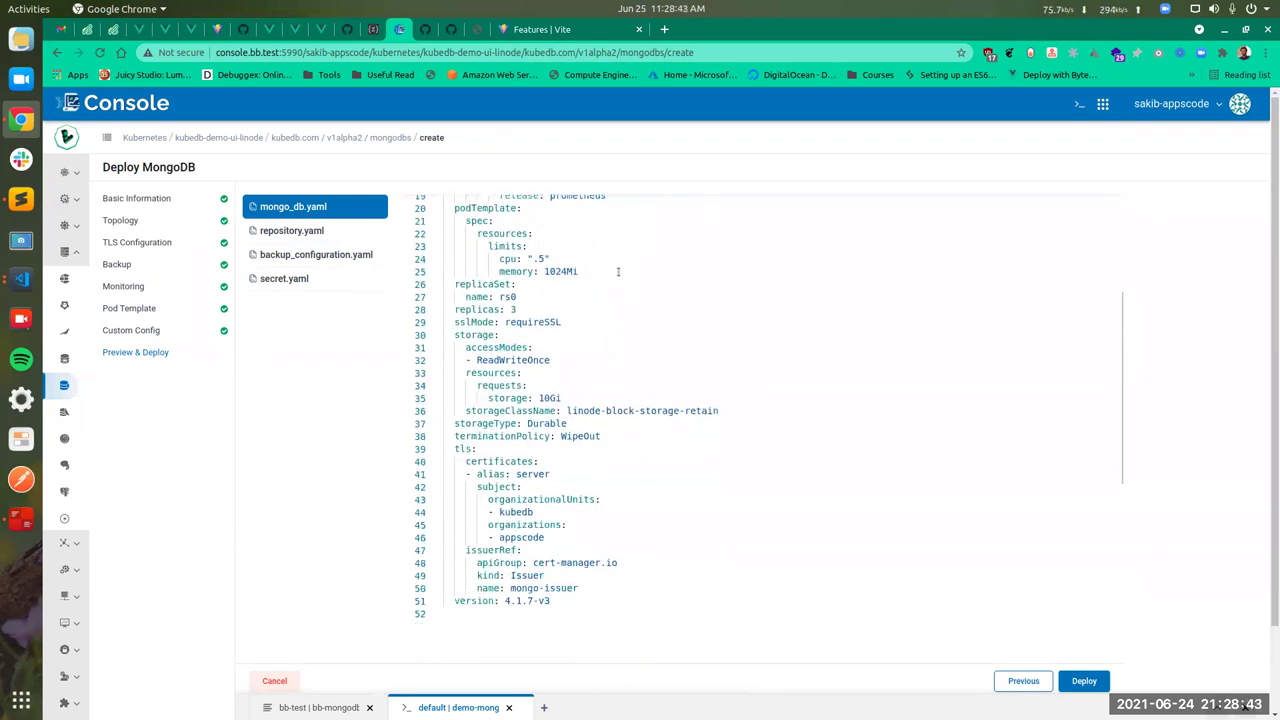
pyautogui.scroll(5, 618, 272)
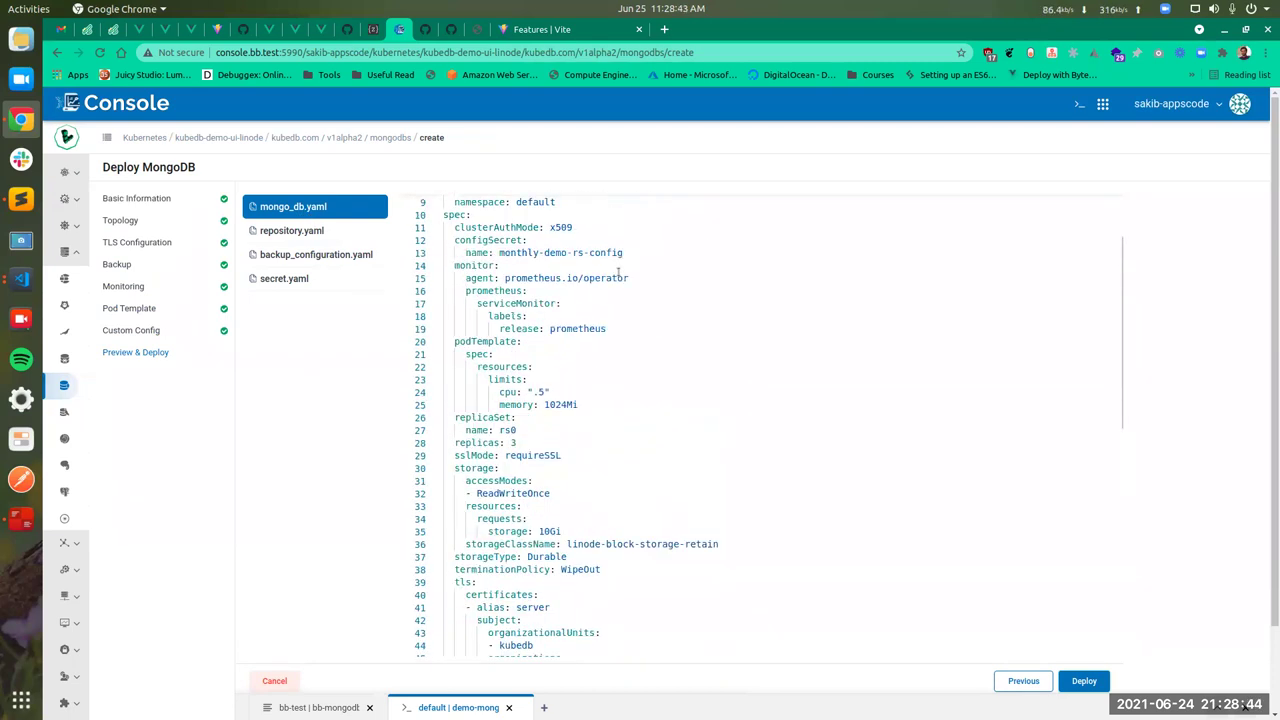
pyautogui.click(337, 234)
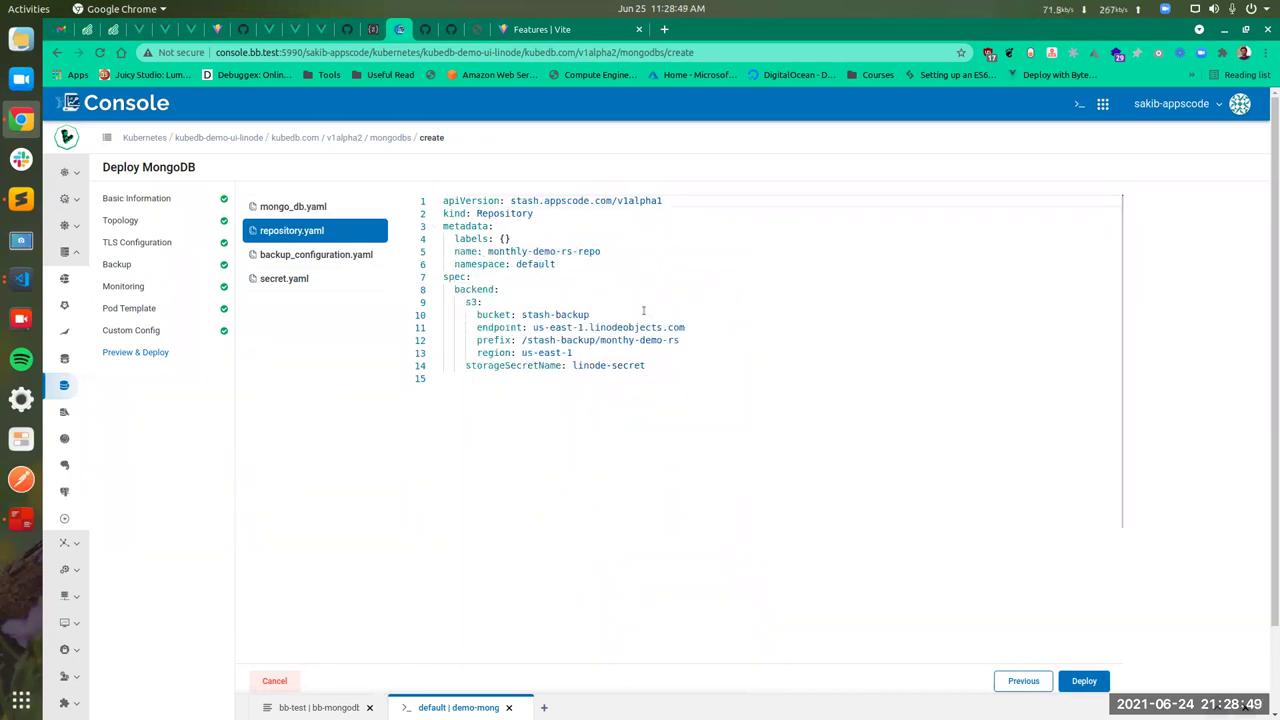
pyautogui.click(360, 254)
pyautogui.scroll(-1, 700, 280)
pyautogui.scroll(1, 700, 303)
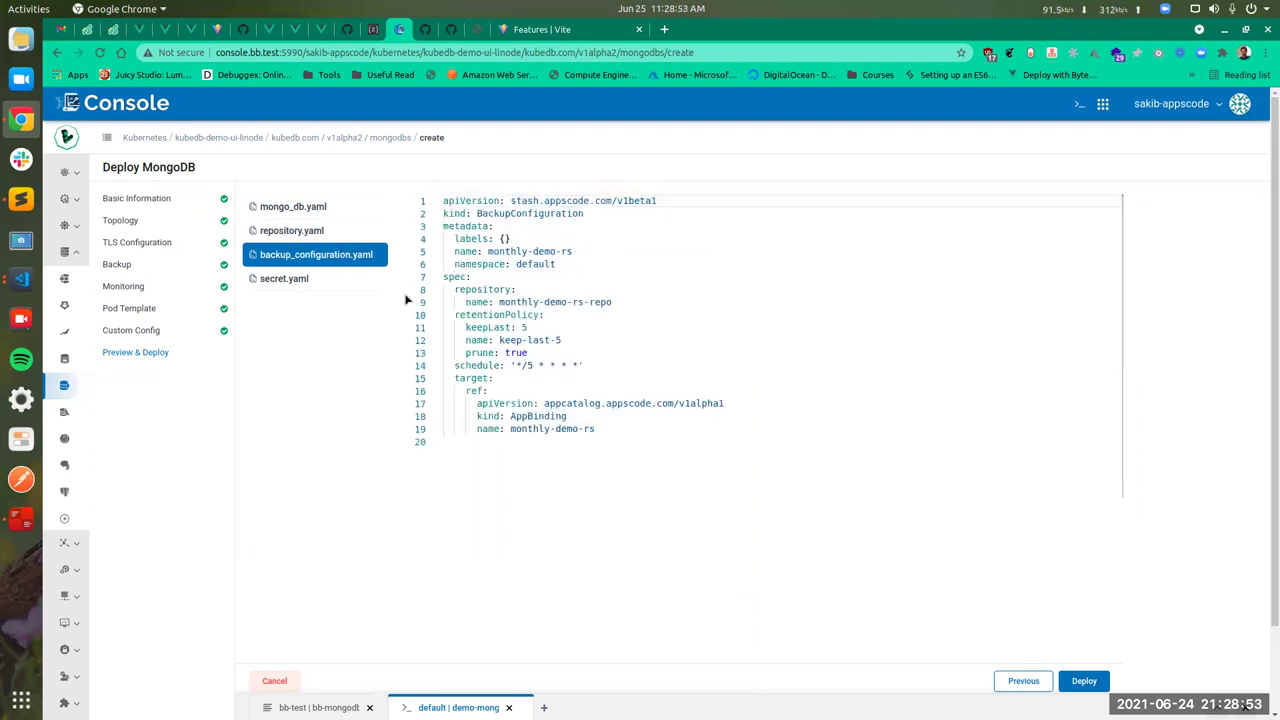
pyautogui.click(299, 280)
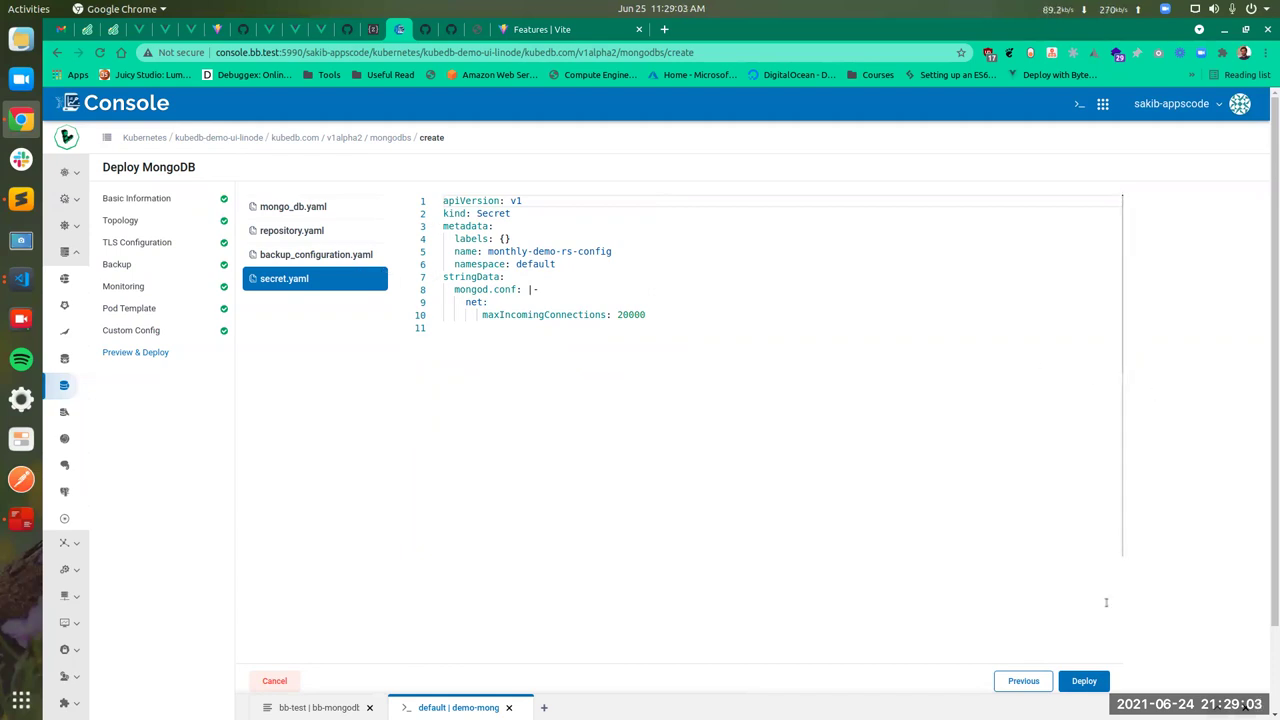
pyautogui.click(1087, 681)
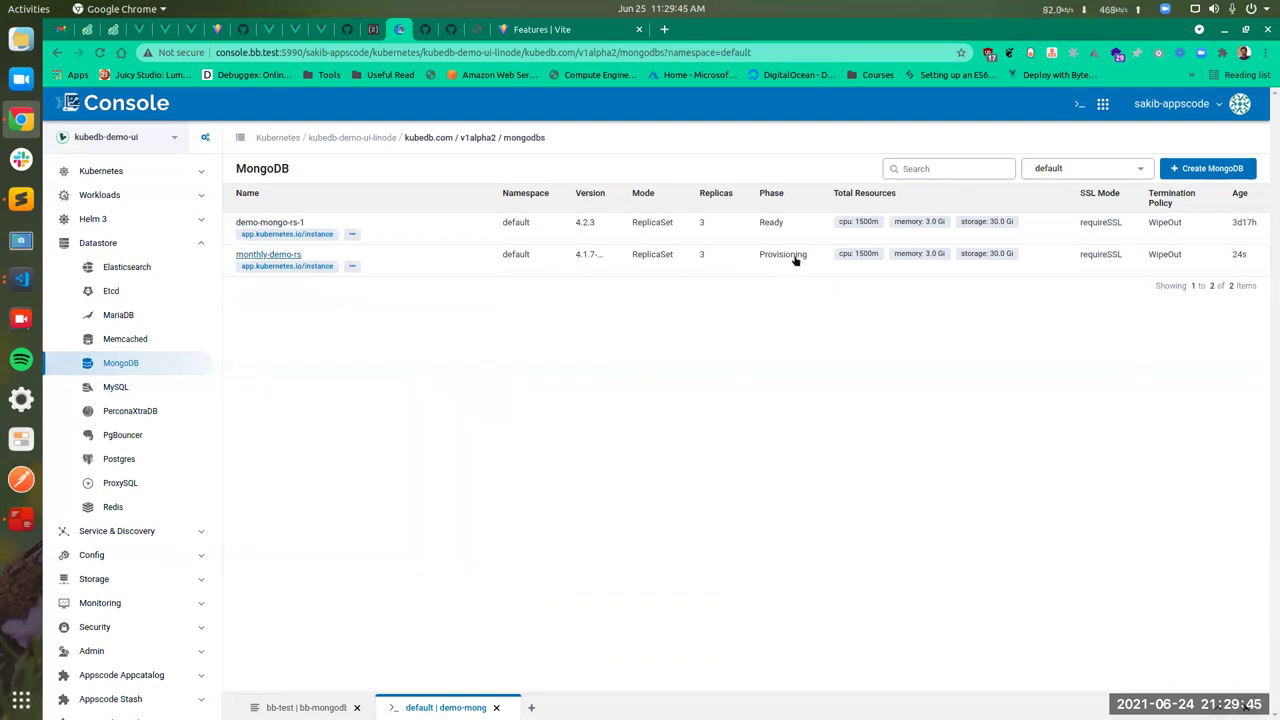
# Open the workload pods list and filter it to the kube-system namespace
pyautogui.click(154, 198)
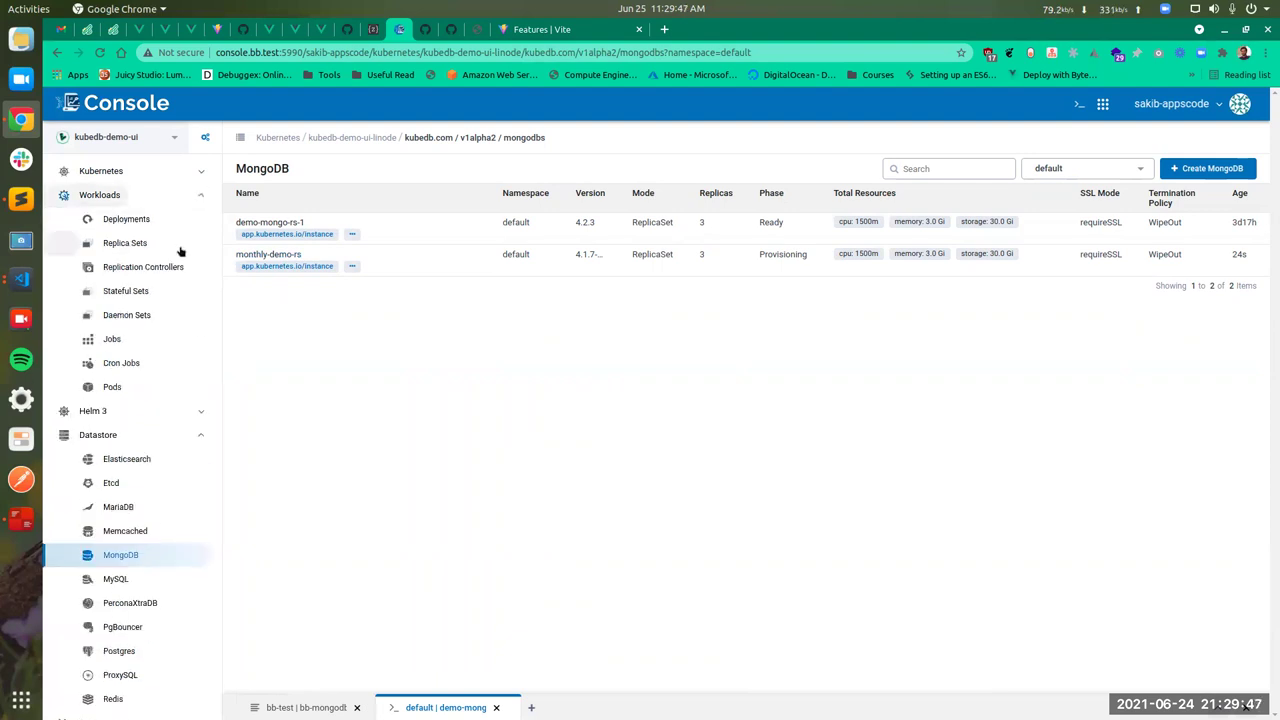
pyautogui.click(113, 389)
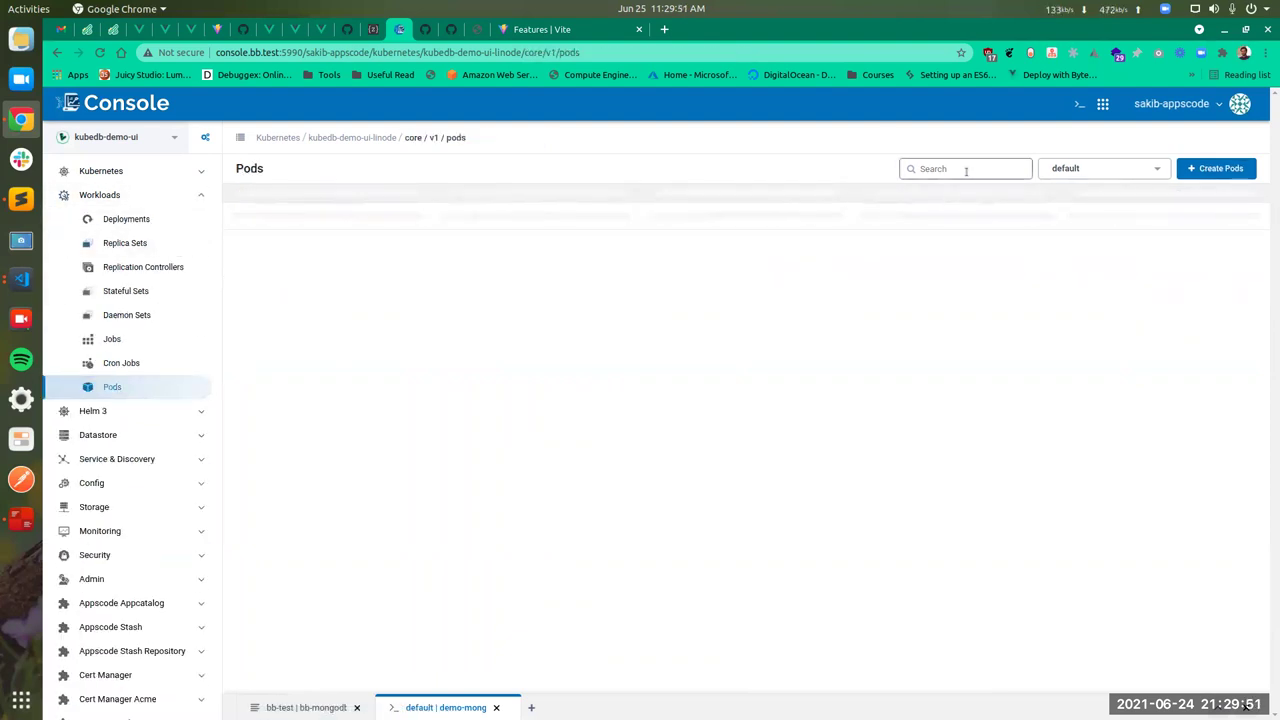
pyautogui.click(1082, 169)
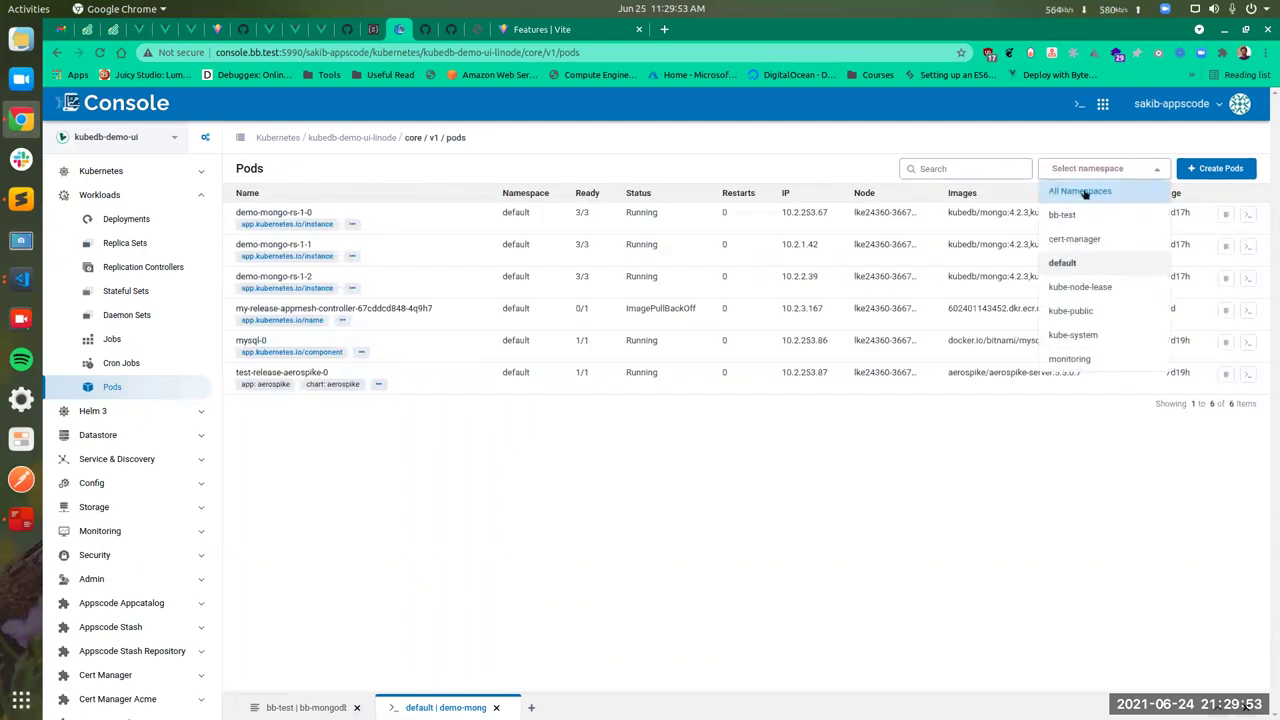
pyautogui.click(1090, 338)
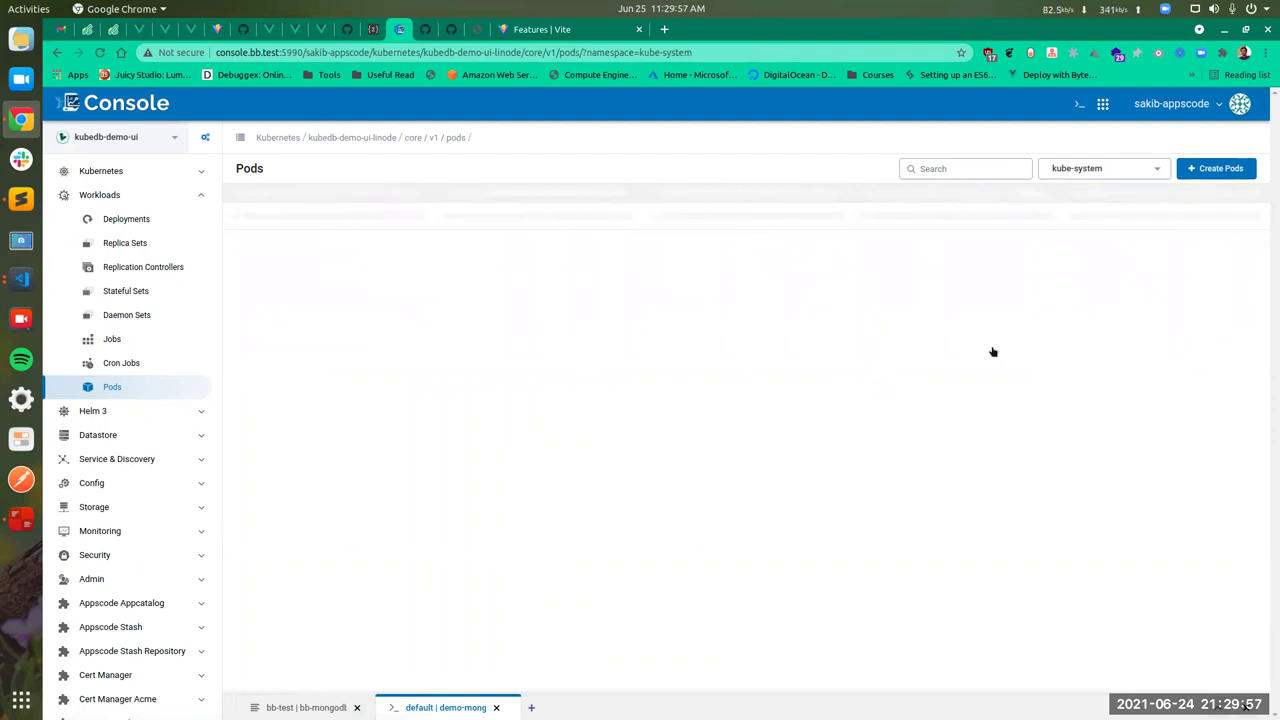
# Search the pods for "commu" and open the logs of the KubeDB community operator pod
pyautogui.click(946, 172)
pyautogui.write('commu')
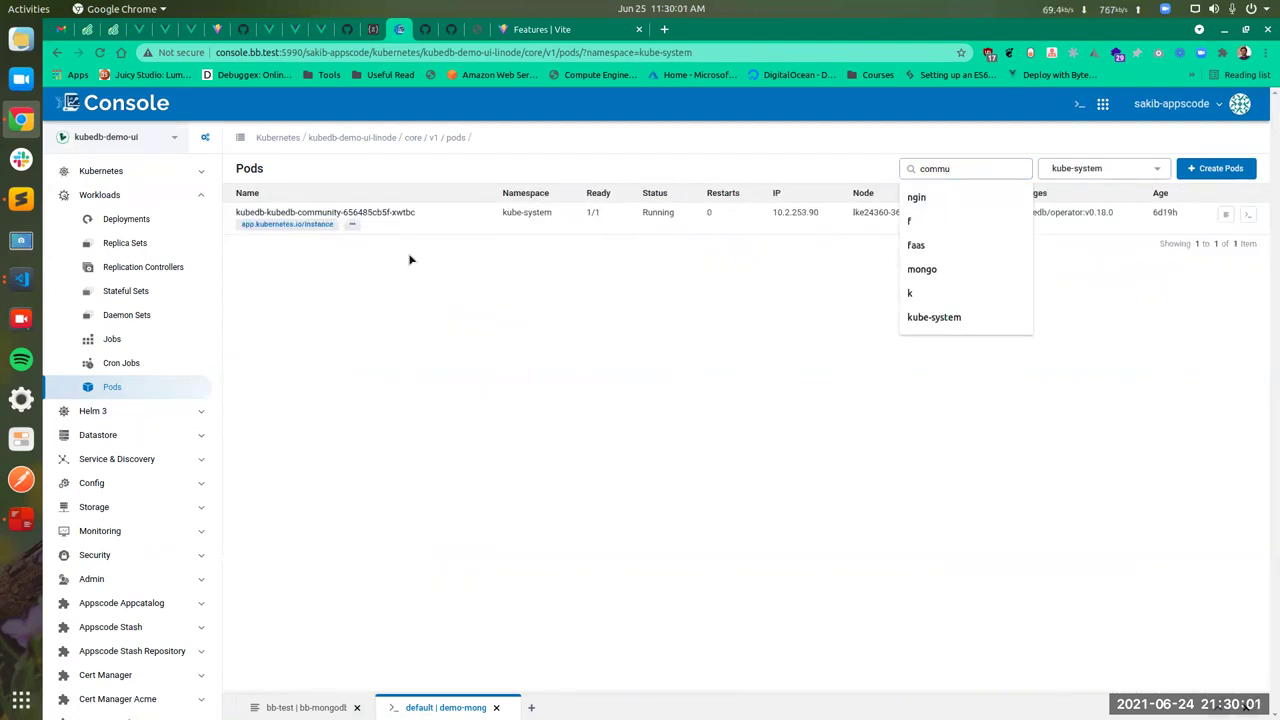
pyautogui.click(409, 260)
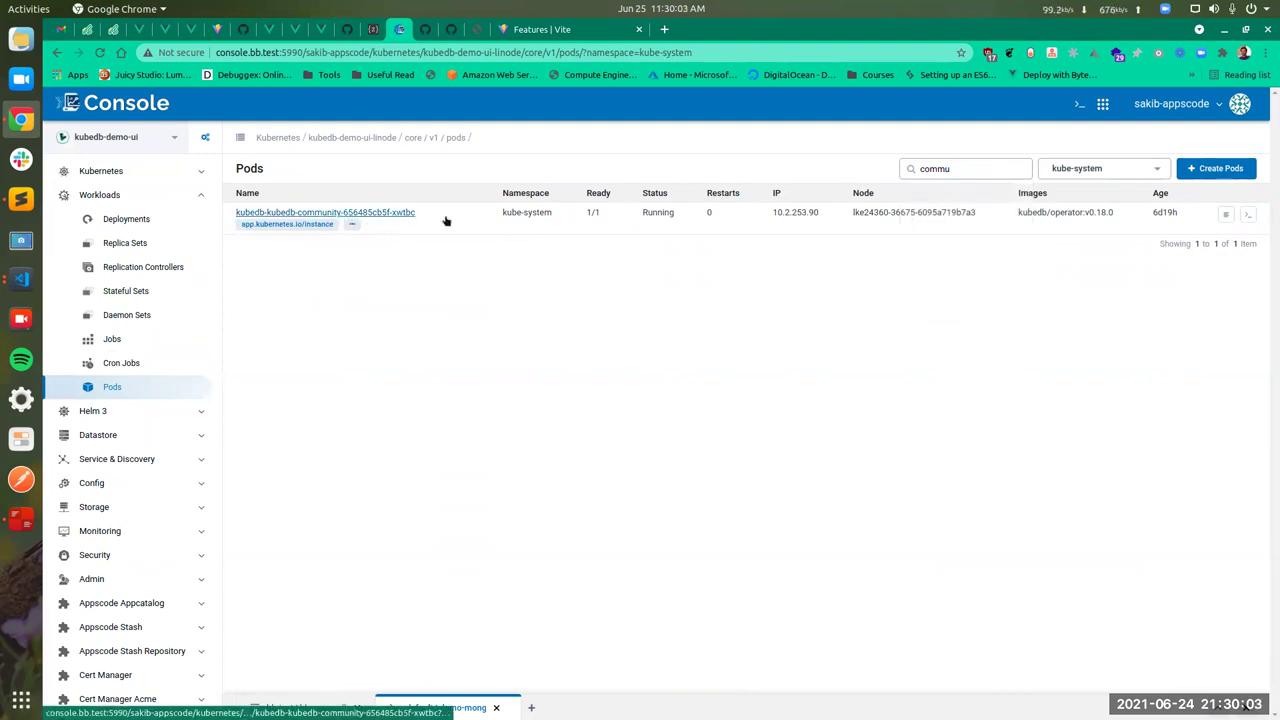
pyautogui.click(1225, 214)
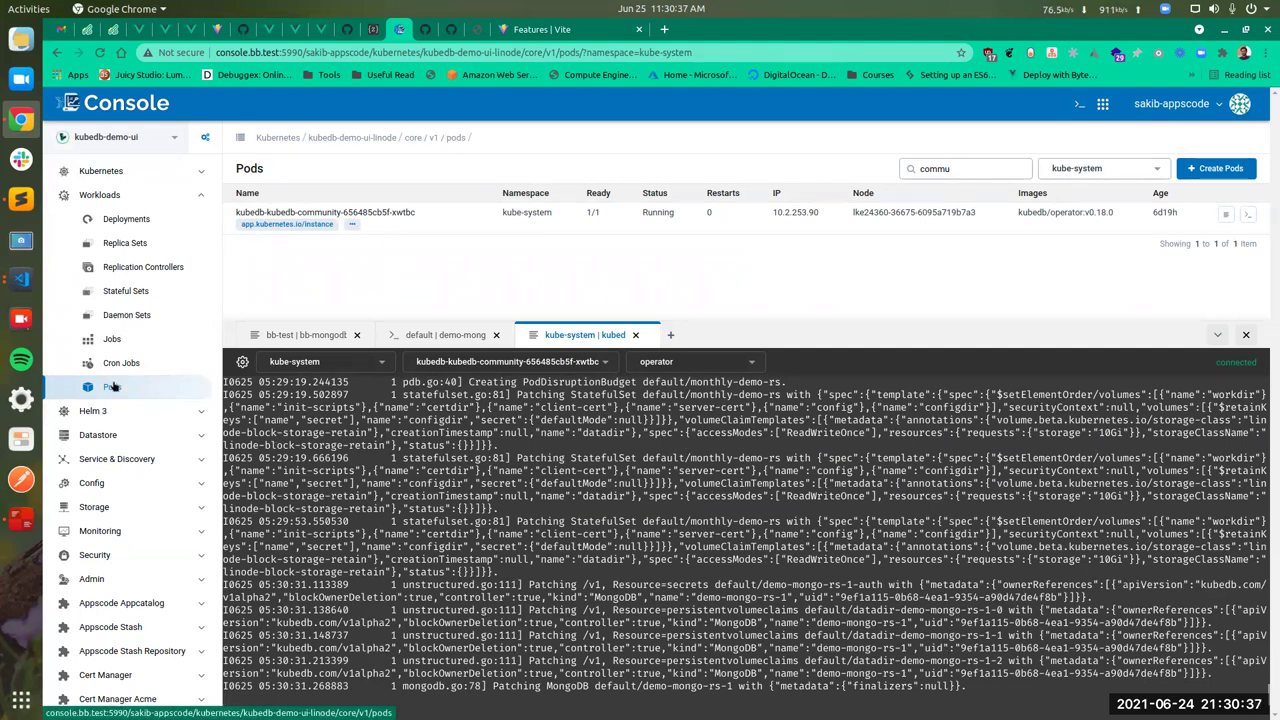
# Minimize the operator logs and return to the MongoDB datastore list, showing all namespaces
pyautogui.click(113, 386)
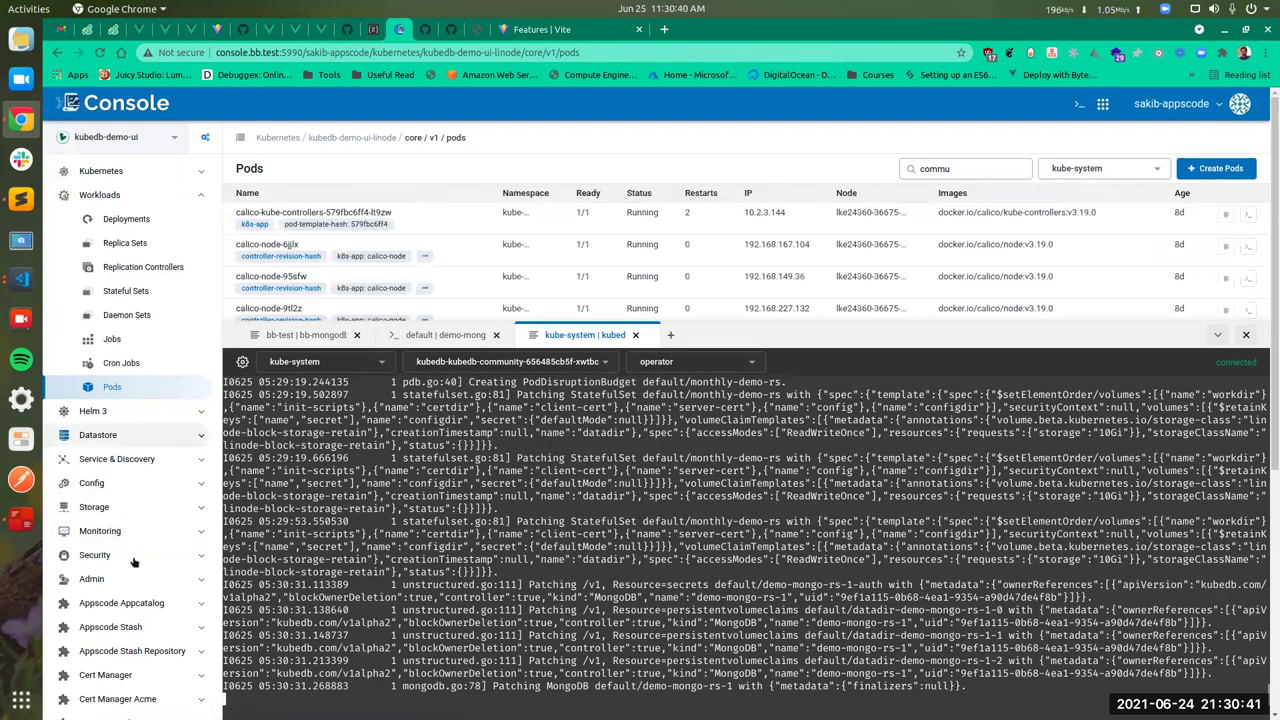
pyautogui.click(122, 434)
pyautogui.scroll(-1, 145, 645)
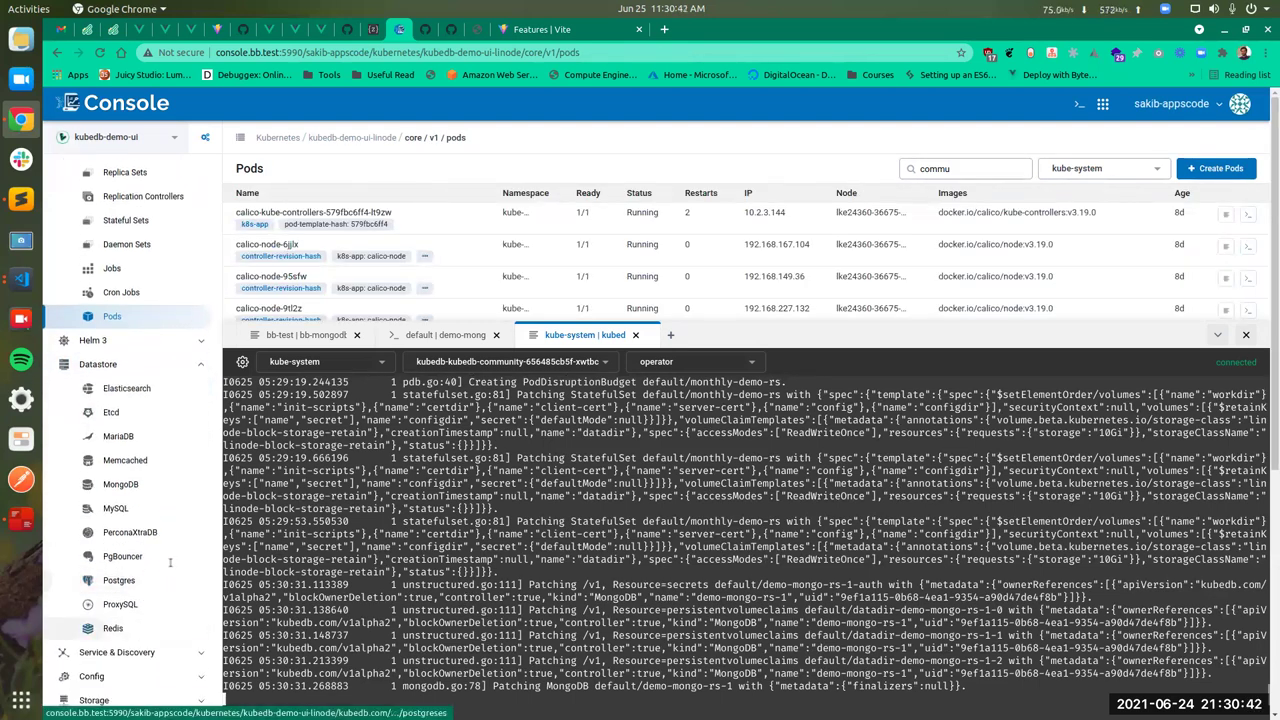
pyautogui.click(1215, 336)
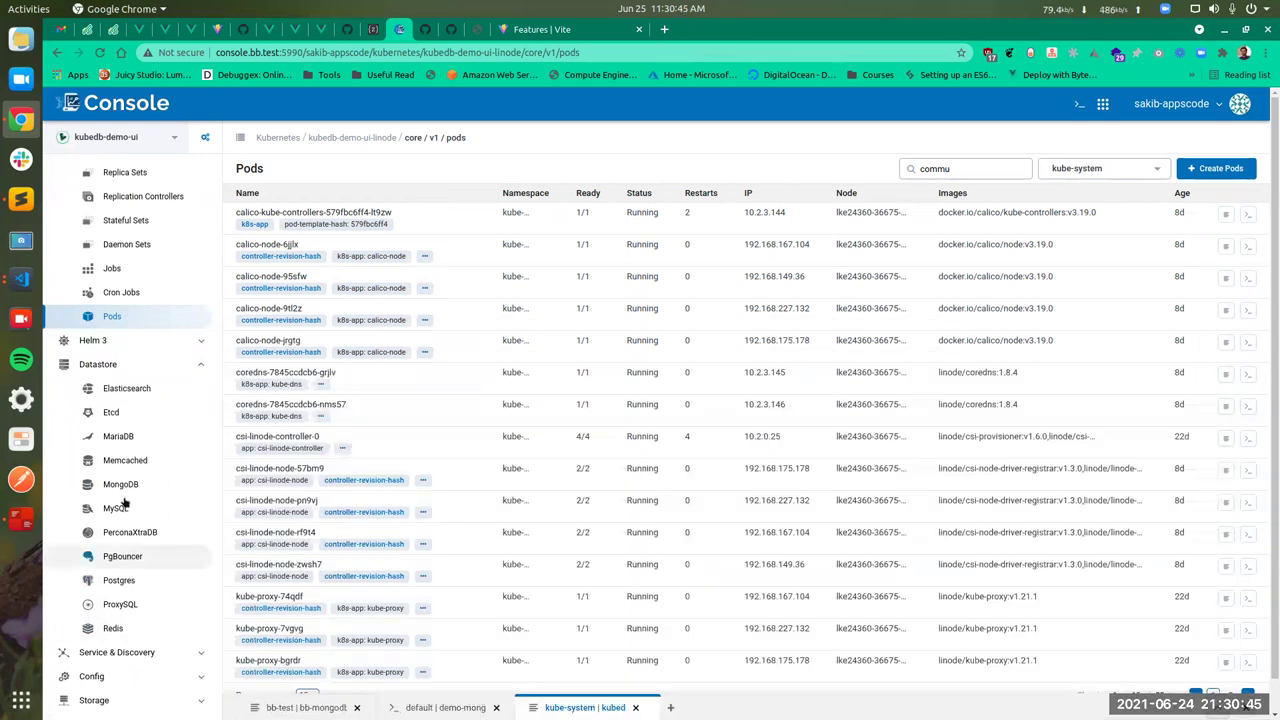
pyautogui.click(125, 485)
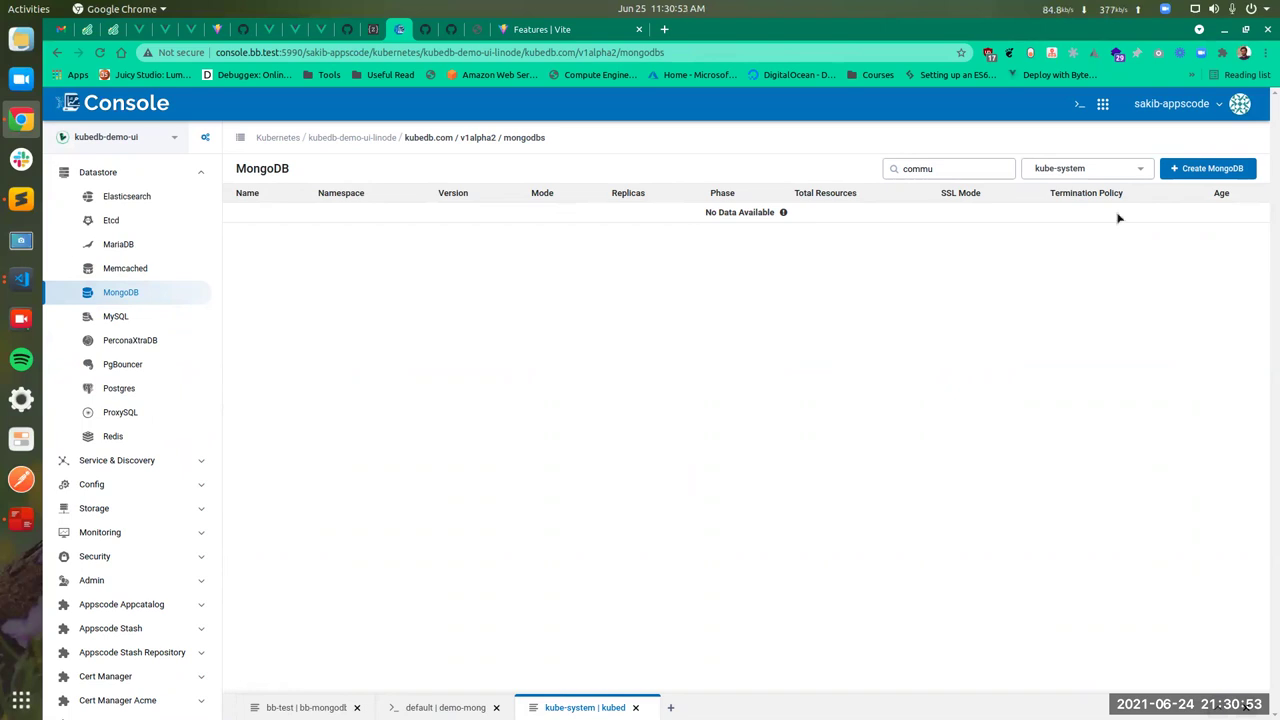
pyautogui.click(1088, 168)
pyautogui.click(1086, 191)
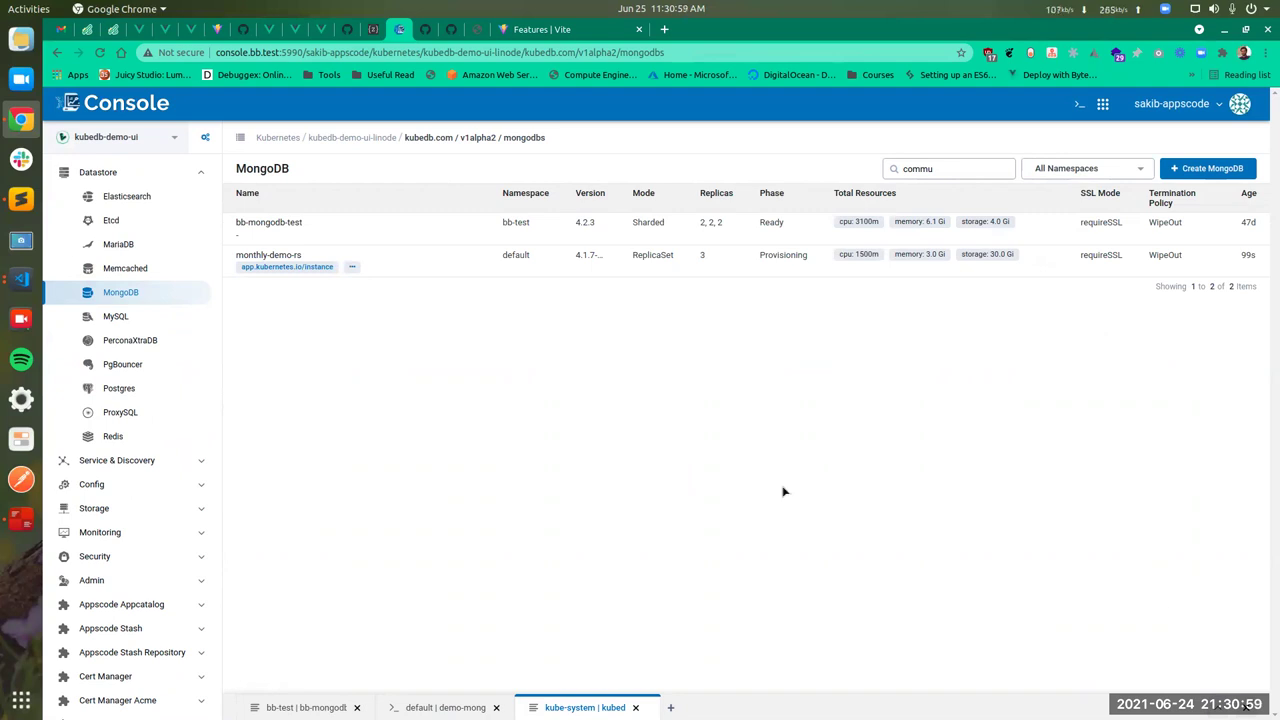
# Open the monthly-demo-rs database details and view its events
pyautogui.click(294, 257)
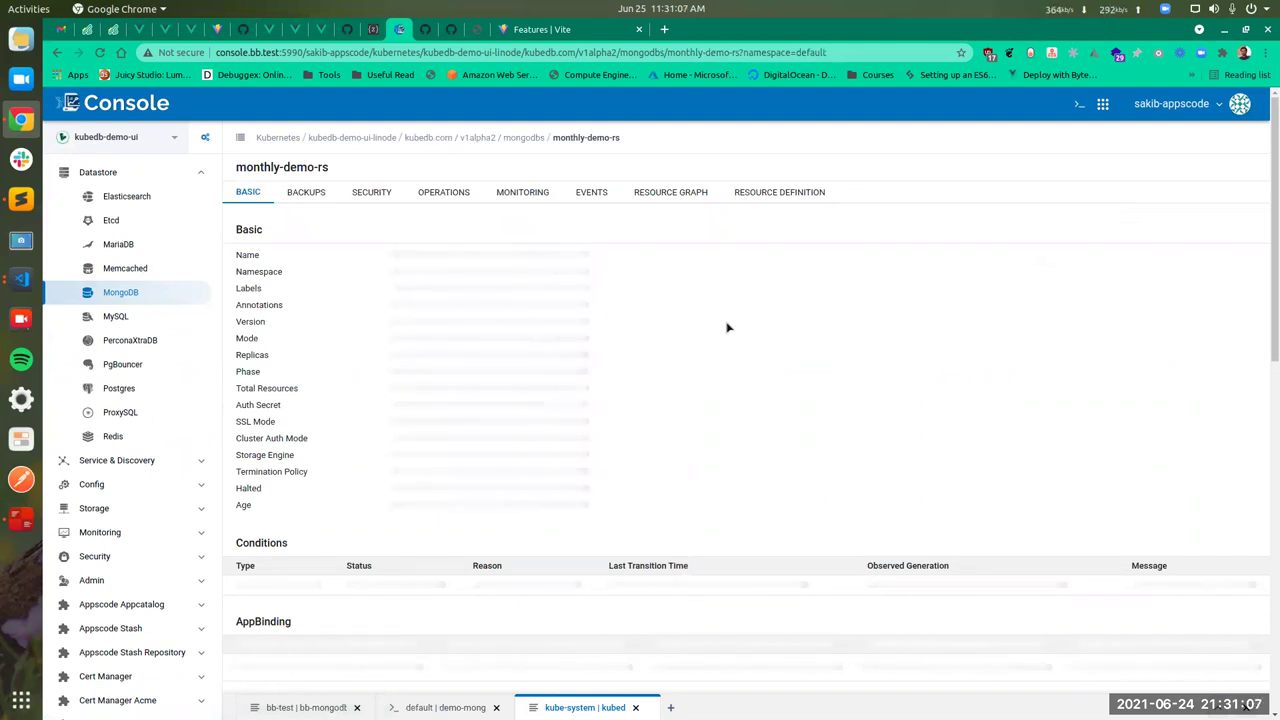
pyautogui.click(594, 196)
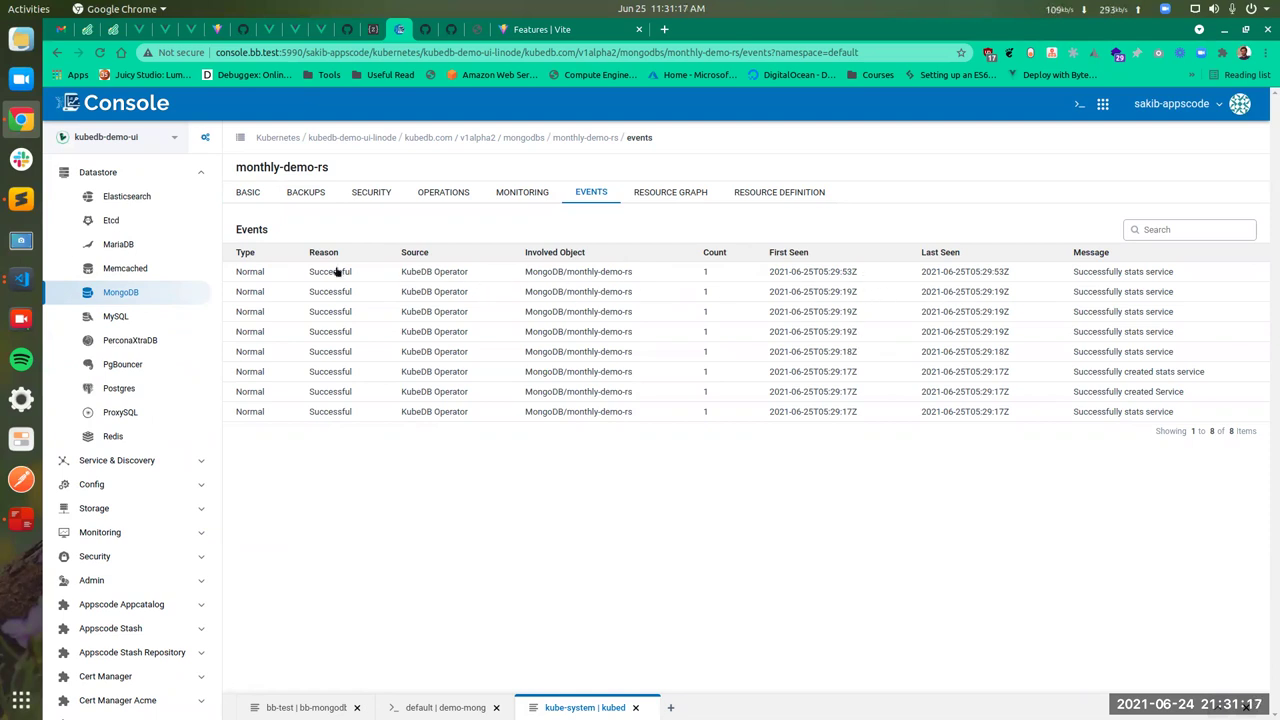
# Examine the basic overview of monthly-demo-rs, including its conditions, stateful sets, pods, services, secrets and persistent volume claims
pyautogui.click(256, 199)
pyautogui.scroll(-5, 925, 410)
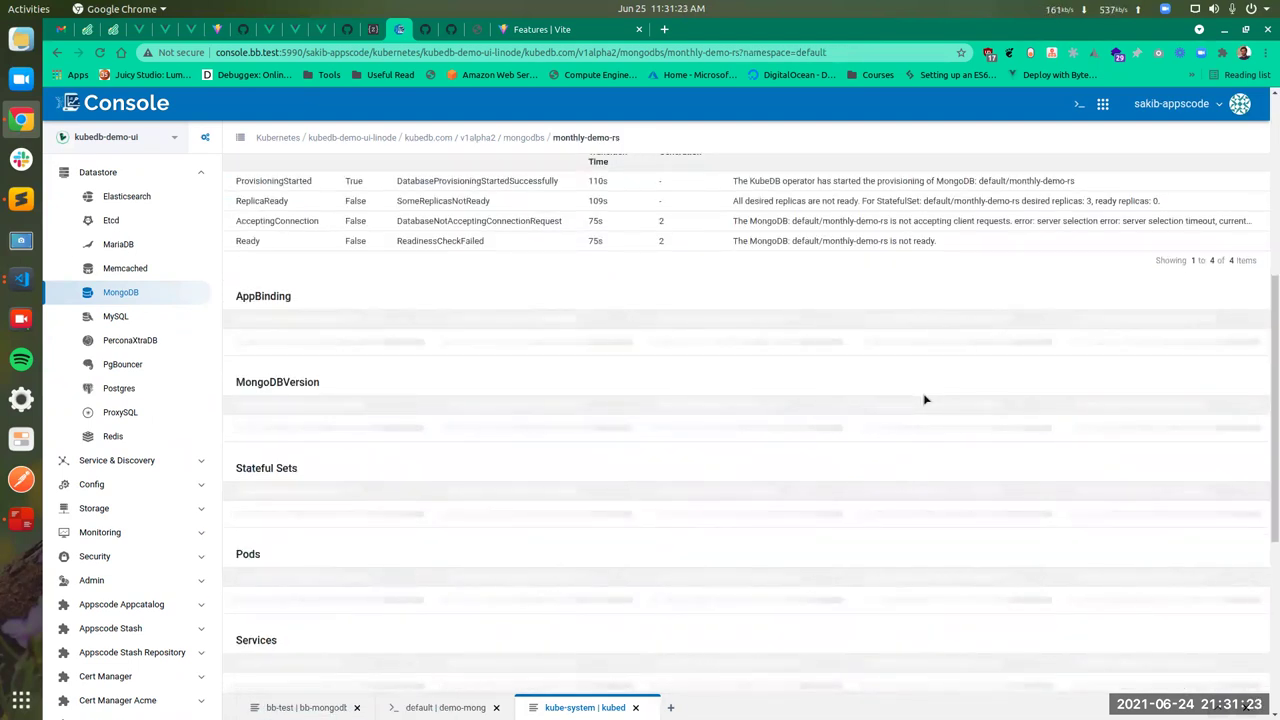
pyautogui.scroll(-1, 926, 445)
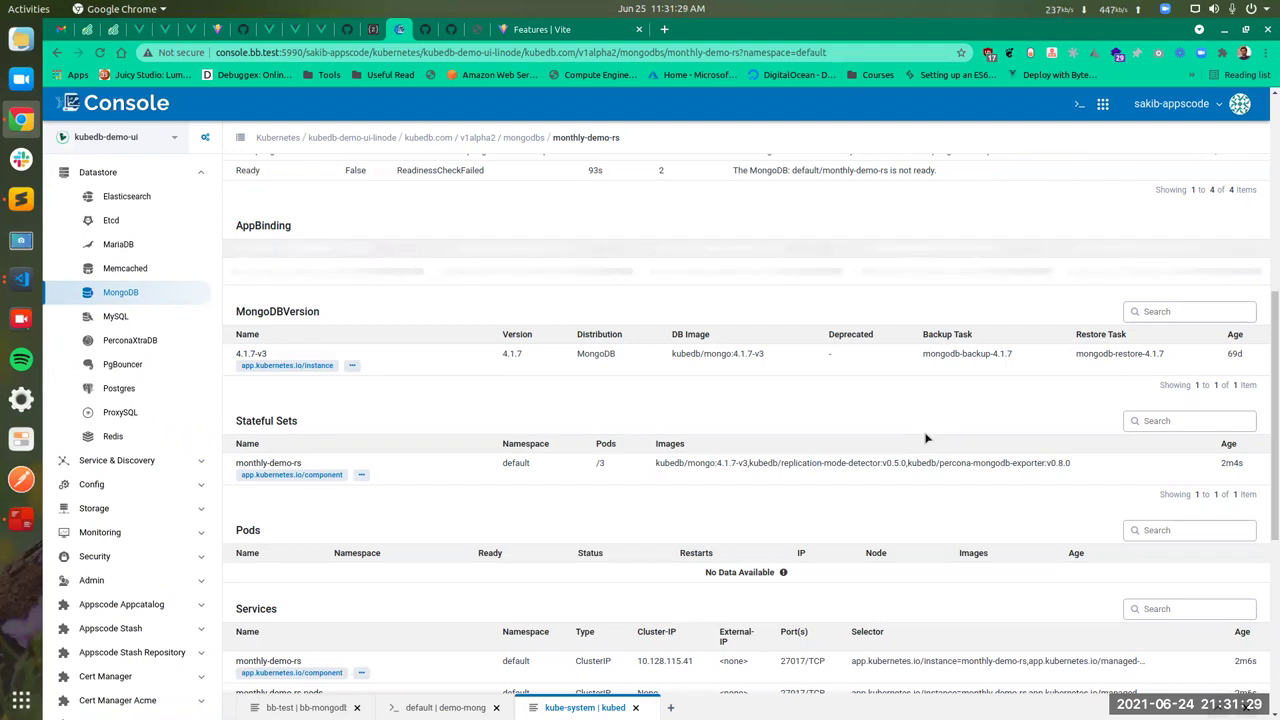
pyautogui.scroll(-2, 926, 440)
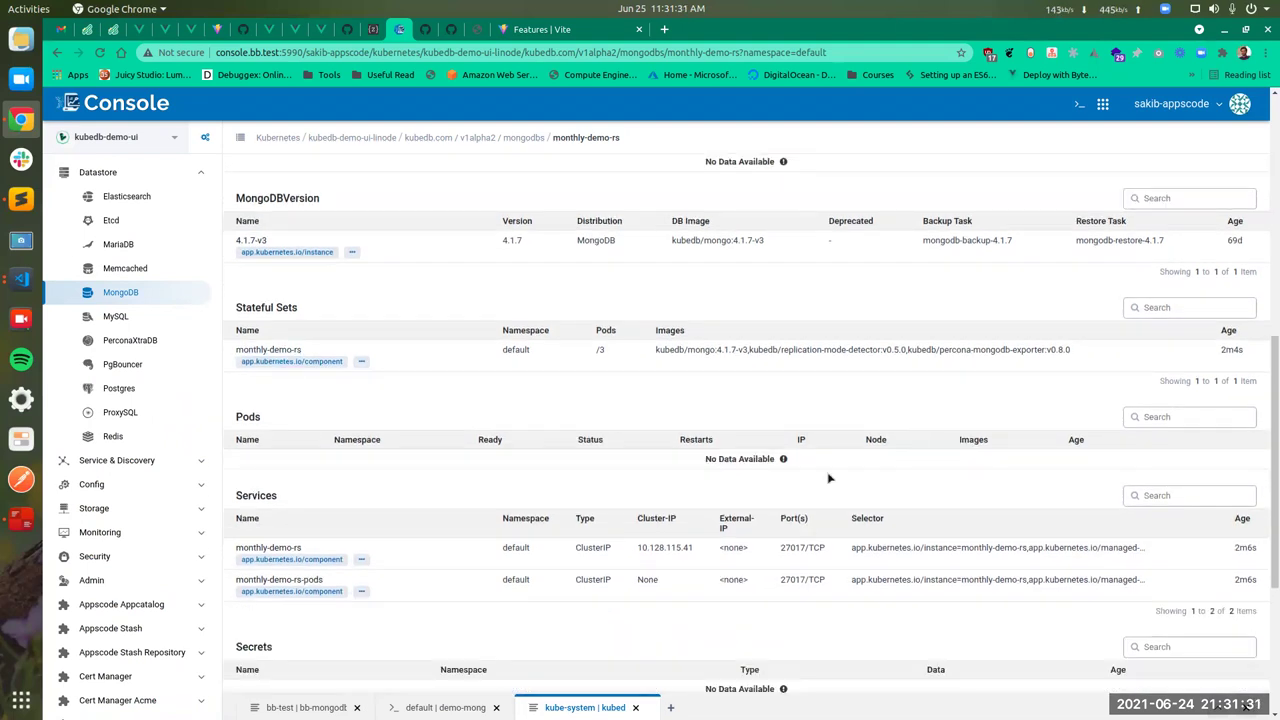
pyautogui.scroll(3, 852, 480)
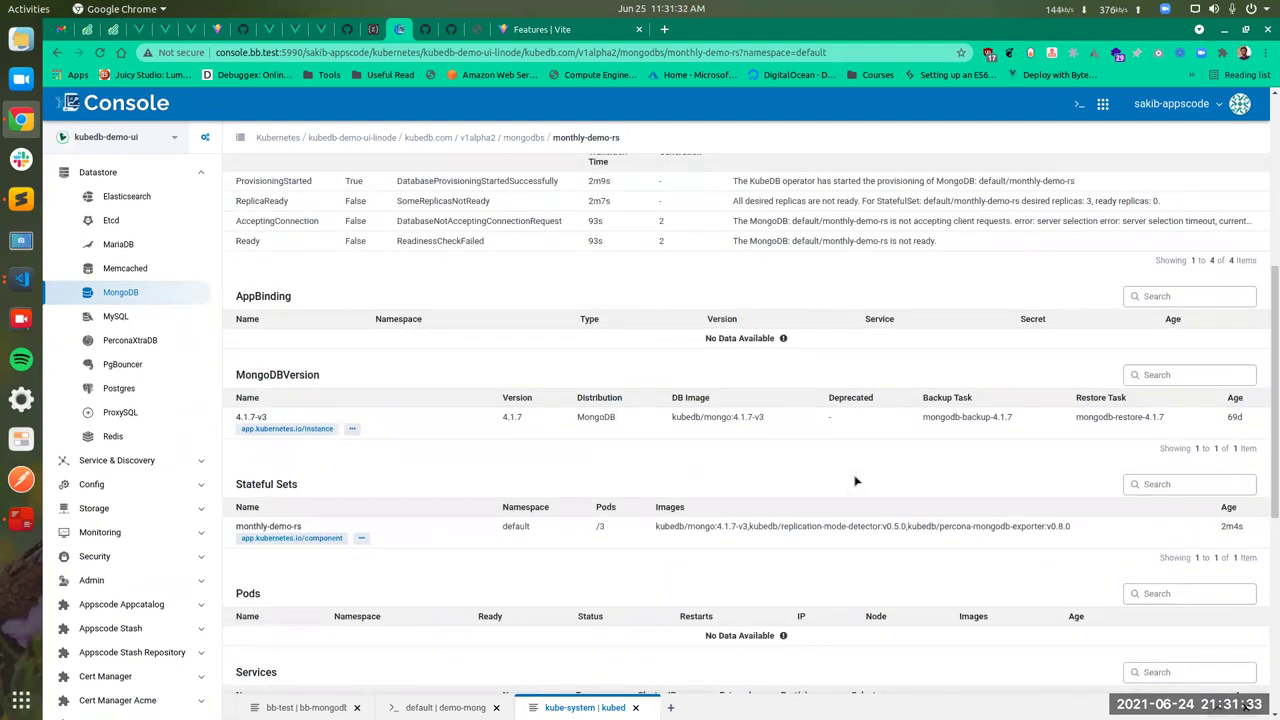
pyautogui.scroll(-2, 852, 477)
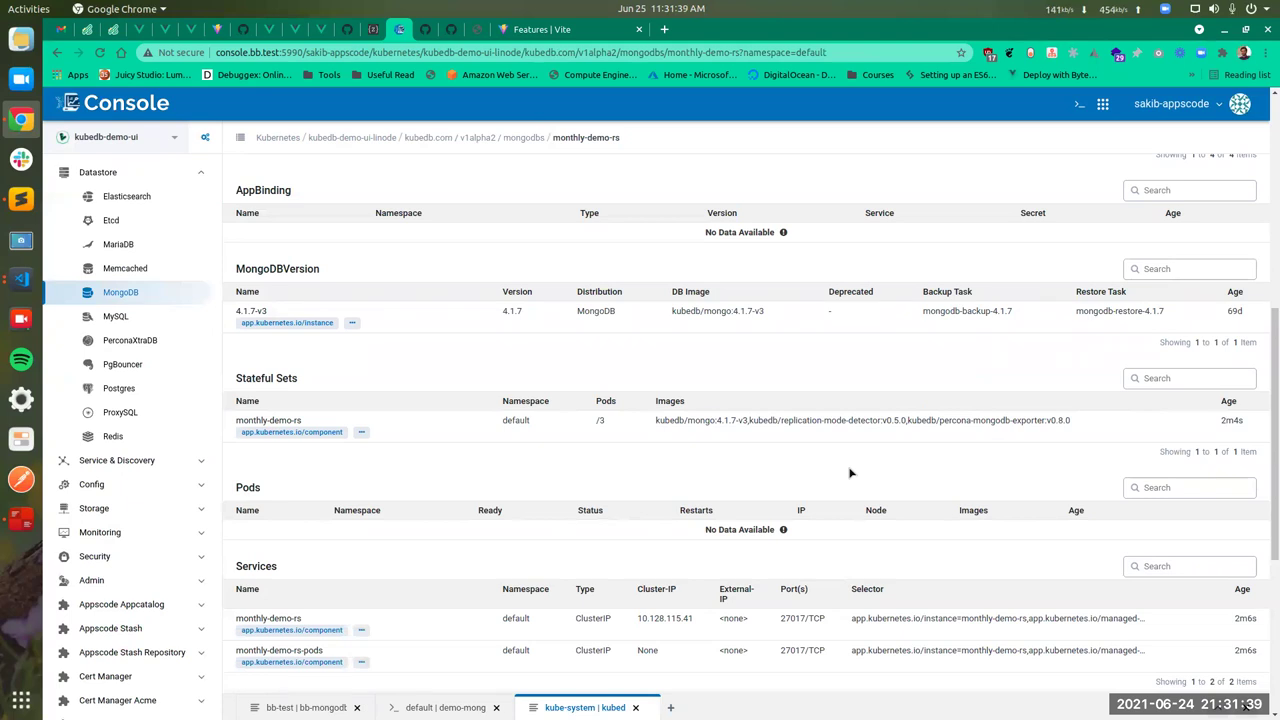
pyautogui.scroll(-5, 850, 473)
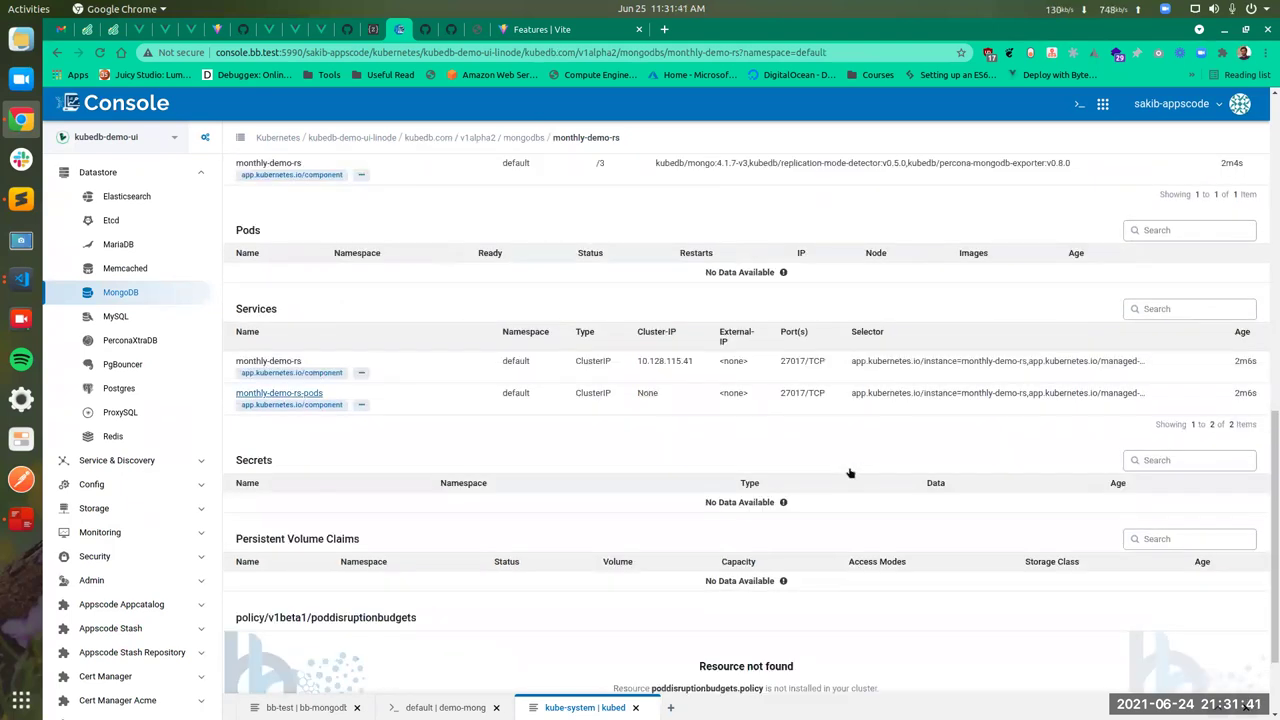
pyautogui.scroll(3, 850, 473)
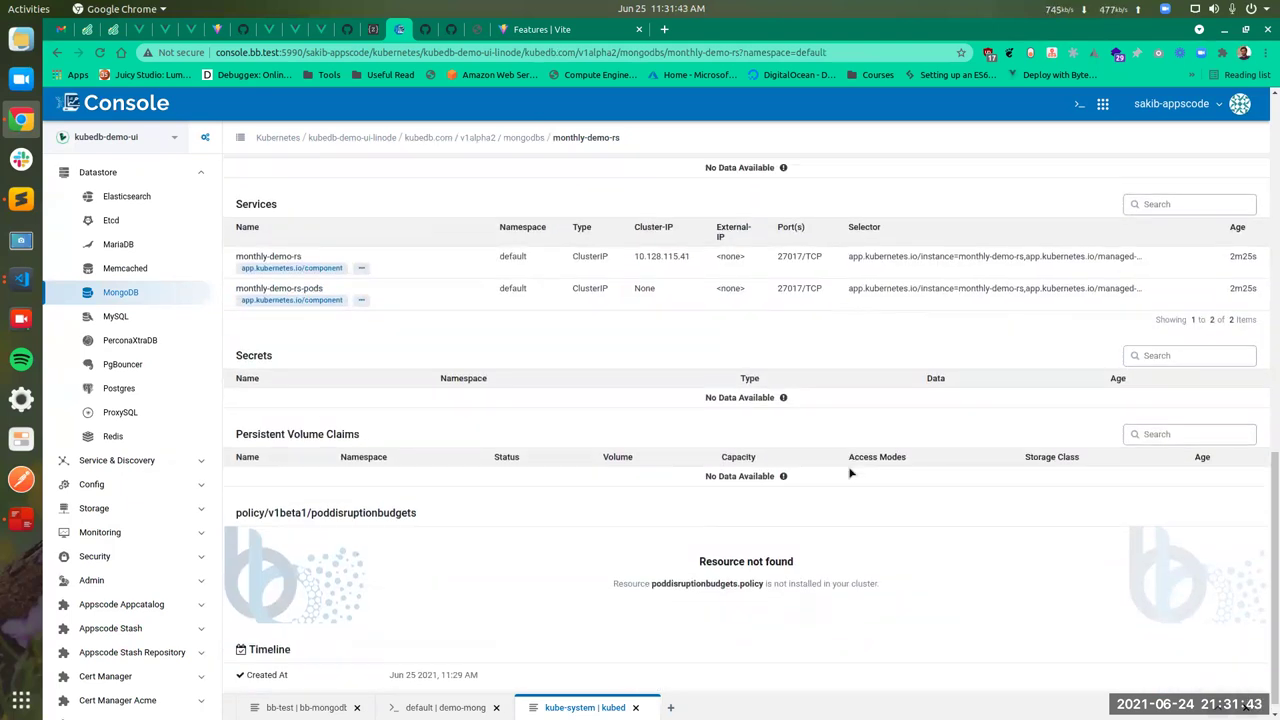
pyautogui.scroll(1, 850, 473)
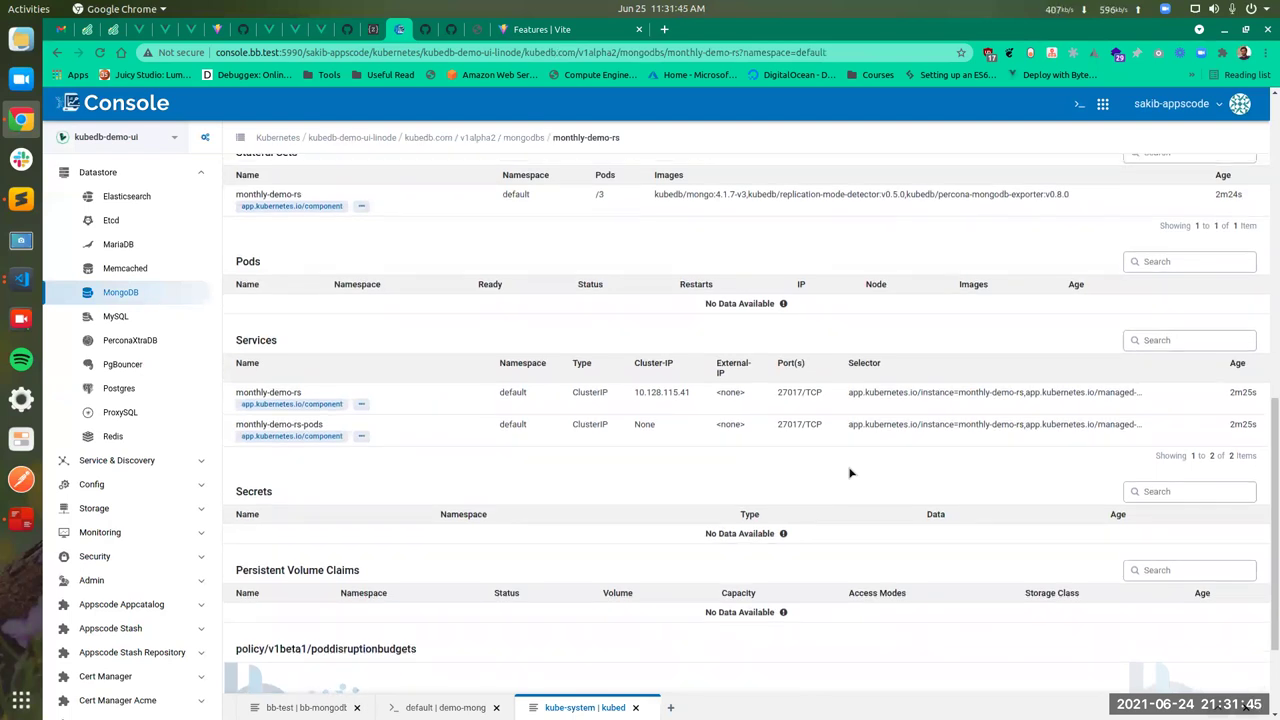
pyautogui.scroll(-3, 850, 473)
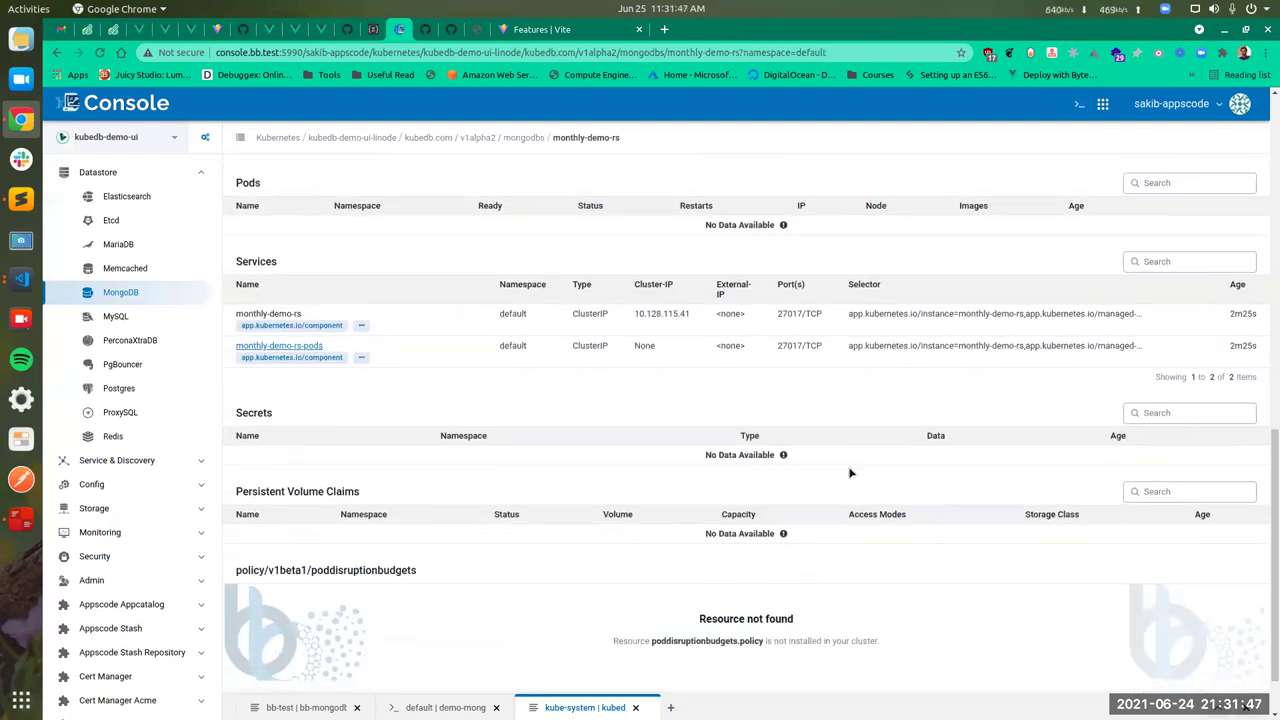
pyautogui.scroll(2, 850, 473)
pyautogui.scroll(4, 850, 473)
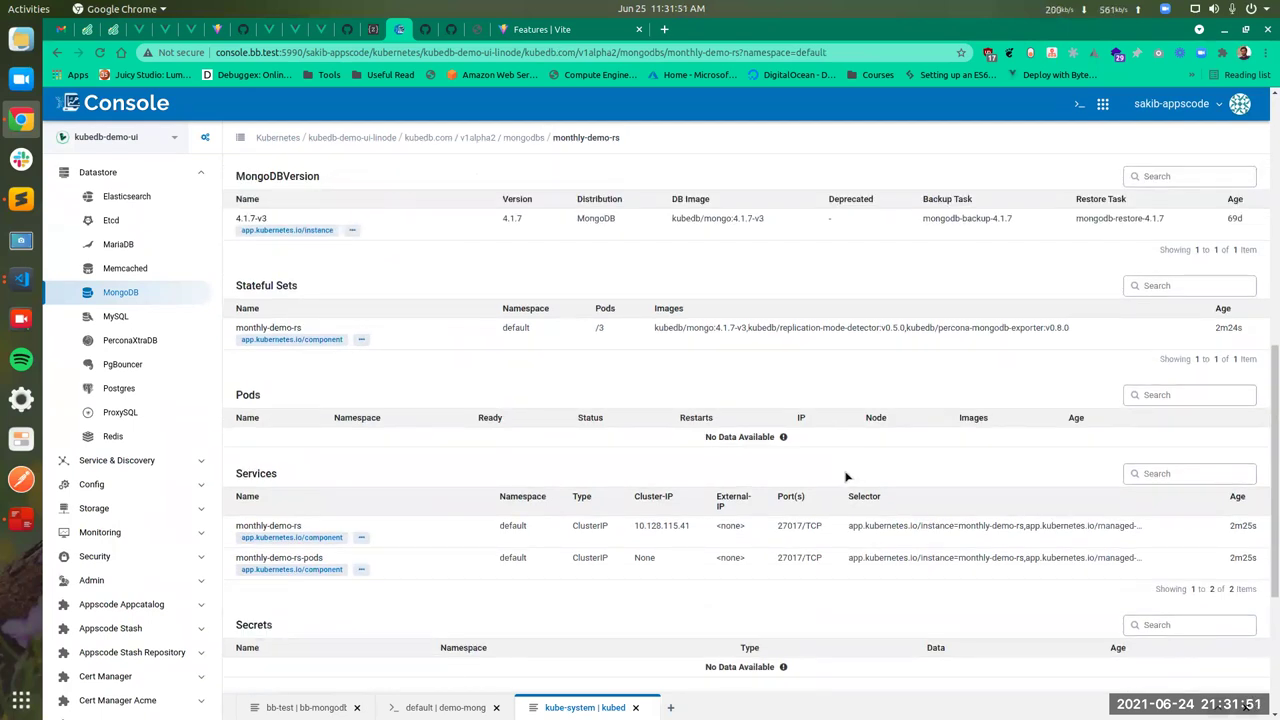
# Check the events of the monthly-demo-rs database and return to its basic overview
pyautogui.scroll(15, 830, 415)
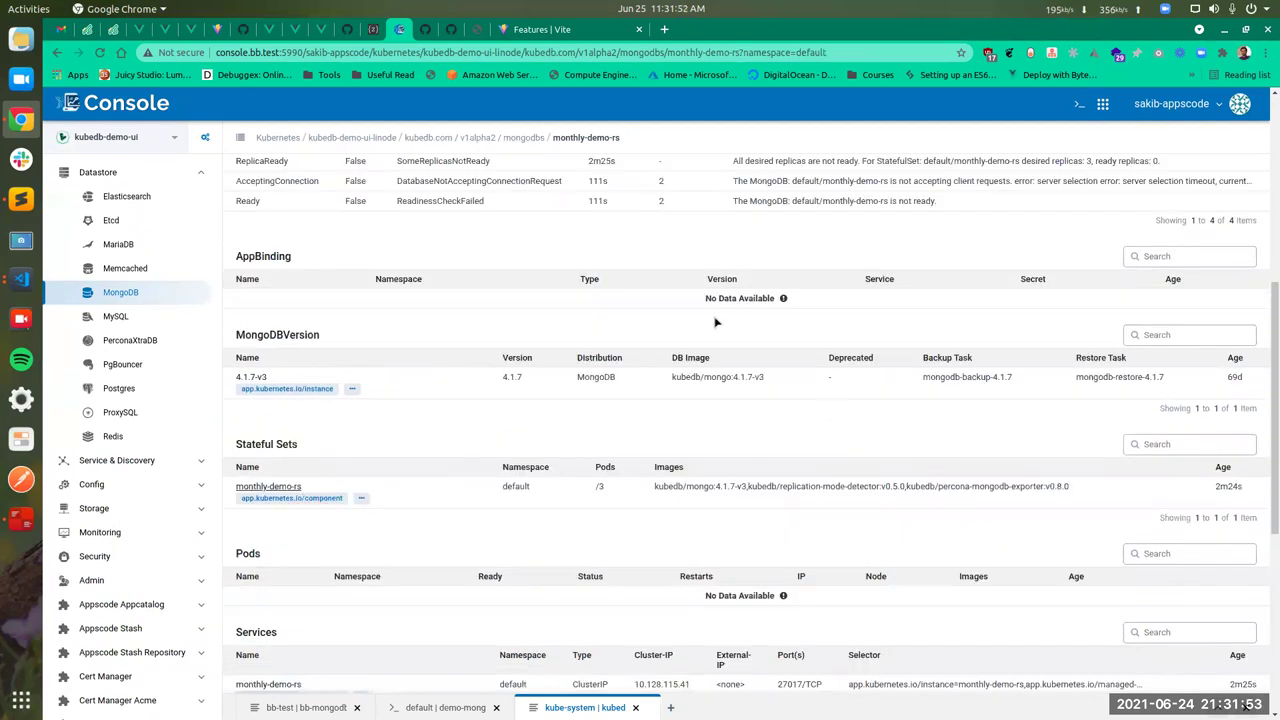
pyautogui.click(591, 170)
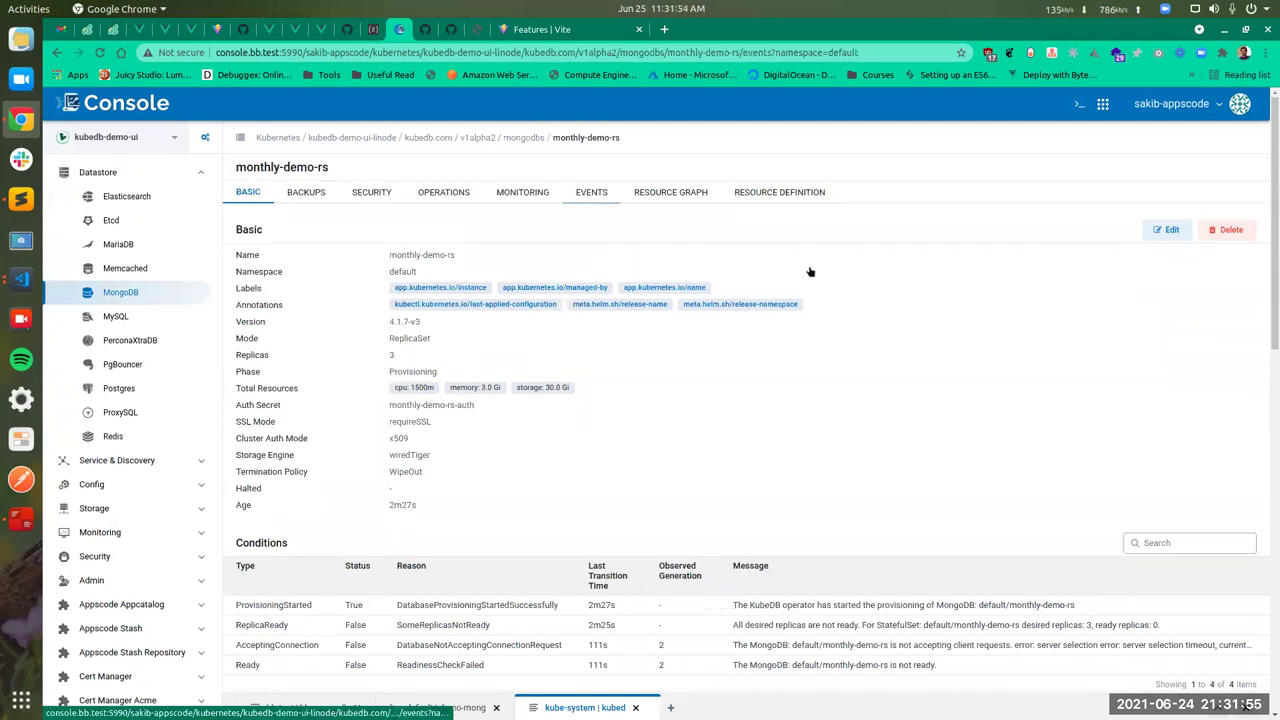
pyautogui.click(243, 193)
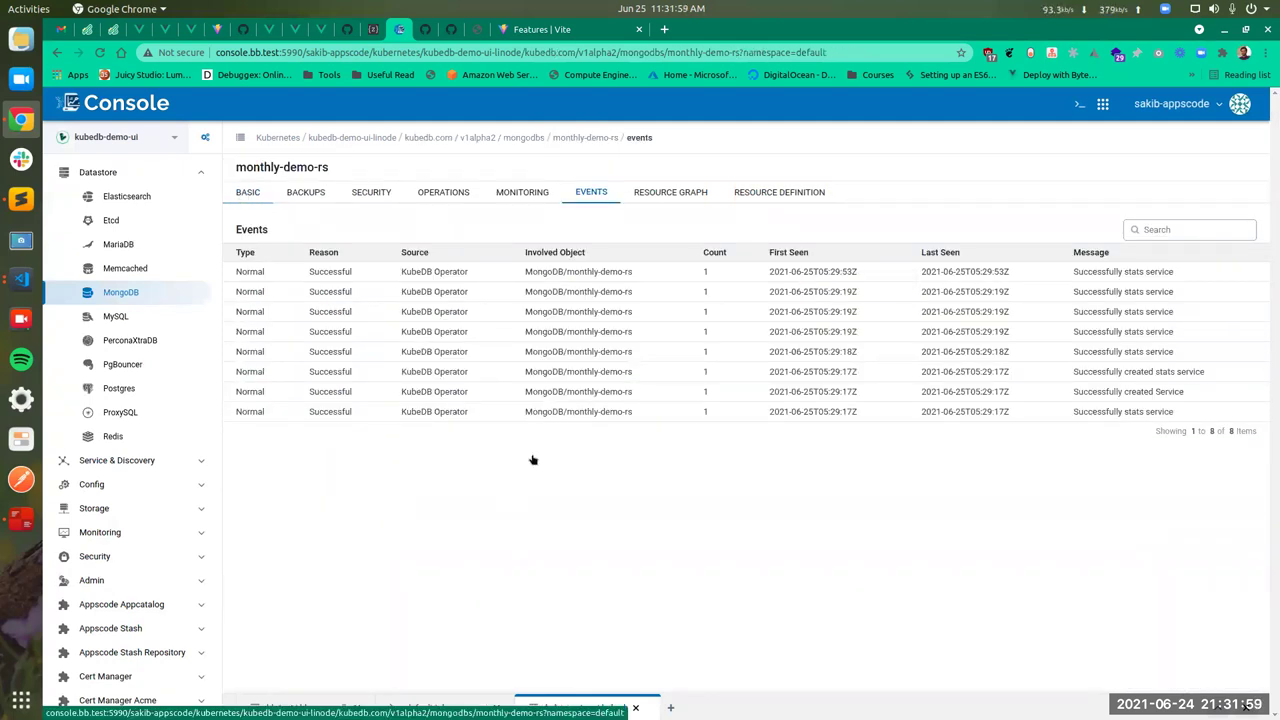
# Open the monthly-demo-rs stateful set from the database overview and view its events
pyautogui.scroll(-8, 663, 480)
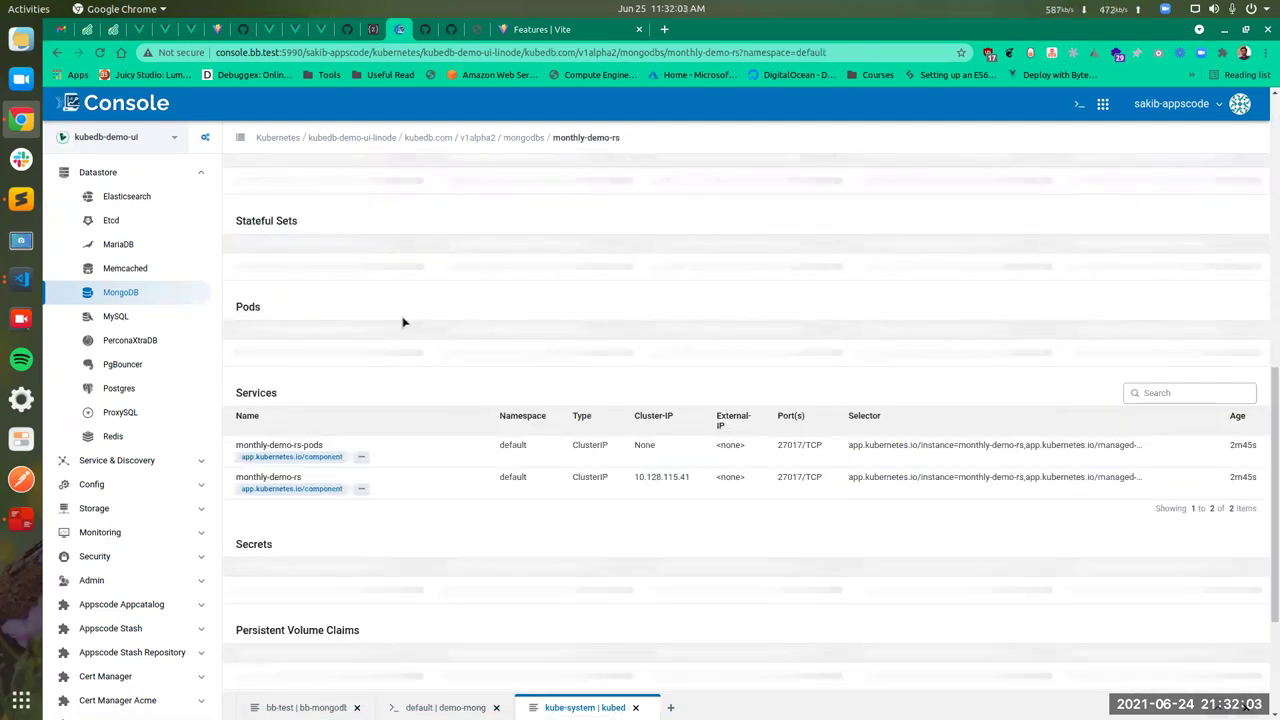
pyautogui.click(275, 287)
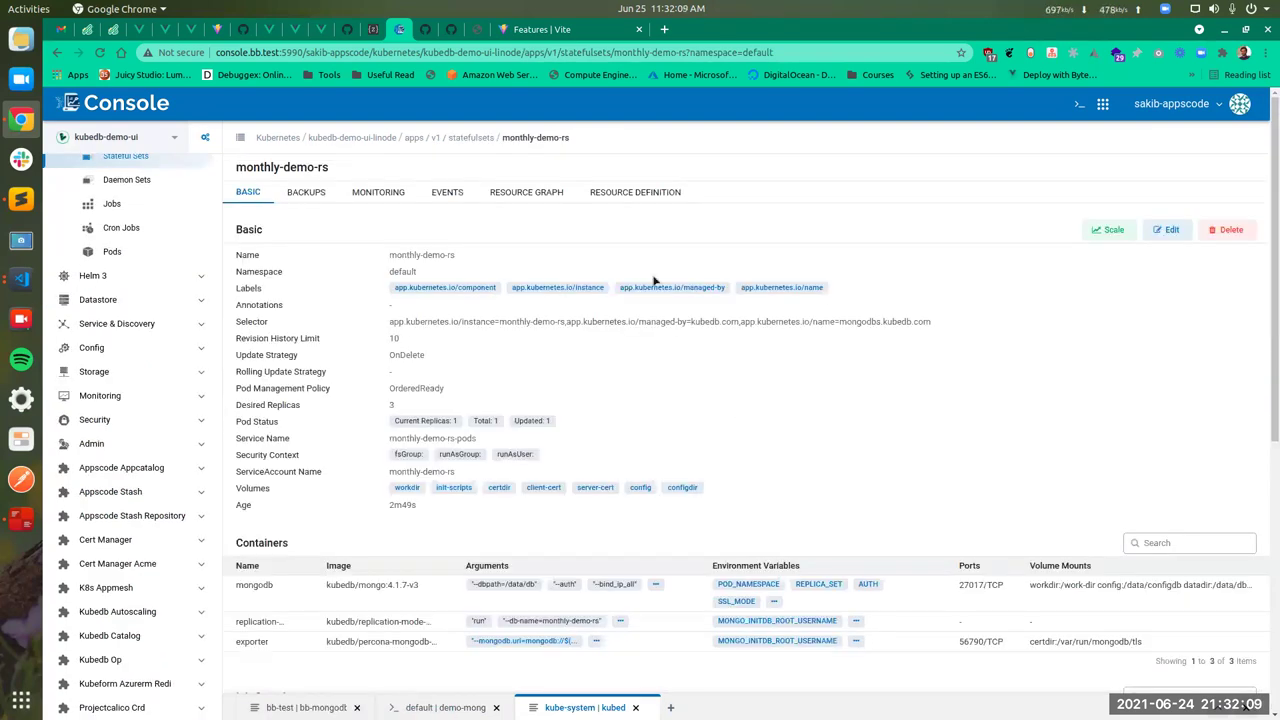
pyautogui.click(444, 193)
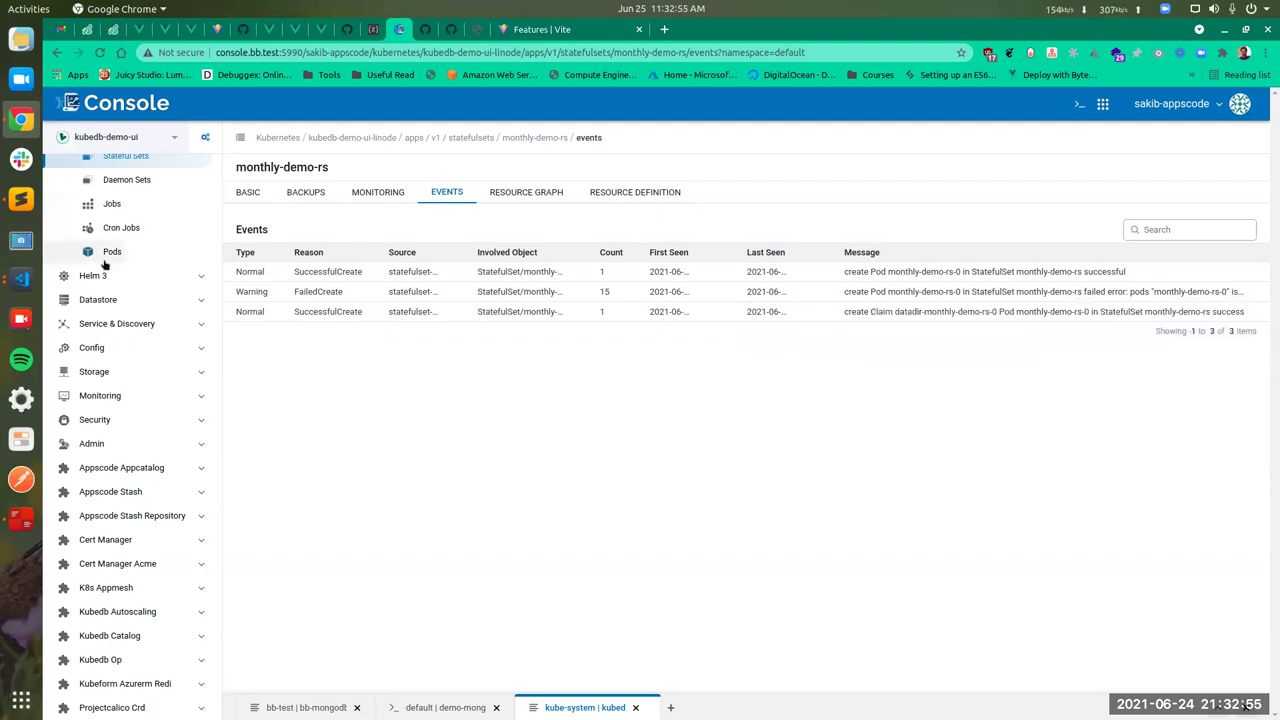
pyautogui.scroll(2, 110, 250)
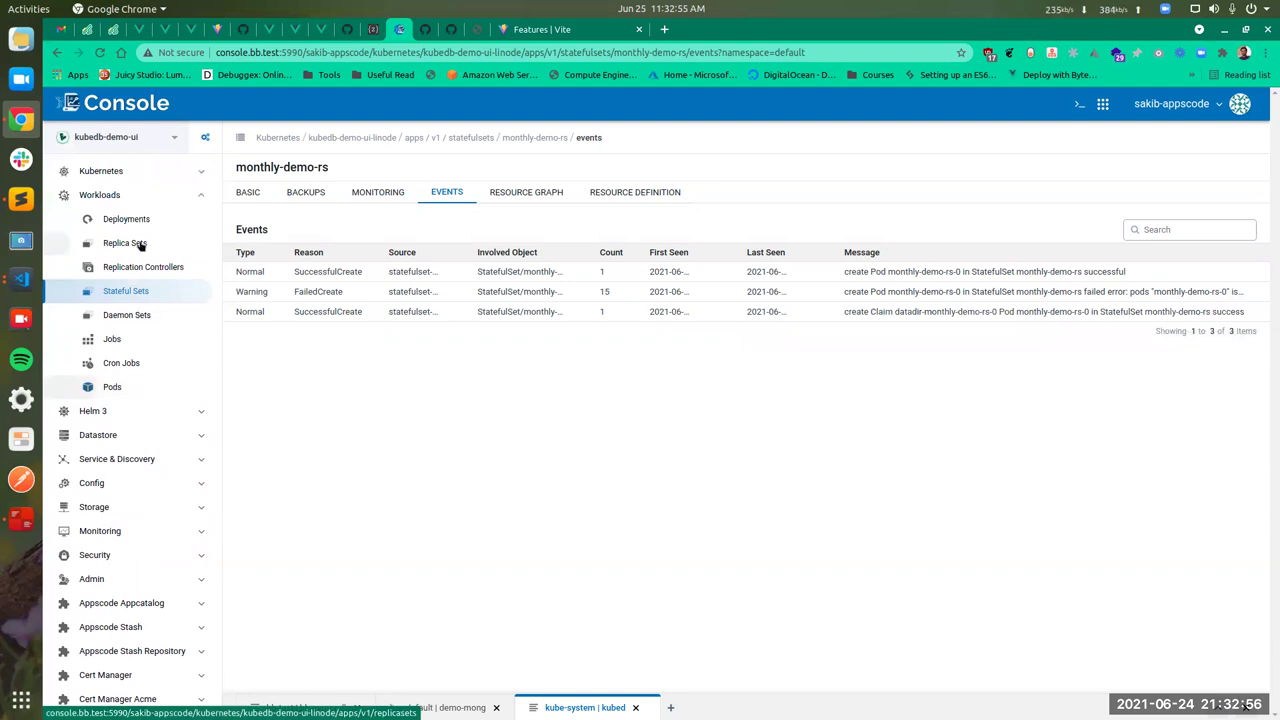
# Return to the monthly-demo-rs database overview and examine the provisioning of its stateful set, pods and services
pyautogui.click(57, 52)
pyautogui.click(57, 52)
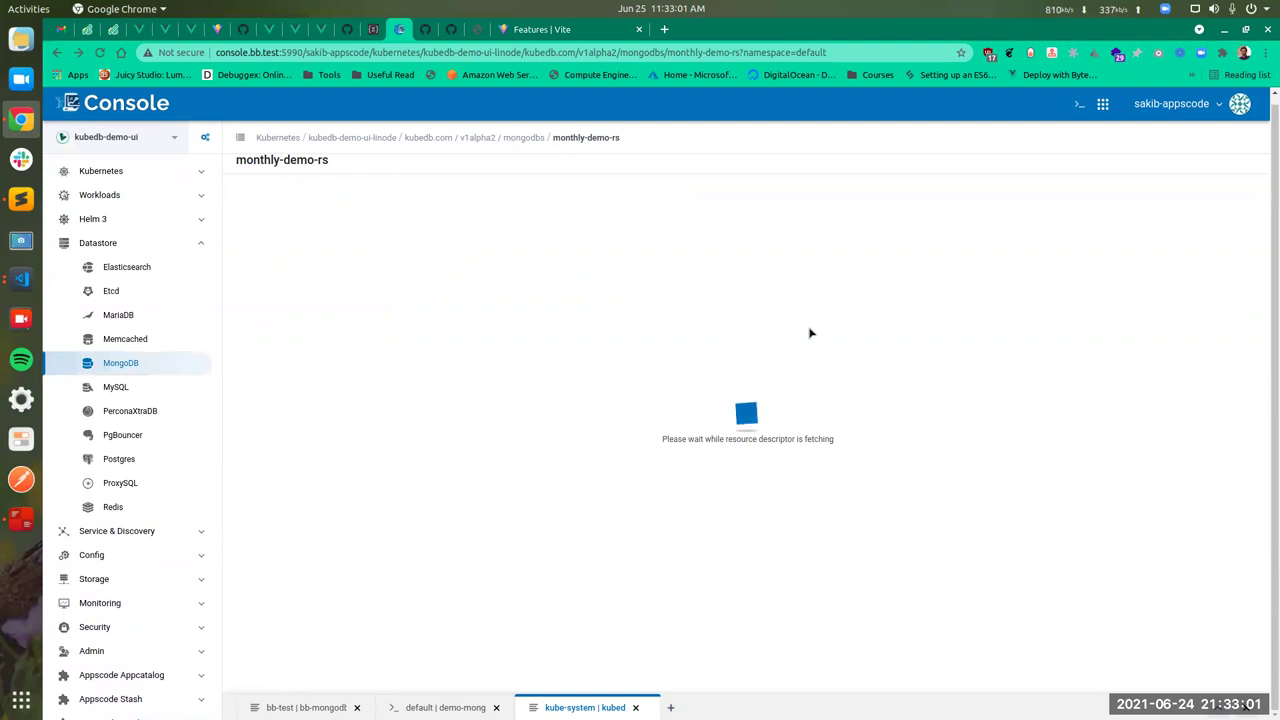
pyautogui.scroll(-5, 813, 340)
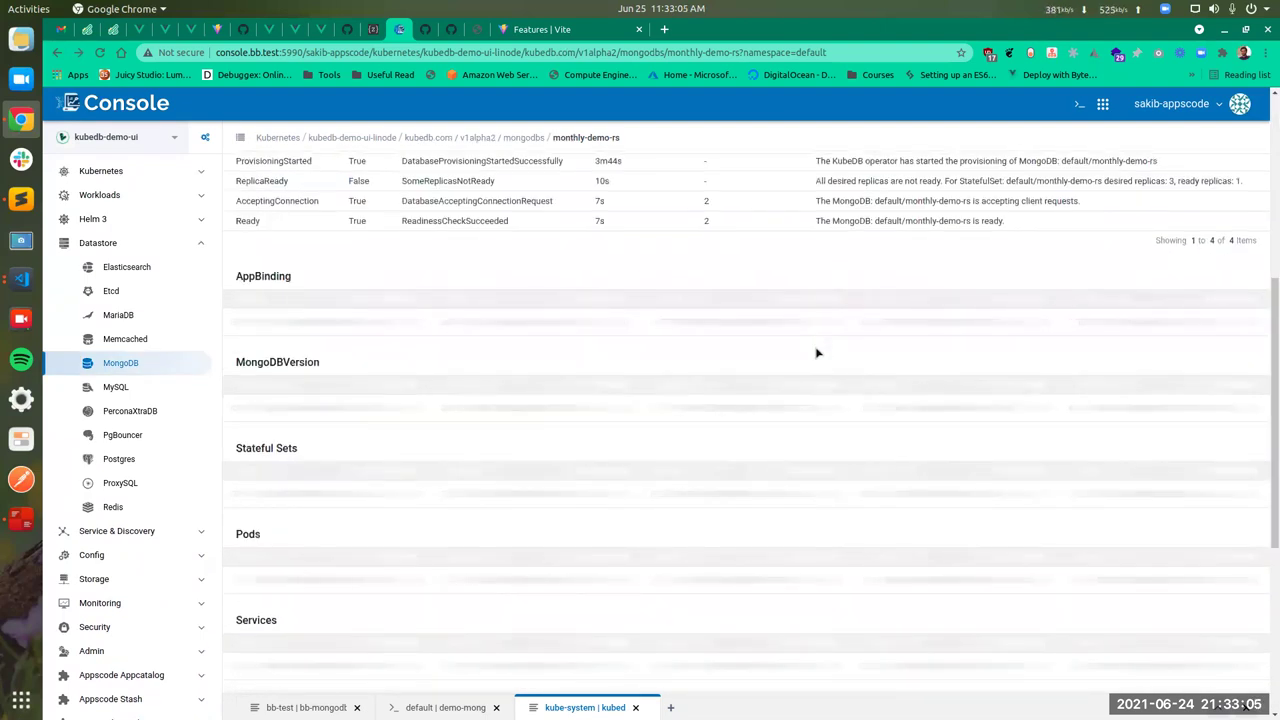
pyautogui.scroll(-2, 818, 357)
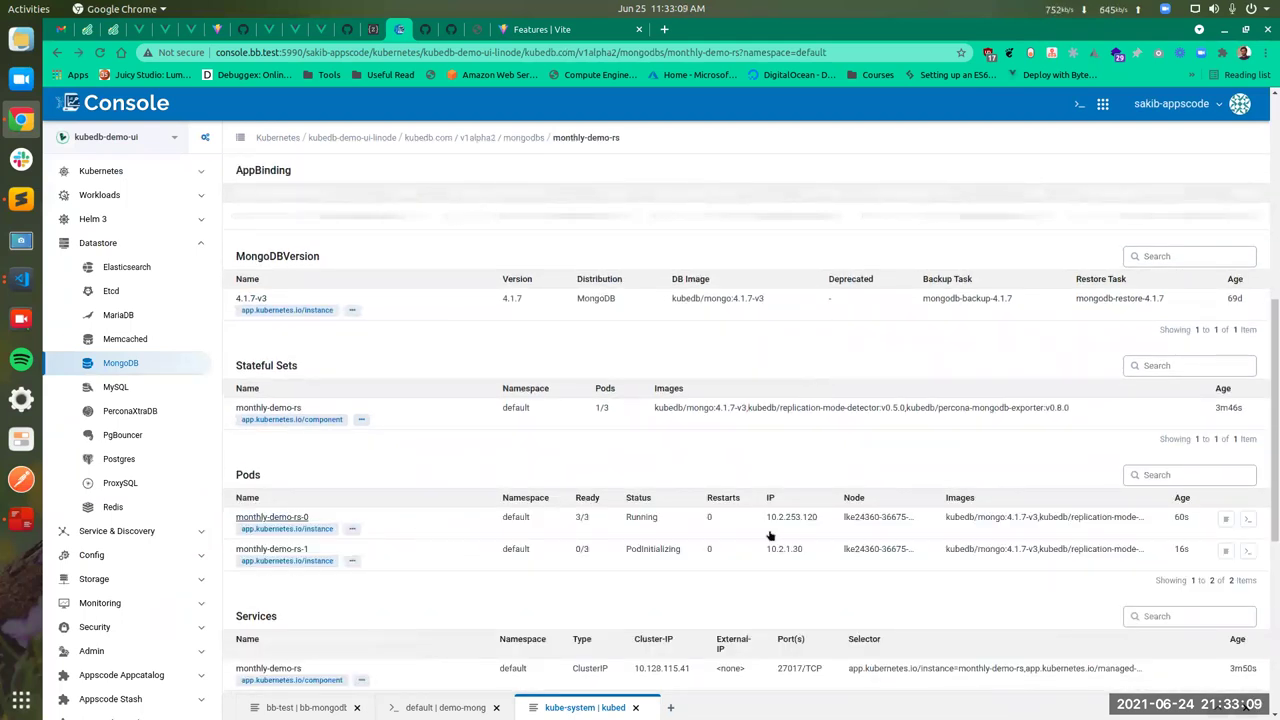
pyautogui.scroll(1, 830, 524)
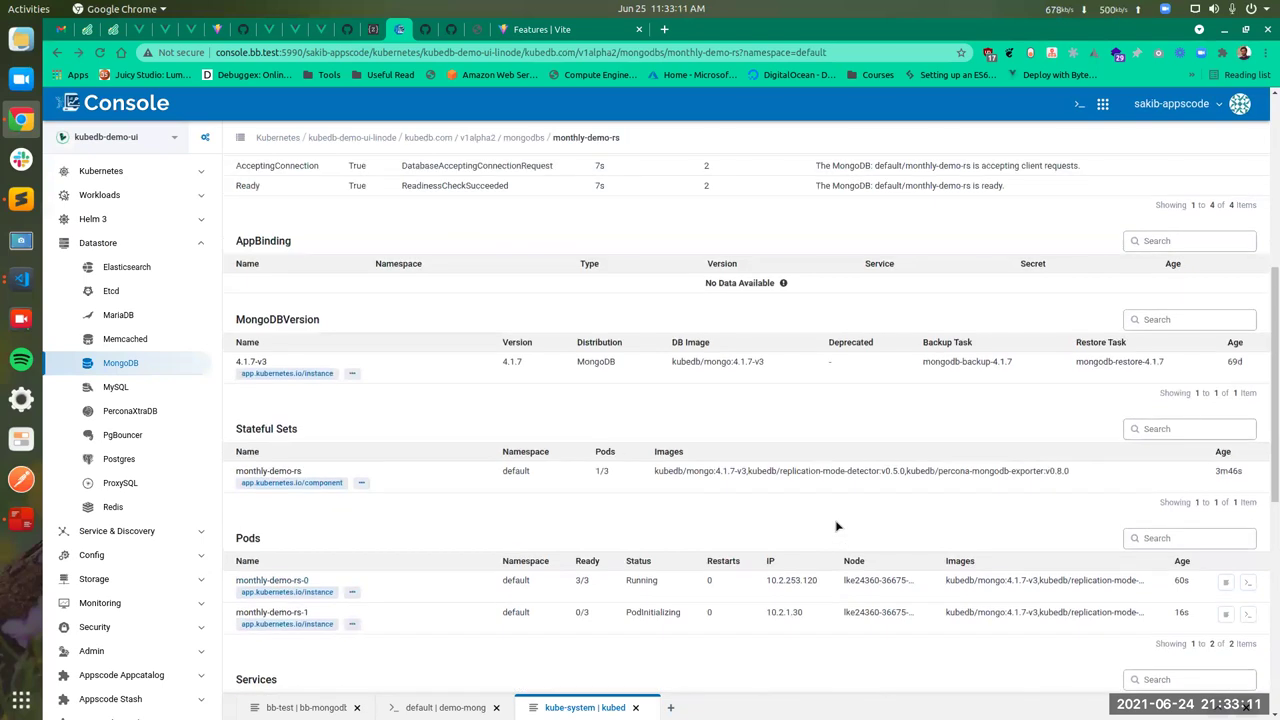
pyautogui.scroll(-1, 838, 526)
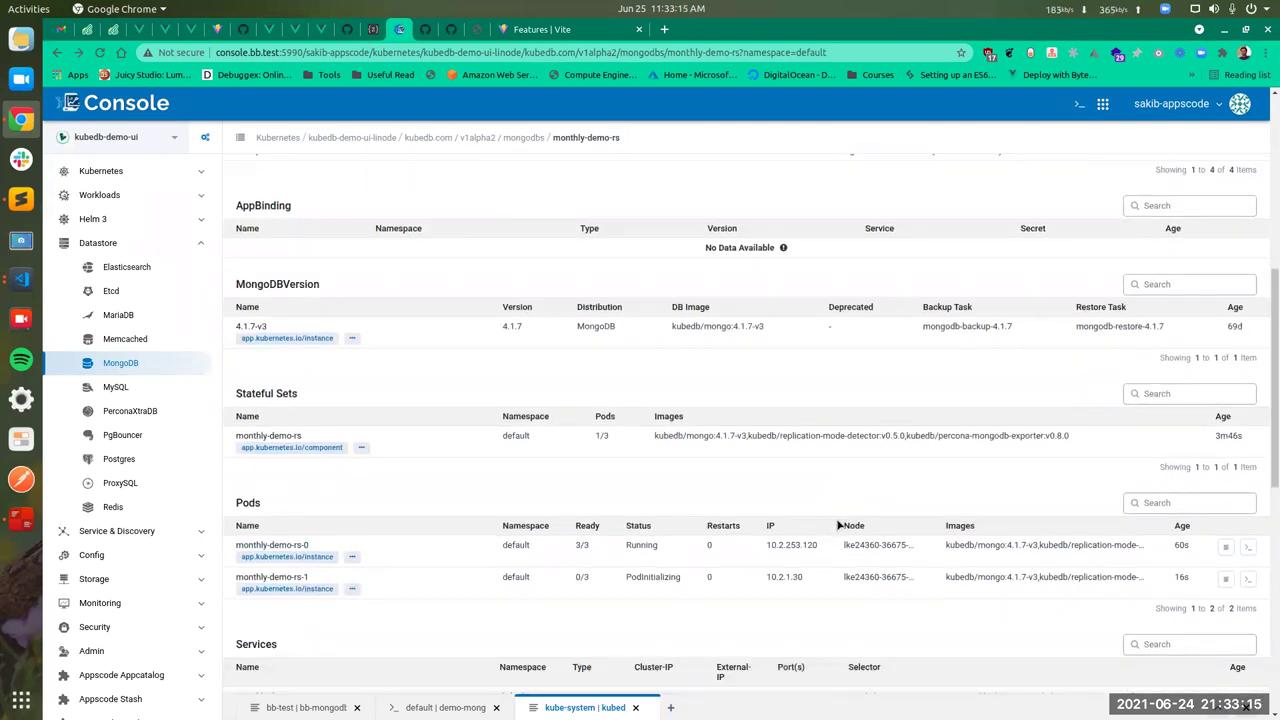
pyautogui.scroll(-2, 838, 525)
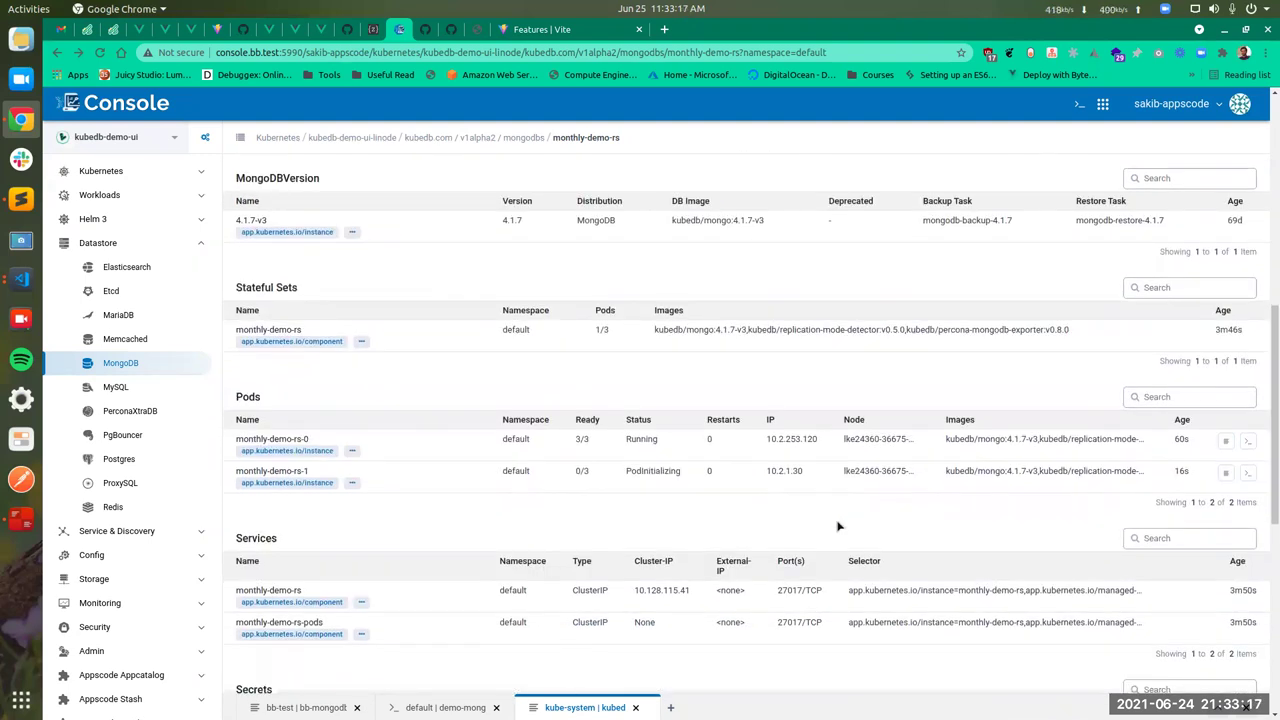
pyautogui.scroll(-1, 858, 524)
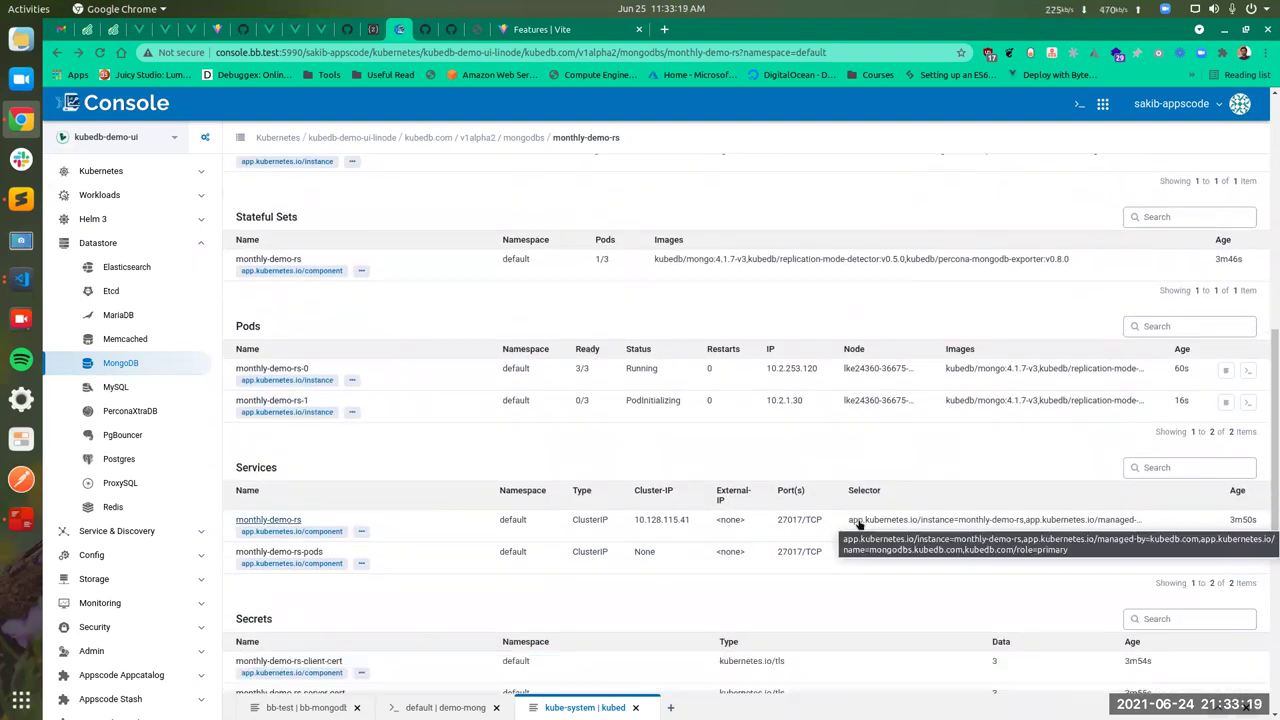
pyautogui.scroll(2, 858, 524)
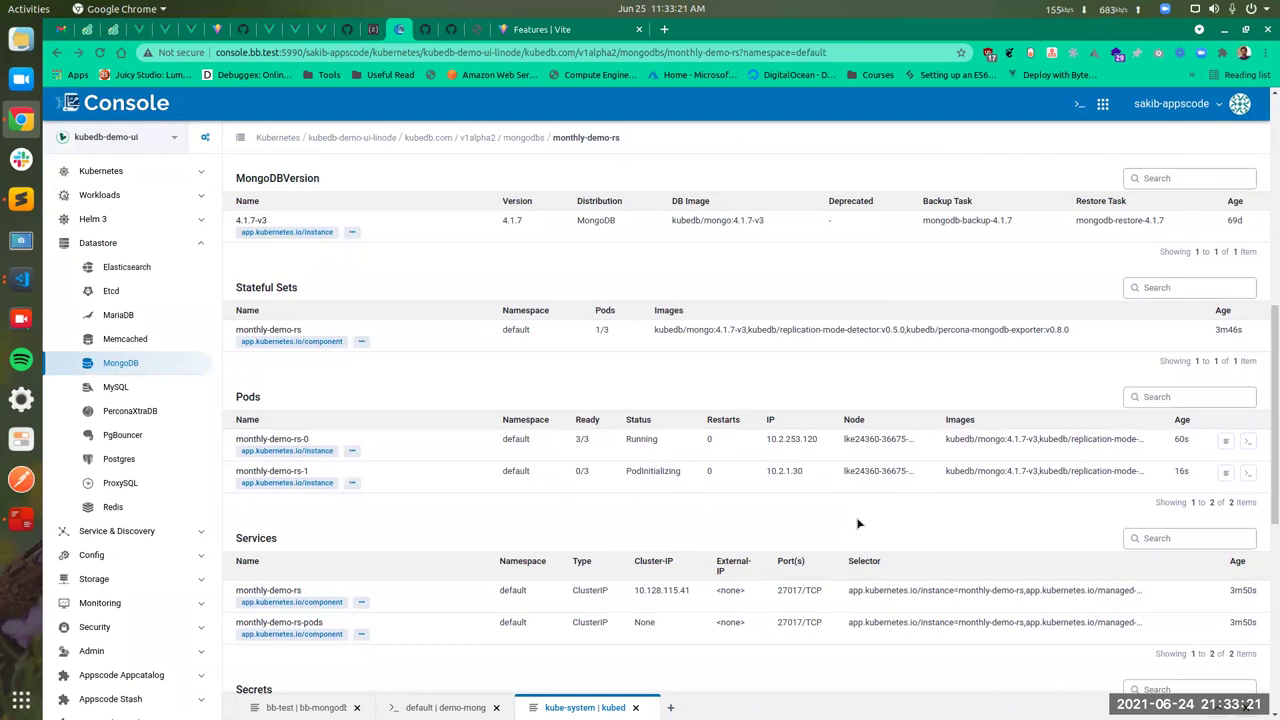
pyautogui.scroll(2, 858, 524)
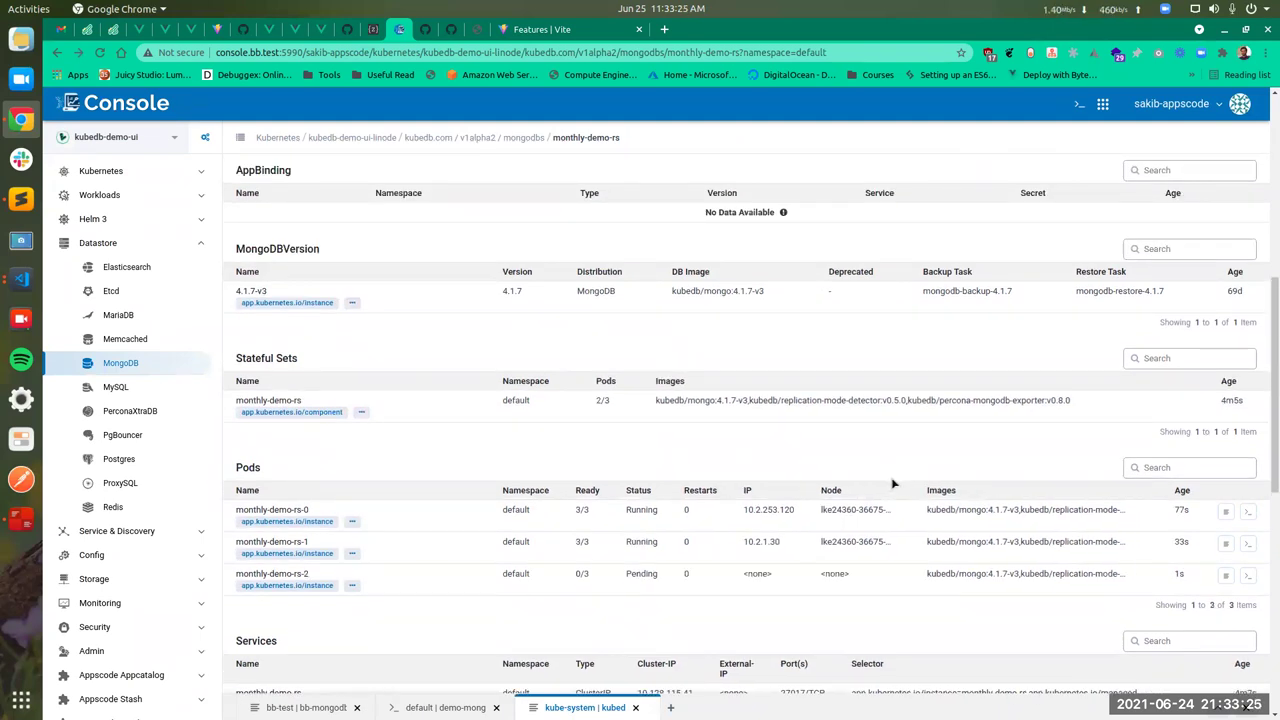
pyautogui.scroll(-1, 900, 480)
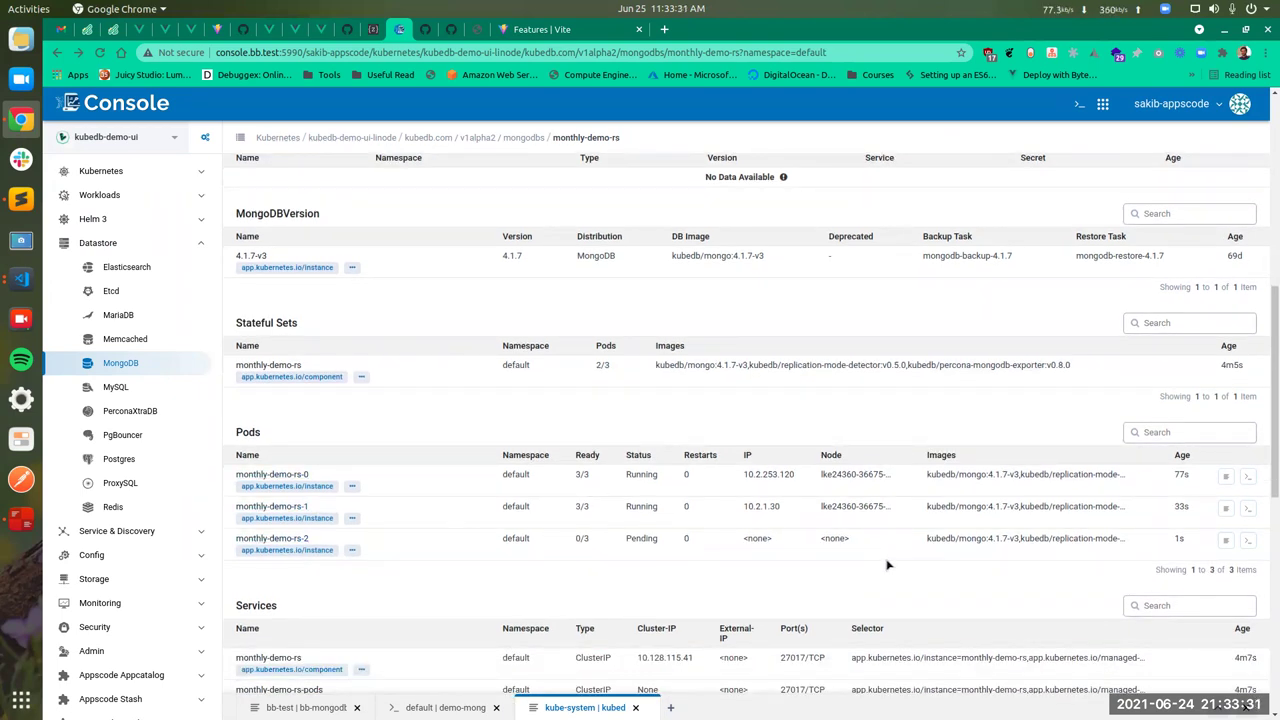
pyautogui.scroll(2, 887, 565)
pyautogui.scroll(-1, 887, 563)
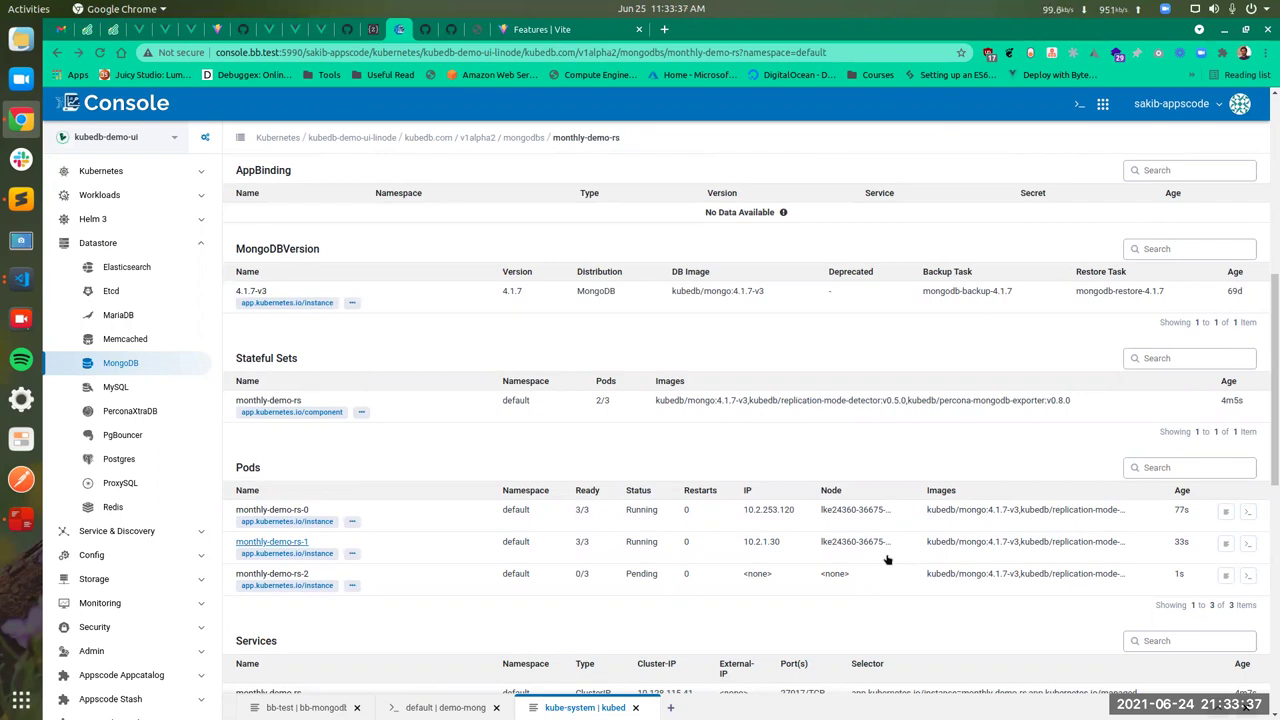
pyautogui.scroll(-2, 887, 560)
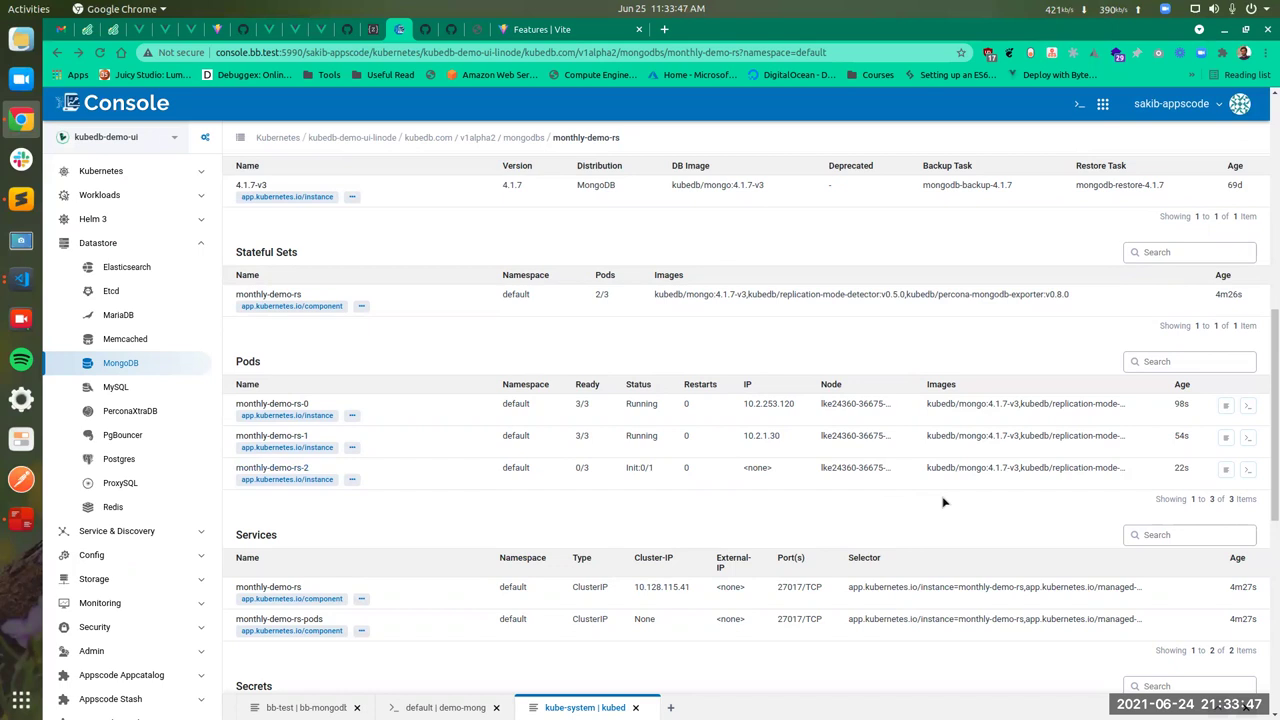
pyautogui.scroll(-1, 945, 502)
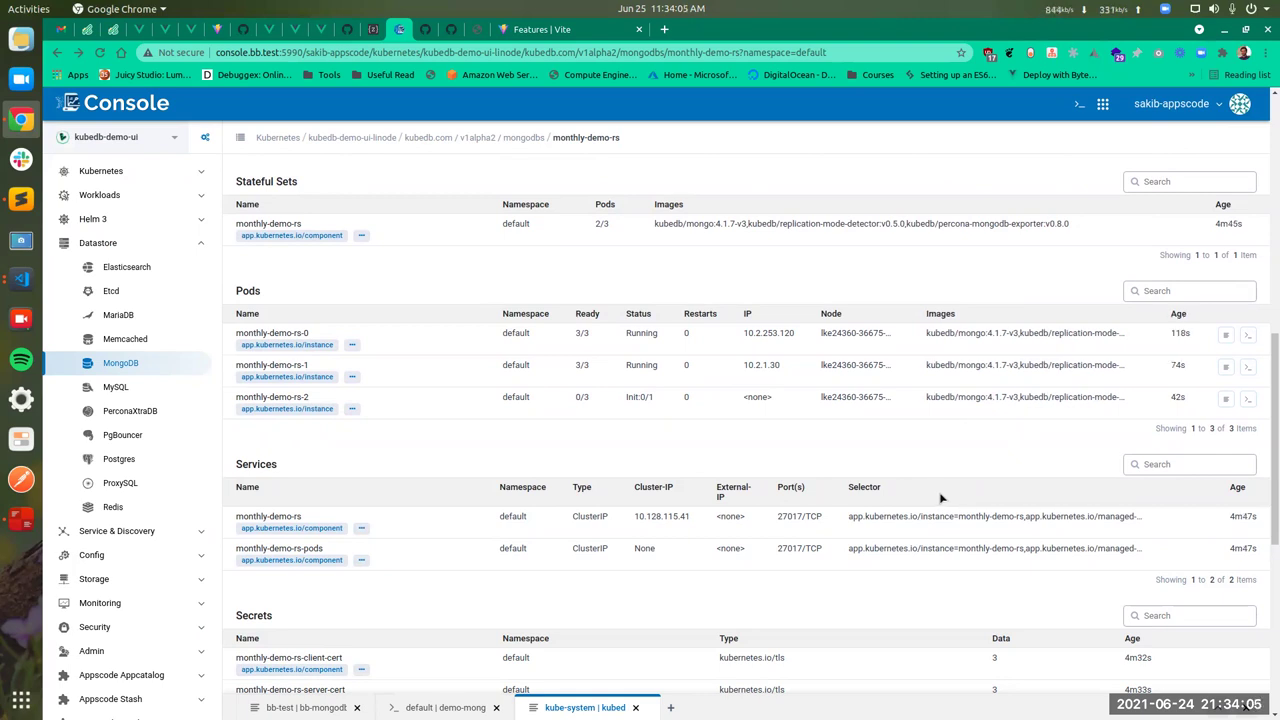
# Examine the phase and conditions of monthly-demo-rs against the readiness of its pods, and highlight the phase value
pyautogui.scroll(6, 940, 497)
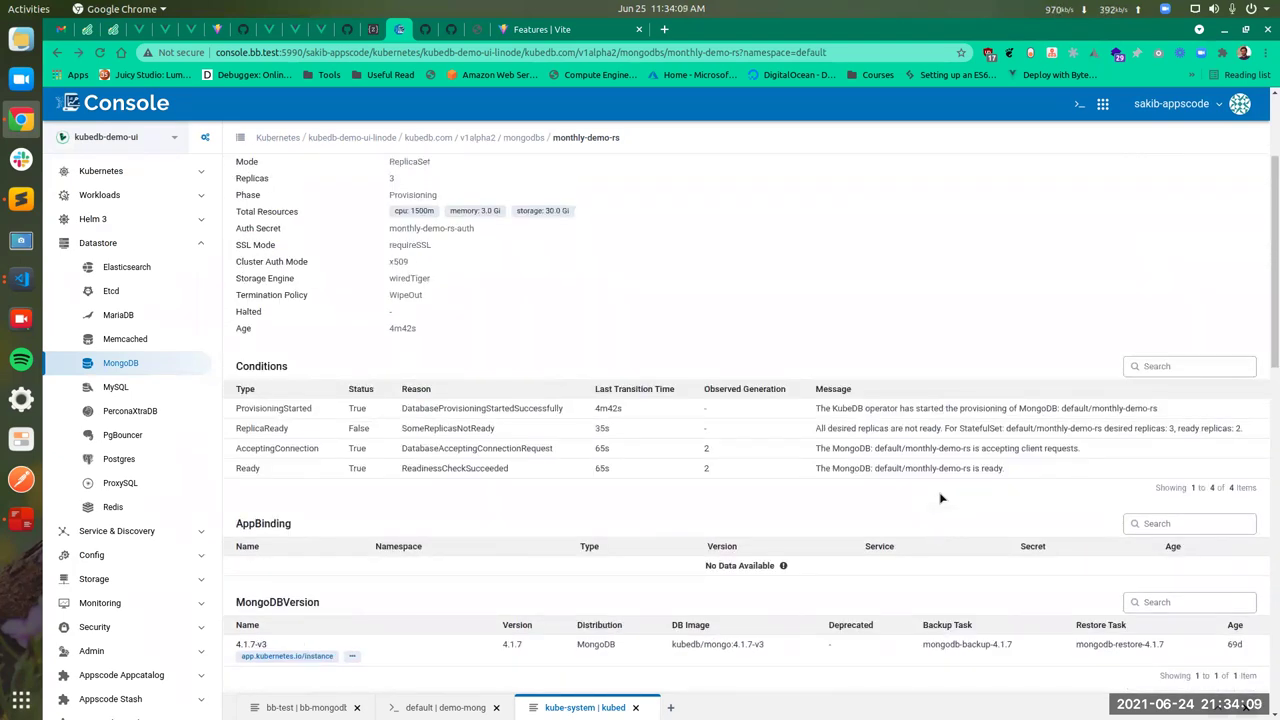
pyautogui.scroll(2, 940, 497)
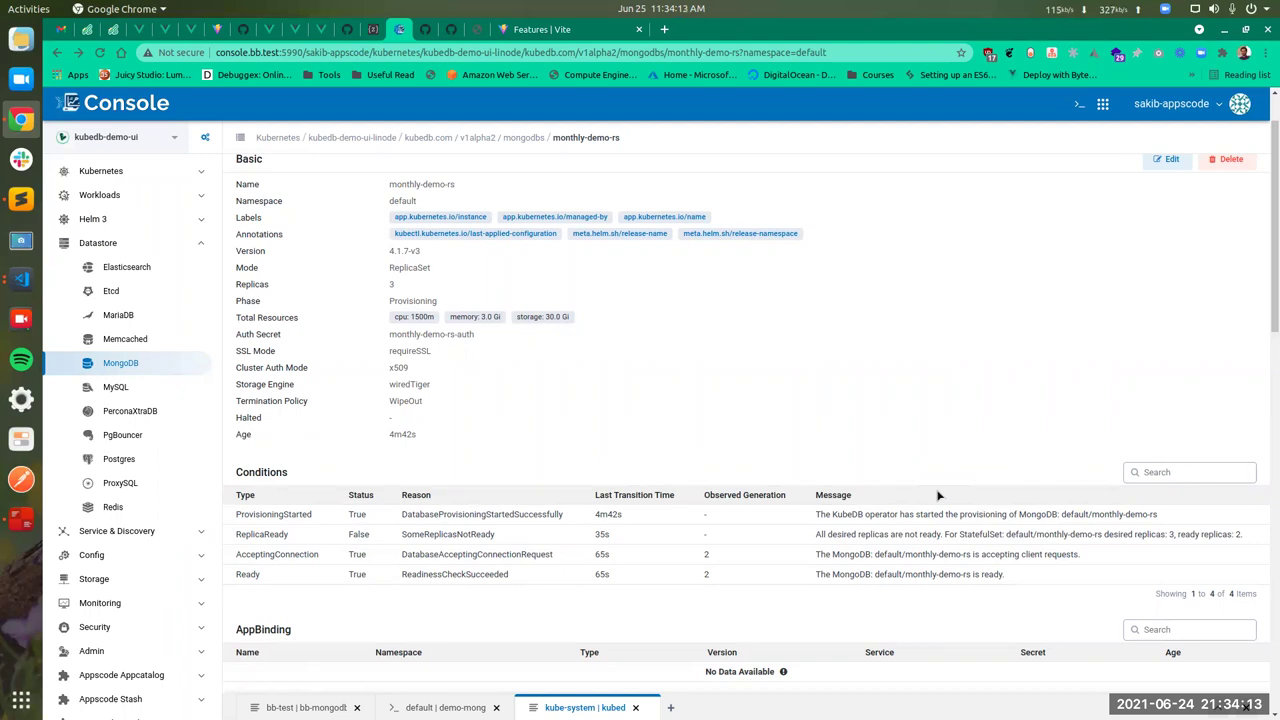
pyautogui.scroll(-6, 938, 494)
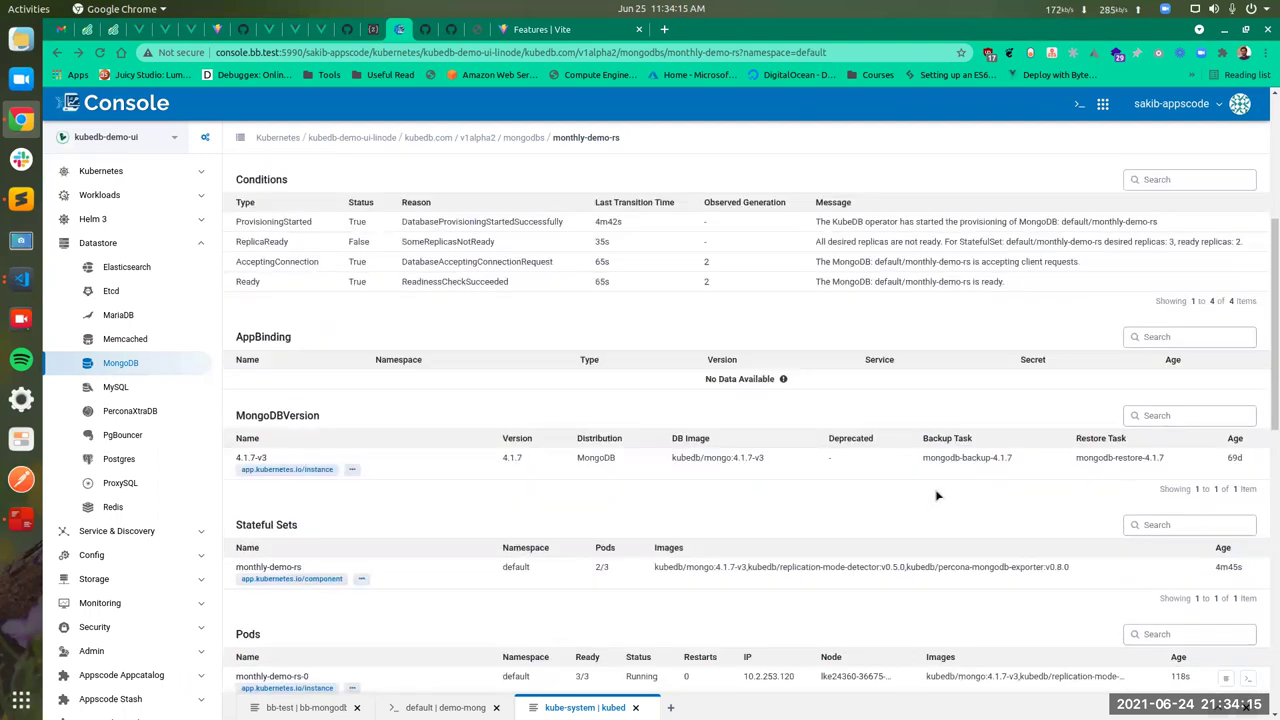
pyautogui.scroll(4, 935, 492)
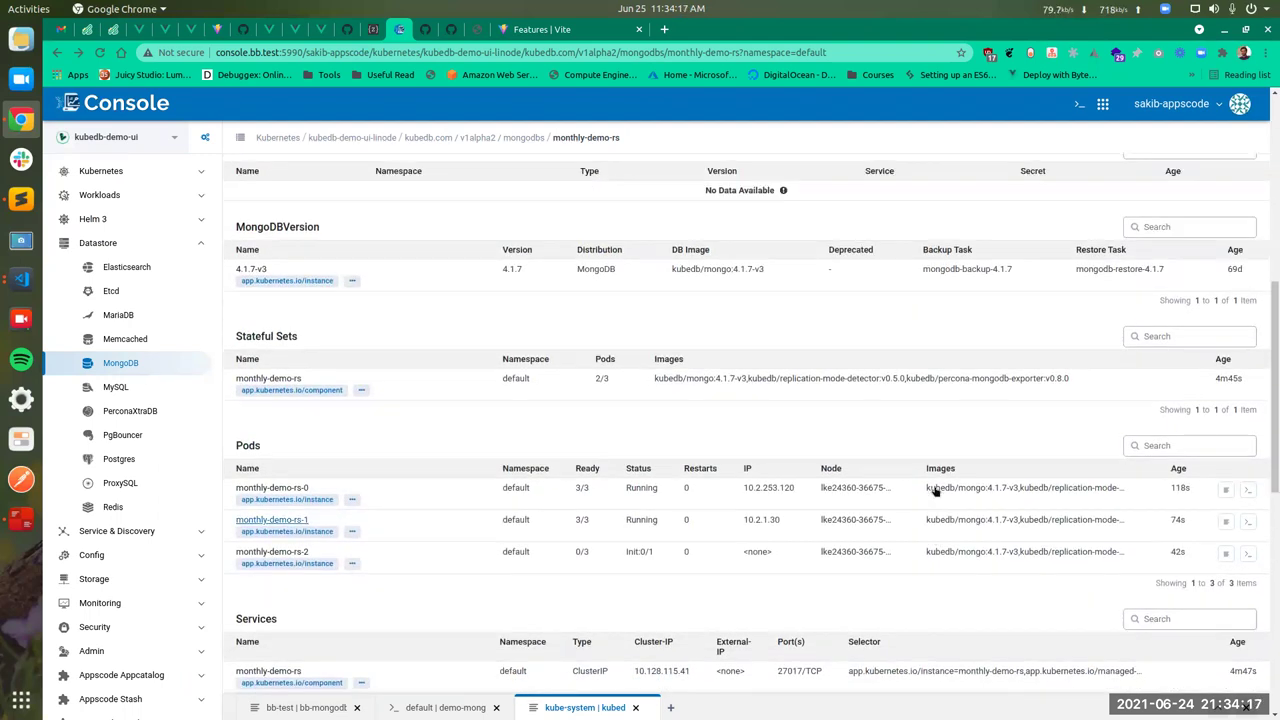
pyautogui.scroll(3, 935, 492)
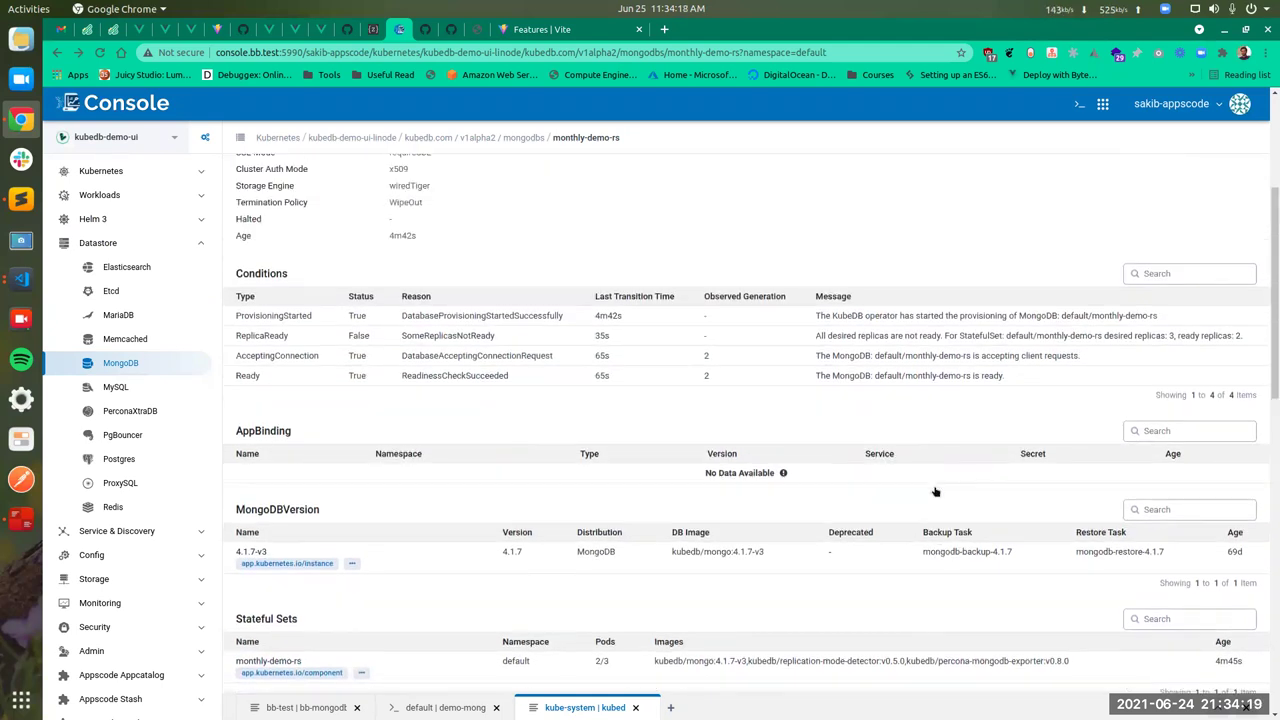
pyautogui.scroll(1, 935, 491)
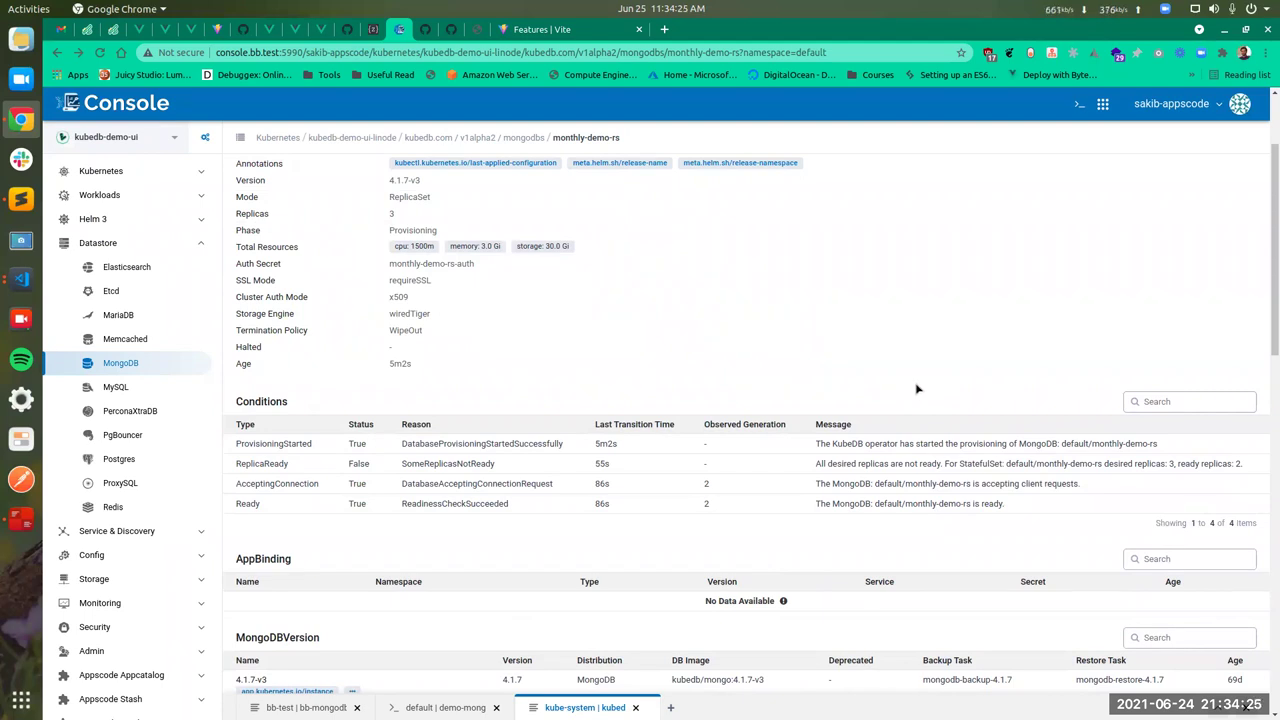
pyautogui.scroll(-2, 917, 389)
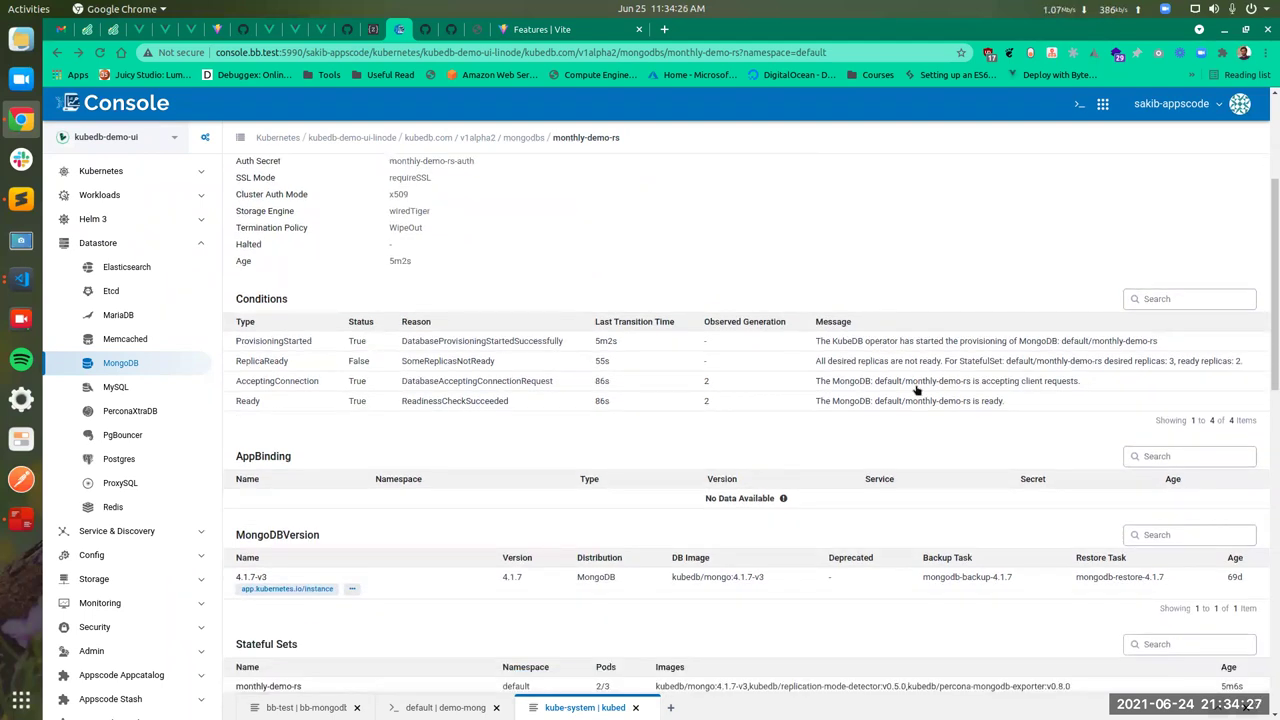
pyautogui.scroll(-3, 914, 389)
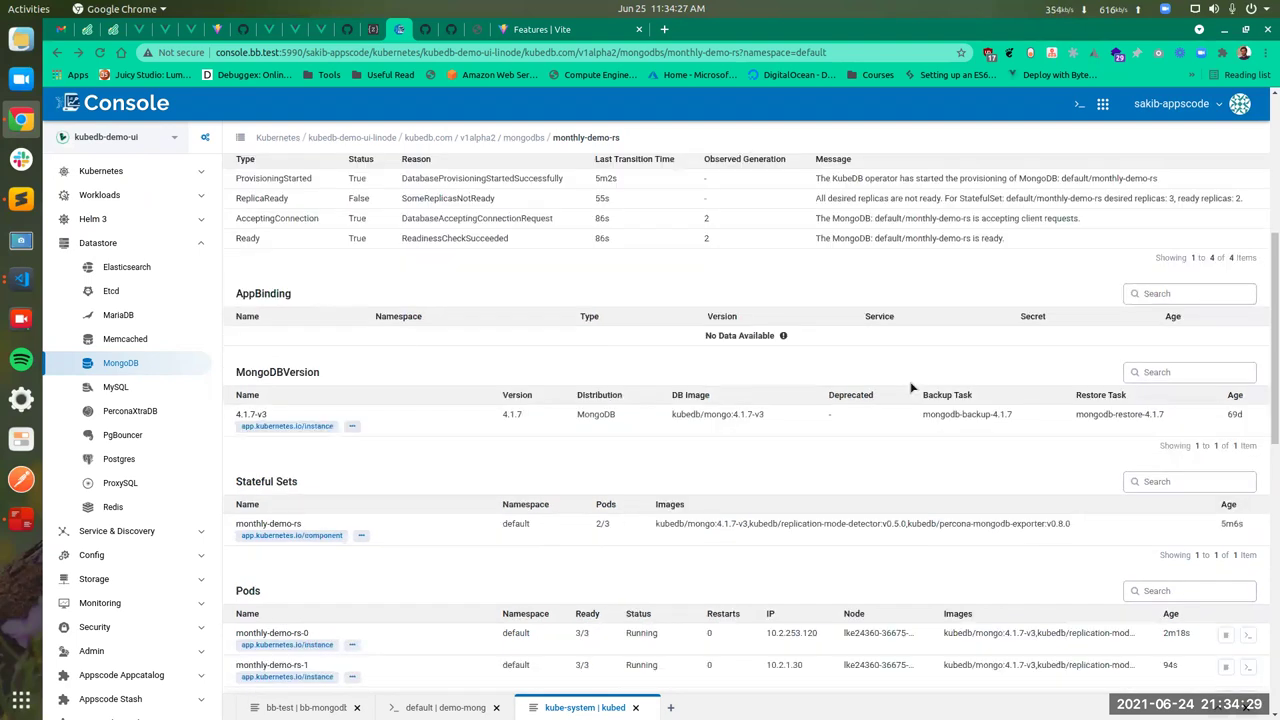
pyautogui.scroll(7, 912, 389)
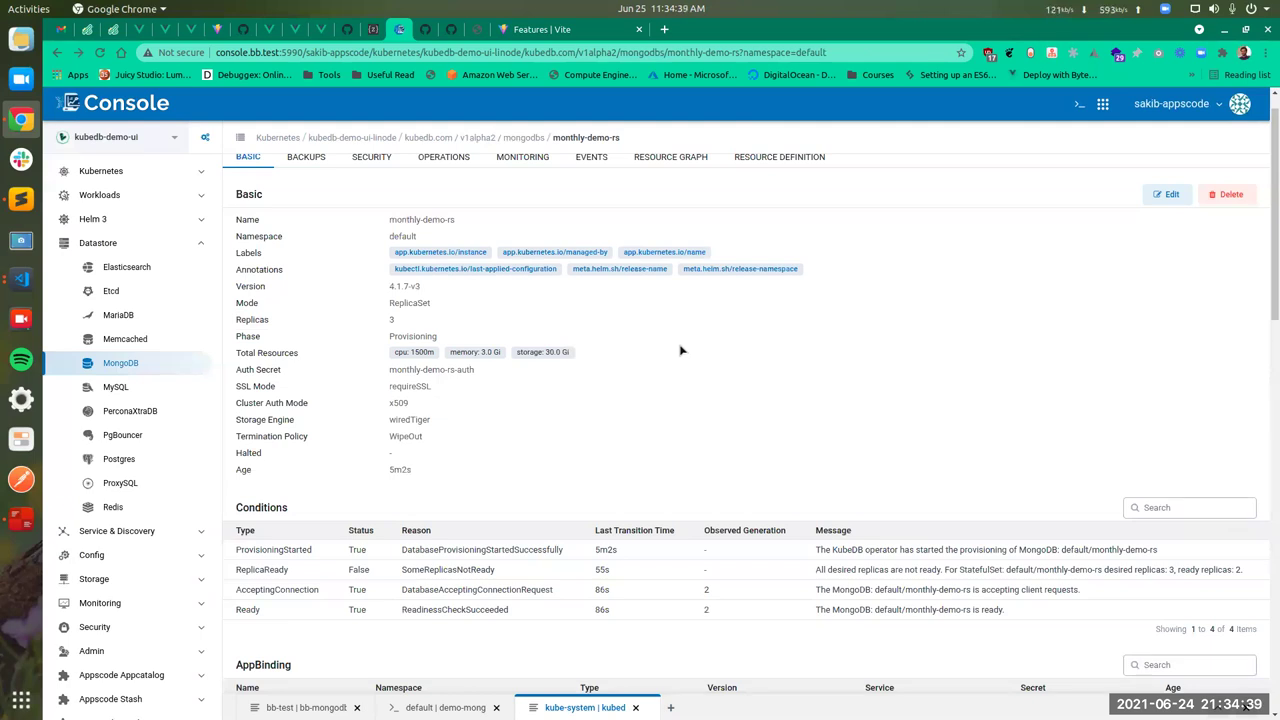
pyautogui.doubleClick(405, 337)
pyautogui.scroll(1, 679, 379)
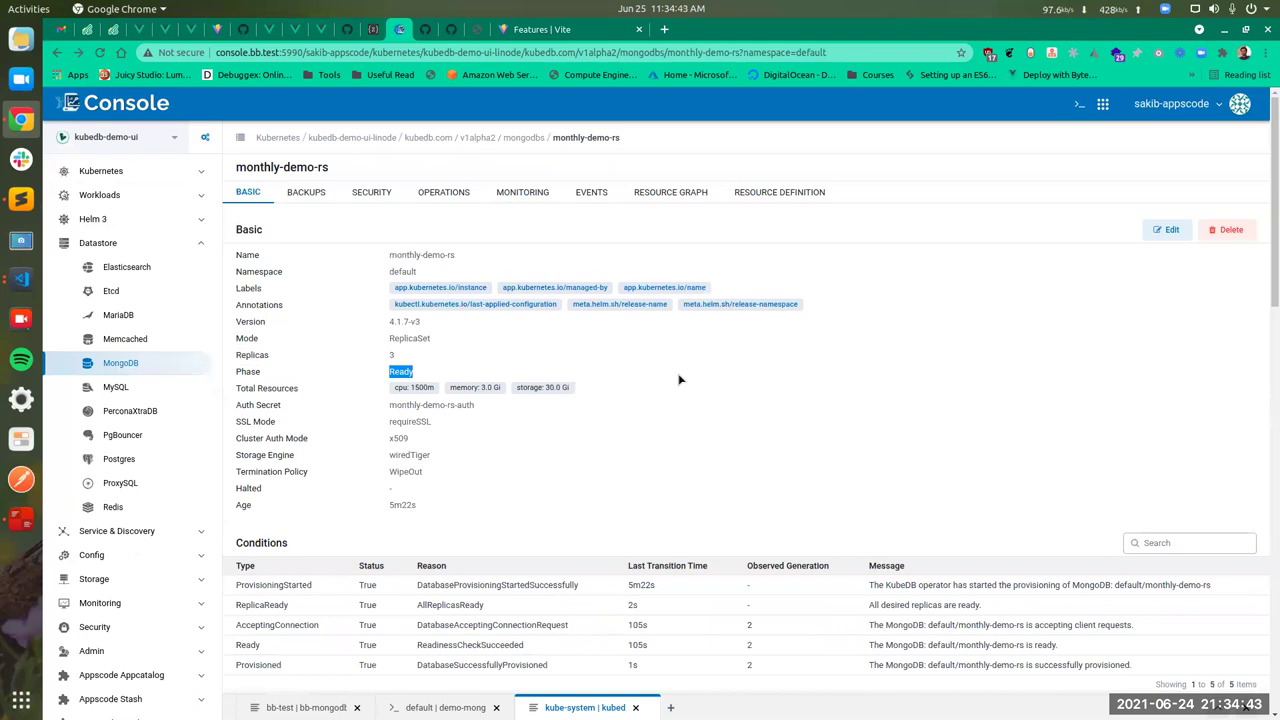
# Review the conditions, services, secrets and persistent volume claims of monthly-demo-rs and return to its basic details
pyautogui.scroll(-5, 700, 394)
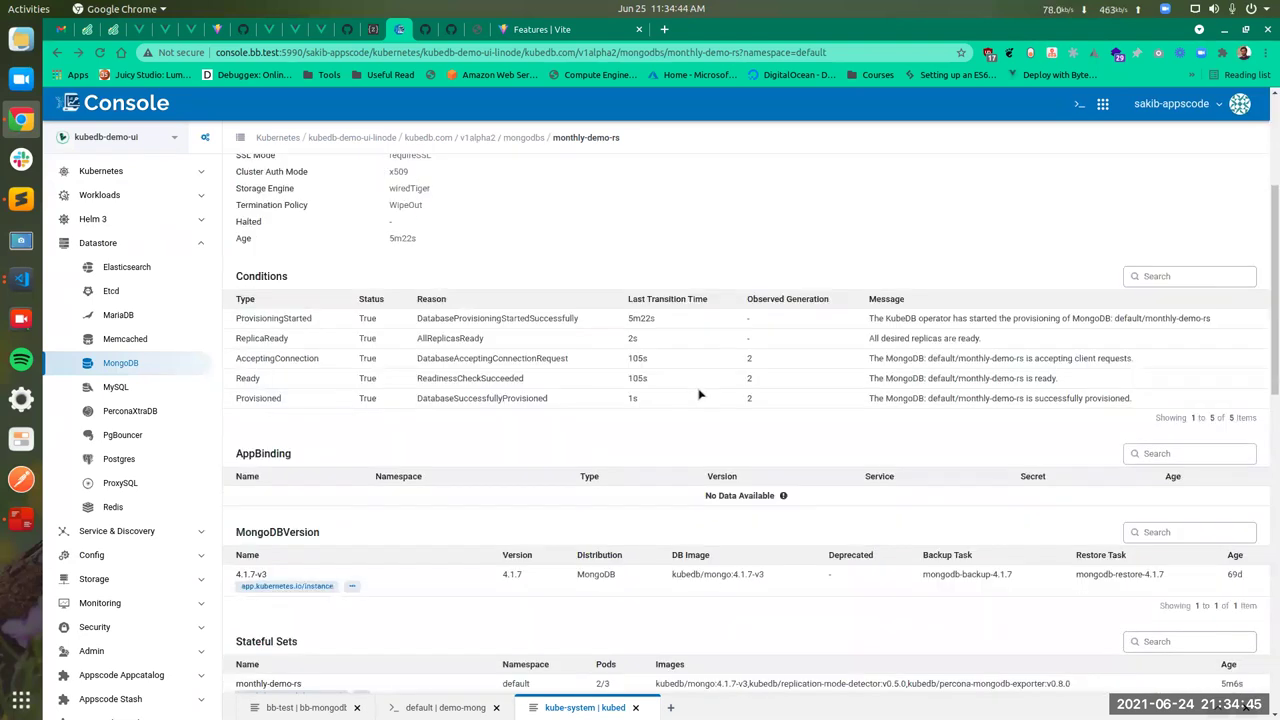
pyautogui.scroll(-2, 700, 392)
pyautogui.scroll(-15, 700, 392)
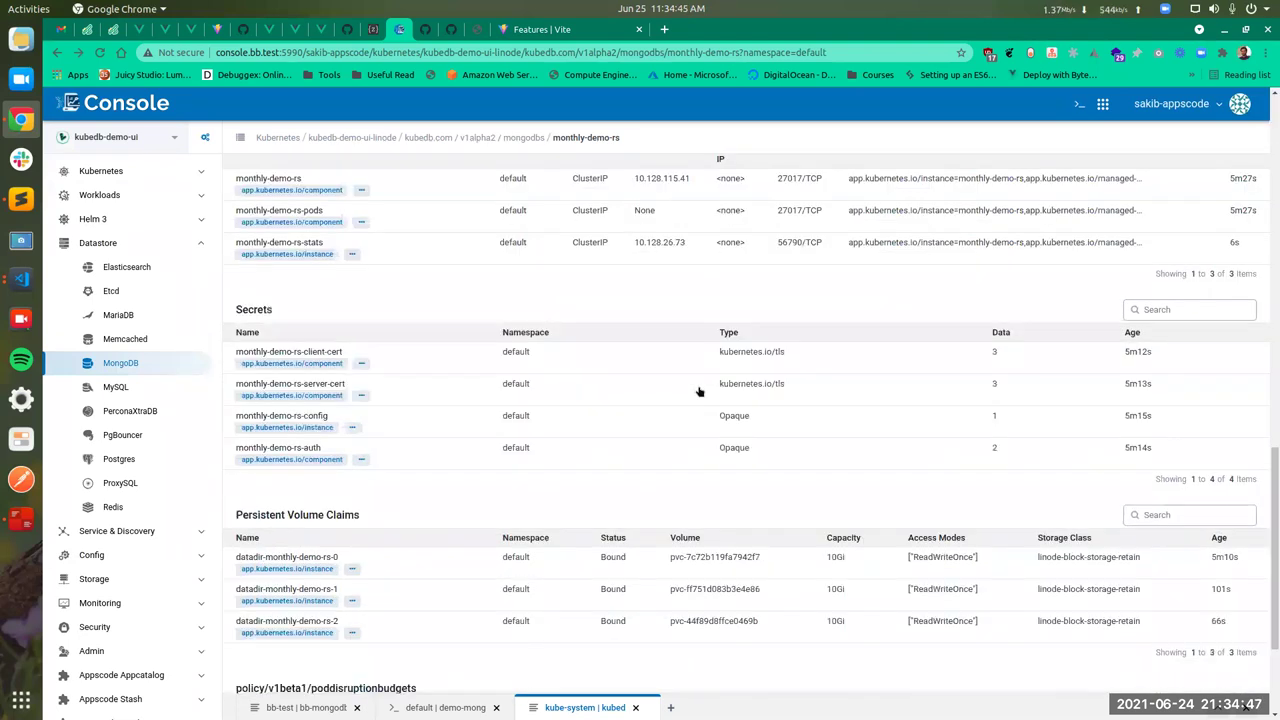
pyautogui.scroll(20, 700, 390)
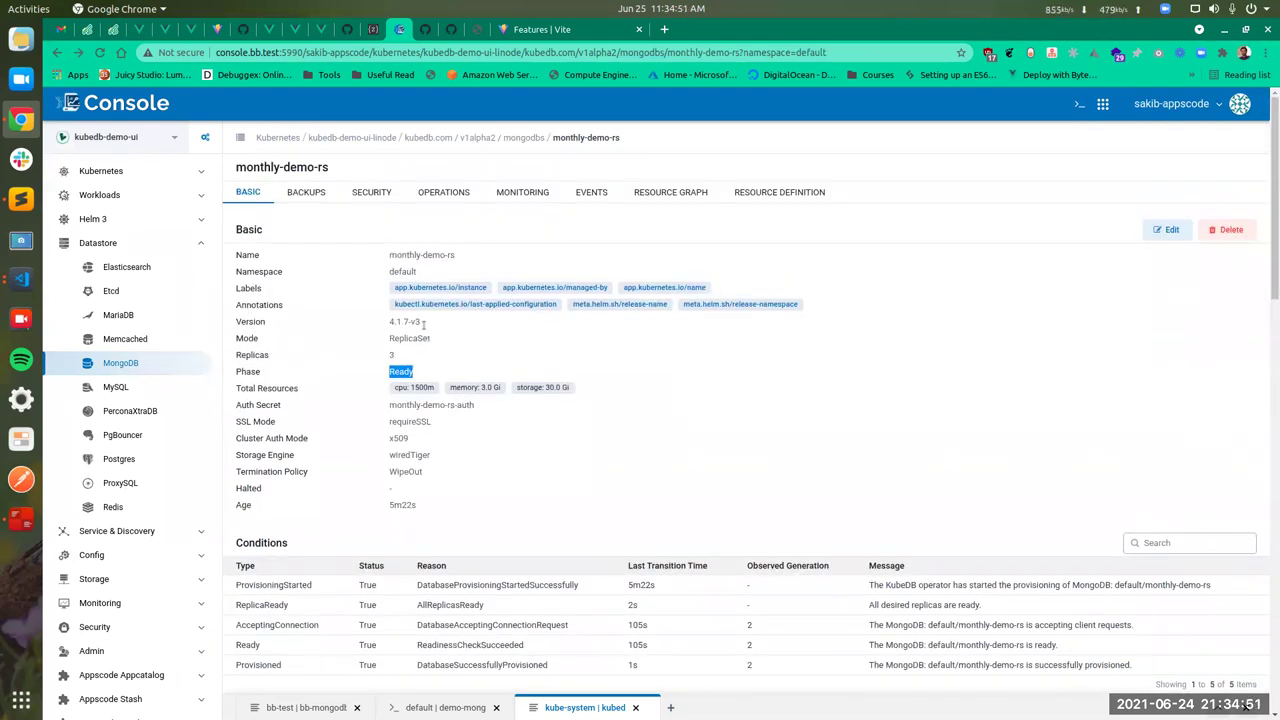
# Highlight the version of monthly-demo-rs in its basic details and open the database's operations requests
pyautogui.moveTo(389, 321); pyautogui.dragTo(426, 322)
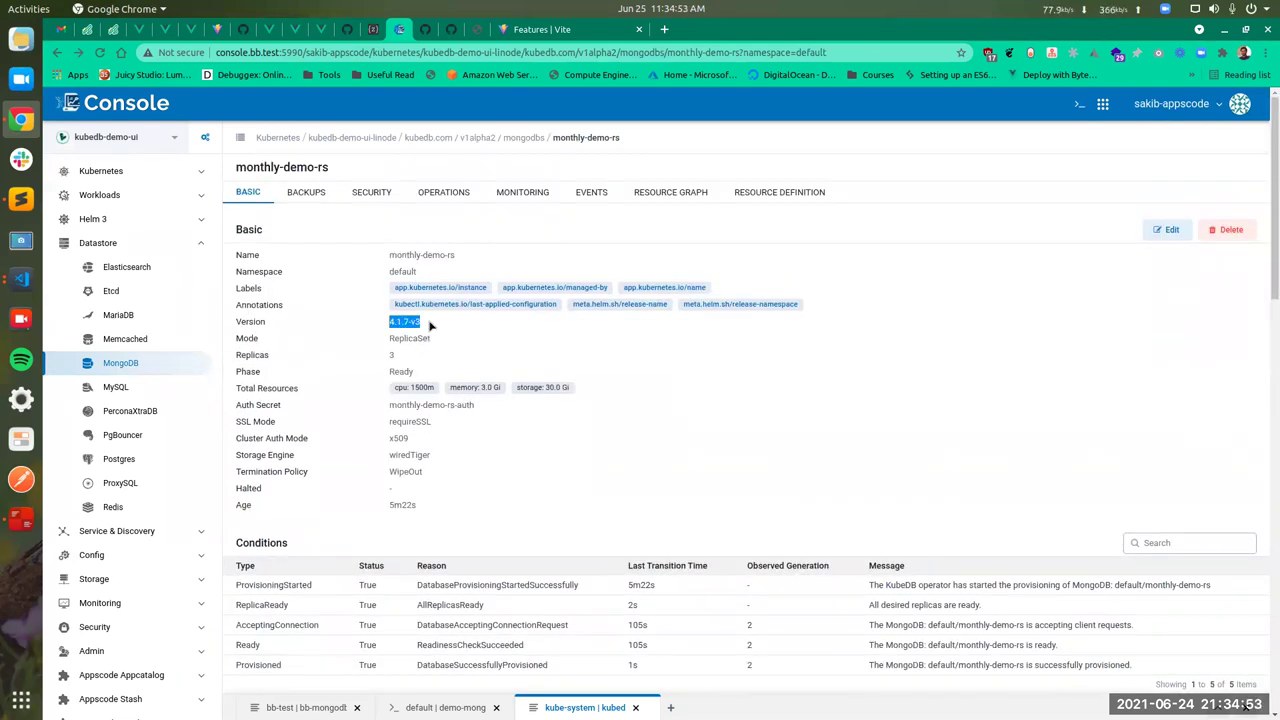
pyautogui.click(401, 322)
pyautogui.moveTo(389, 321); pyautogui.dragTo(424, 323)
pyautogui.click(457, 194)
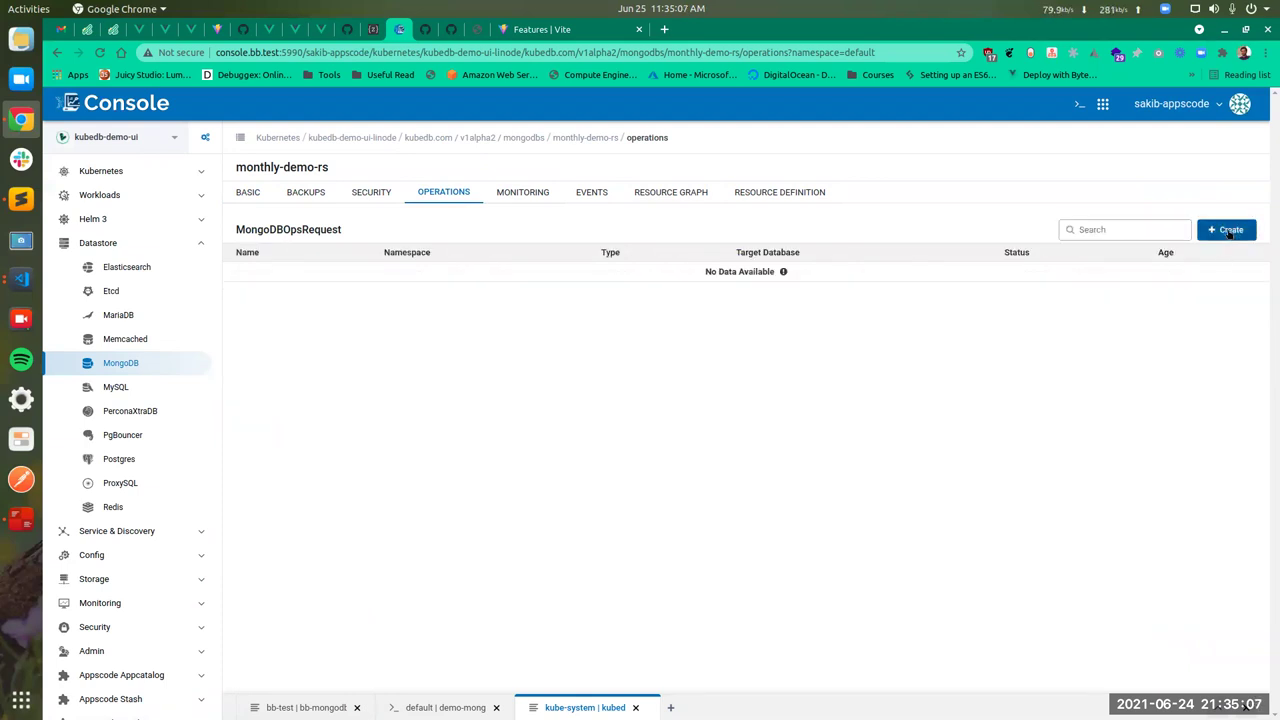
# Start a new MongoDB operations request for monthly-demo-rs and name it monthy-demo-rs-upgrade
pyautogui.click(1228, 230)
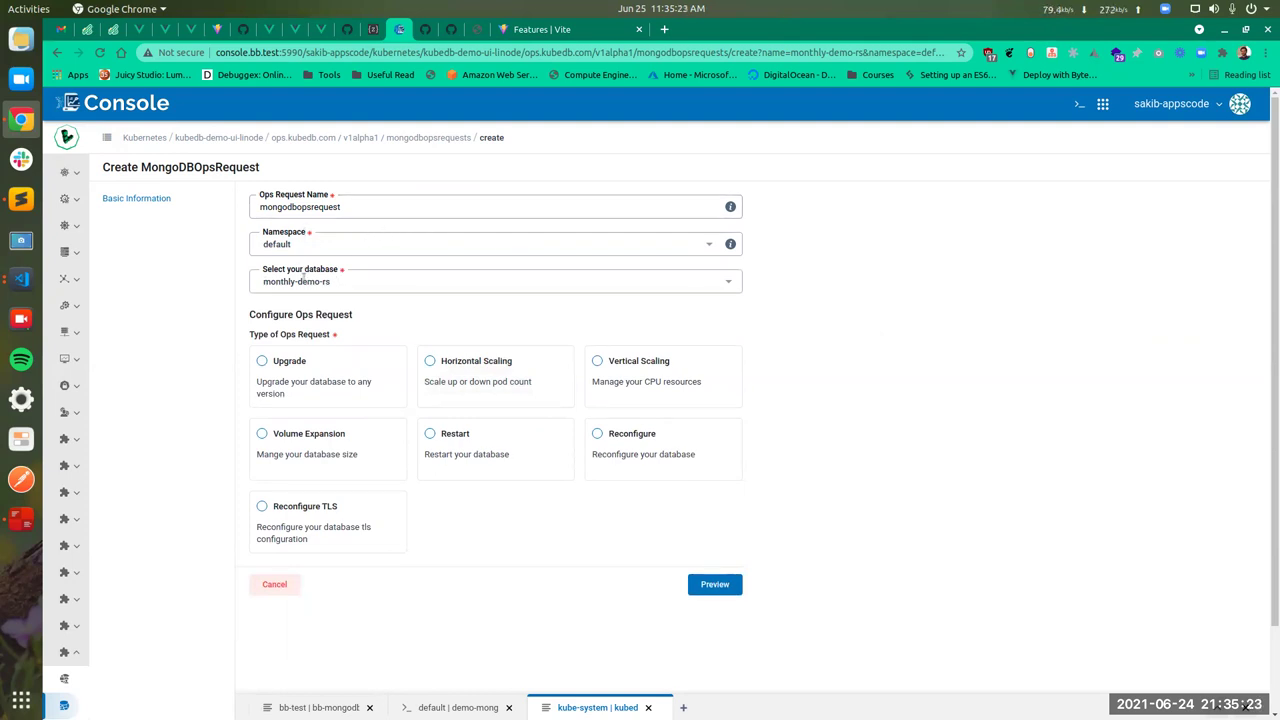
pyautogui.moveTo(350, 208); pyautogui.dragTo(245, 207)
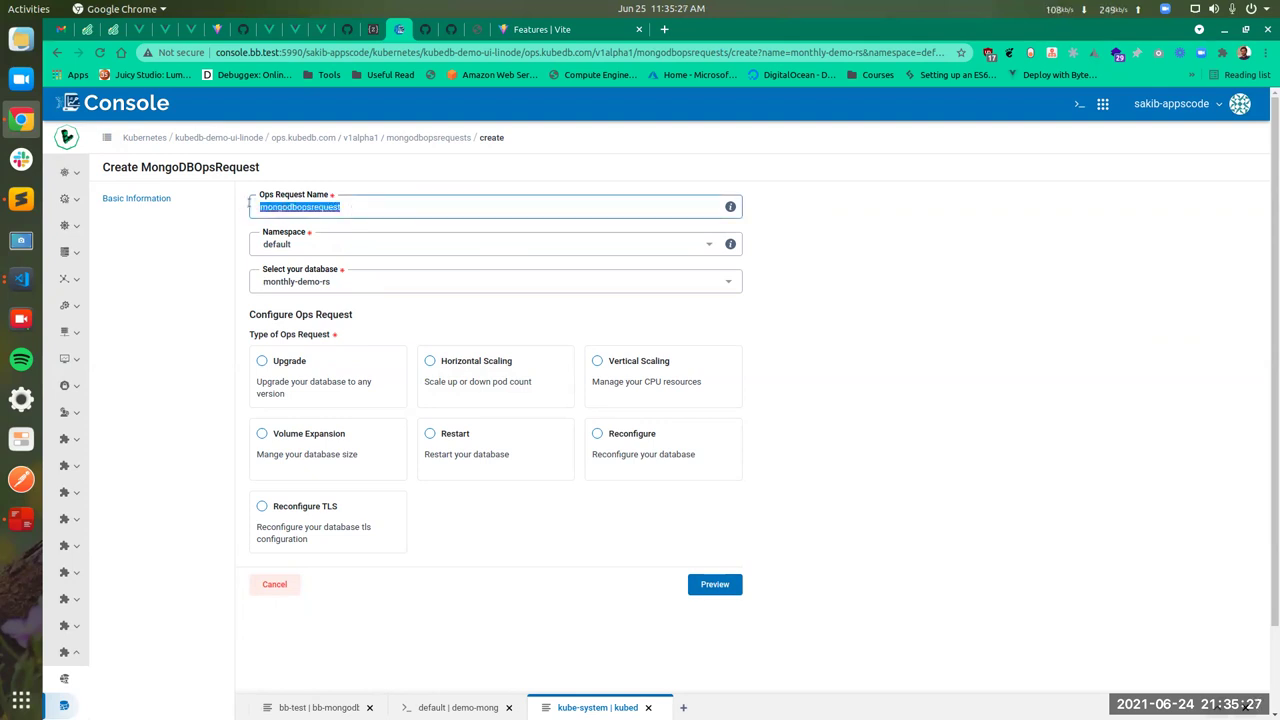
pyautogui.write('monthy-demo-rs-upgrade')
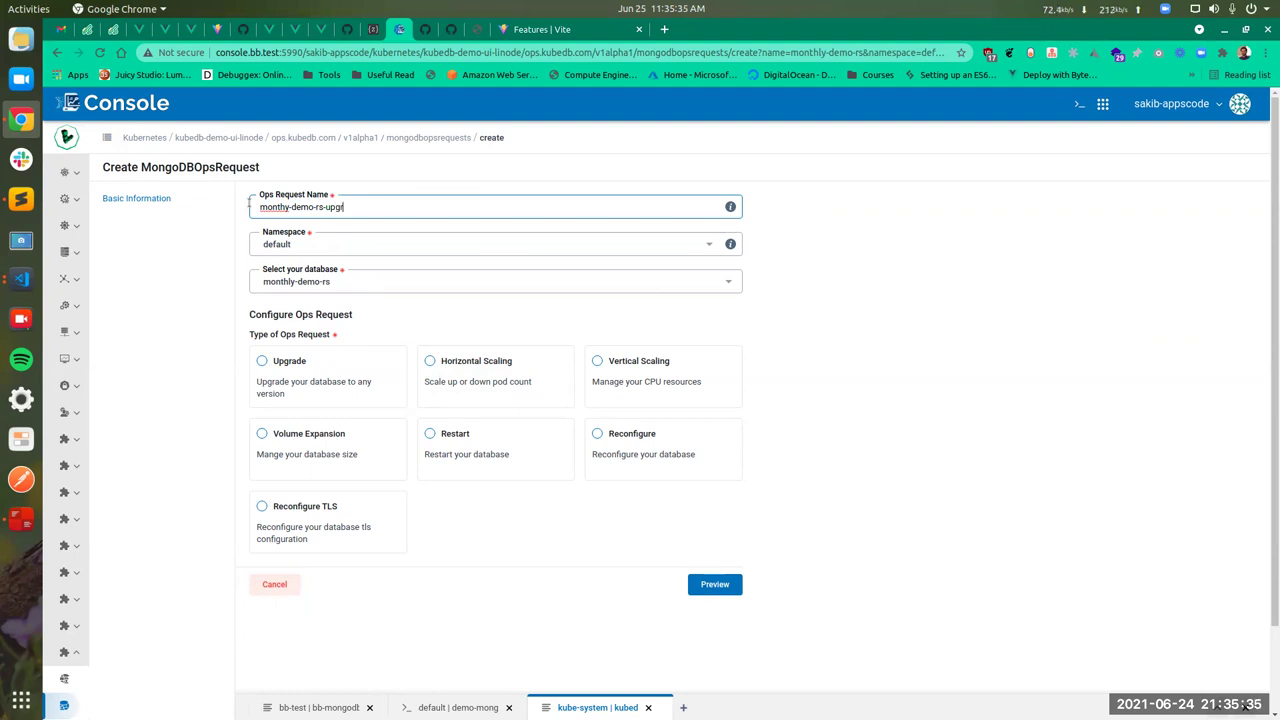
# Make the operations request an Upgrade with 4.2.3 as the target version
pyautogui.click(278, 365)
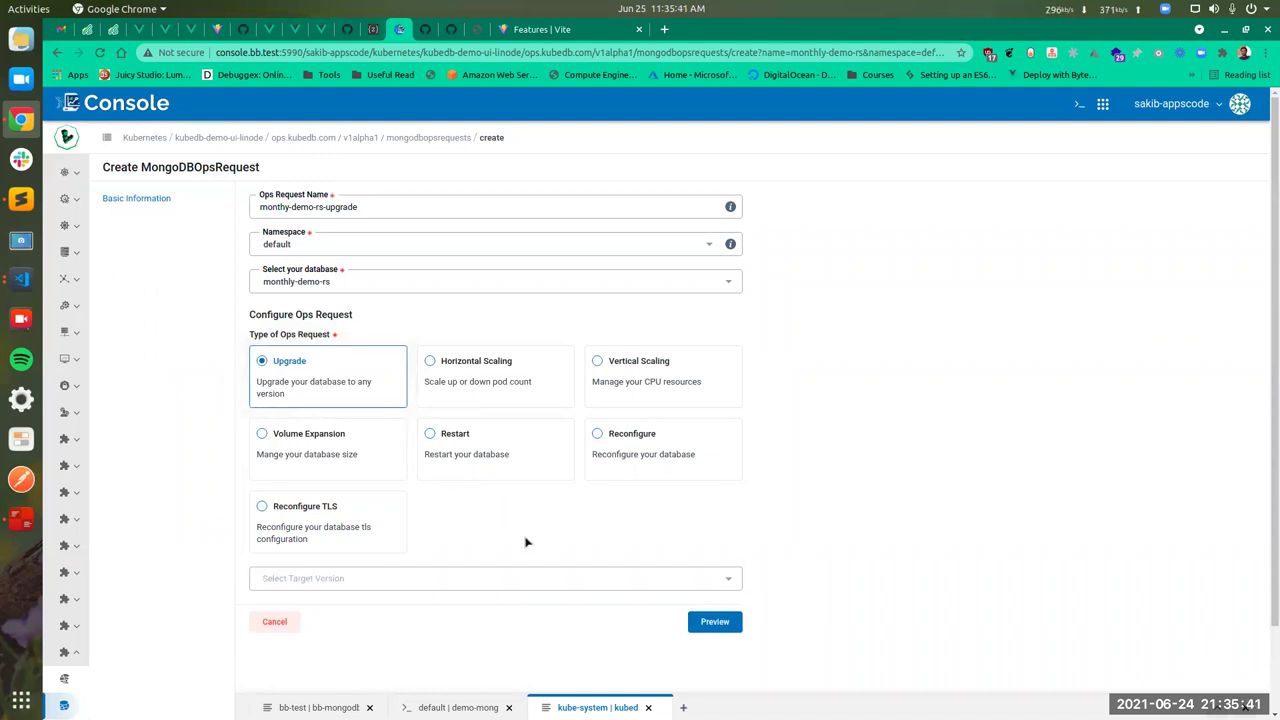
pyautogui.click(540, 574)
pyautogui.scroll(-2, 494, 447)
pyautogui.scroll(-1, 465, 455)
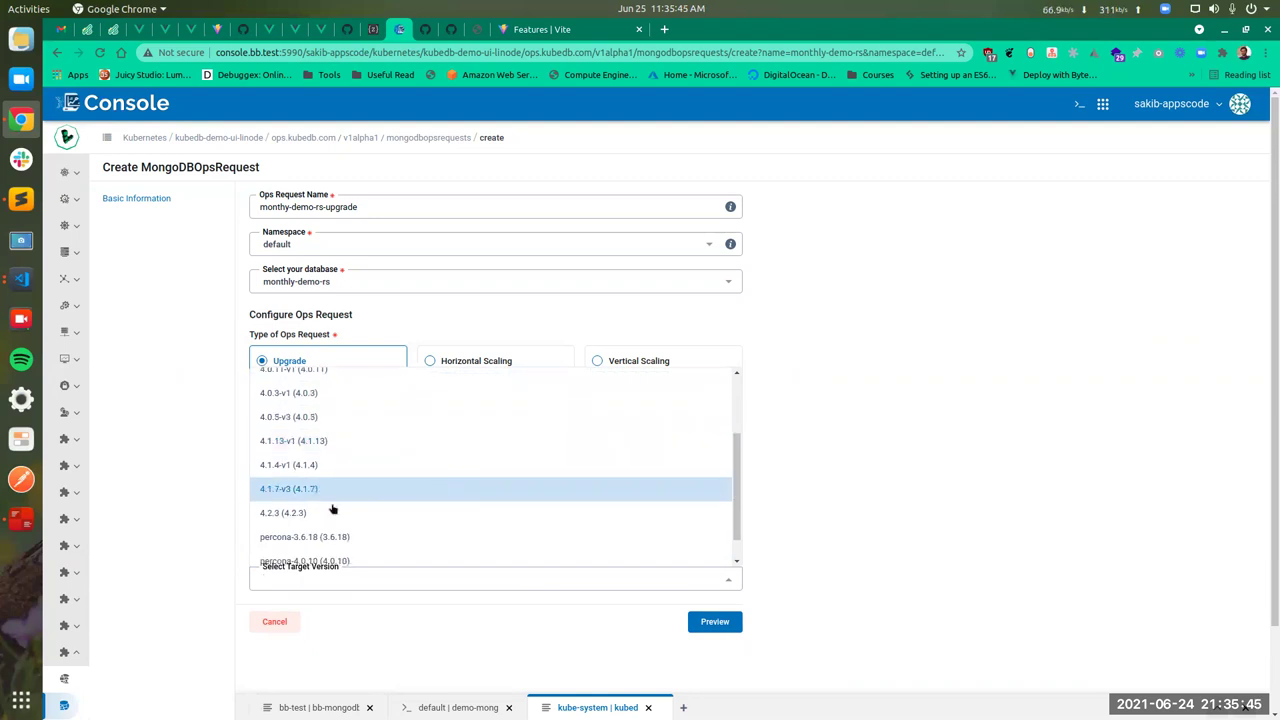
pyautogui.click(330, 513)
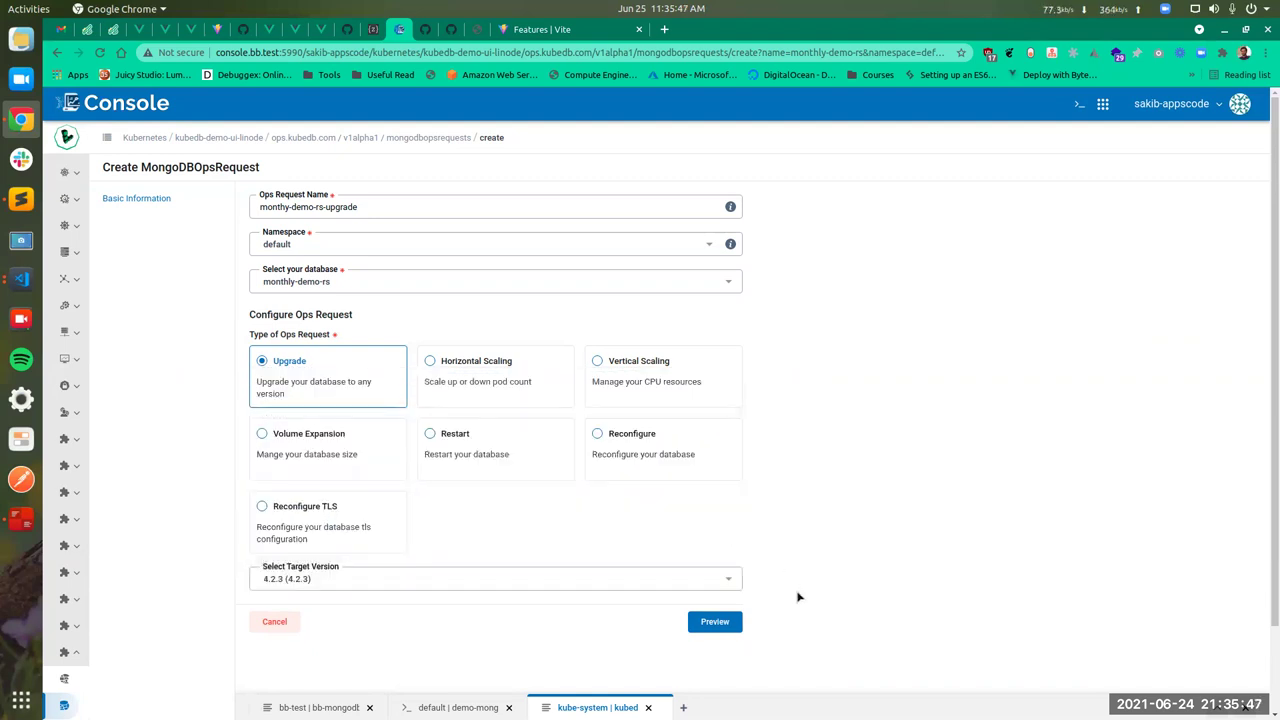
# Preview the generated mongodbopsrequests.yaml, highlight its contents and deploy the upgrade request
pyautogui.click(715, 622)
pyautogui.moveTo(587, 327); pyautogui.dragTo(443, 200)
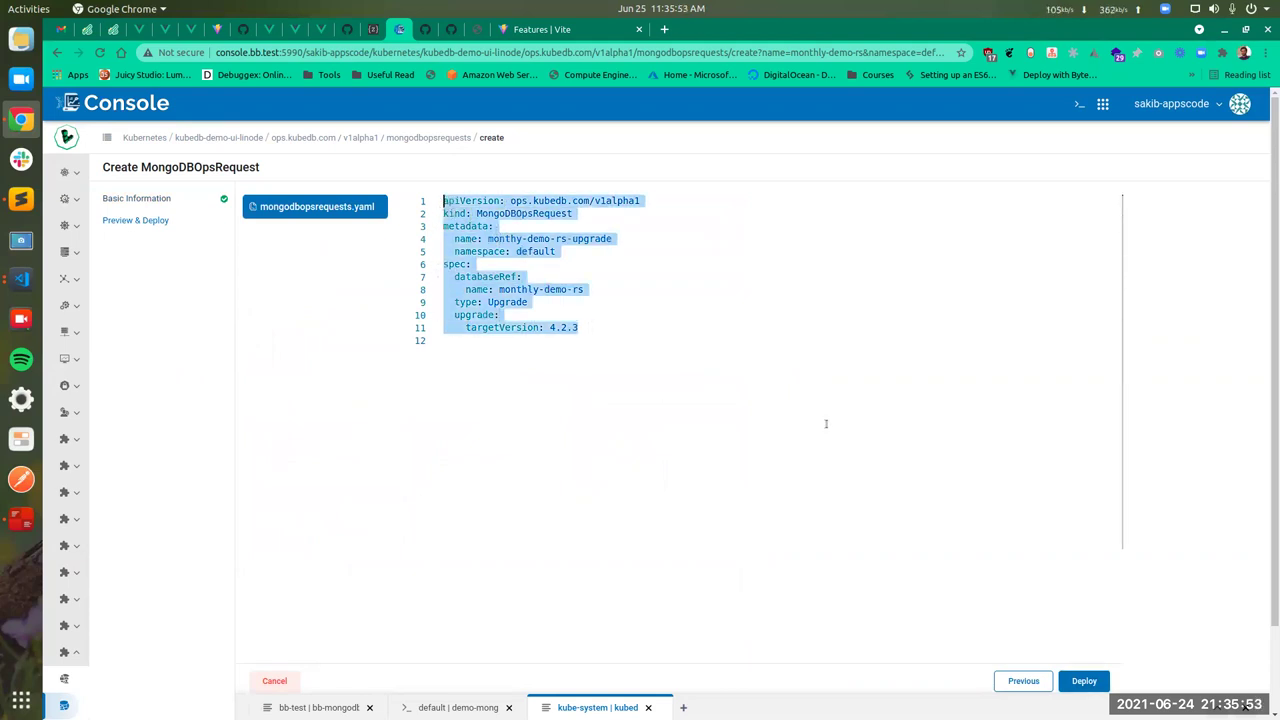
pyautogui.click(1146, 616)
pyautogui.click(1101, 682)
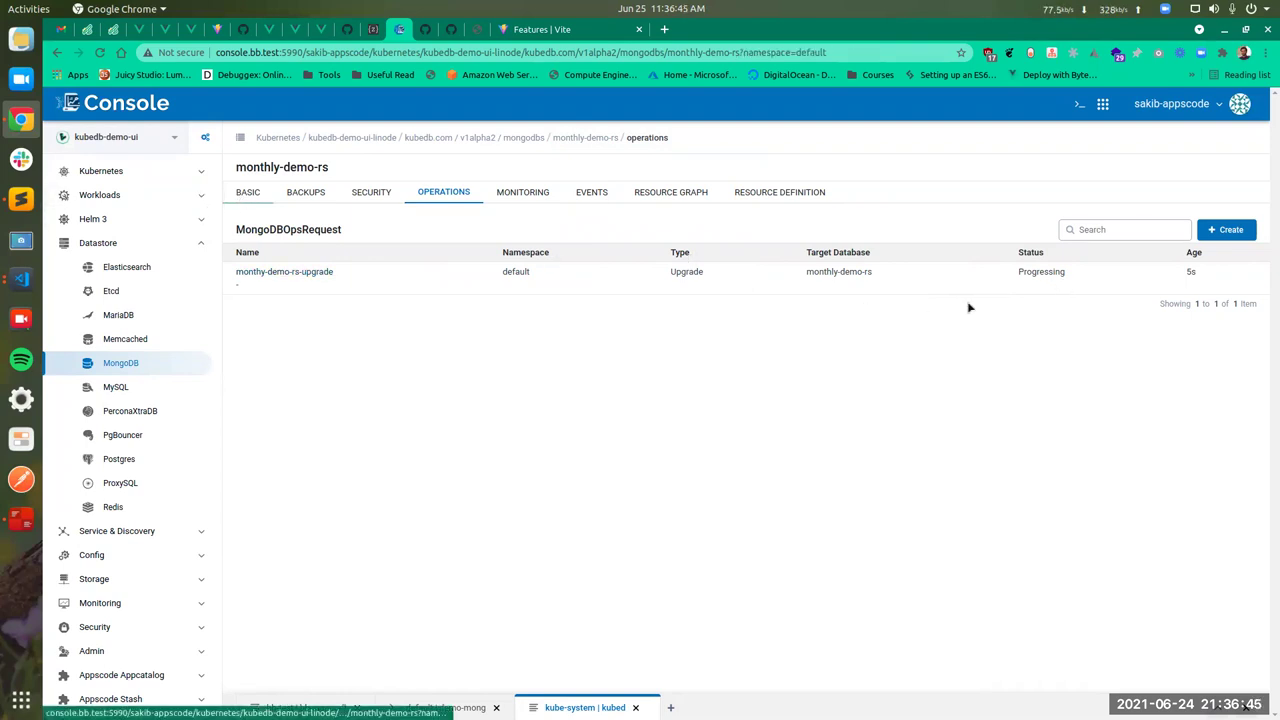
# Open the basic details of monthly-demo-rs, examine its stateful set and pod images, and highlight the phase and version values
pyautogui.scroll(-3, 975, 325)
pyautogui.scroll(3, 958, 320)
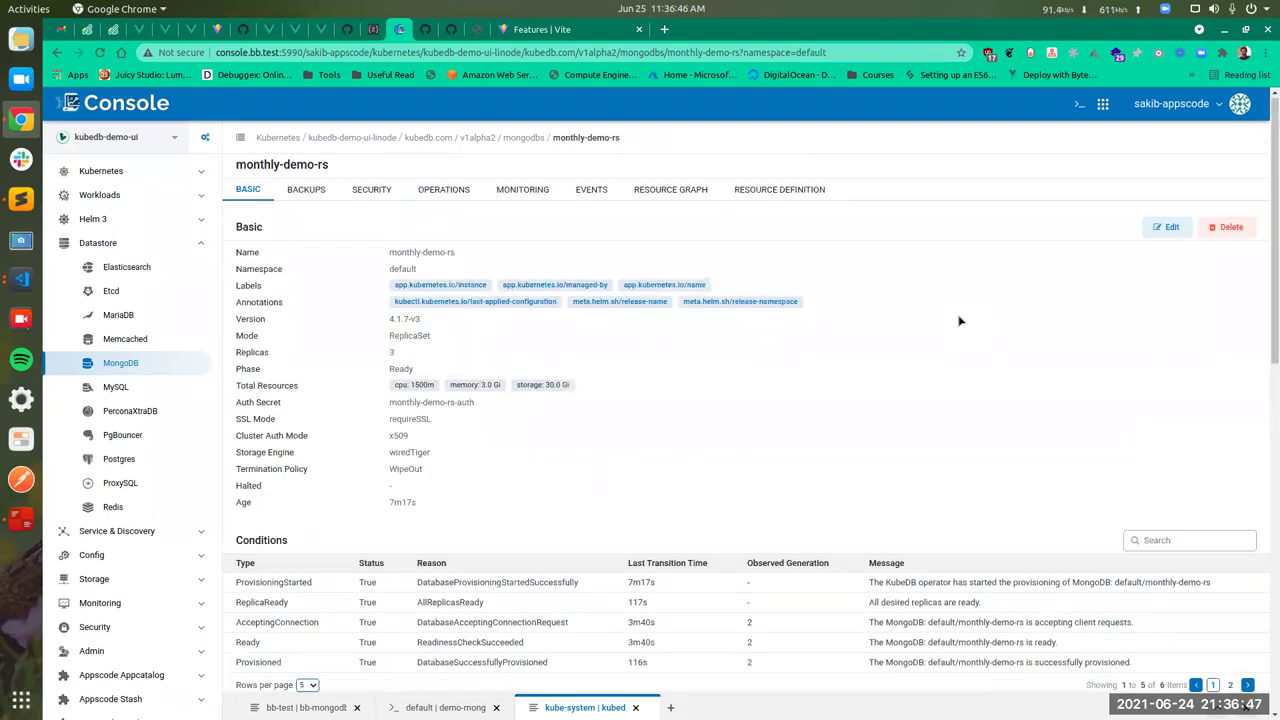
pyautogui.scroll(-6, 958, 320)
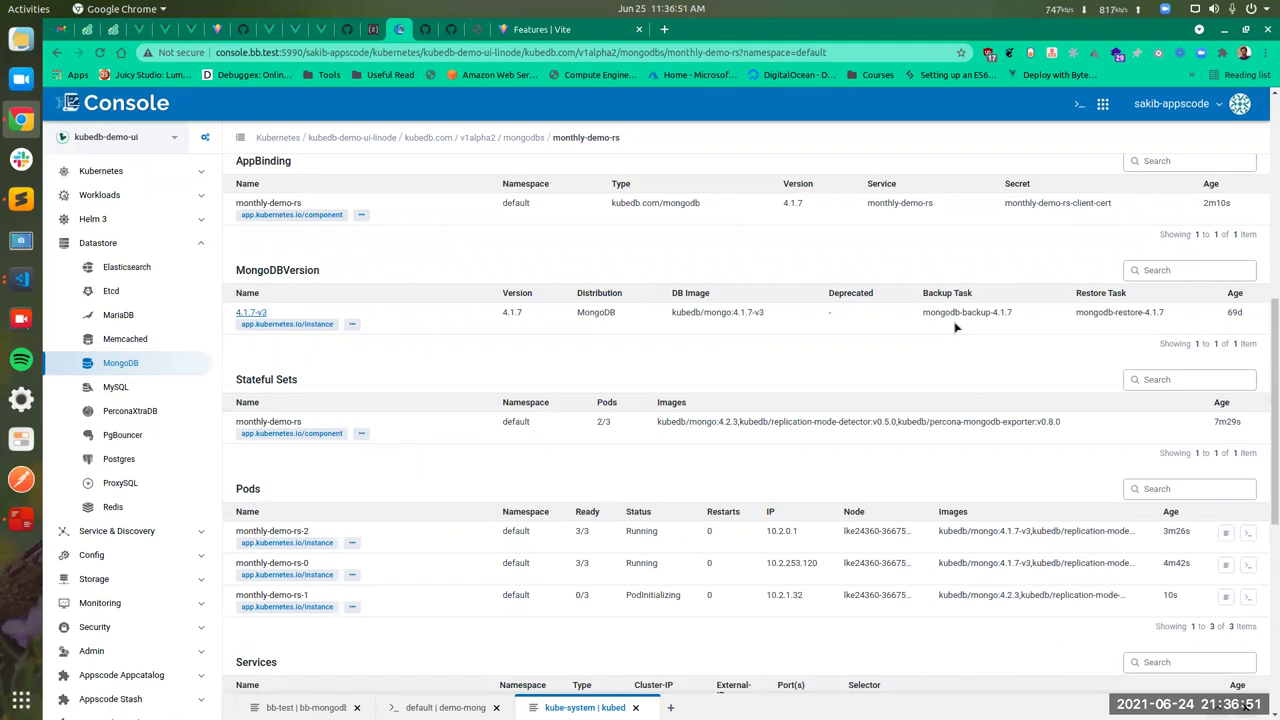
pyautogui.scroll(-1, 600, 560)
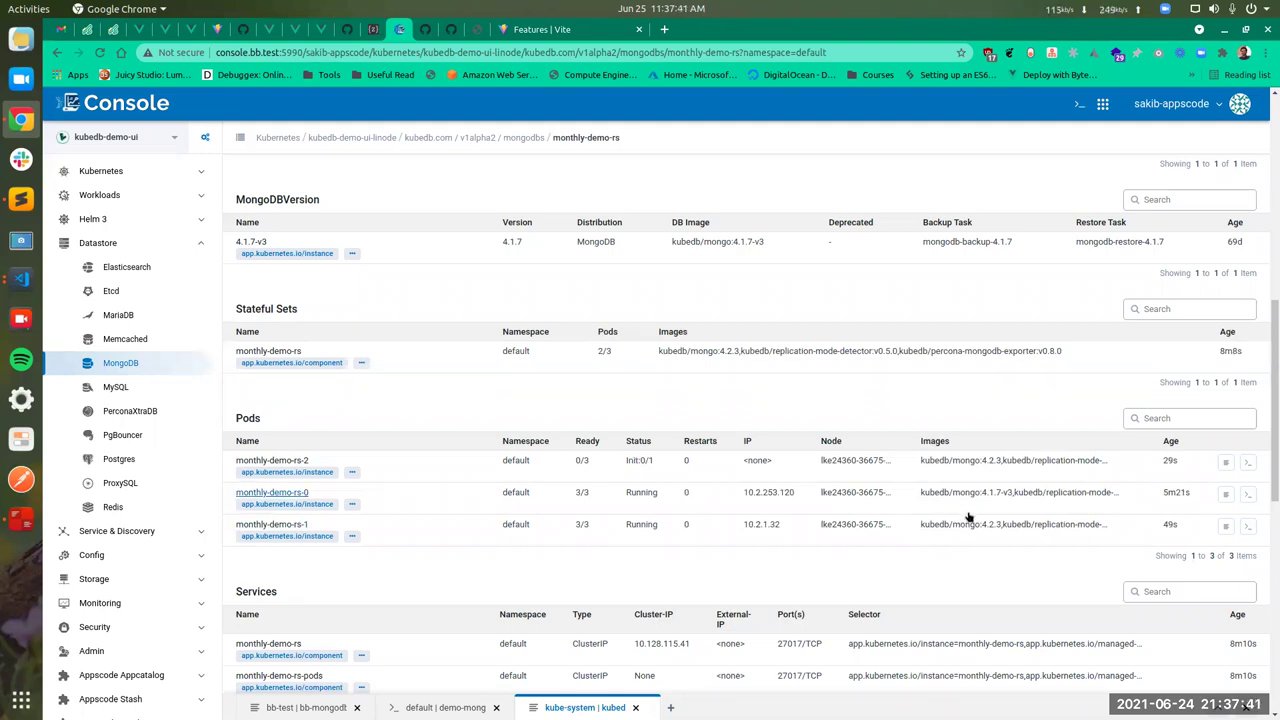
pyautogui.scroll(10, 966, 514)
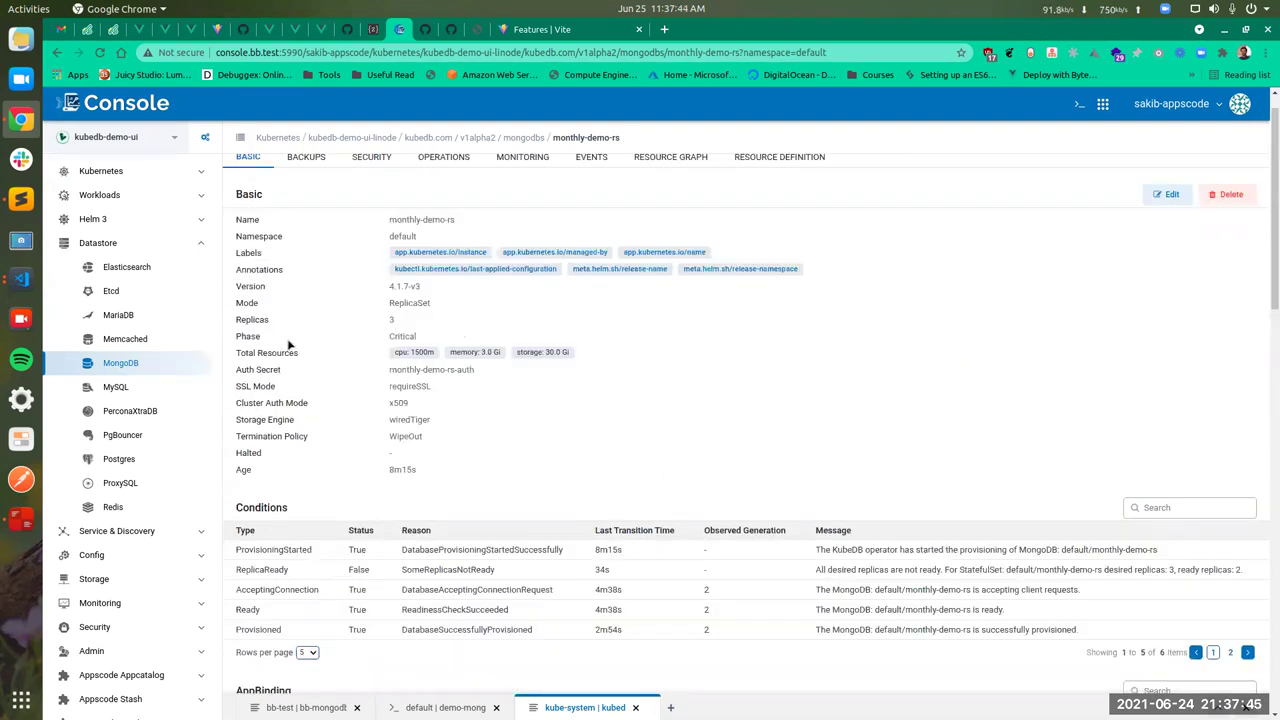
pyautogui.doubleClick(401, 336)
pyautogui.moveTo(389, 286)
pyautogui.mouseDown()
pyautogui.moveTo(422, 287)
pyautogui.moveTo(387, 287)
pyautogui.mouseUp()
# Follow the rolling upgrade of monthly-demo-rs by comparing its conditions, MongoDB version, stateful set and pods
pyautogui.scroll(-3, 737, 371)
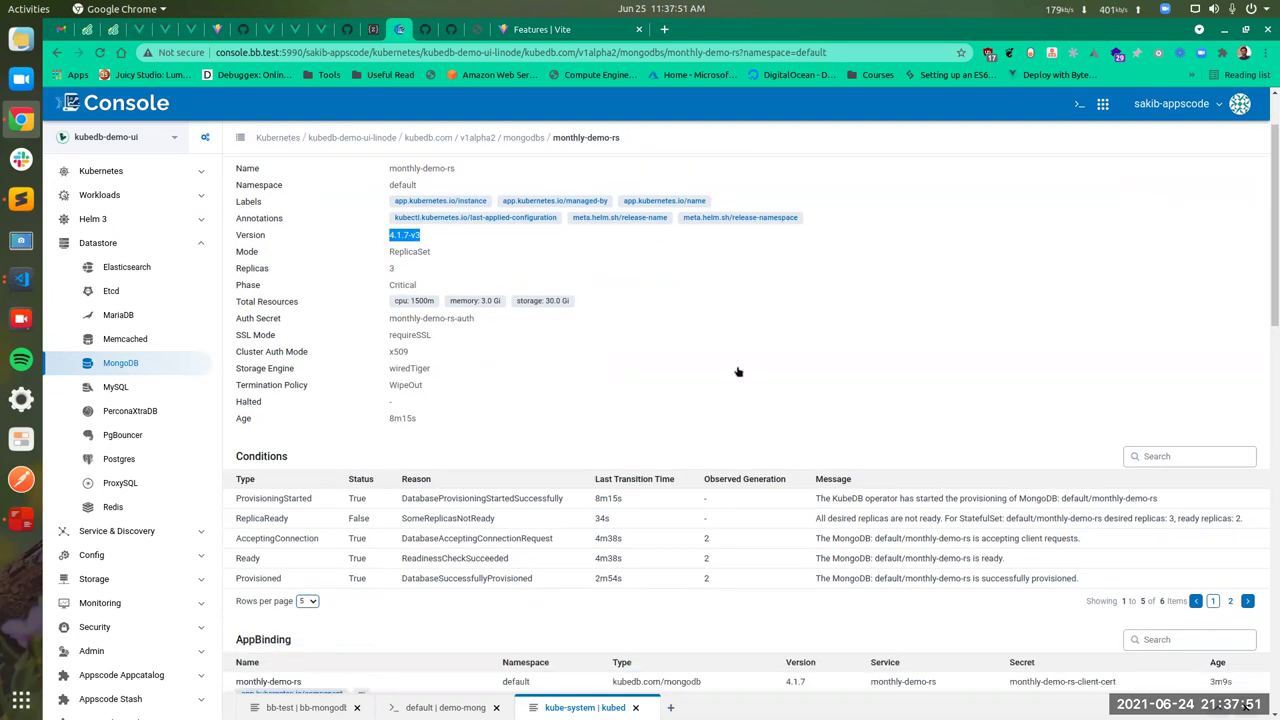
pyautogui.scroll(-4, 815, 379)
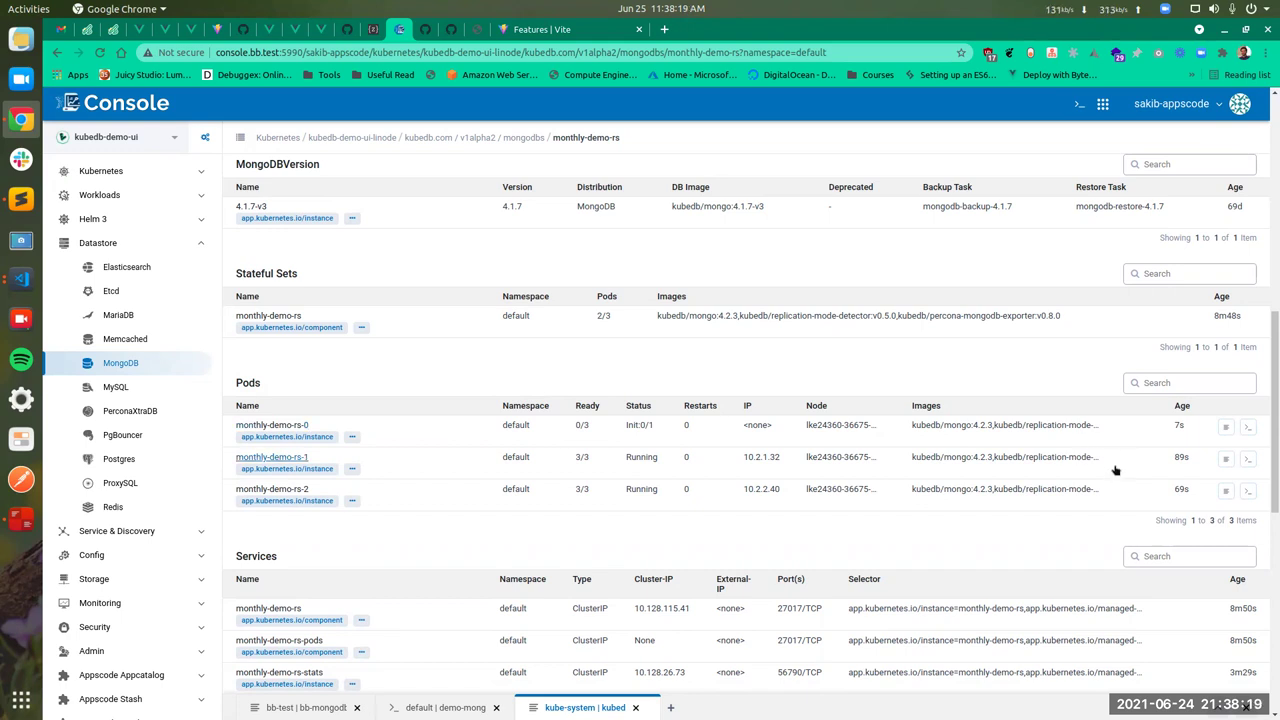
pyautogui.scroll(4, 800, 420)
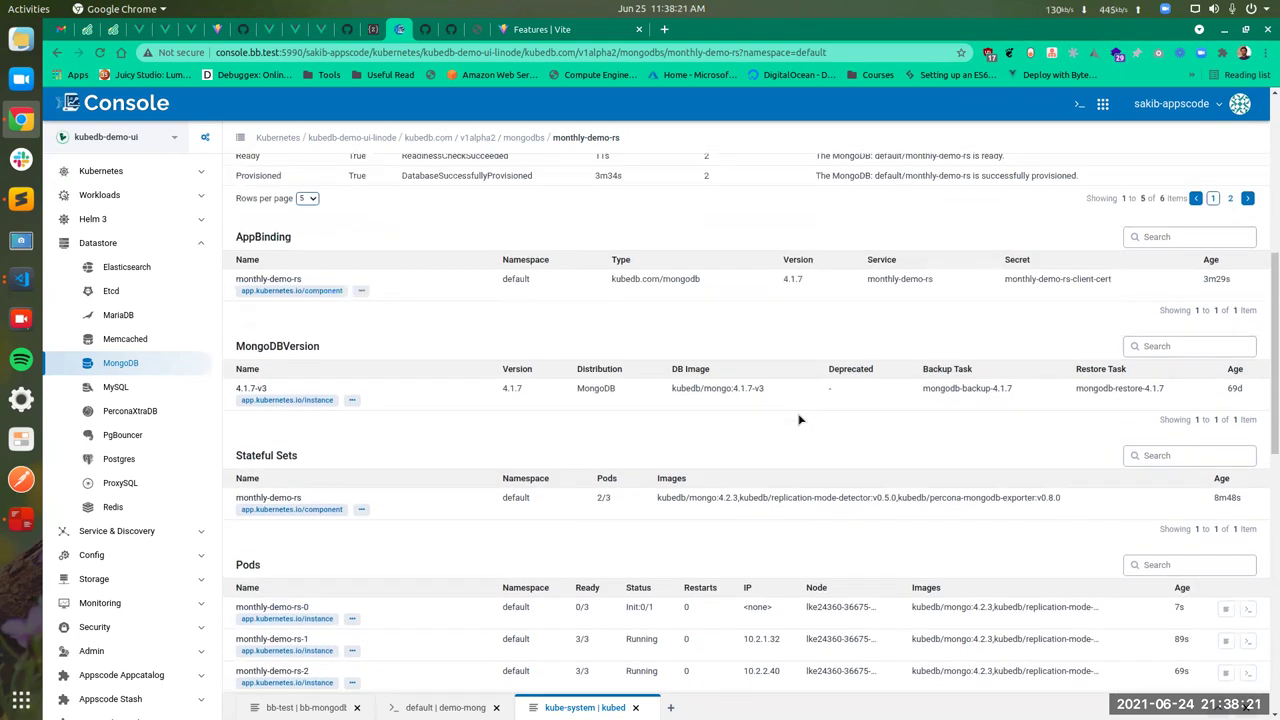
pyautogui.scroll(3, 521, 318)
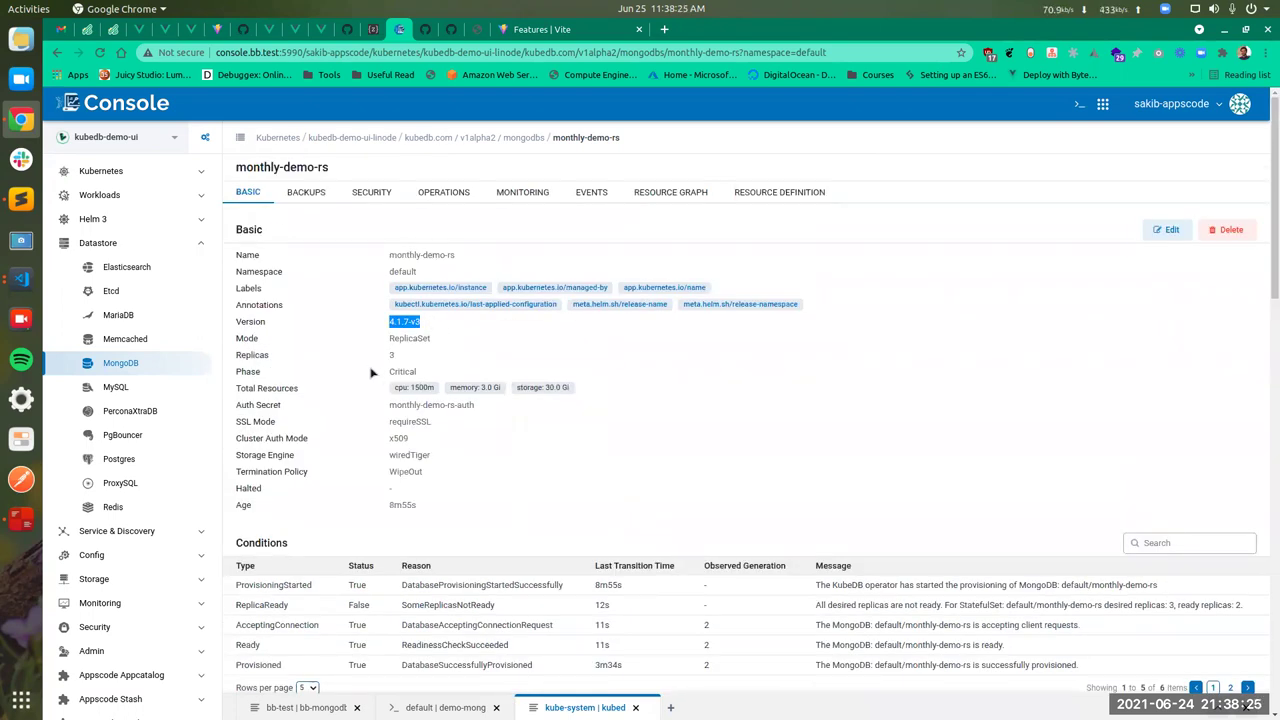
pyautogui.scroll(-2, 878, 381)
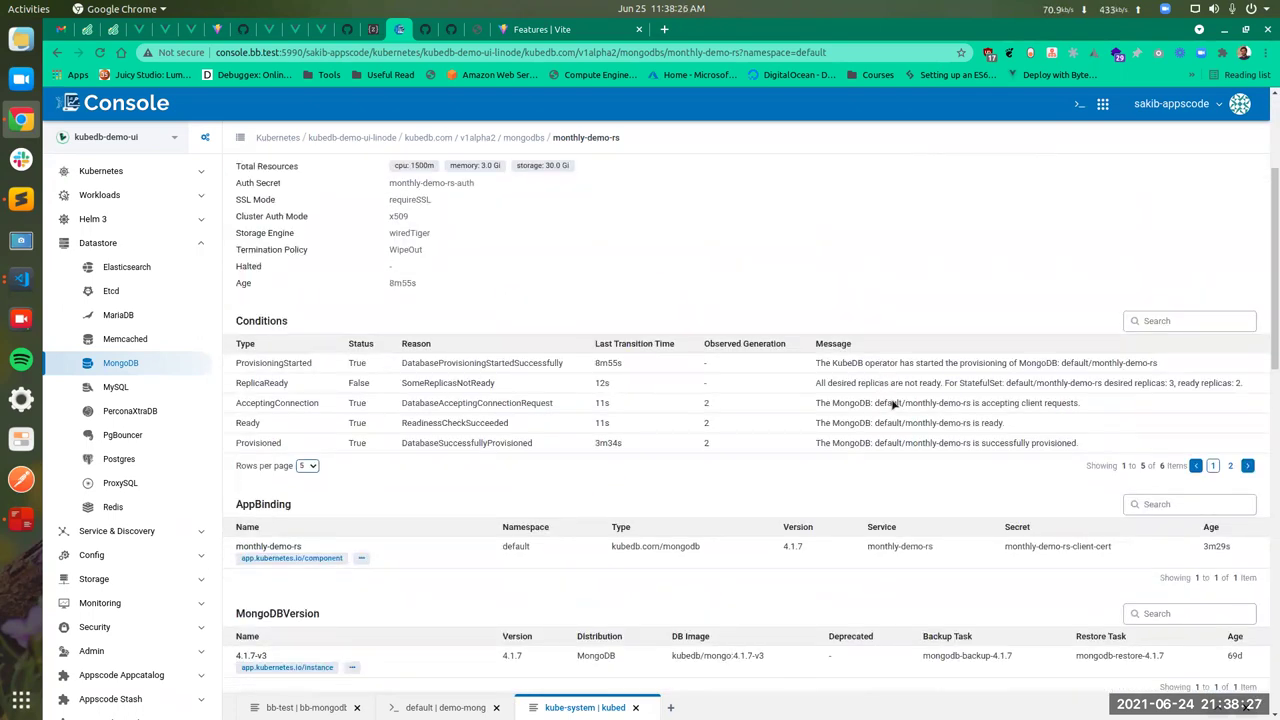
pyautogui.scroll(-2, 895, 406)
pyautogui.scroll(-2, 1125, 450)
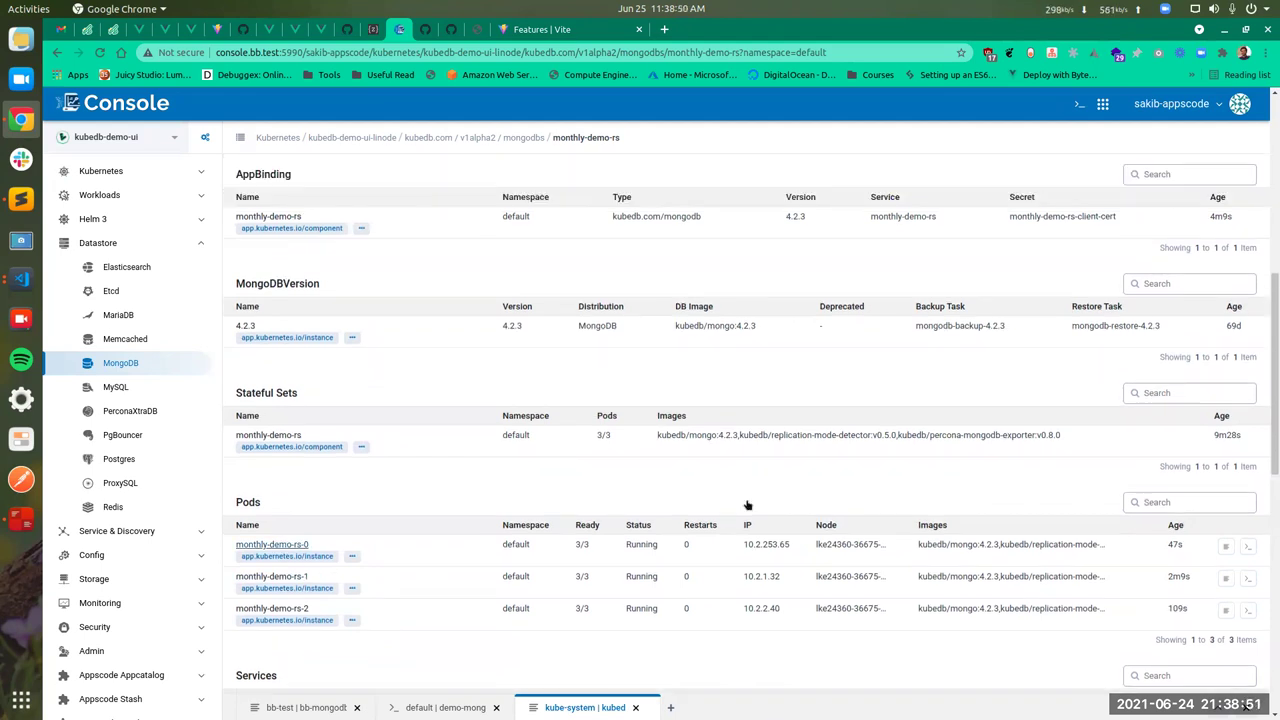
# Return to the basic details of monthly-demo-rs and highlight its phase and version to verify the upgrade
pyautogui.scroll(10, 747, 505)
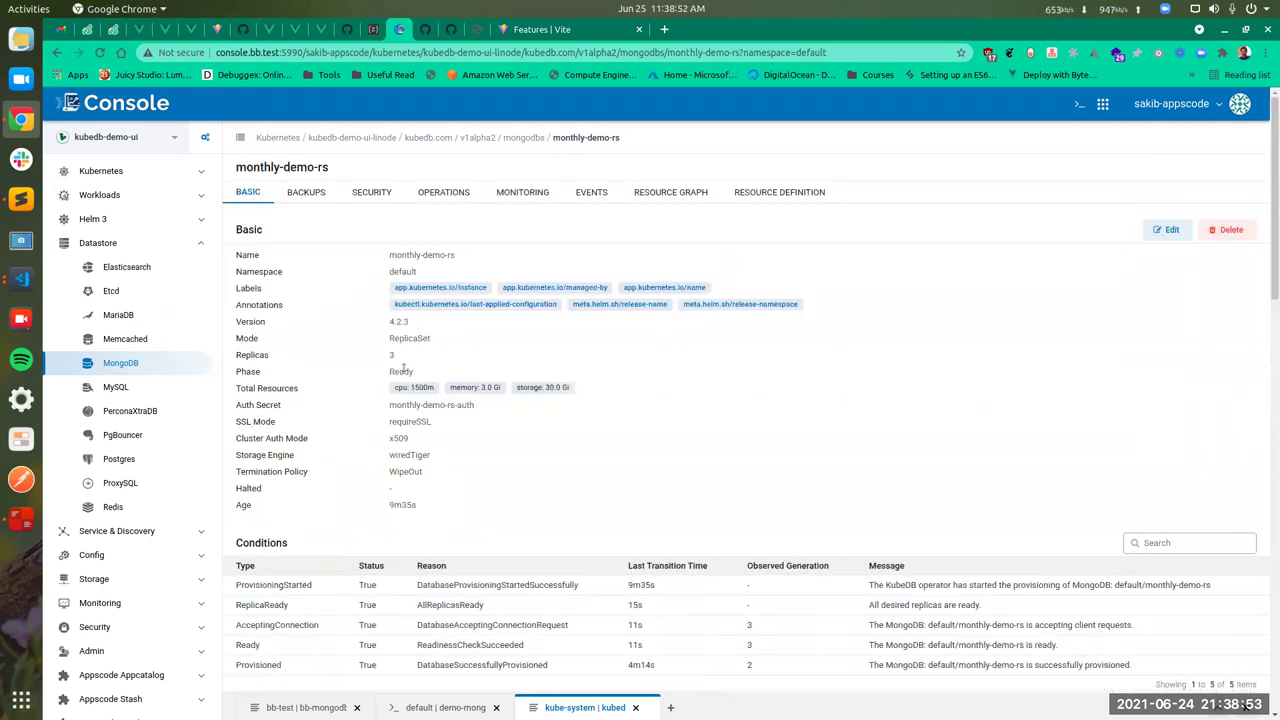
pyautogui.doubleClick(395, 371)
pyautogui.moveTo(410, 321); pyautogui.dragTo(385, 321)
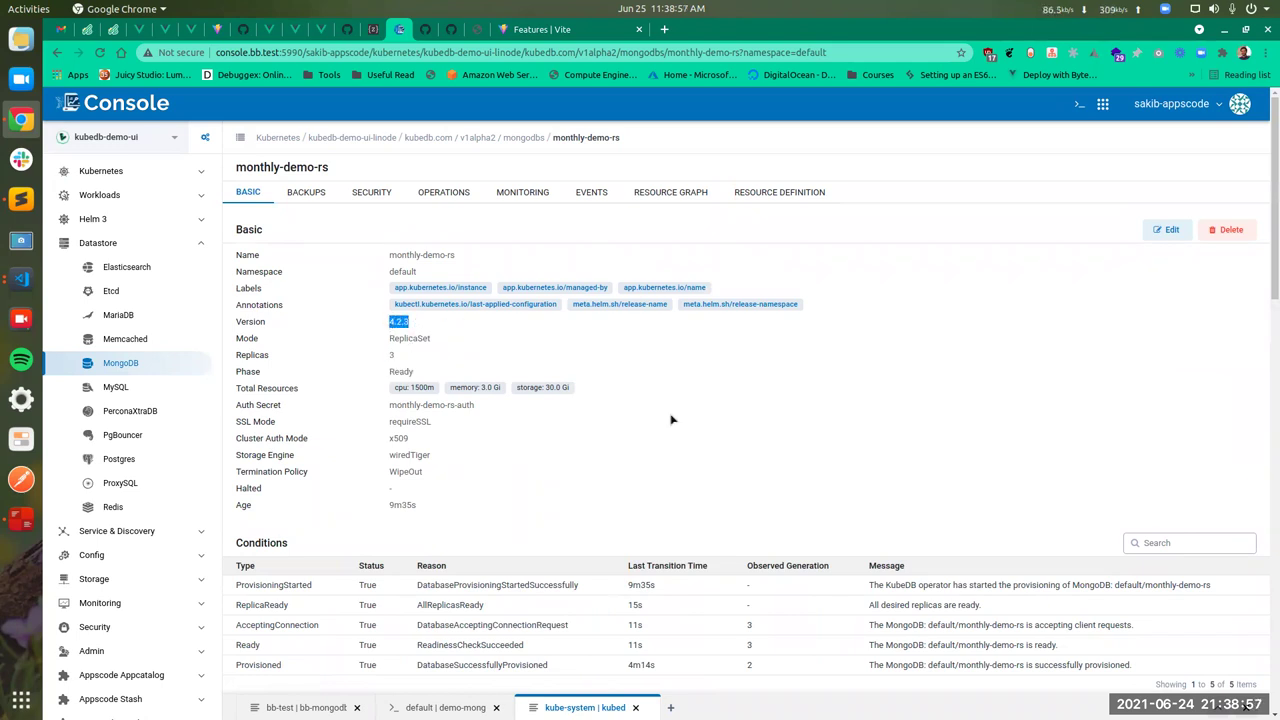